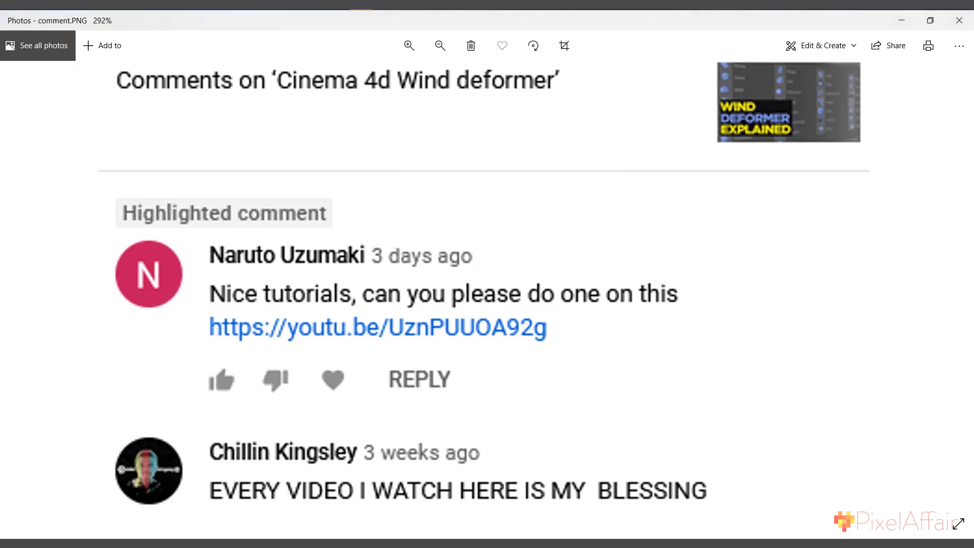
Switch from the comment image to Cinema 4D and add a sphere primitive to the empty scene.
left_click(891, 25)
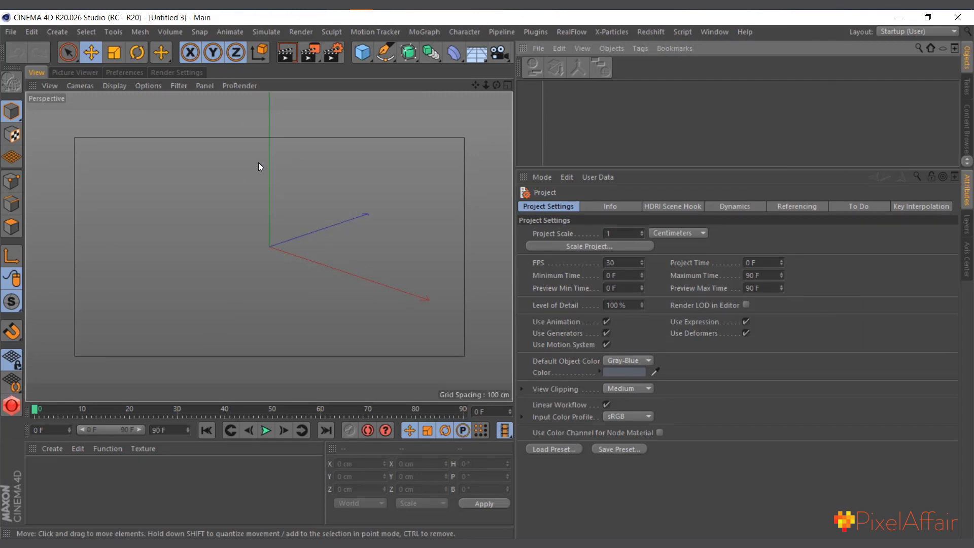
left_click(370, 56)
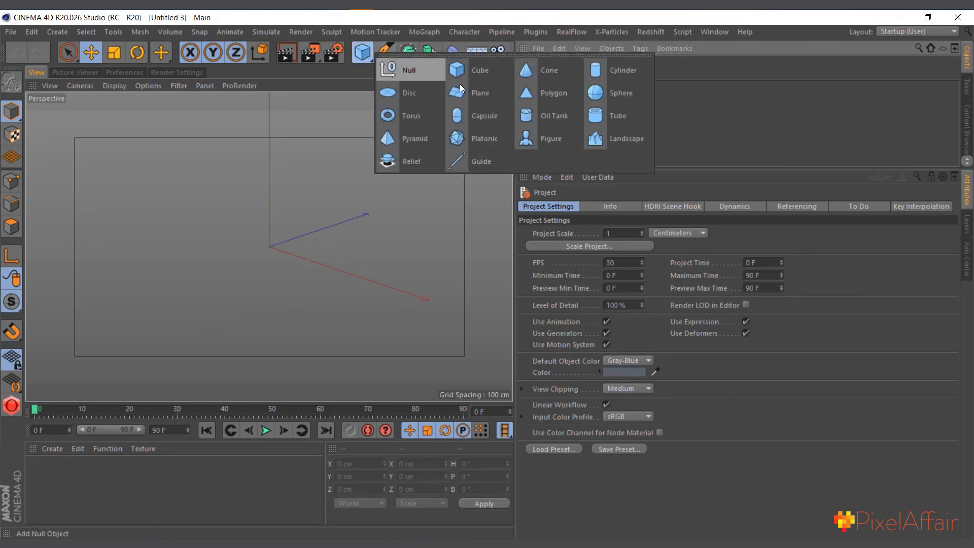
left_click(607, 100)
scroll(248, 287, "down", 3)
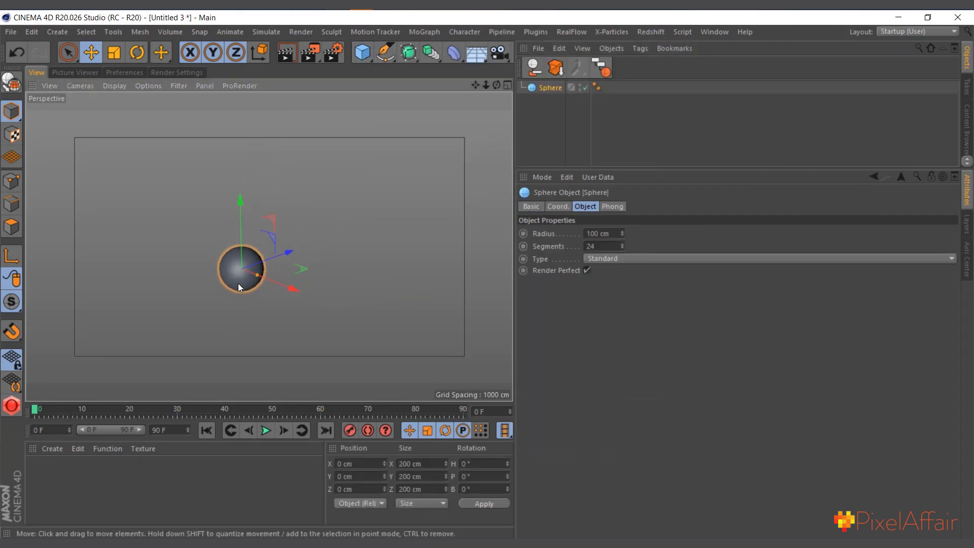
scroll(239, 283, "up", 3)
mouse_move(499, 87)
left_mouse_down()
mouse_move(508, 88)
mouse_move(498, 87)
left_mouse_up()
Add a MoGraph Cloner and make the sphere its child.
left_click(419, 32)
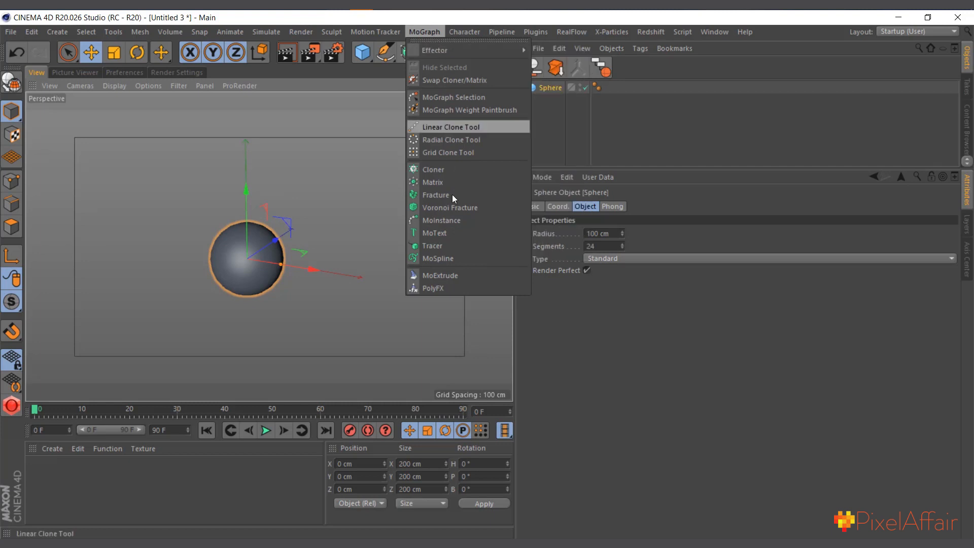
left_click(452, 170)
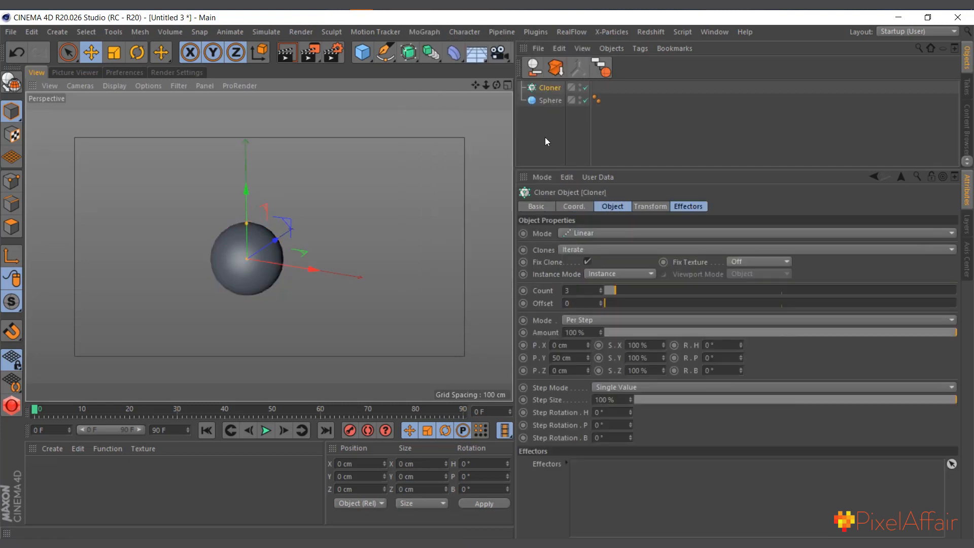
left_click_drag(547, 103, 549, 86)
left_click(548, 87)
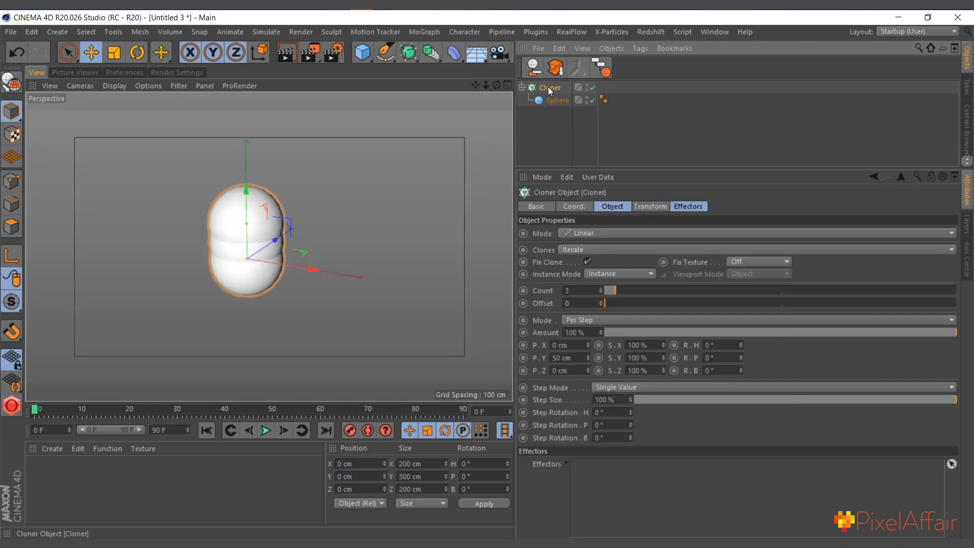
Change the Cloner to Grid Array mode and set its second and third counts to 1.
left_click(577, 232)
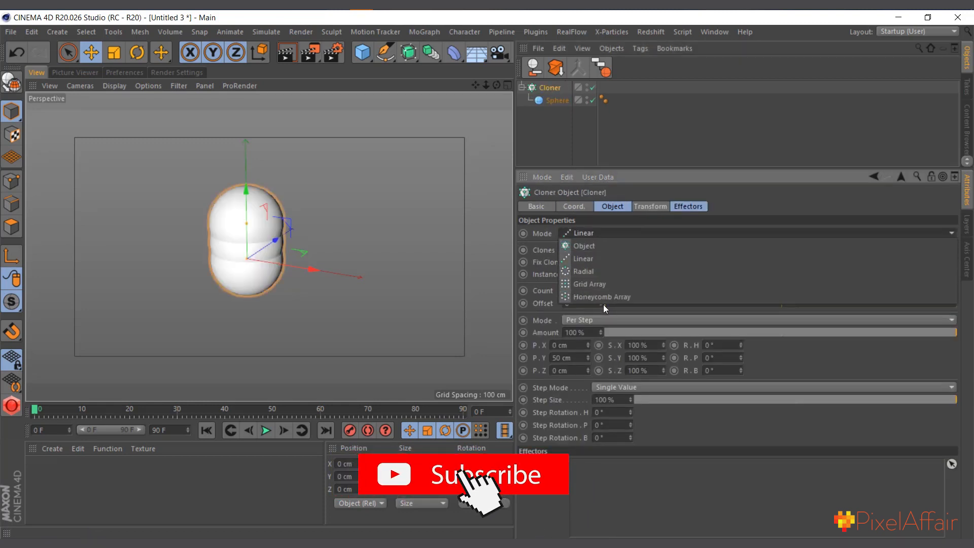
left_click(603, 285)
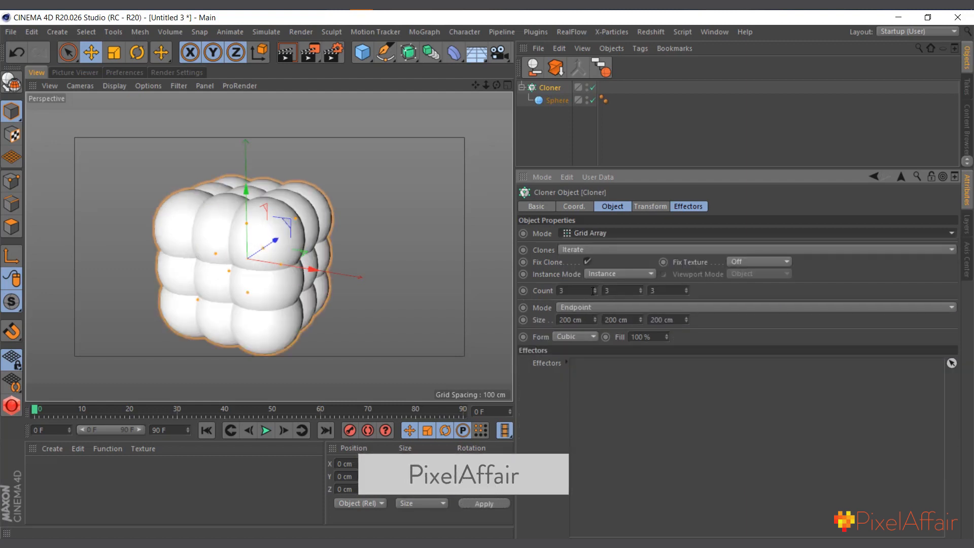
left_click(609, 292)
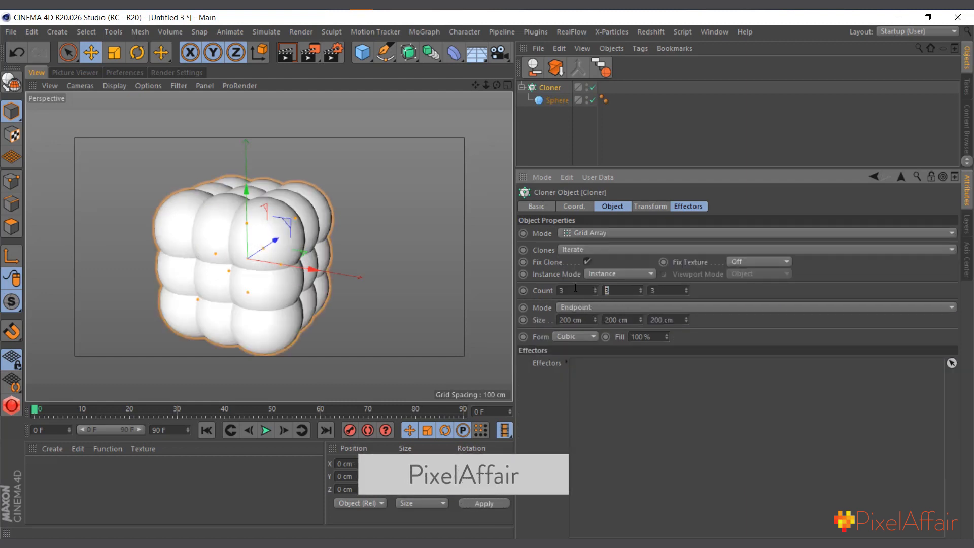
type("1")
key("Tab")
type("1")
key("Return")
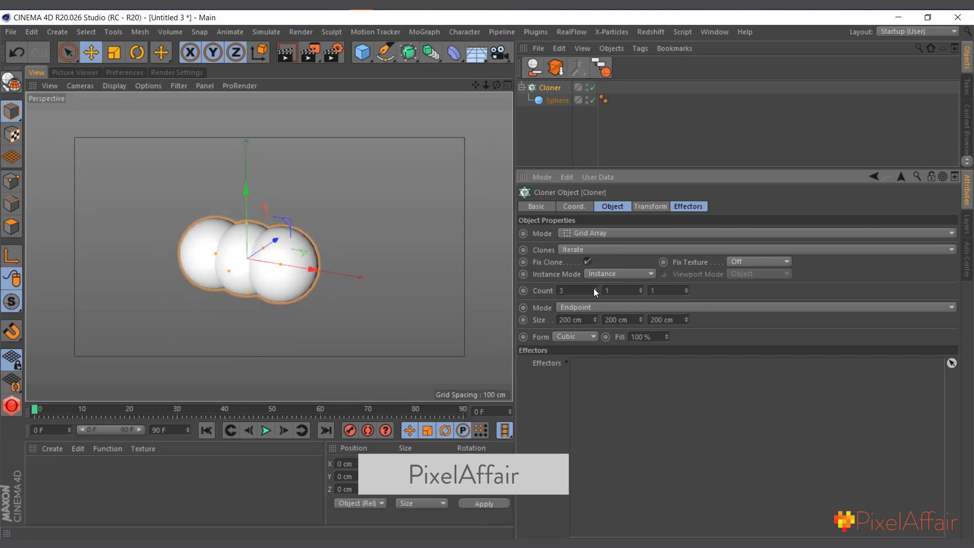
Raise the Cloner's first count to 50 and set the grid's first size value to 1200 cm.
left_click_drag(594, 289, 717, 303)
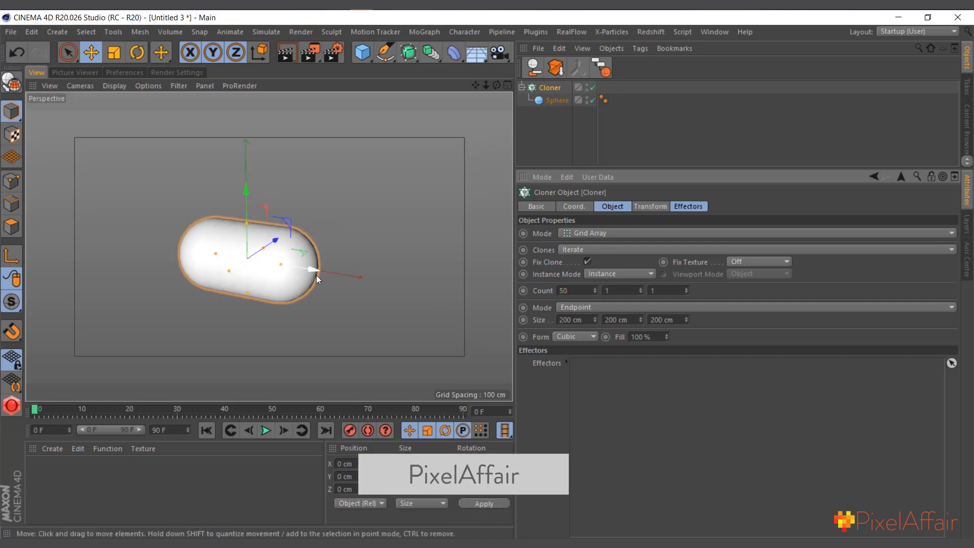
left_click_drag(596, 320, 663, 298)
left_click_drag(595, 320, 501, 66)
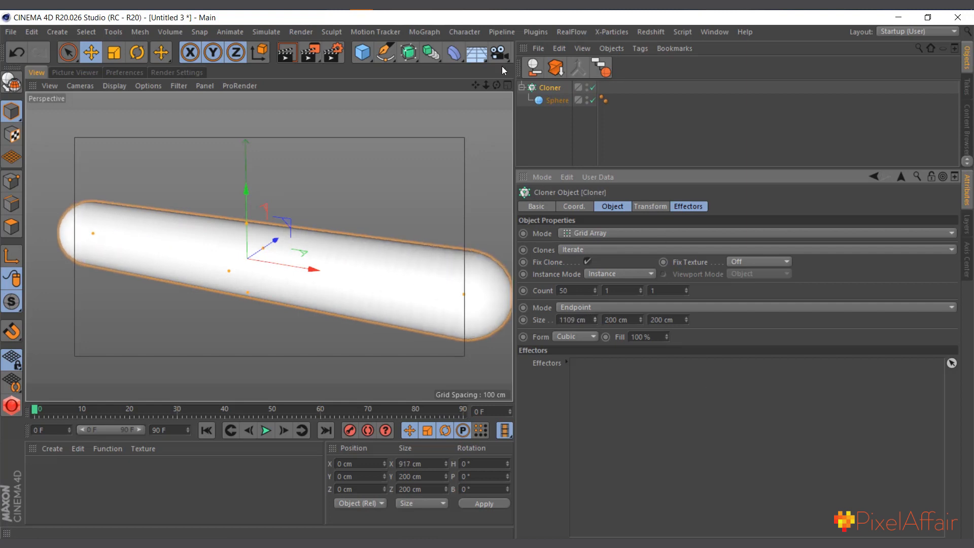
double_click(564, 320)
type("1")
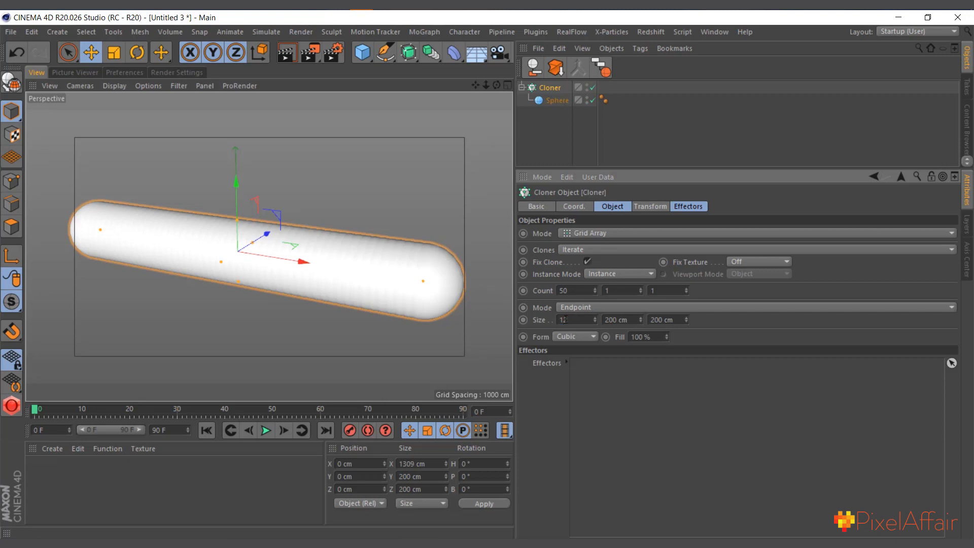
type("200")
key("Return")
View the clone row from the front, play the timeline briefly and return to the first frame.
scroll(474, 105, "down", 3)
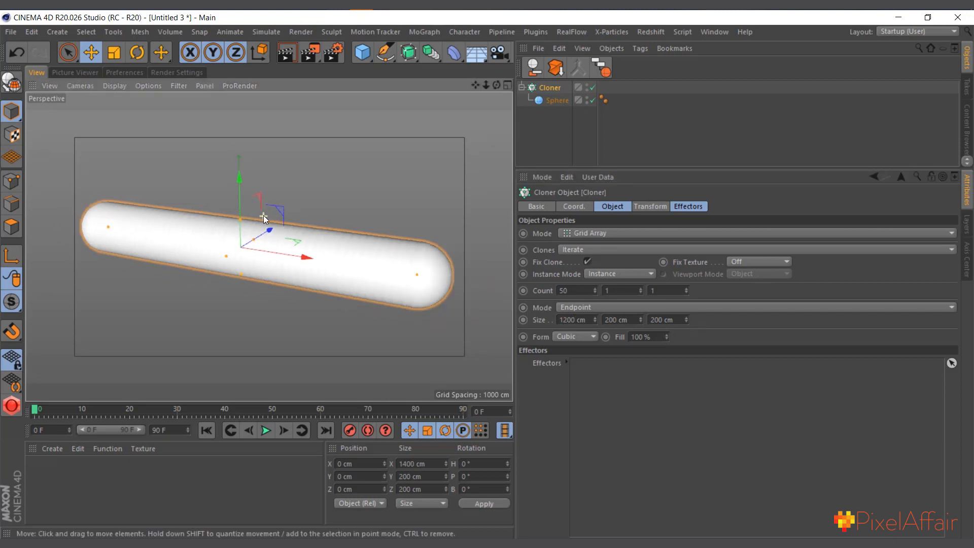
left_click_drag(497, 87, 523, 76)
left_click(266, 431)
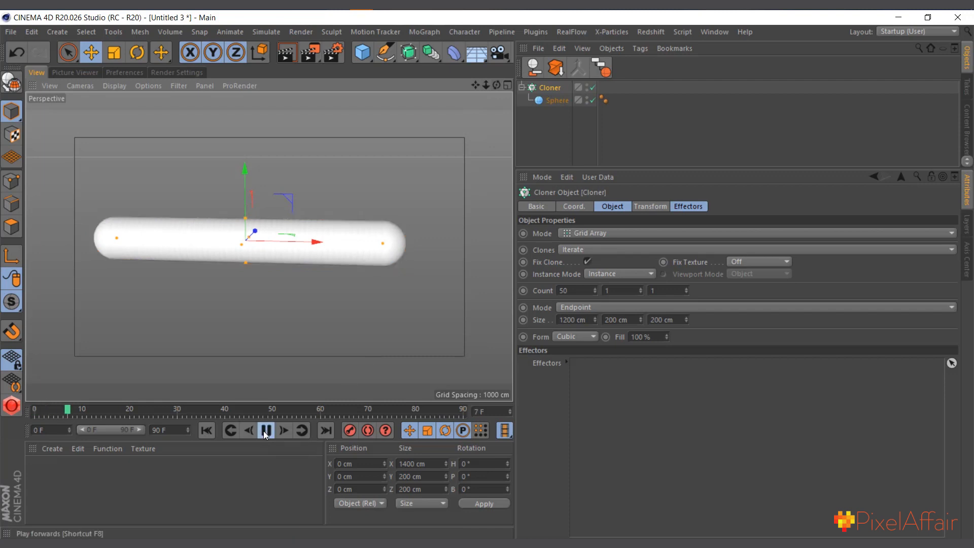
left_click(266, 431)
left_click(207, 431)
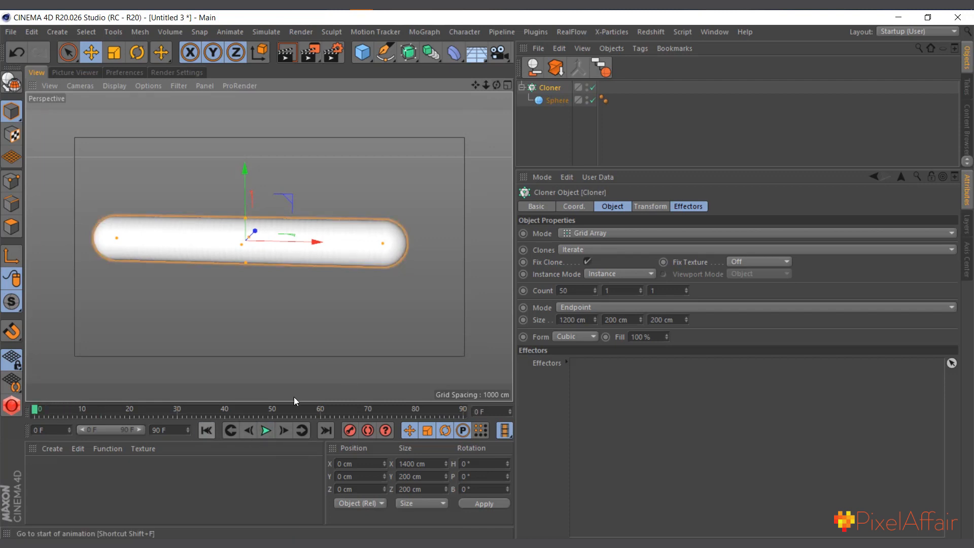
Add a Sound effector to the selected Cloner.
double_click(544, 88)
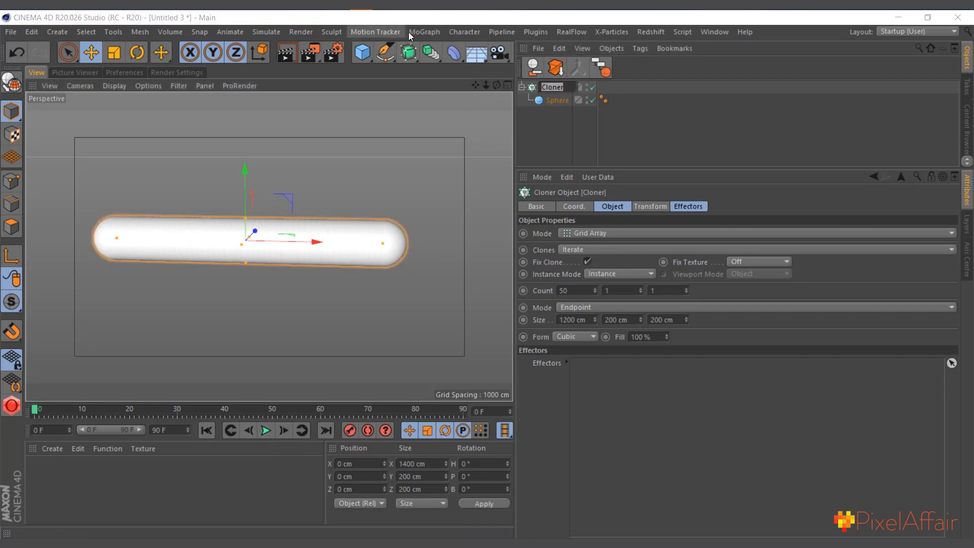
left_click(425, 32)
mouse_move(442, 53)
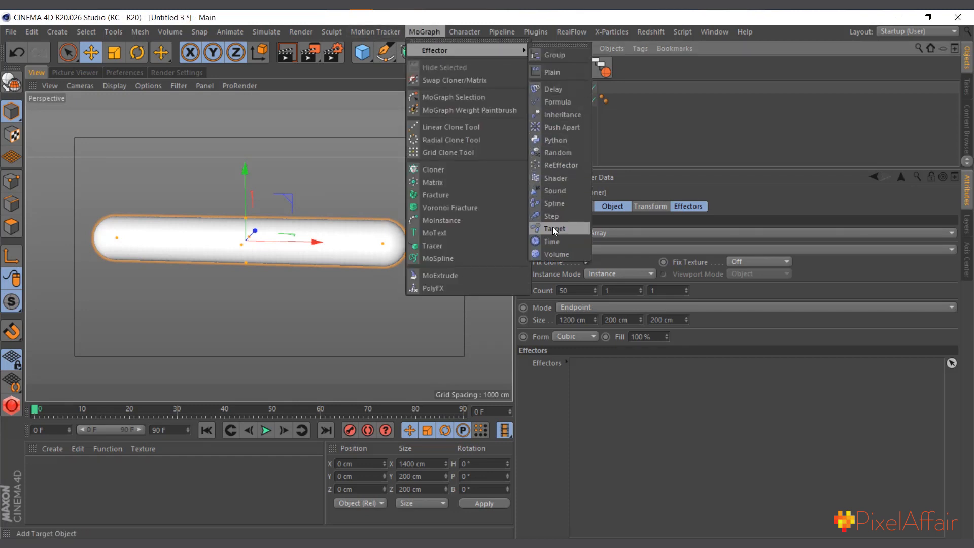
left_click(558, 190)
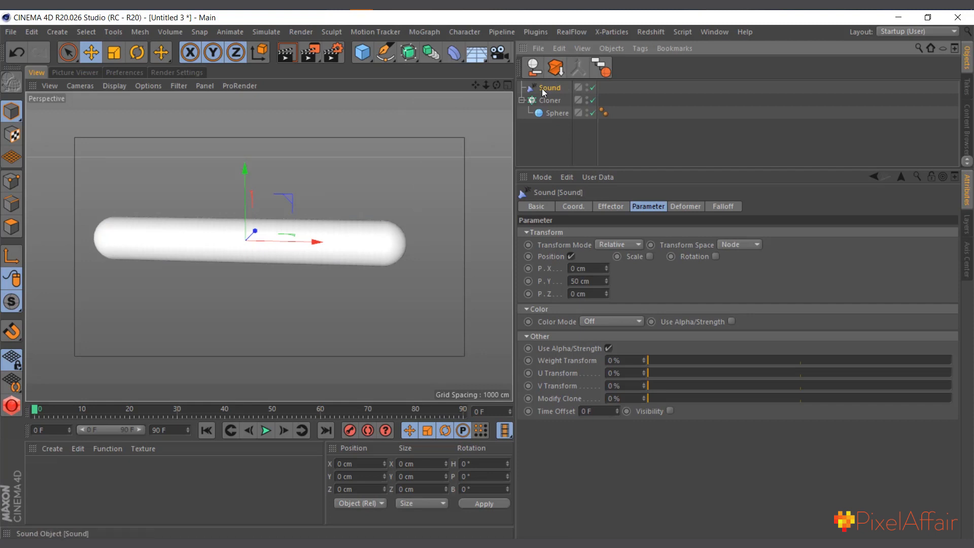
Load 02 So Amazing.mp3 as the Sound effector's sound track and play back the clones' reaction.
left_click(611, 209)
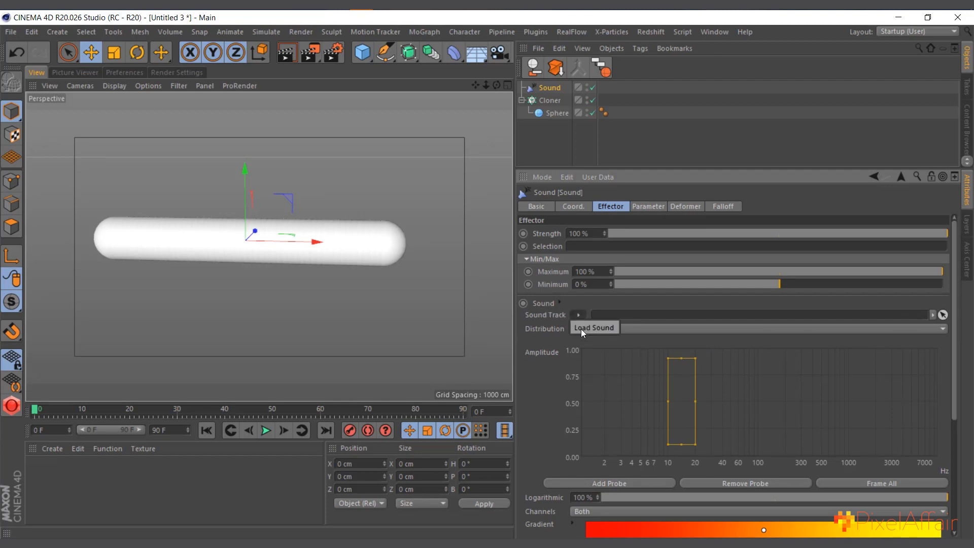
left_click(587, 327)
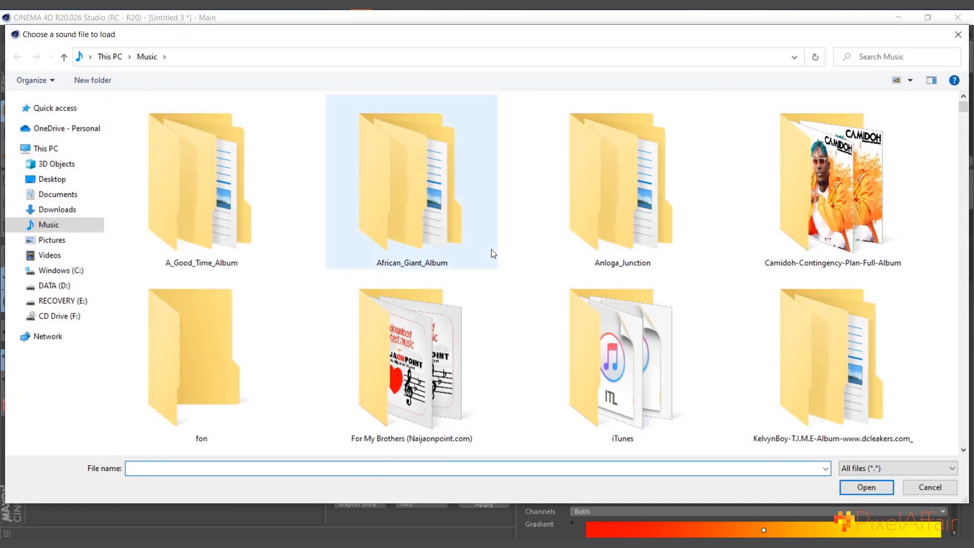
scroll(518, 286, "down", 3)
scroll(518, 286, "down", 5)
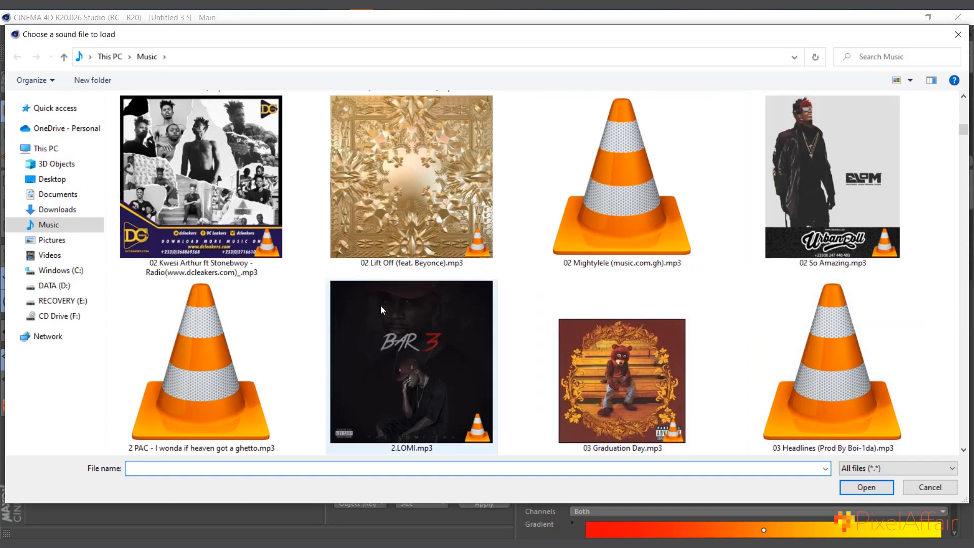
scroll(370, 238, "up", 3)
scroll(456, 239, "down", 6)
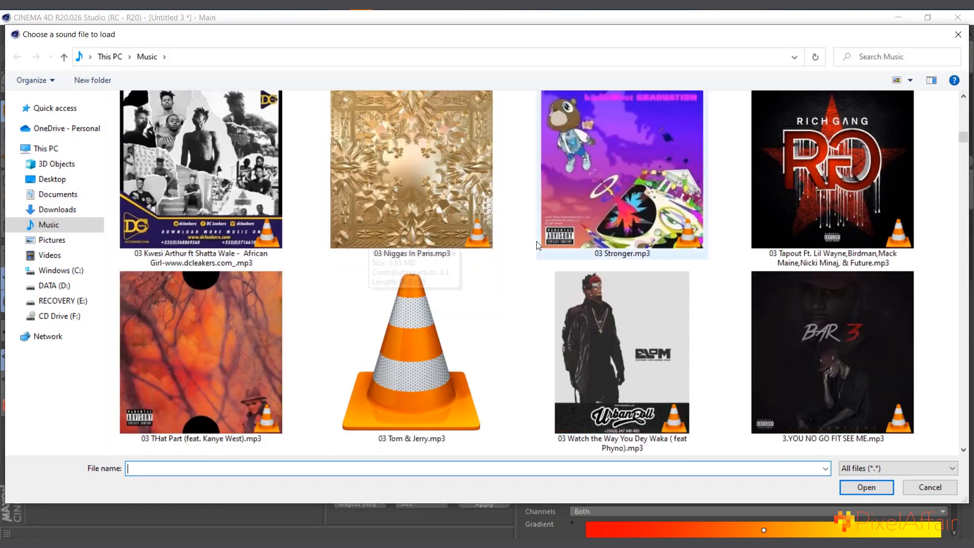
scroll(671, 281, "down", 2)
scroll(670, 281, "up", 5)
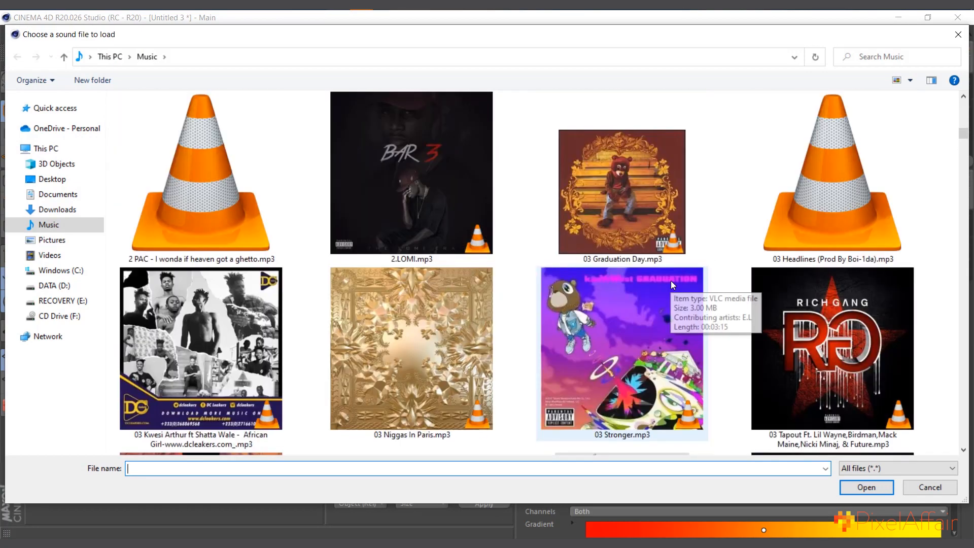
left_click(813, 181)
left_click(863, 487)
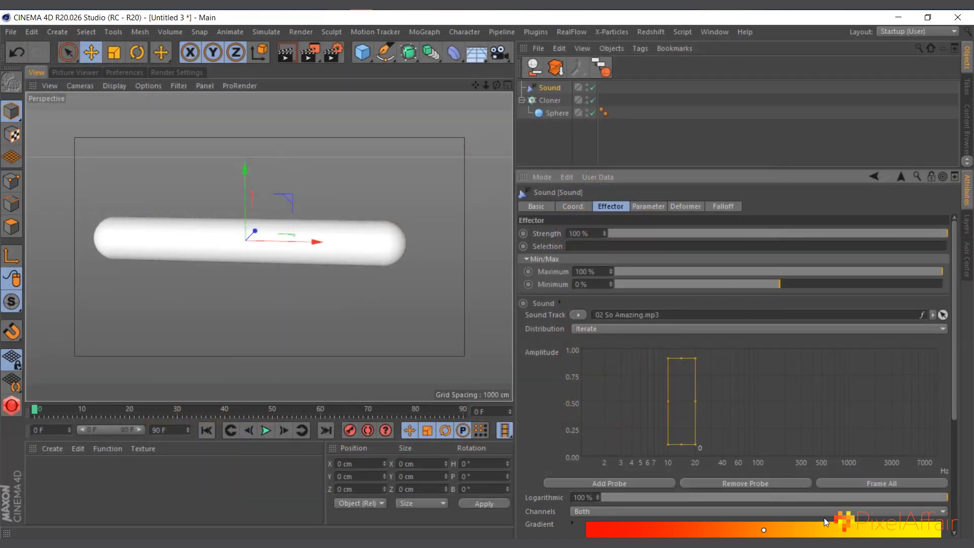
left_click(263, 430)
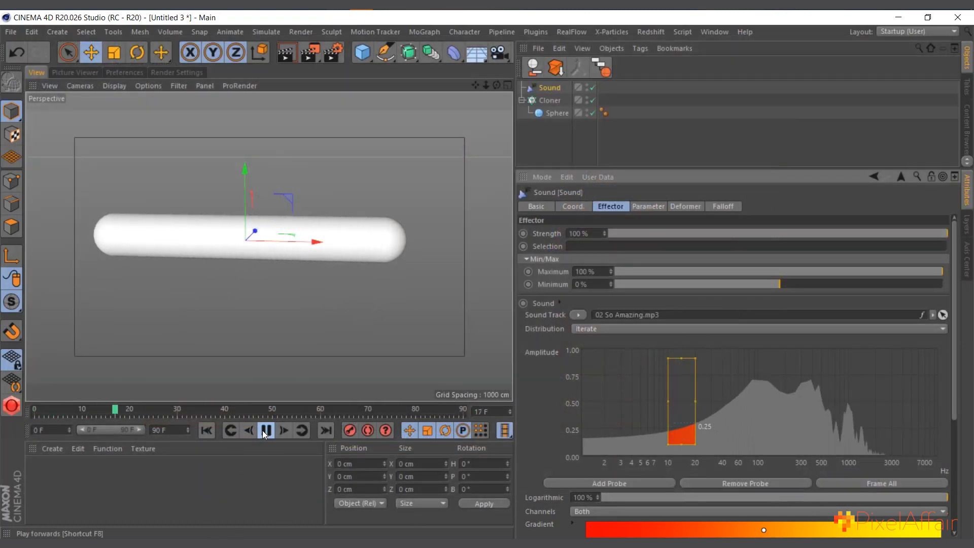
left_click(263, 431)
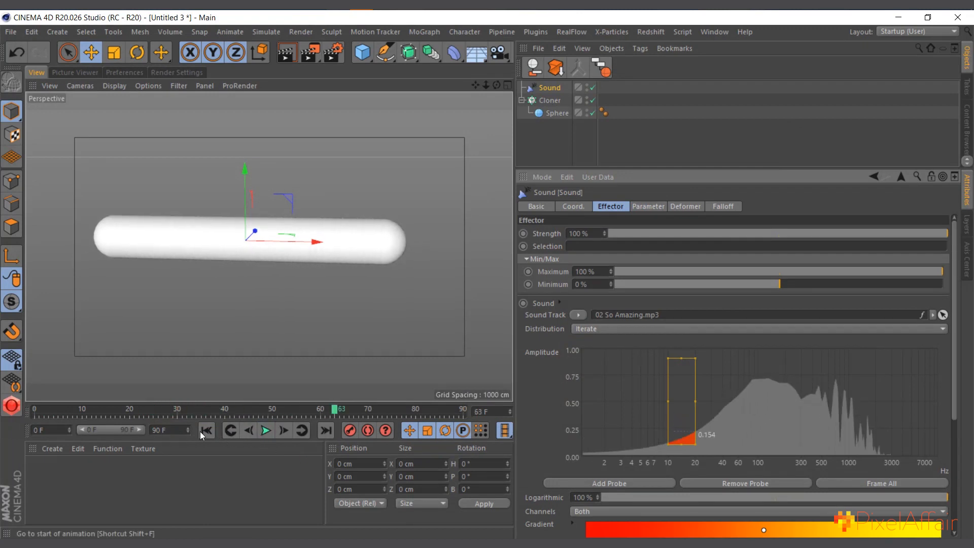
Extend the timeline's end to frame 1000 and stretch the preview range to the full length.
double_click(172, 432)
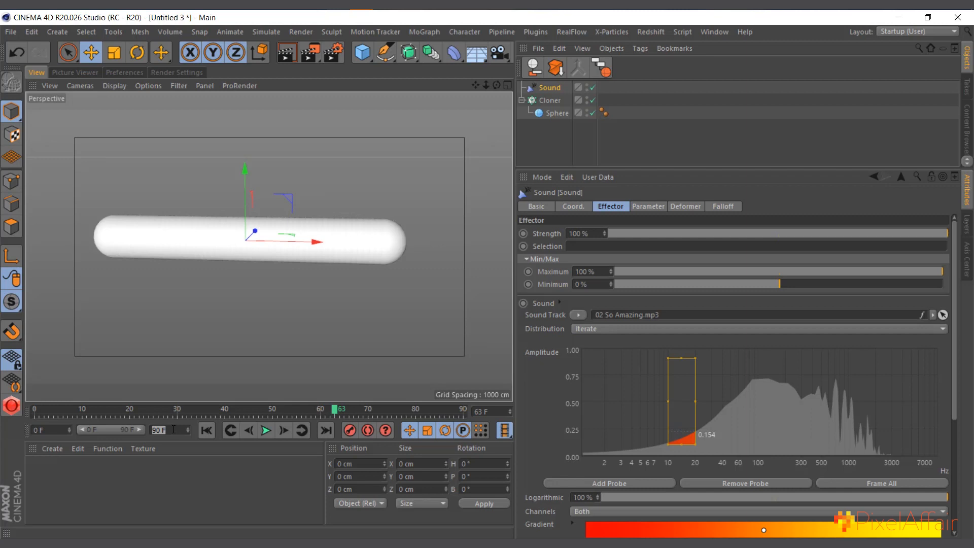
type("1000")
key("Return")
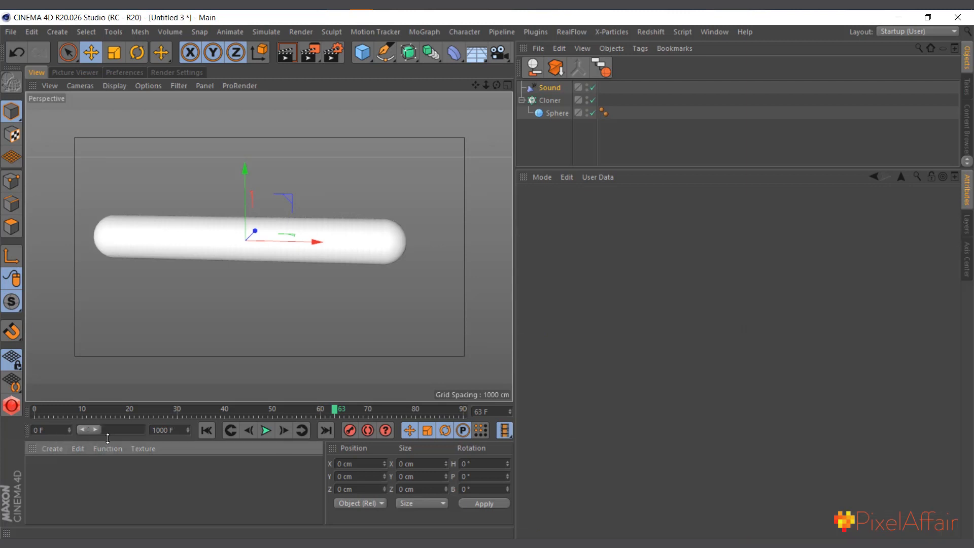
left_click_drag(95, 430, 335, 450)
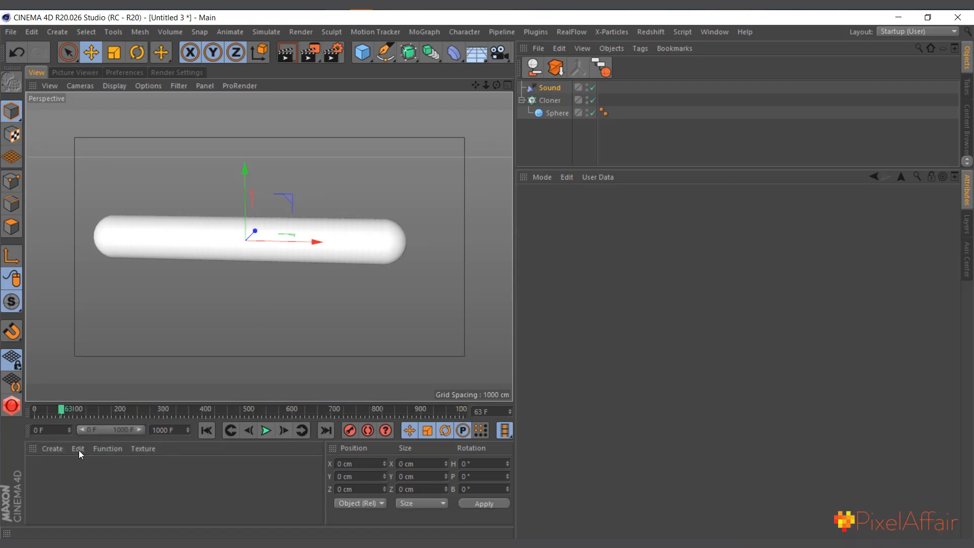
Set the timeline's start to frame 400, play the animation and return to its start.
double_click(54, 431)
type("400")
key("Return")
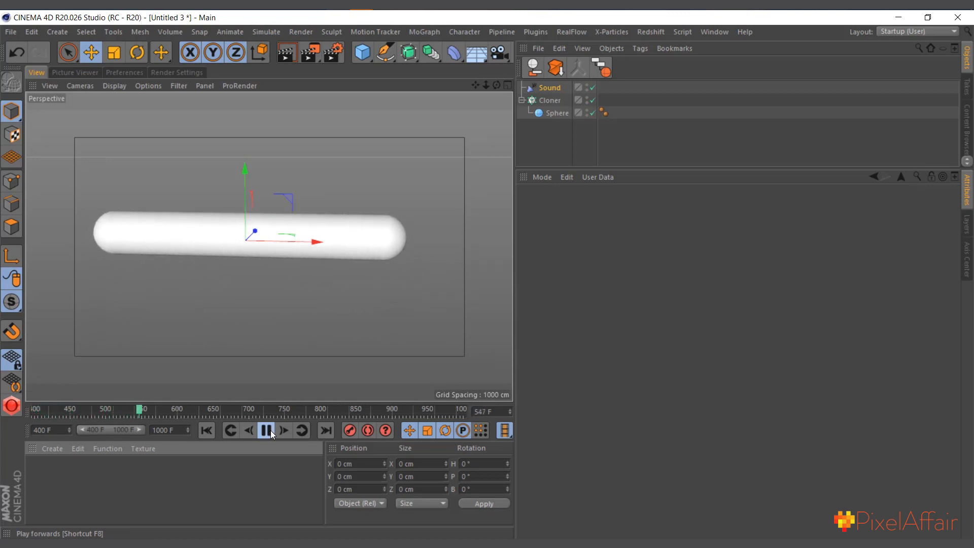
left_click(269, 431)
left_click(206, 431)
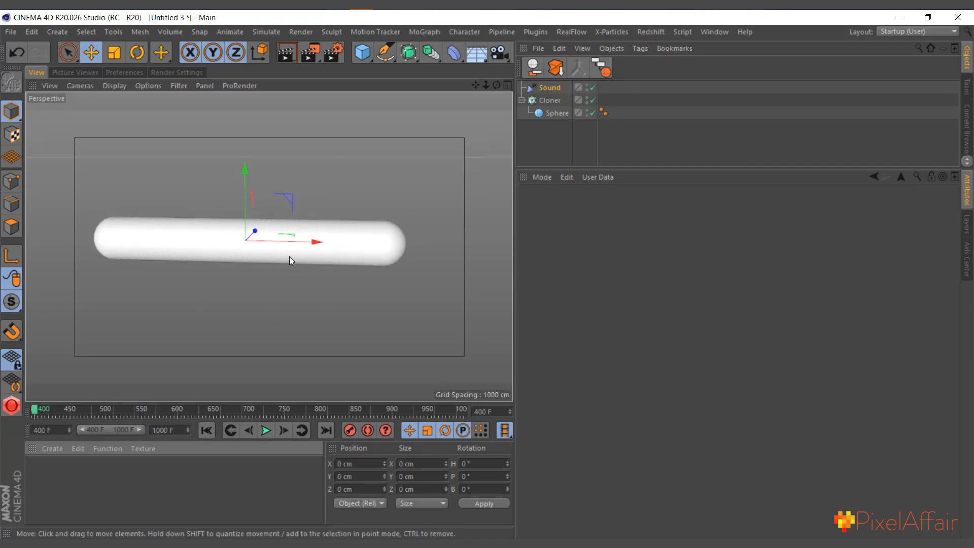
Move the Sound effector's probe to the high frequencies between 1000 and 3000 Hz in the amplitude graph.
left_click(549, 104)
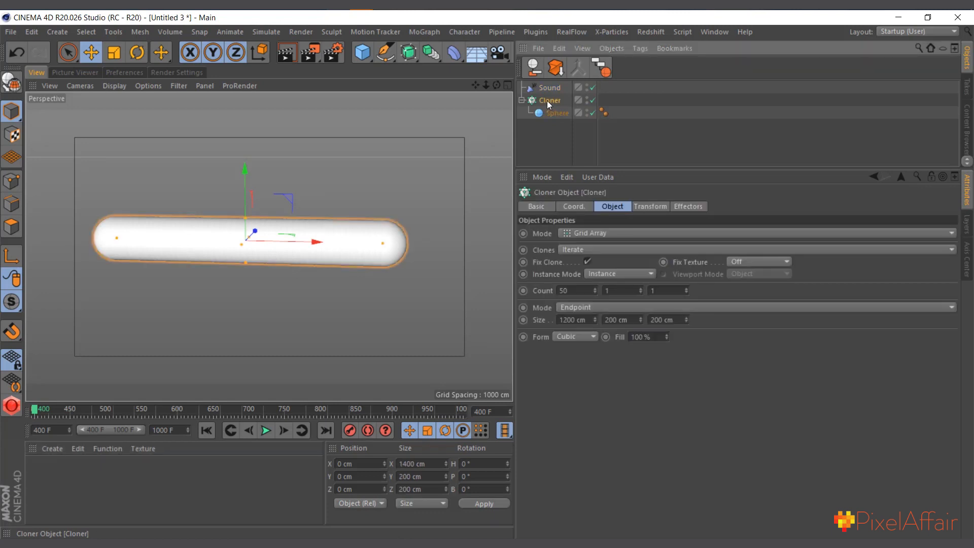
left_click(547, 87)
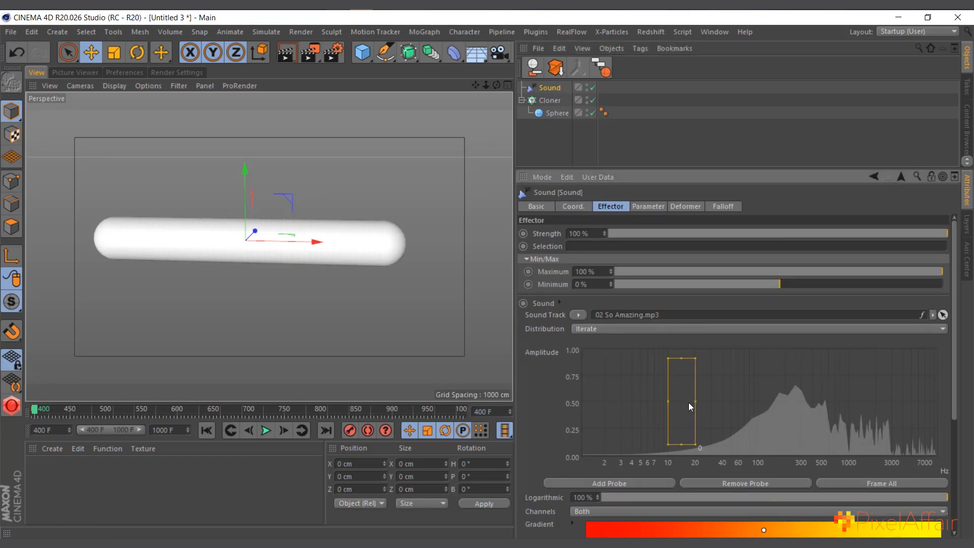
left_click_drag(685, 400, 868, 379)
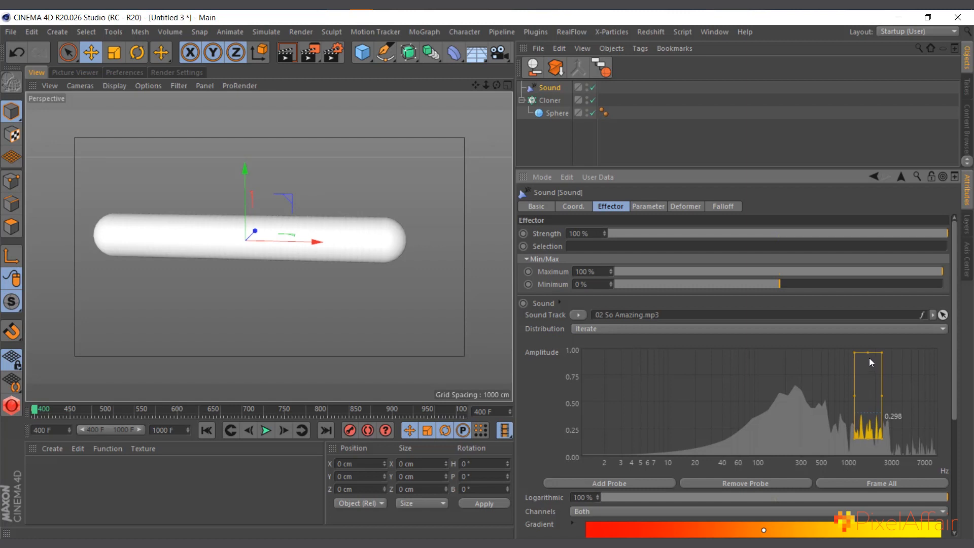
Enlarge the Sound effector's probe in the amplitude graph to span about 580 to 20336 Hz.
left_click_drag(869, 363, 919, 397)
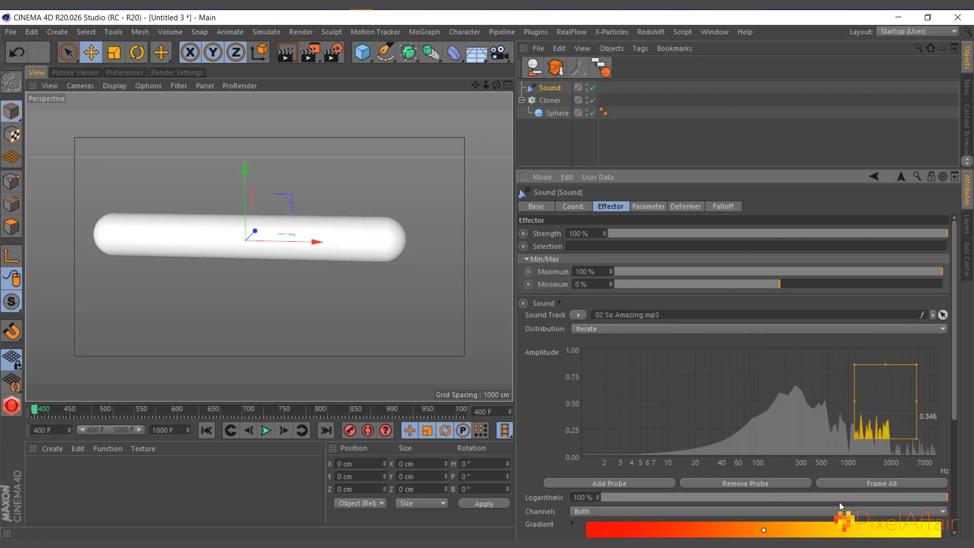
left_click_drag(854, 403, 830, 398)
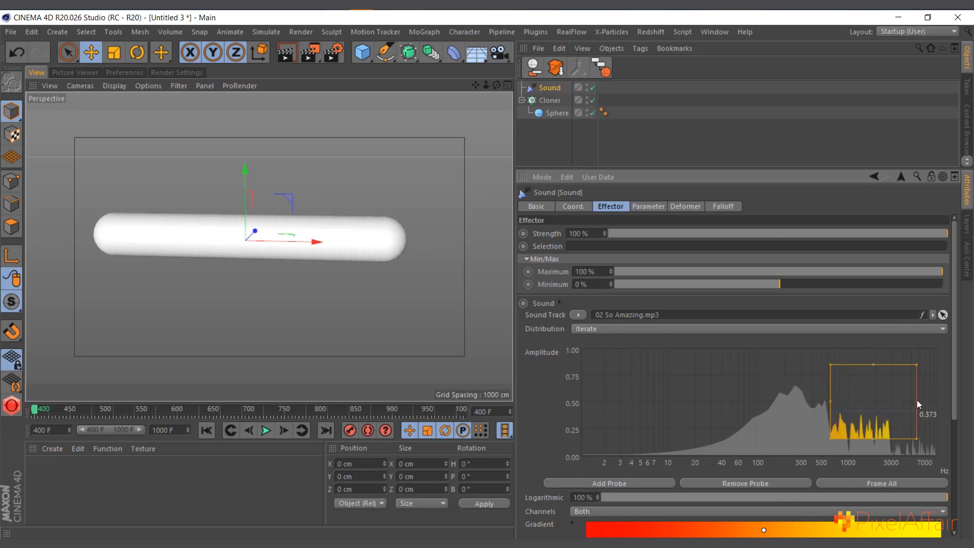
mouse_move(917, 400)
left_mouse_down()
mouse_move(951, 400)
mouse_move(799, 429)
mouse_move(806, 399)
mouse_move(875, 404)
left_mouse_up()
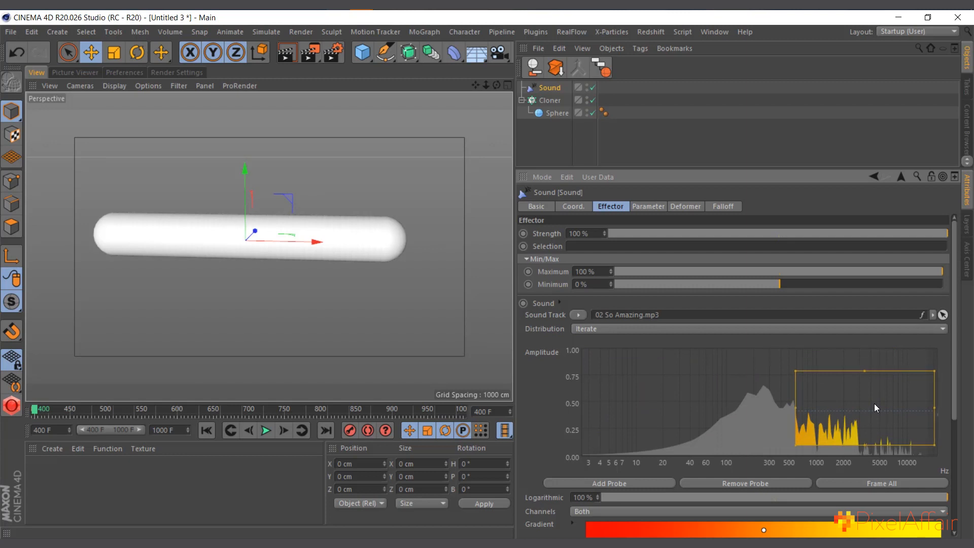
Set the probe's sampling to Step and play back the clones' reaction for a moment.
scroll(553, 379, "down", 7)
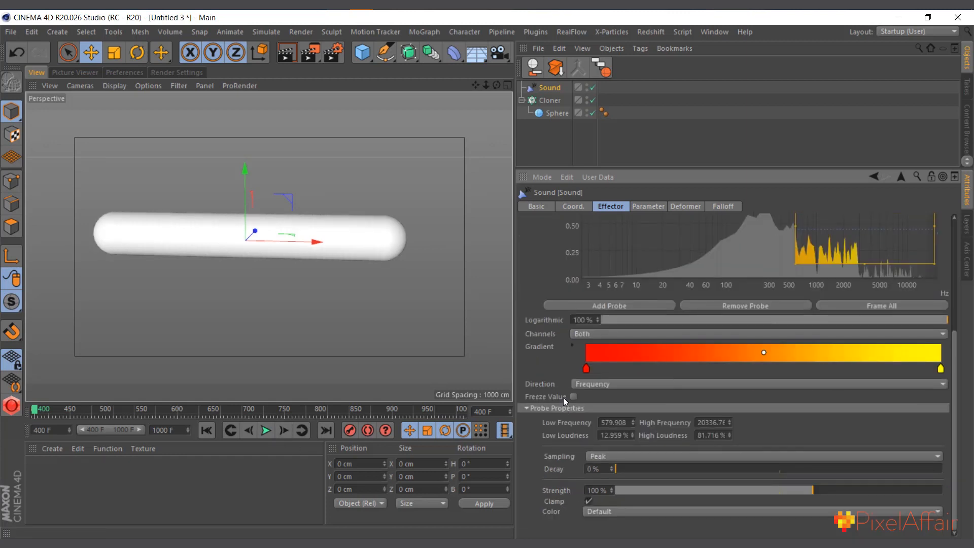
left_click(607, 458)
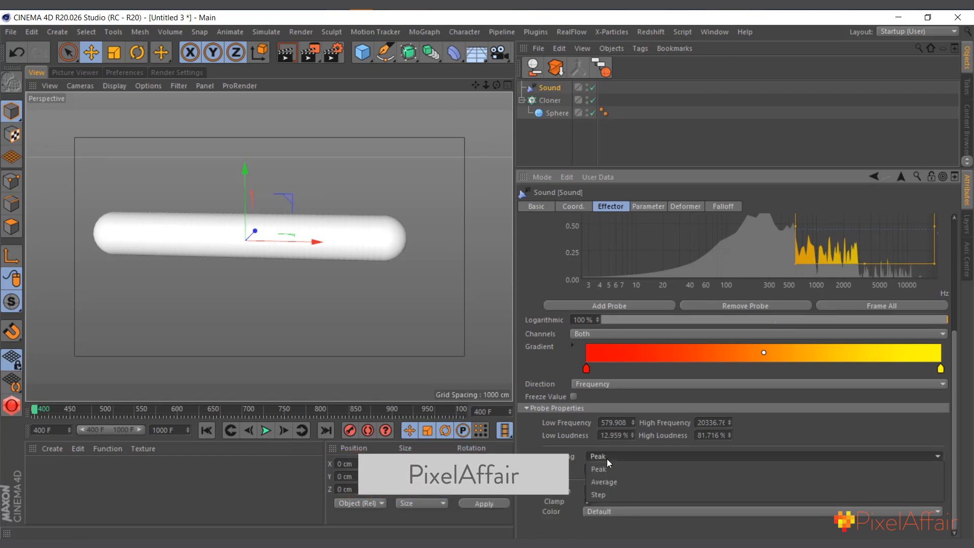
left_click(613, 494)
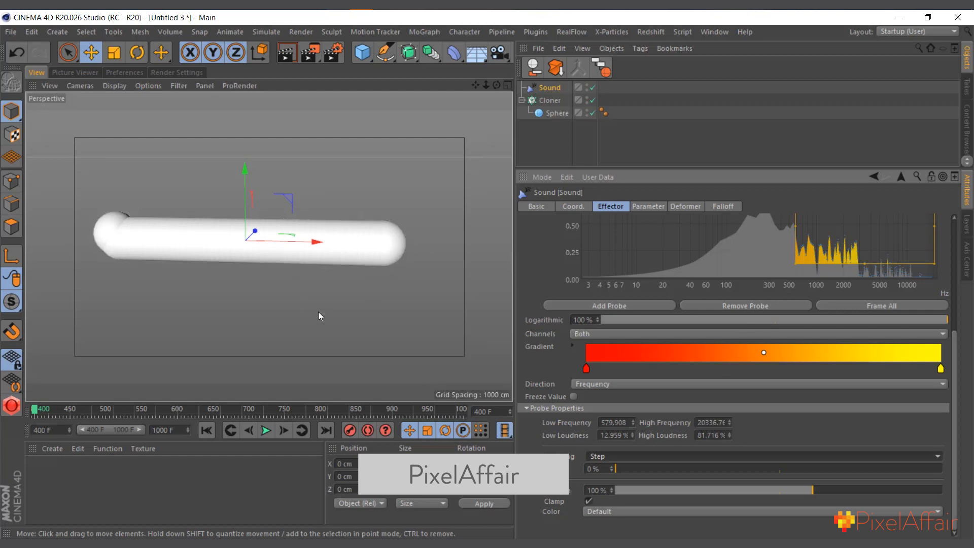
left_click(266, 431)
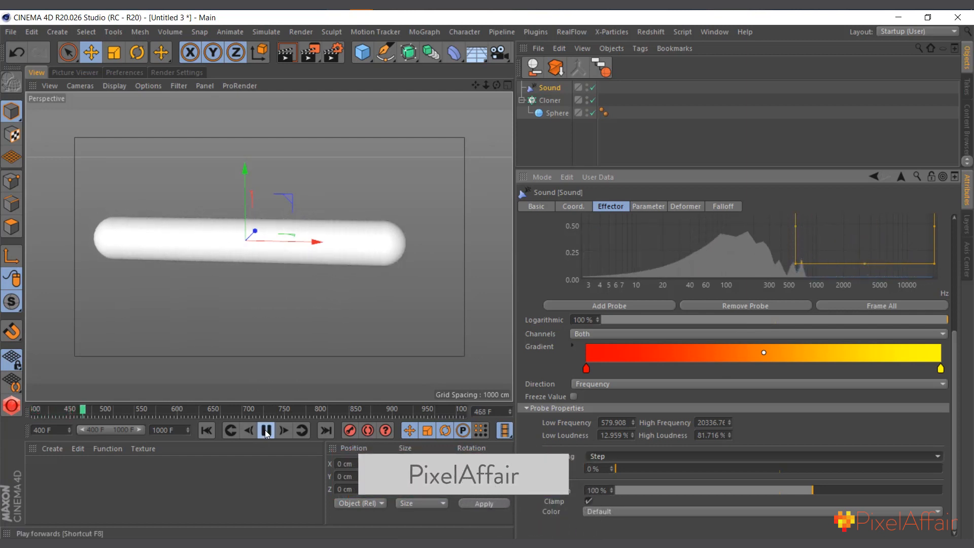
left_click(266, 431)
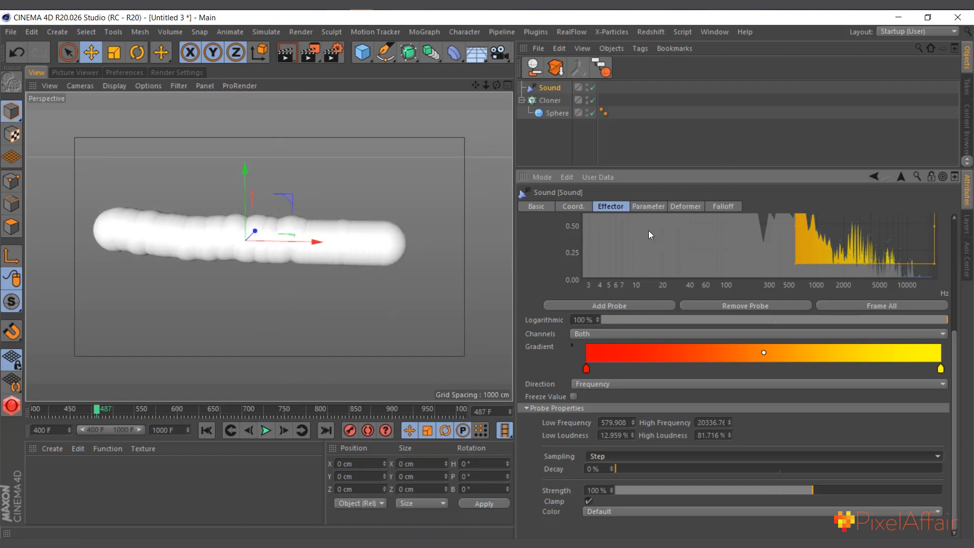
Try 500 cm for the Sound effector's P.Y position offset and settle on 200 cm.
left_click(648, 207)
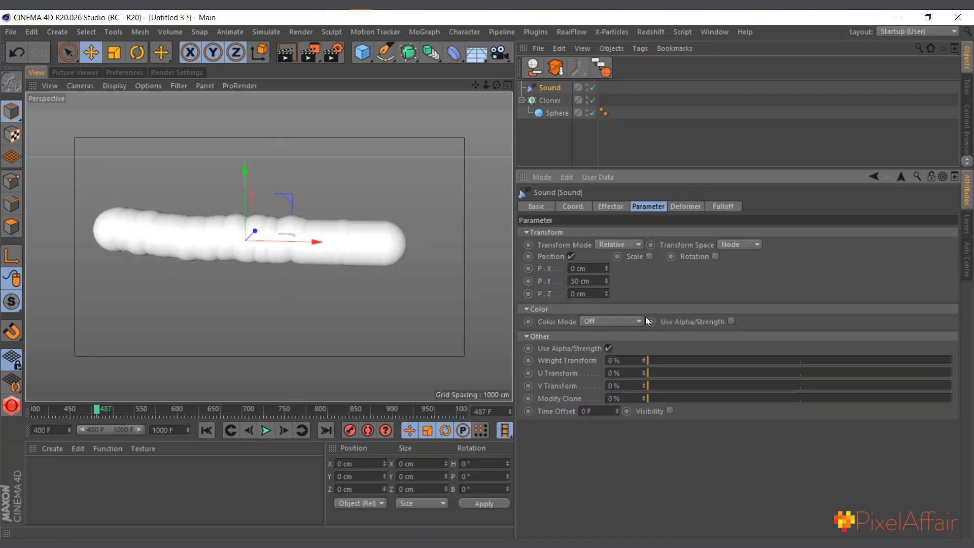
left_click(586, 282)
type("500")
key("Return")
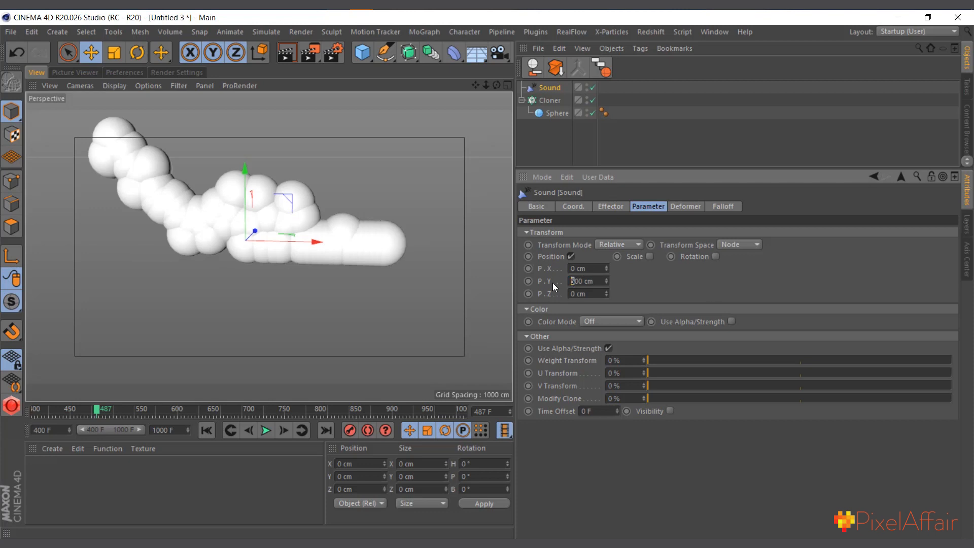
type("2")
key("Return")
Enable uniform scaling in the Sound effector with a scale of 5, play the animation and return to its start.
left_click(652, 257)
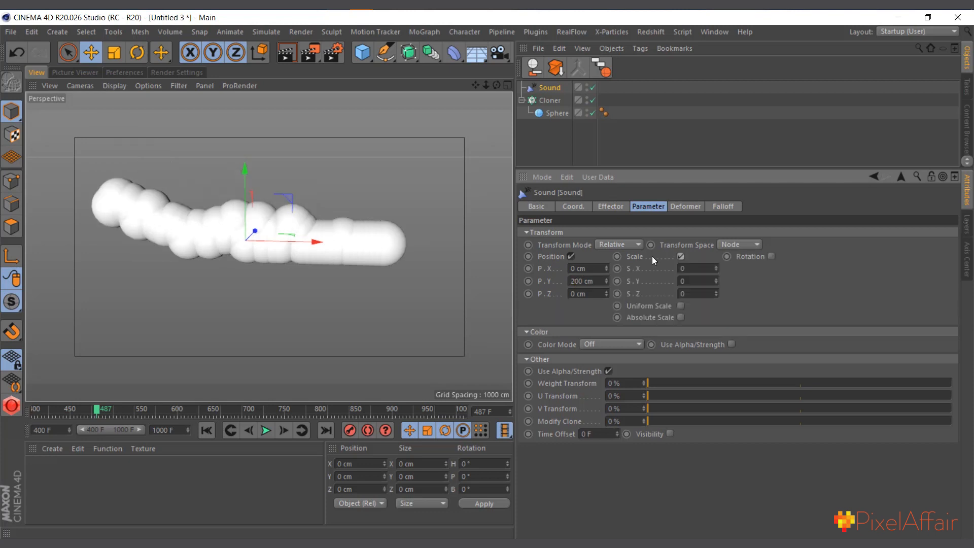
left_click(680, 306)
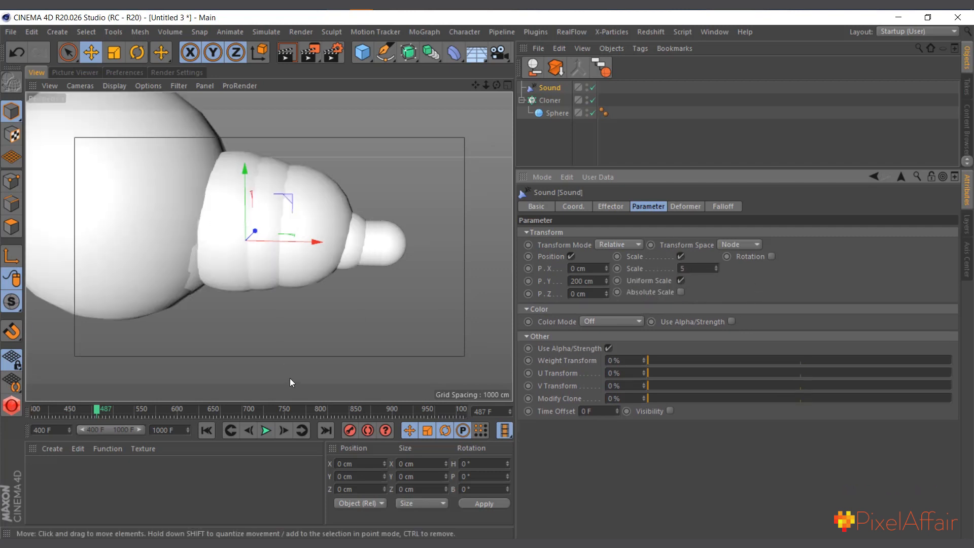
left_click(207, 431)
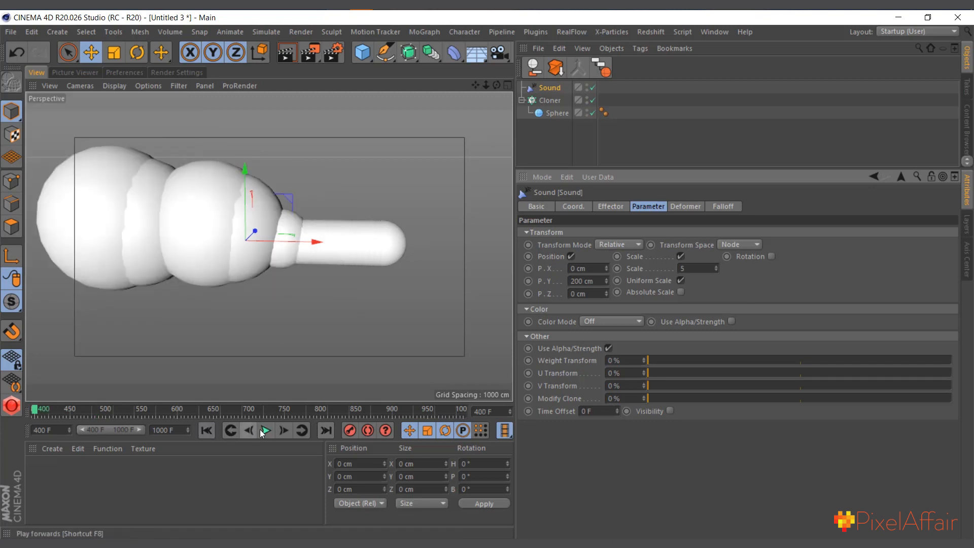
left_click(266, 431)
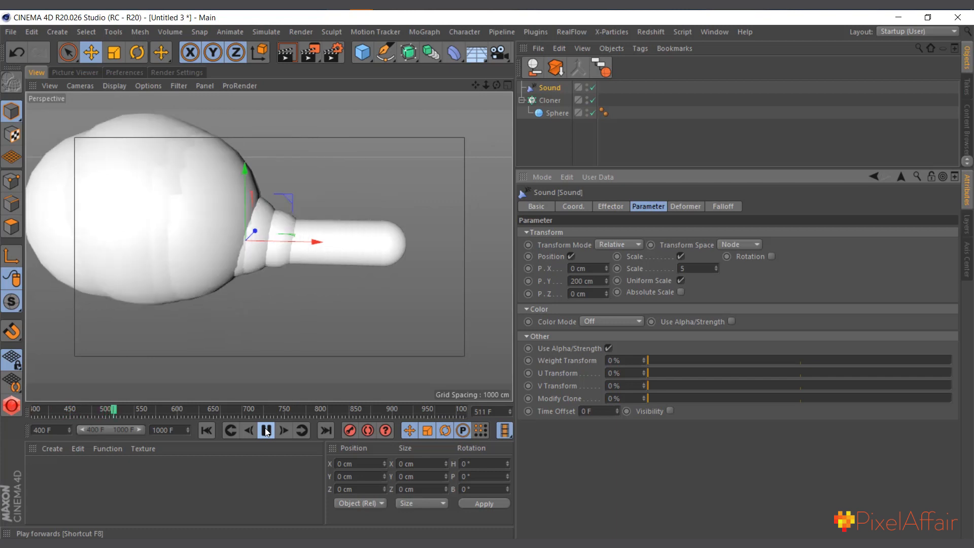
left_click(266, 431)
left_click(208, 430)
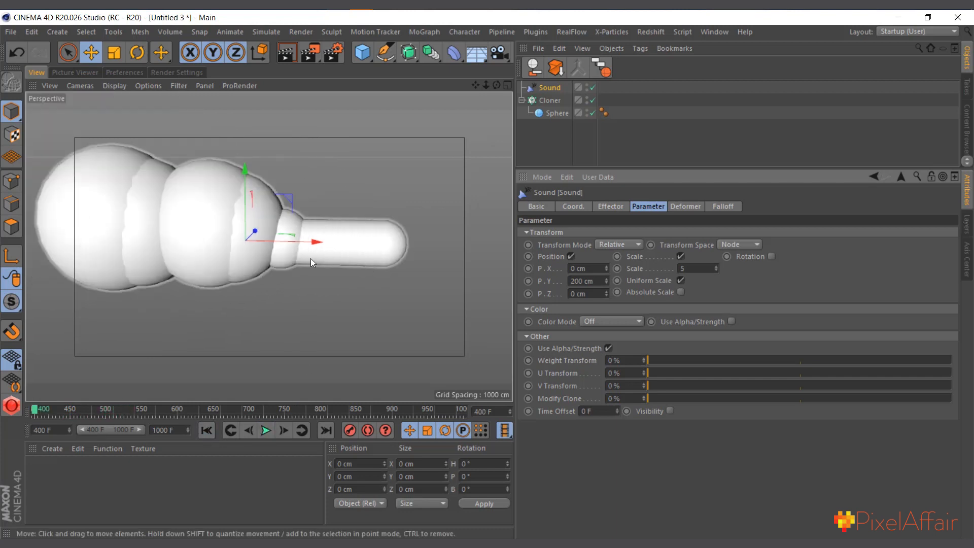
Add a Dynamics Body simulation tag to the Cloner, play the simulation briefly and return to its start.
left_click(559, 101)
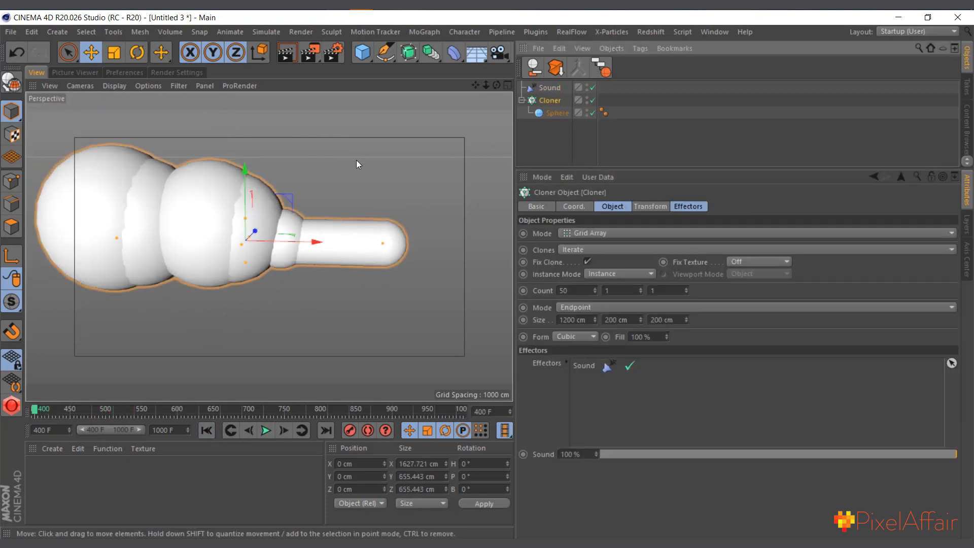
right_click(556, 101)
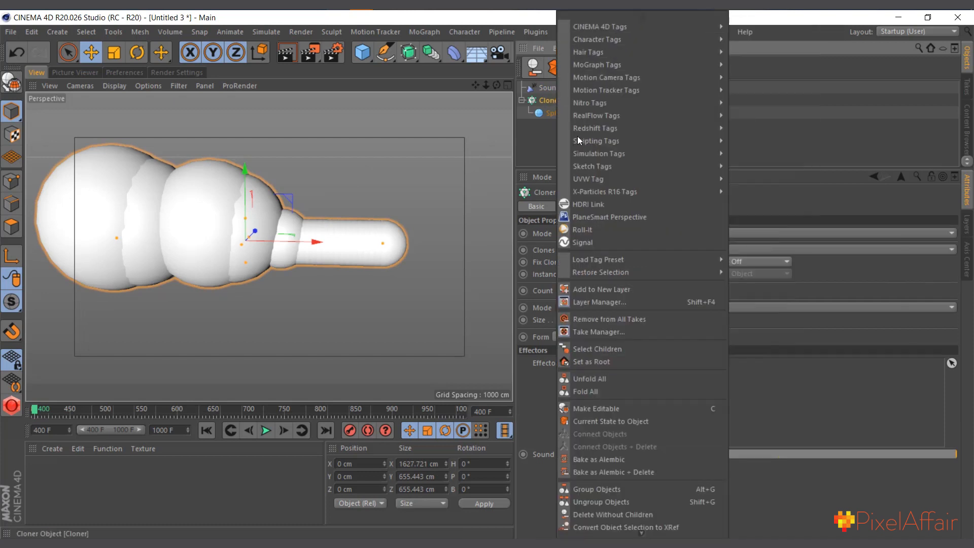
mouse_move(615, 153)
left_click(763, 153)
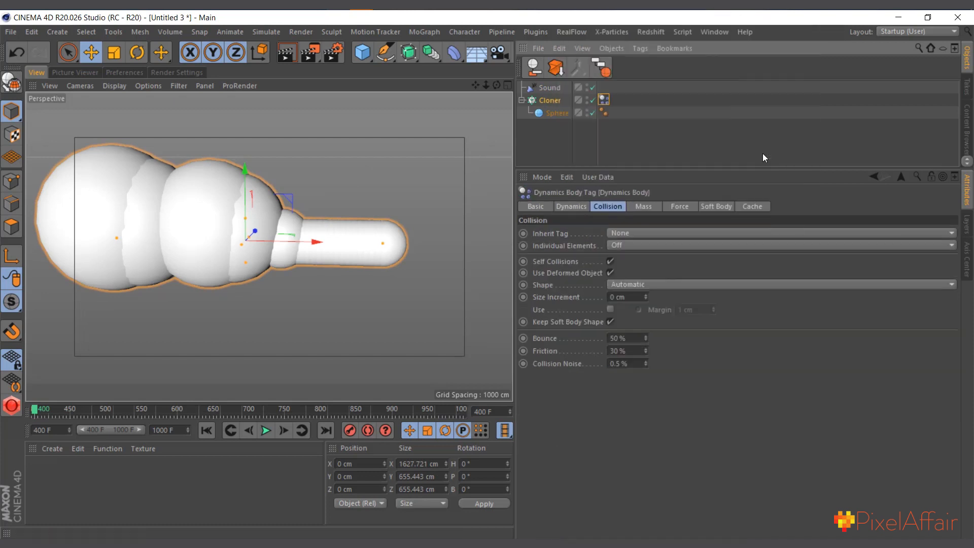
left_click(267, 431)
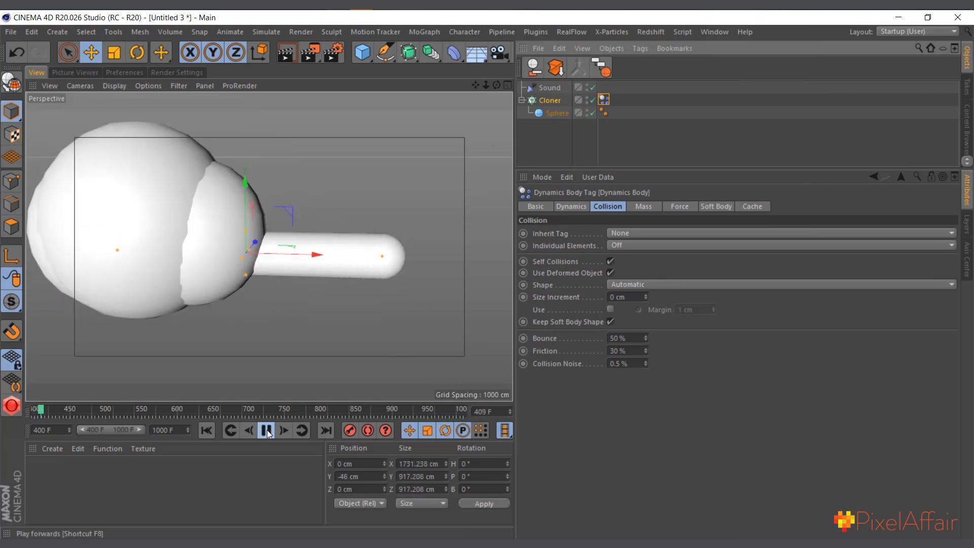
left_click(267, 431)
left_click(207, 431)
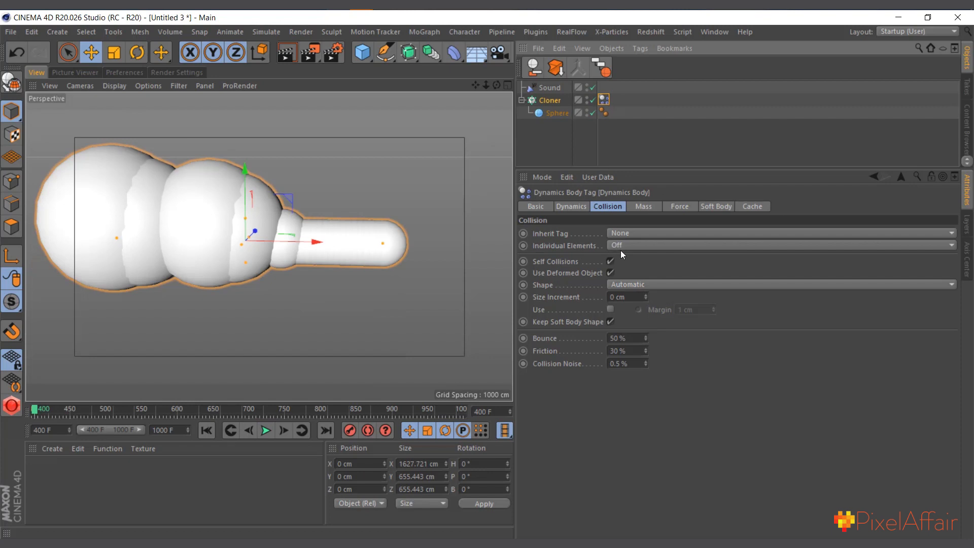
Set the dynamics tag's Individual Elements to All, play the simulation and return to its start.
left_click(624, 246)
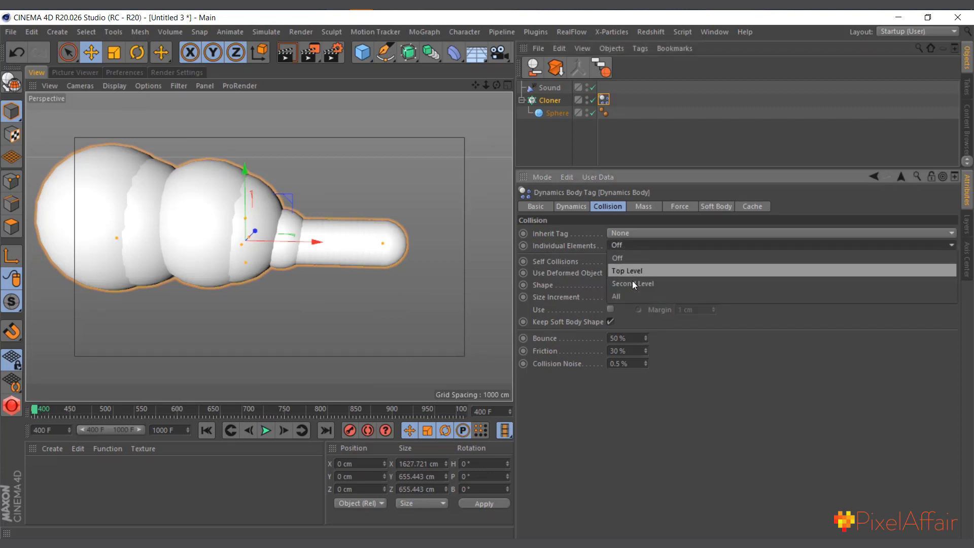
left_click(628, 297)
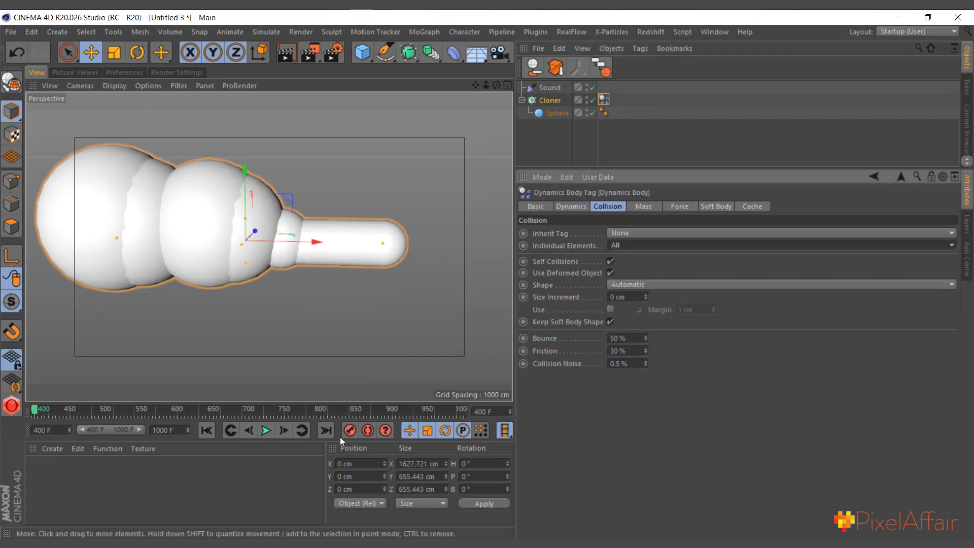
left_click(266, 431)
left_click(267, 431)
left_click(206, 430)
Set the dynamics tag's Follow Position and Follow Rotation forces both to 15.
left_click(680, 207)
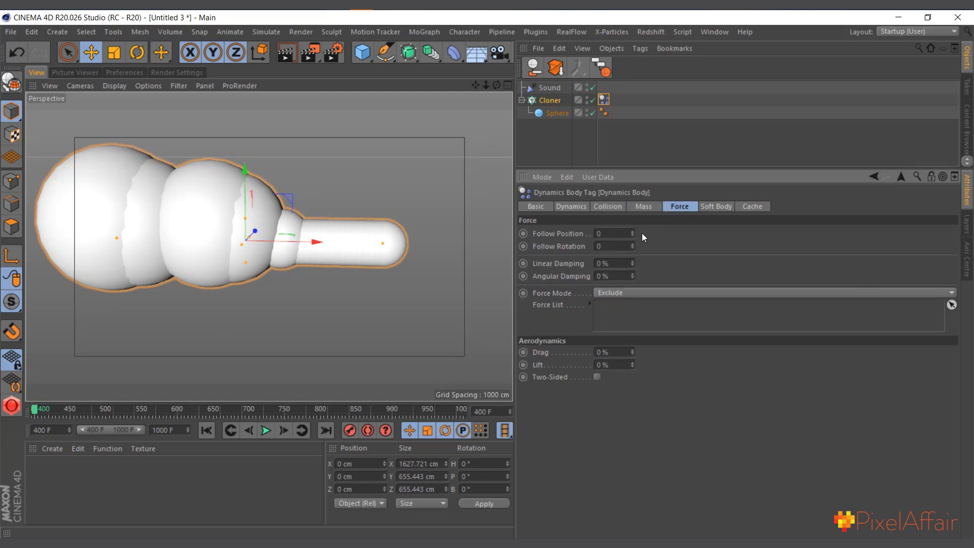
double_click(612, 234)
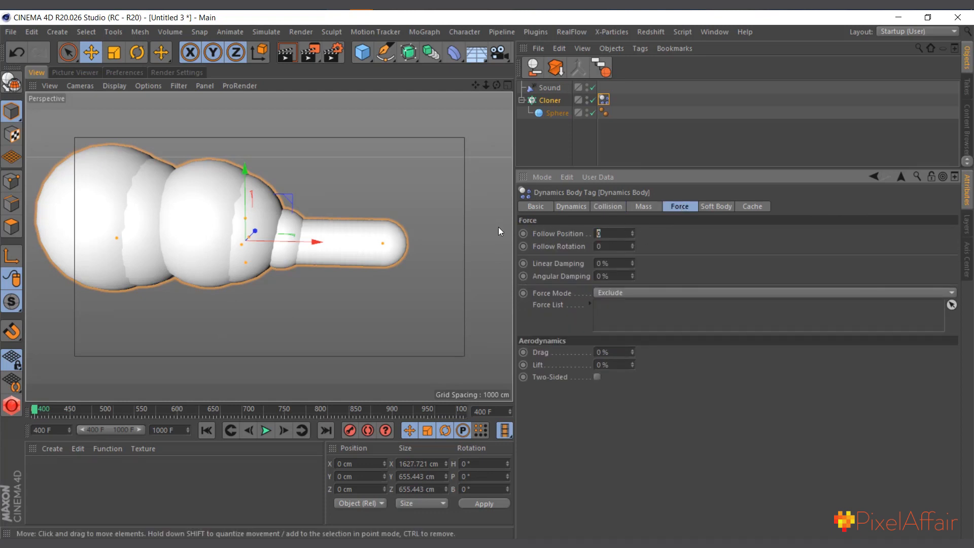
type("15")
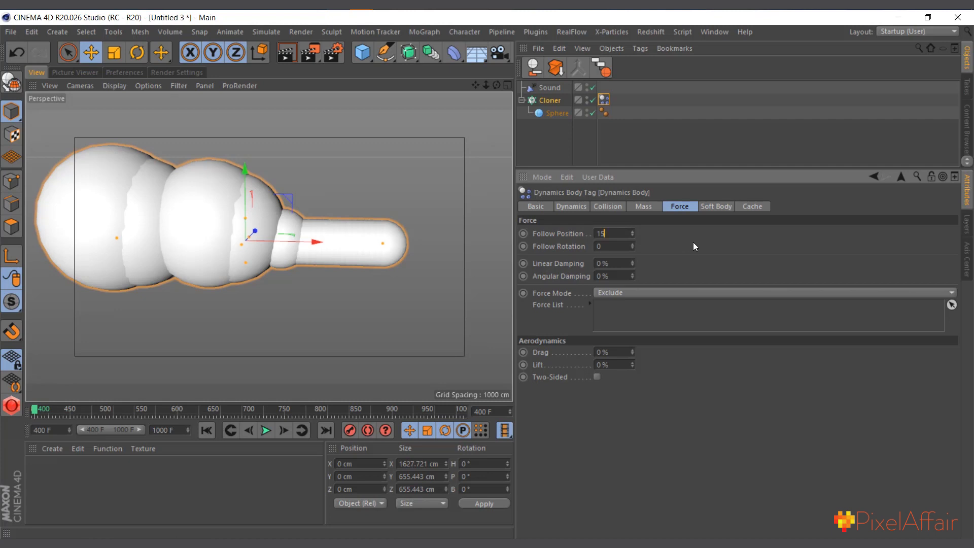
key("Return")
type("10")
key("Return")
left_click(615, 248)
type("15")
Play the simulation to check how the sphere clones move together and return to its start.
left_click(266, 430)
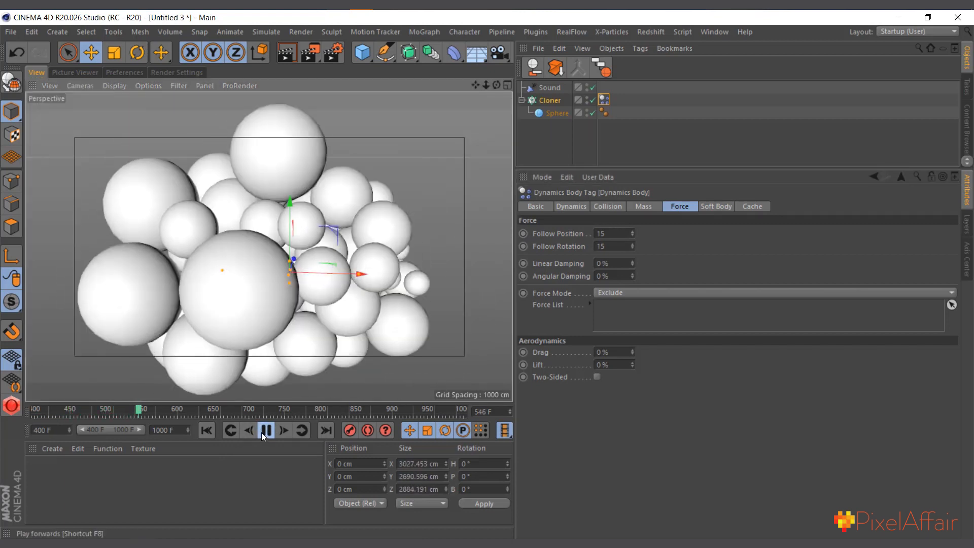
left_click(262, 432)
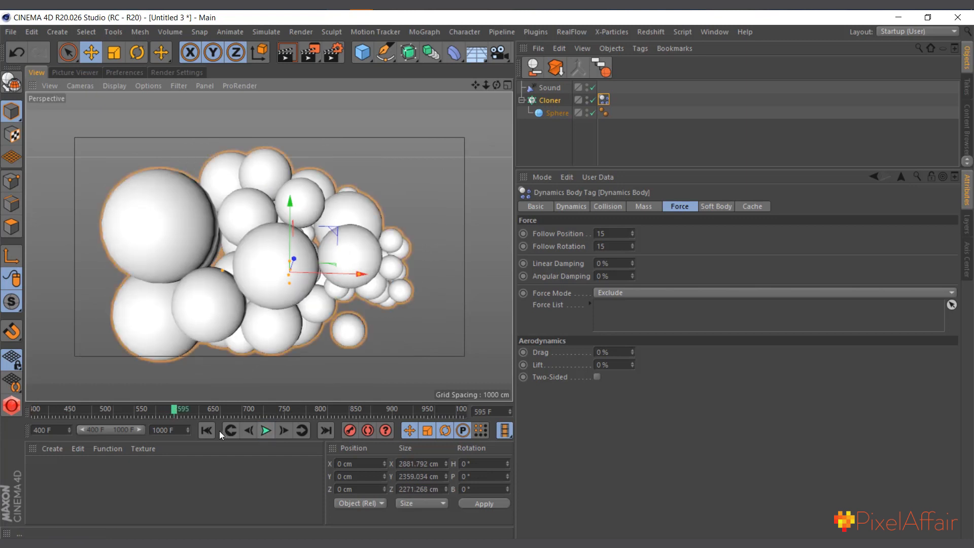
left_click(207, 431)
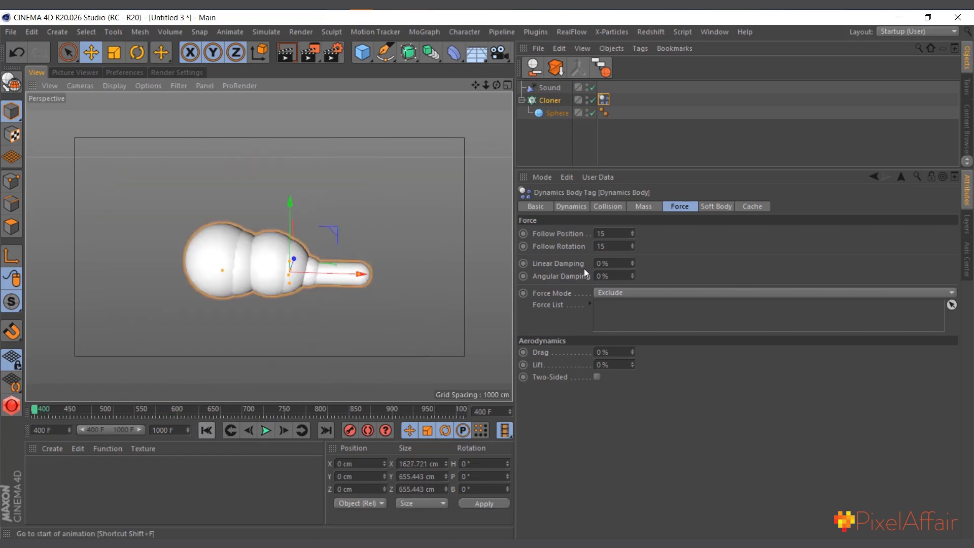
Set the Sound effector probe's decay to 10 %, play the simulation and return to its start.
left_click(550, 88)
left_click(622, 210)
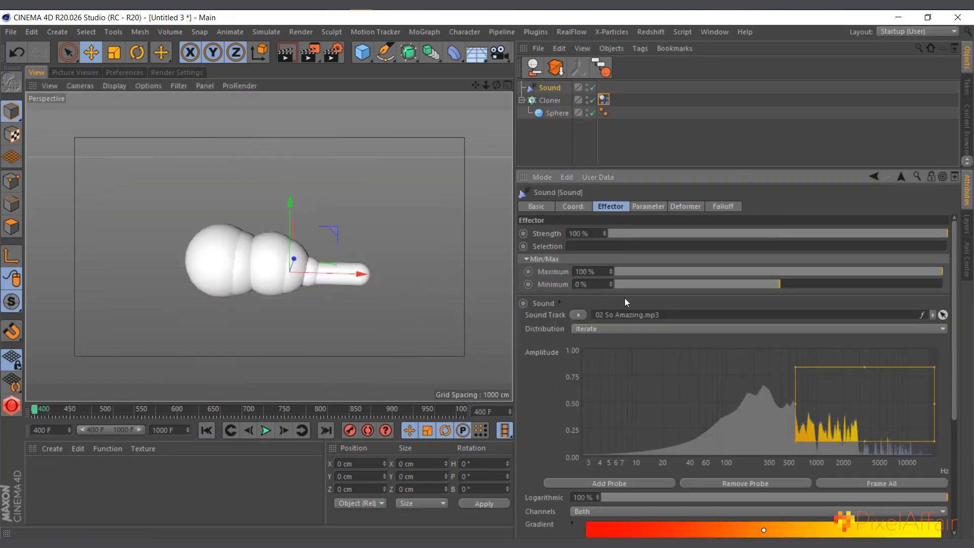
scroll(539, 382, "down", 4)
scroll(550, 424, "down", 1)
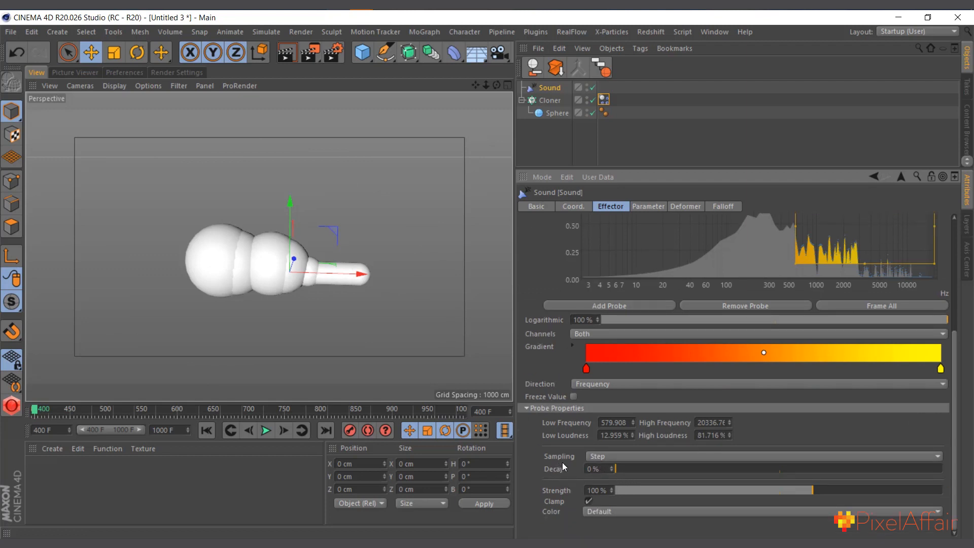
left_click(605, 470)
type("10")
key("Return")
left_click(265, 431)
left_click(265, 430)
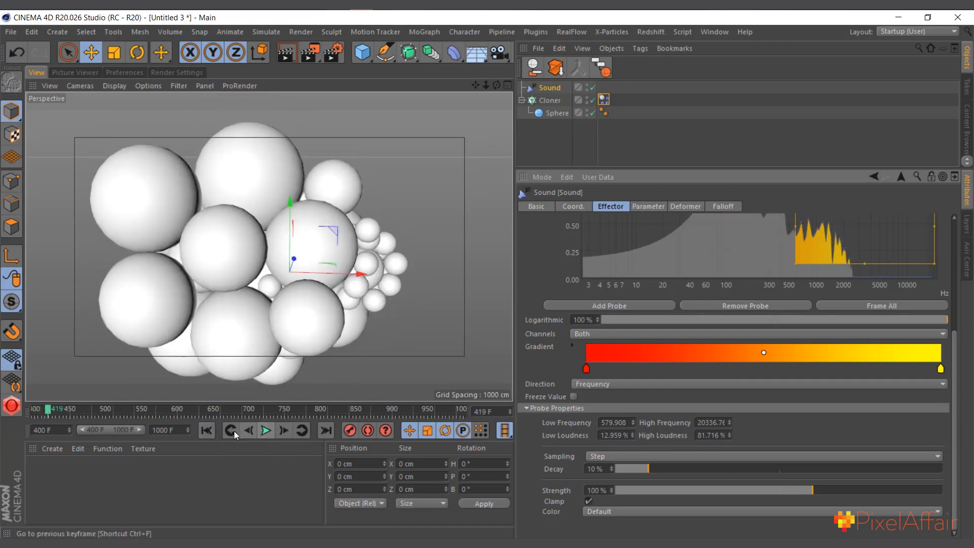
left_click(212, 431)
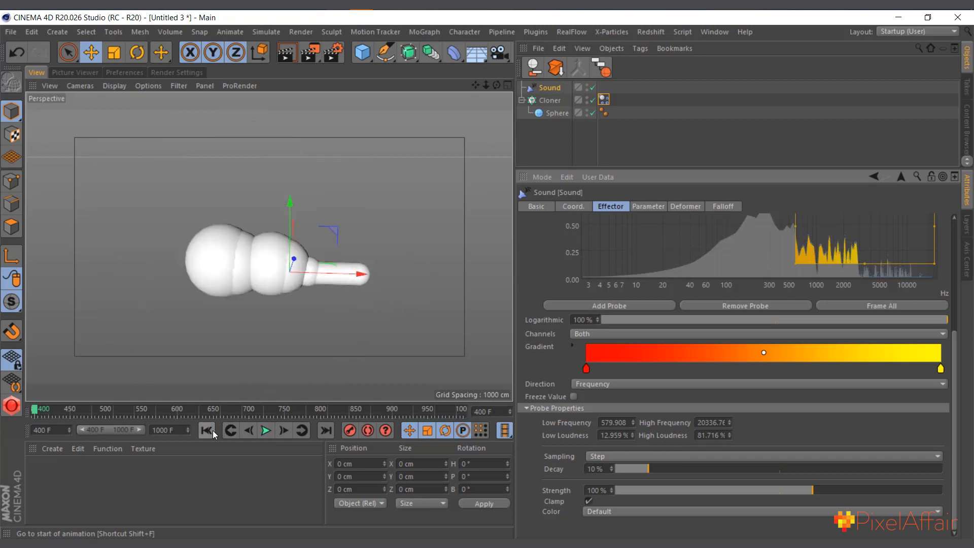
Set the probe's strength to 80 %, deselect the value field and play the simulation.
left_click(799, 490)
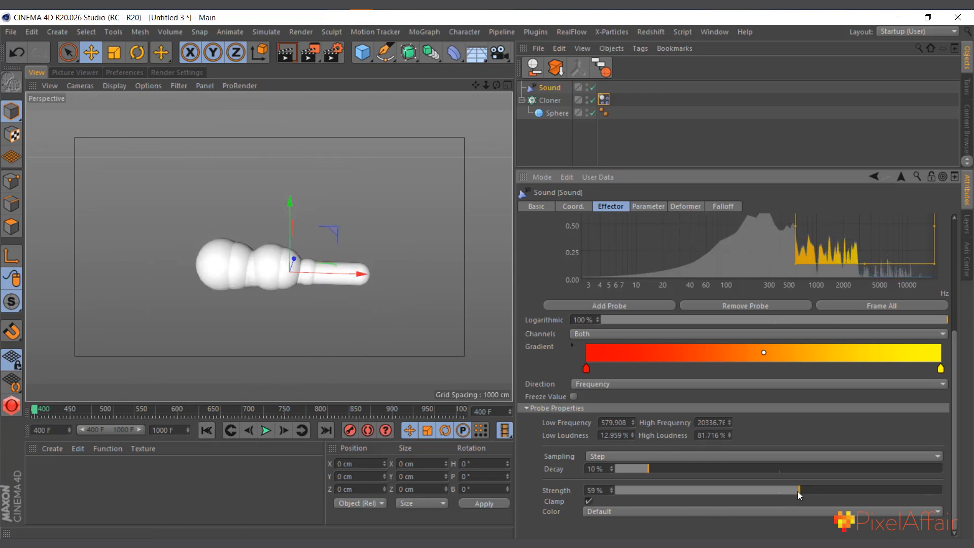
left_click(611, 488)
type("80")
left_click(232, 485)
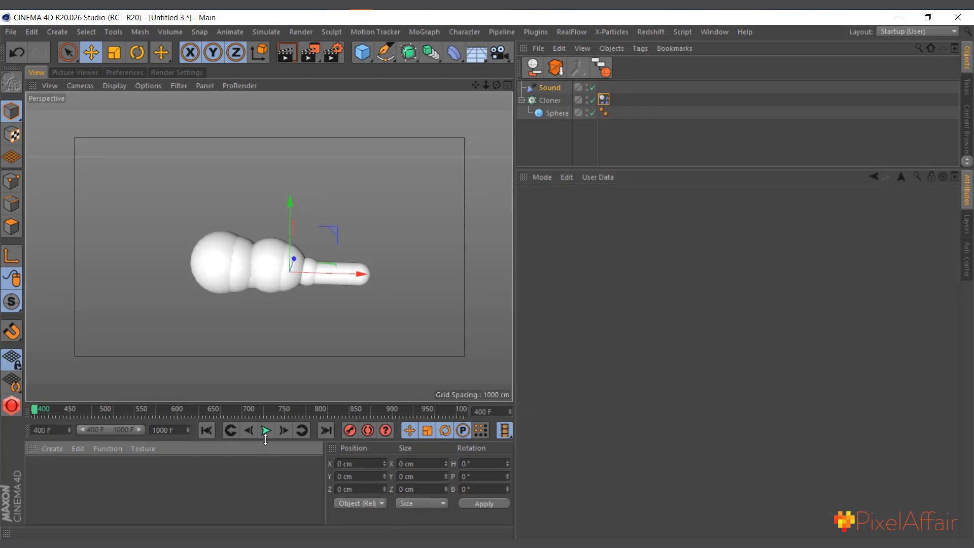
left_click(265, 430)
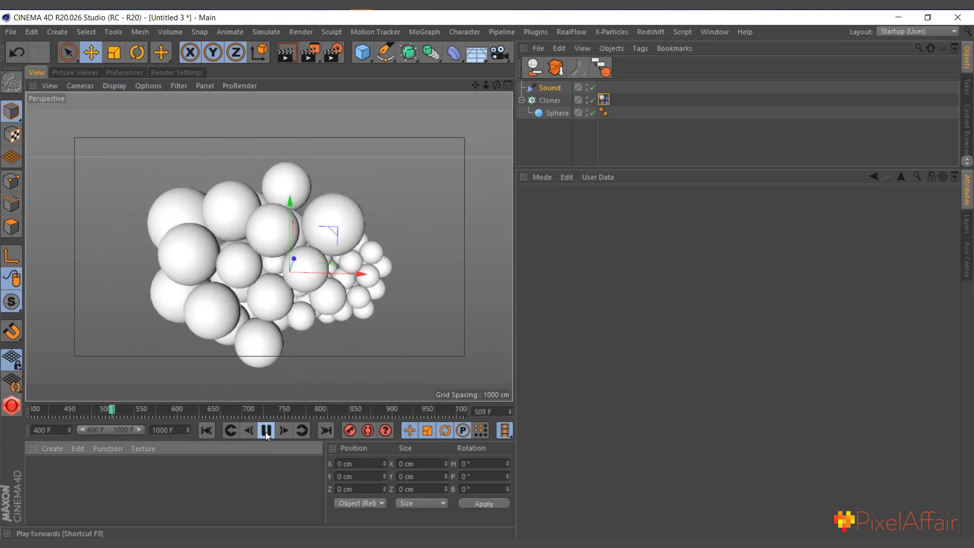
Stop the running simulation and return it to its start frame.
left_click(266, 431)
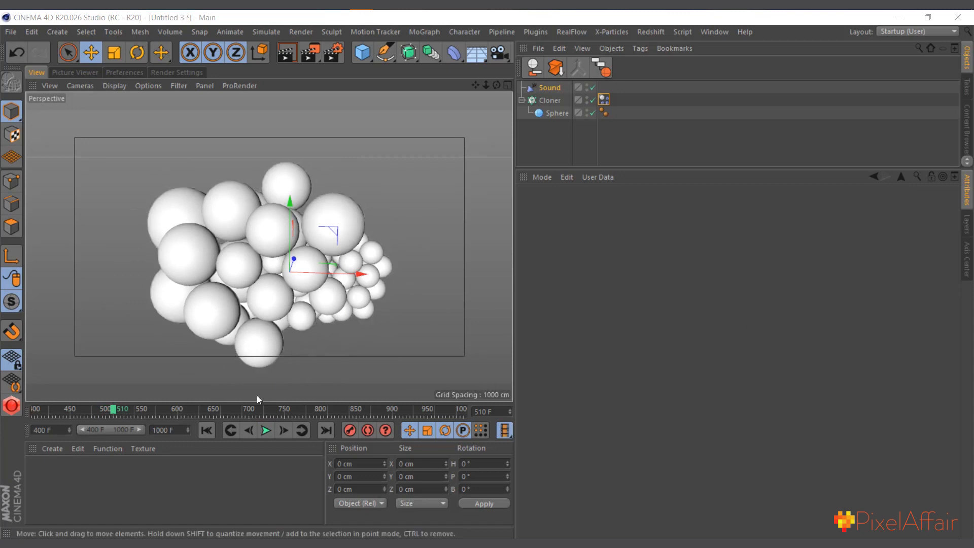
left_click(207, 430)
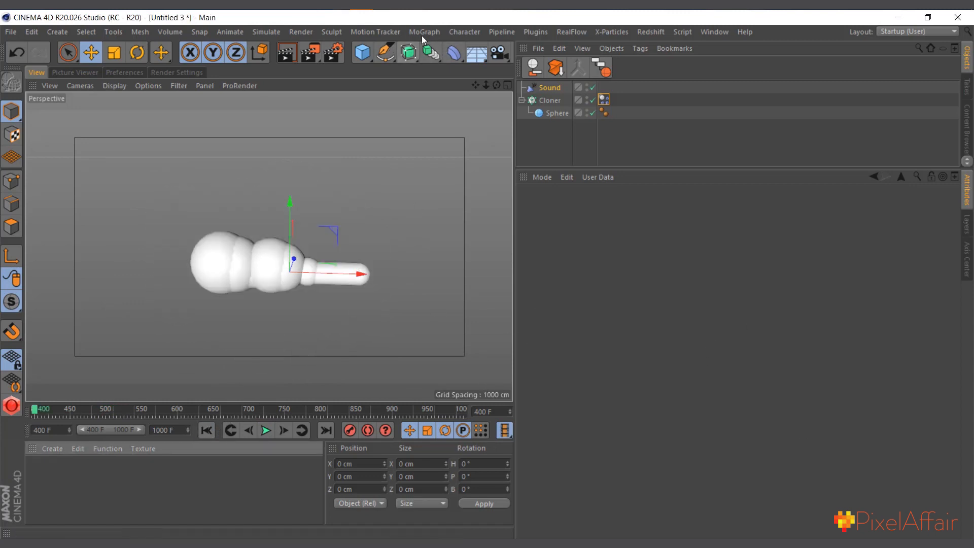
Add a MoText object and move it along Z to about -450 cm, in front of the sphere clones.
left_click(424, 32)
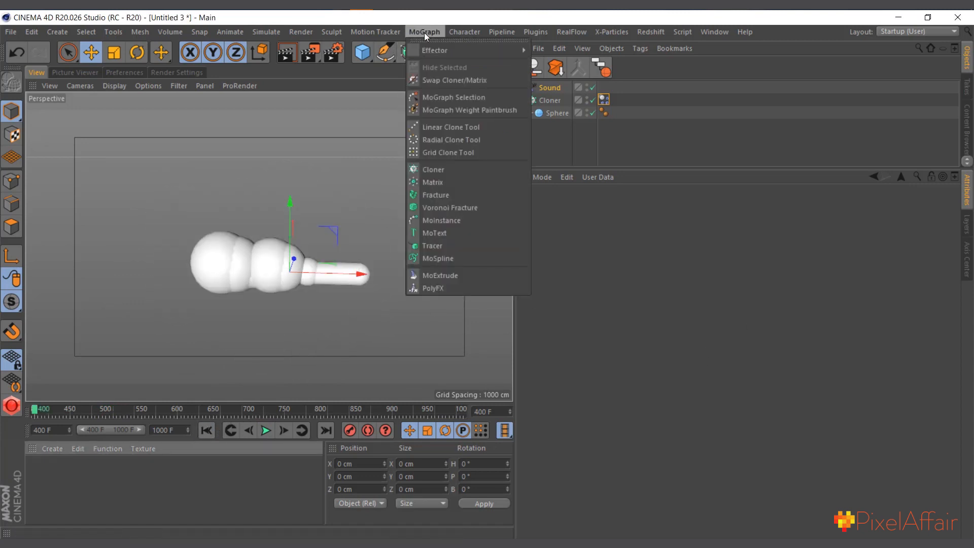
left_click(443, 234)
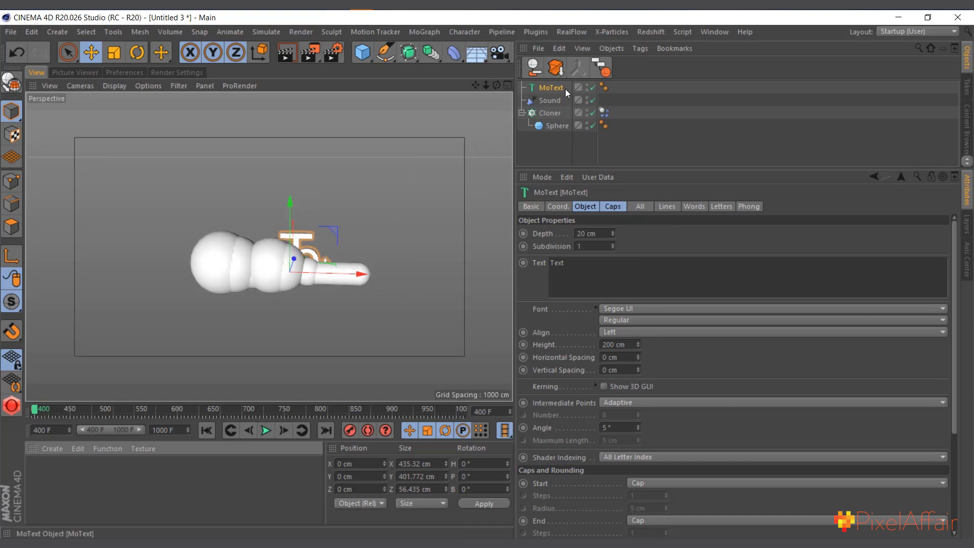
left_click_drag(496, 85, 297, 261)
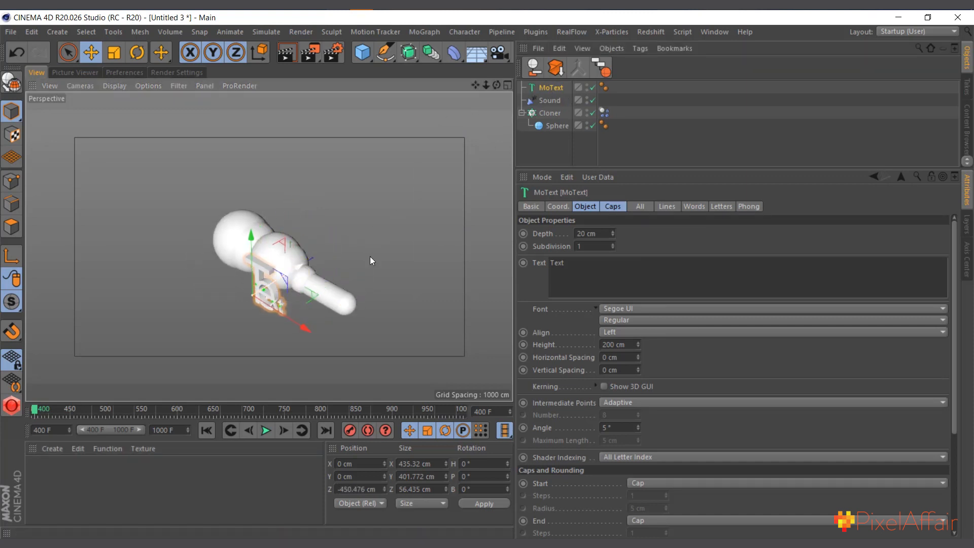
left_click_drag(497, 86, 425, 247)
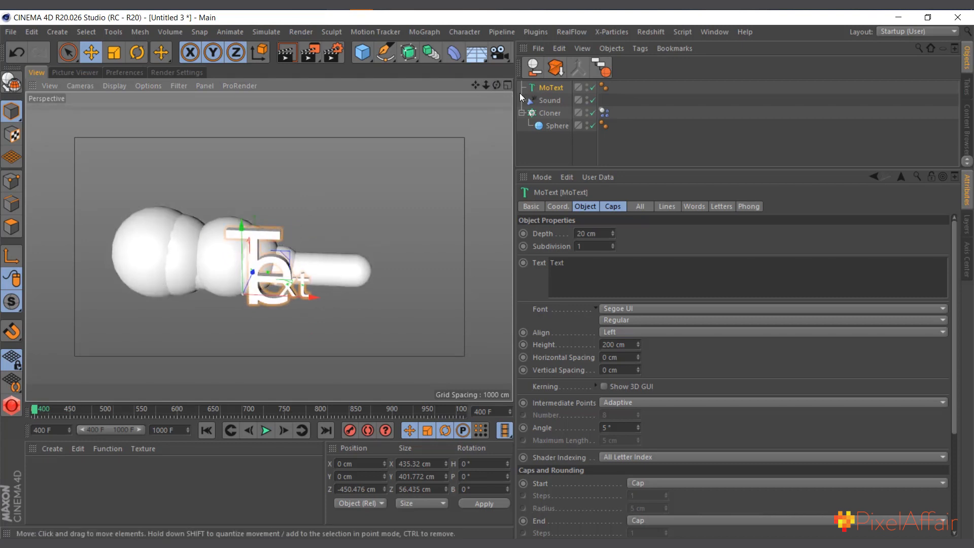
Inspect the MoText's Letters effects, play the simulation to check how the Sound effector affects single letters, and return to the start.
left_click(549, 103)
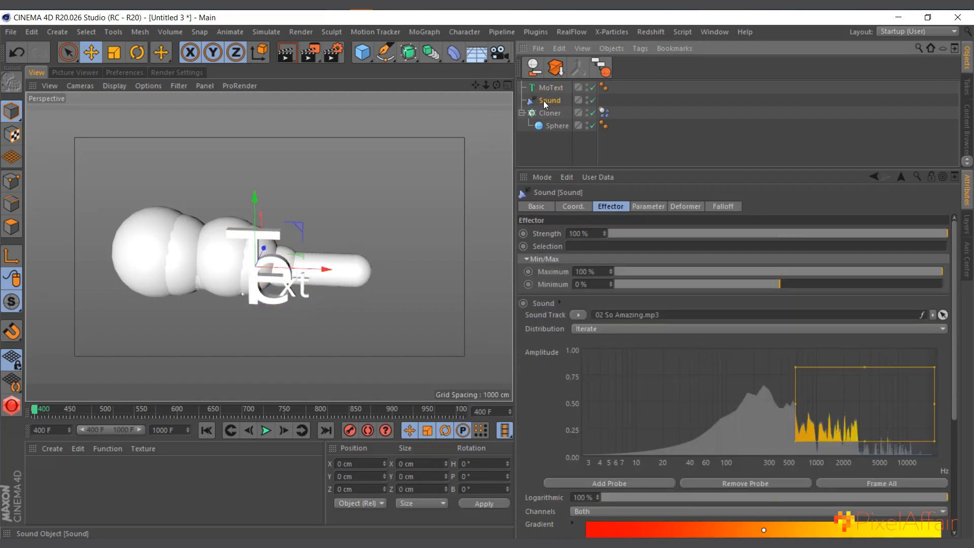
left_click(549, 89)
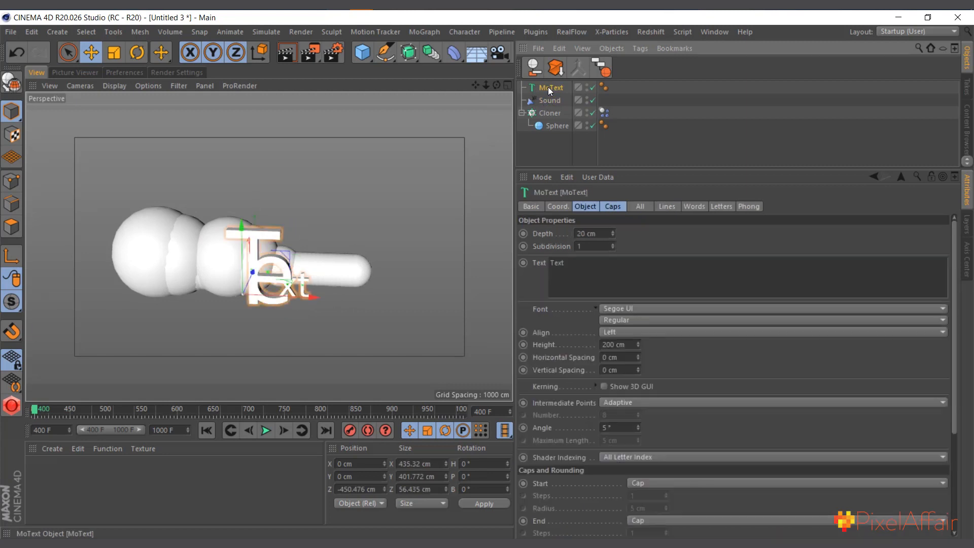
left_click(720, 207)
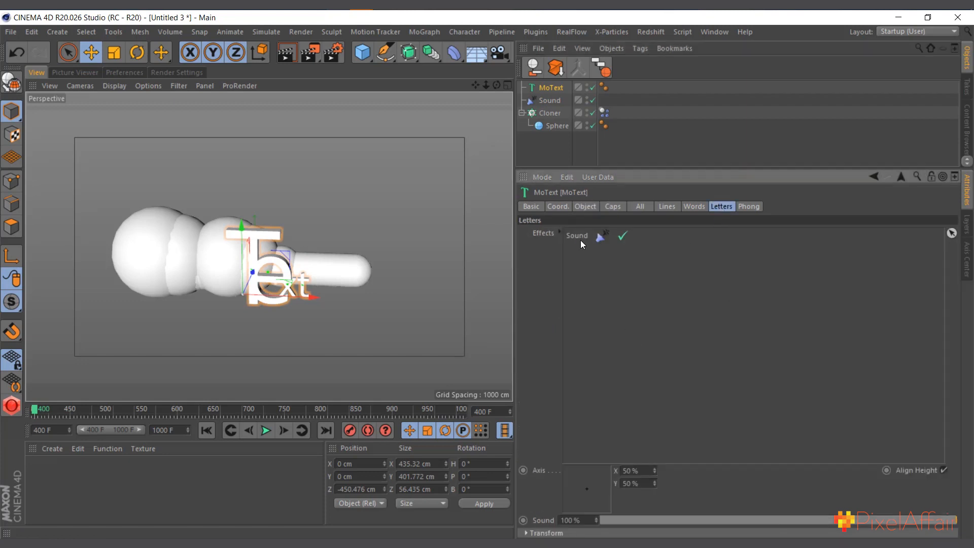
left_click(265, 431)
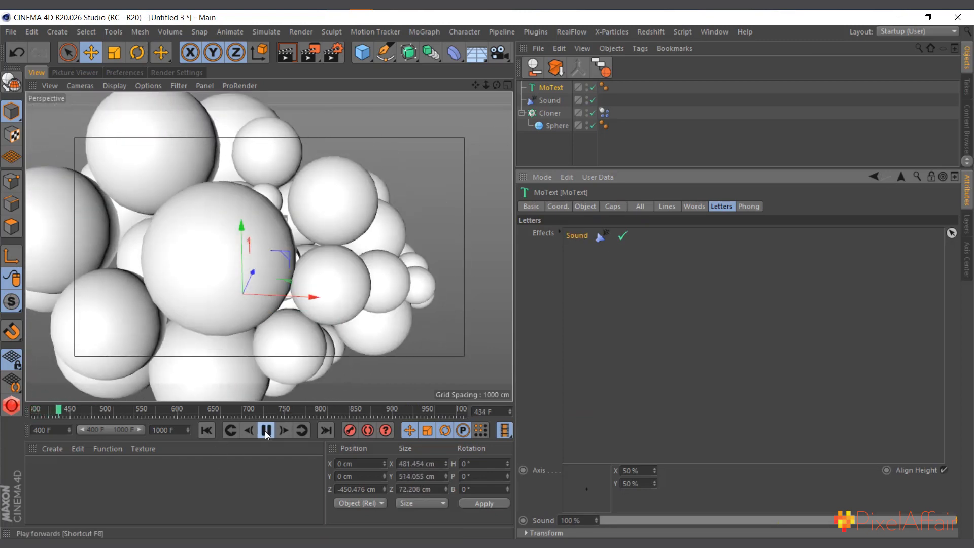
left_click(265, 431)
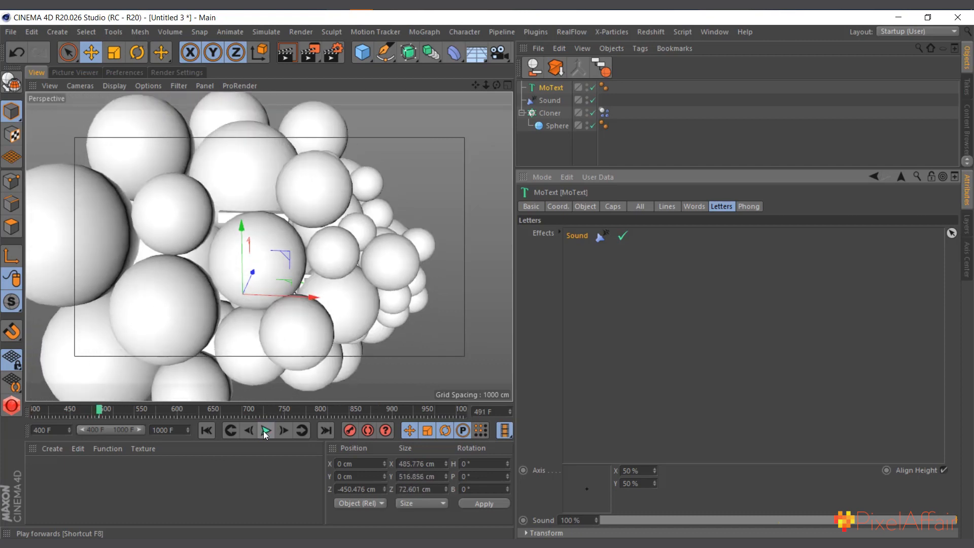
left_click(206, 430)
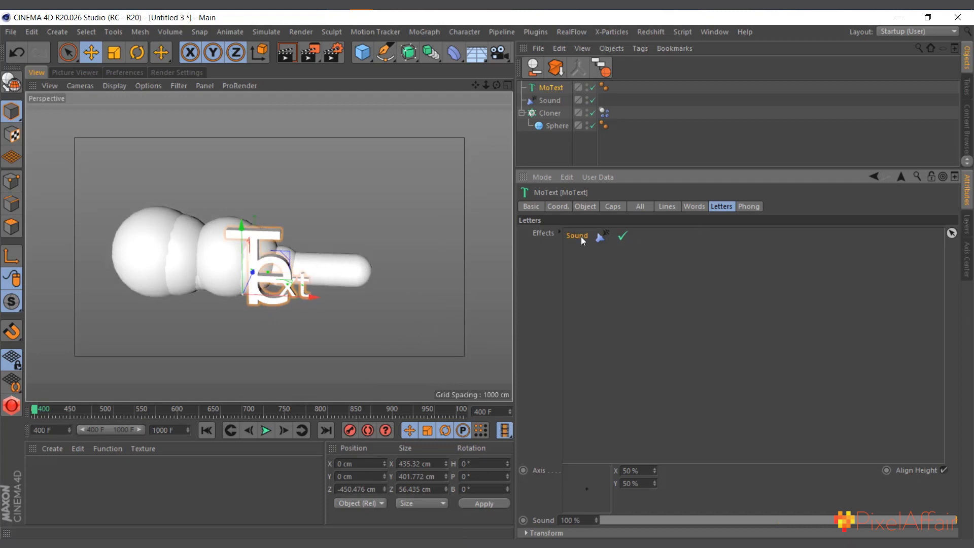
Remove the Sound effector from the MoText's Letters effects and assign it to the Words effects instead.
key("Delete")
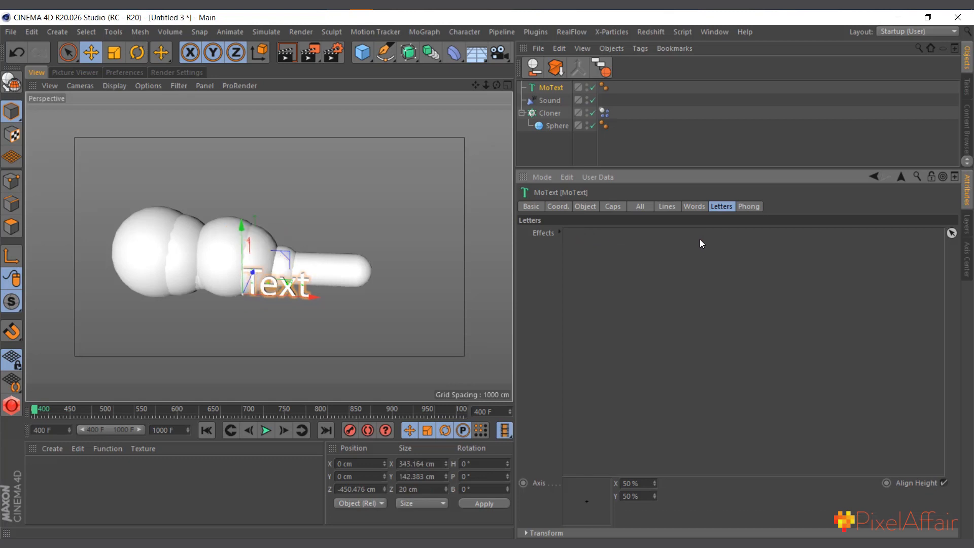
left_click(695, 207)
left_click_drag(550, 99, 665, 290)
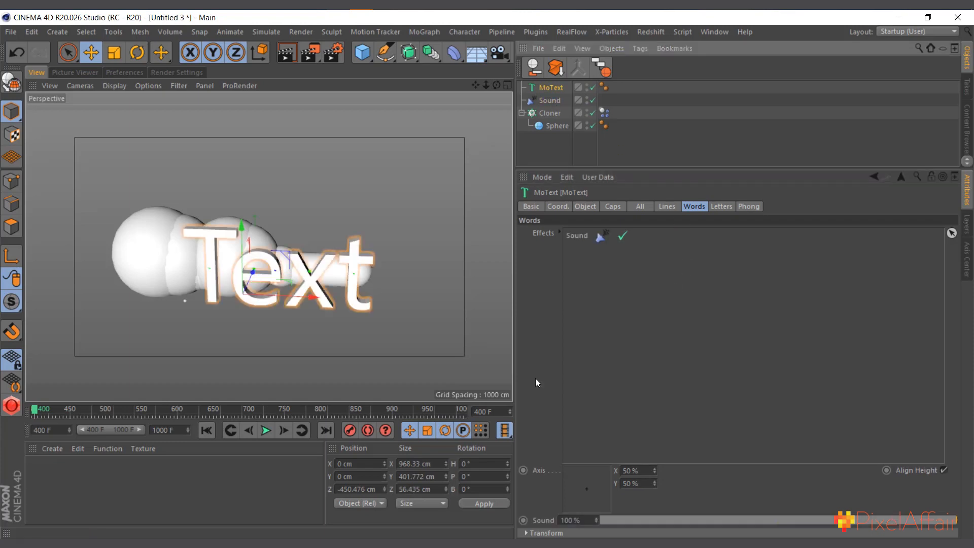
Play the simulation to check how the whole word reacts to the sound and return to the start.
left_click(266, 432)
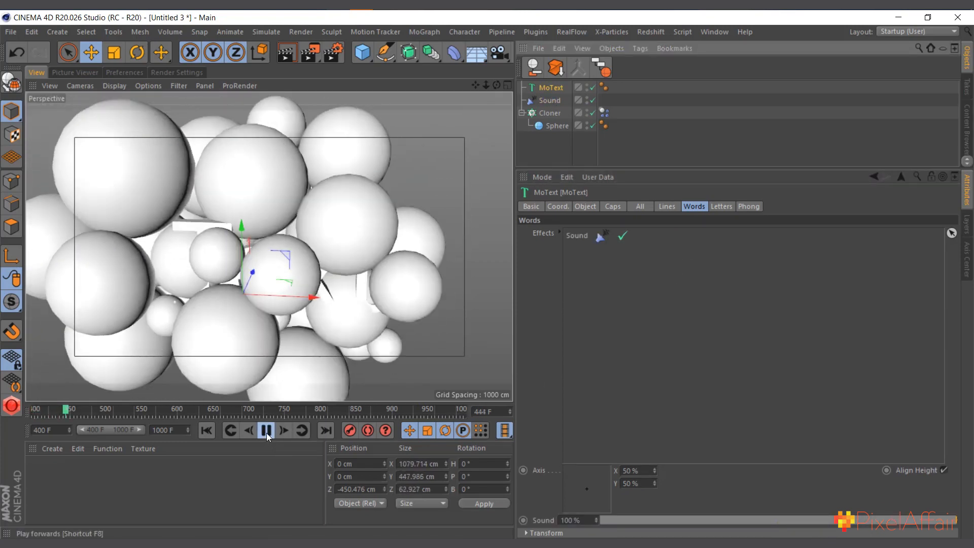
left_click(266, 432)
left_click(206, 430)
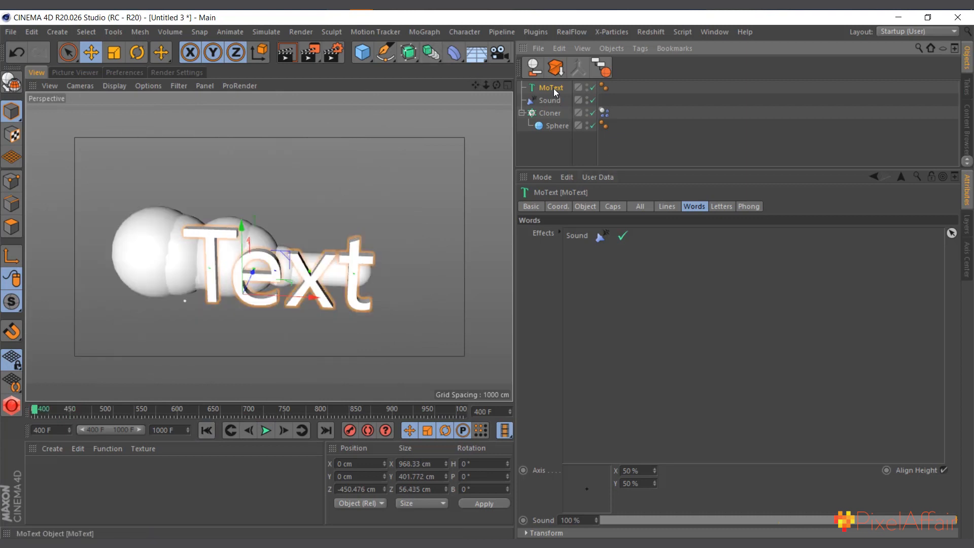
Set the MoText's alignment to Middle and change its text to NARUTO.
left_click(592, 206)
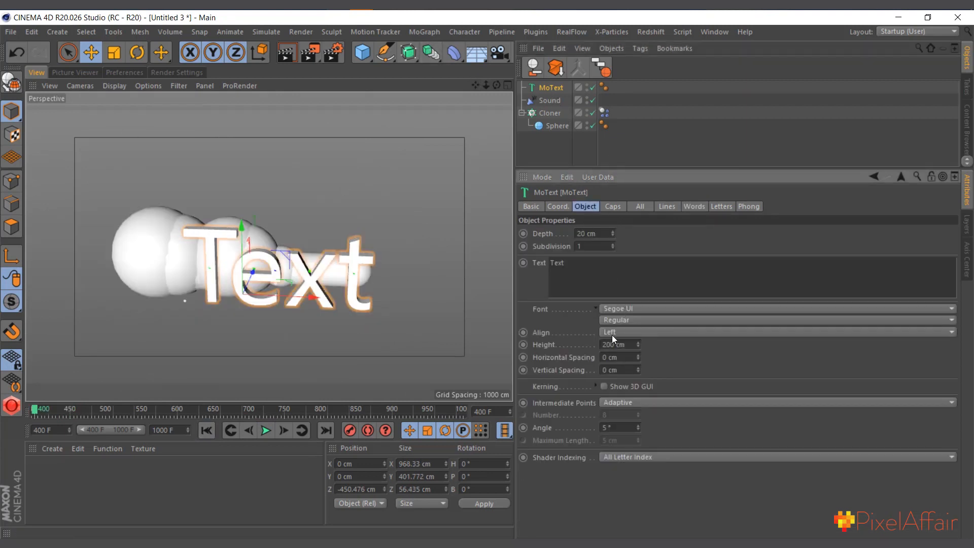
left_click(612, 333)
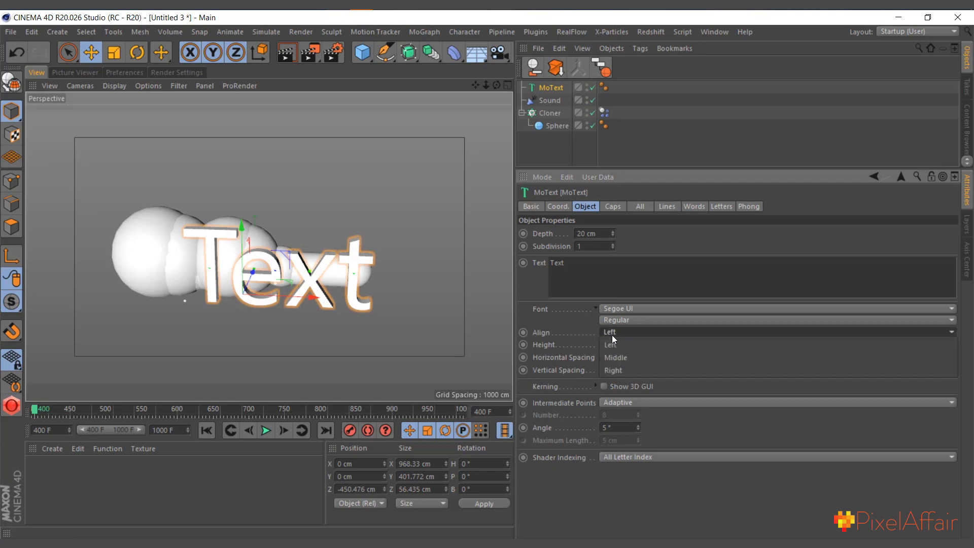
left_click(626, 359)
left_click_drag(575, 268, 430, 249)
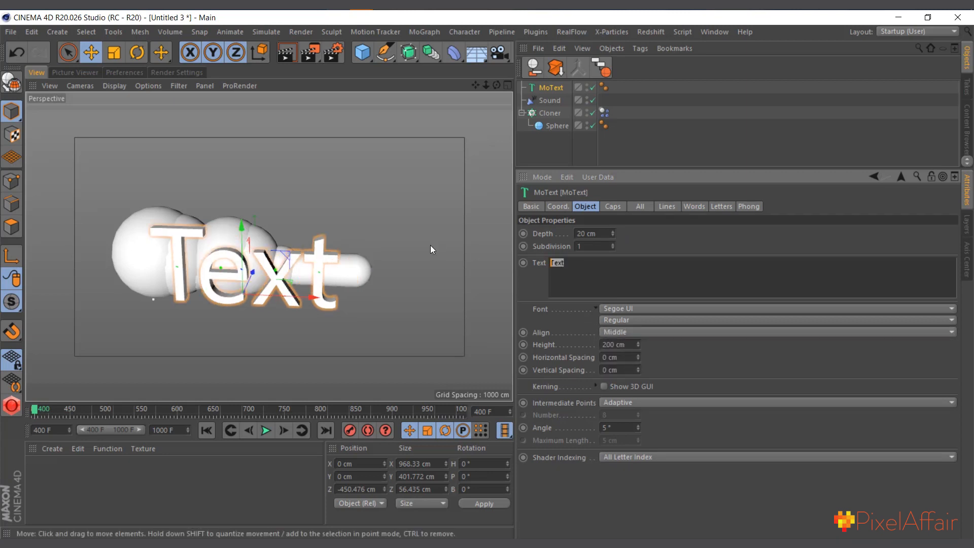
type("NARUTO")
left_click(660, 243)
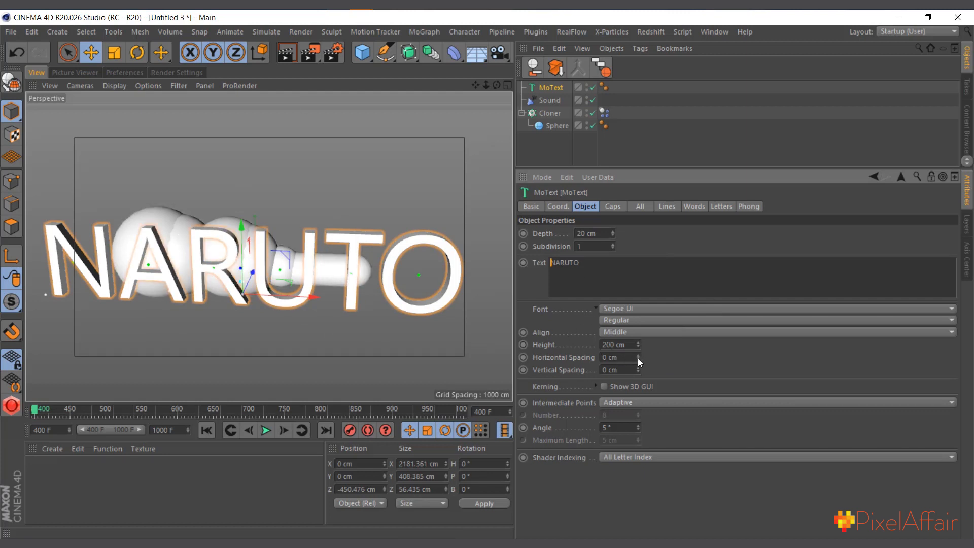
Set the text's horizontal spacing to -17 cm and its font style to Bold.
left_click_drag(638, 358, 636, 371)
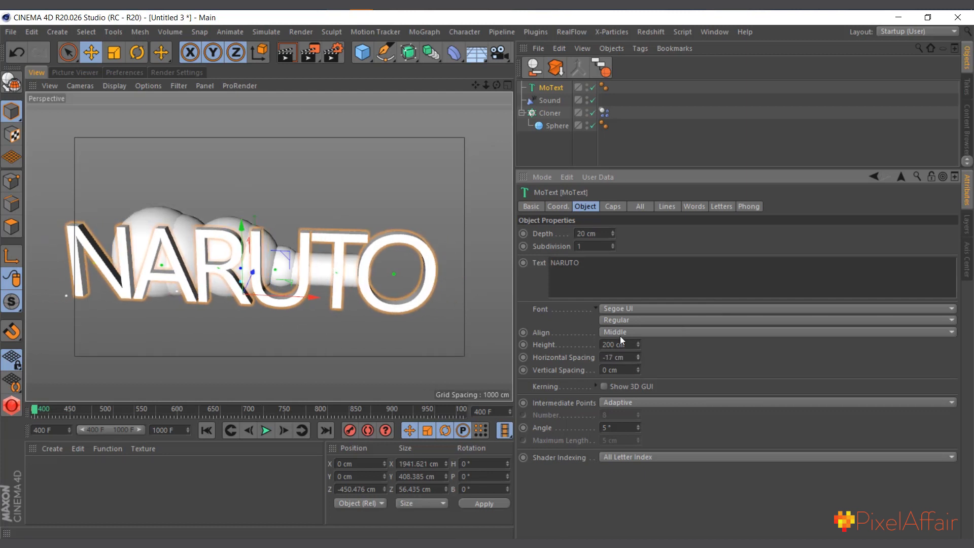
left_click(622, 320)
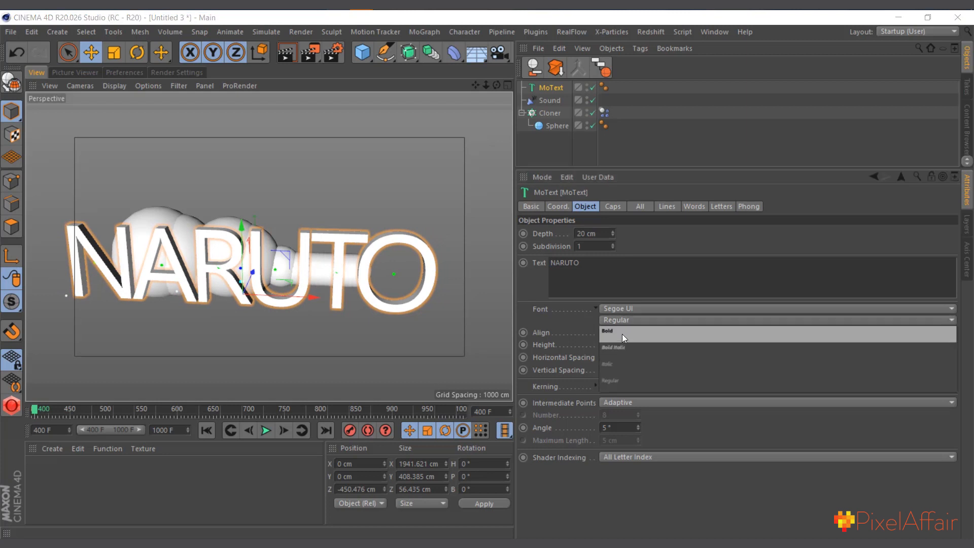
left_click(622, 332)
Set the MoText's extrusion depth to 60 cm.
left_click(588, 233)
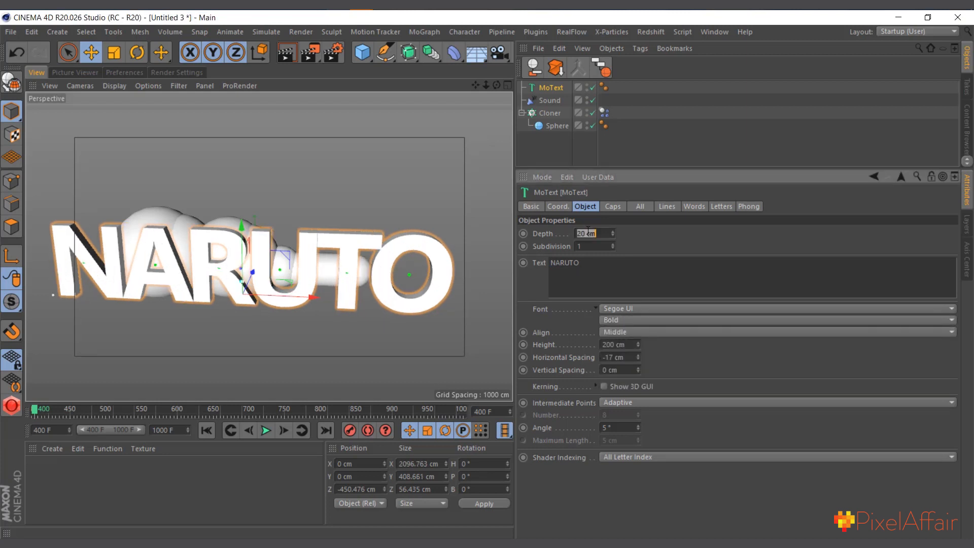
type("50")
key("Return")
Set both the start and end caps of the MoText to Fillet Cap.
left_click(613, 207)
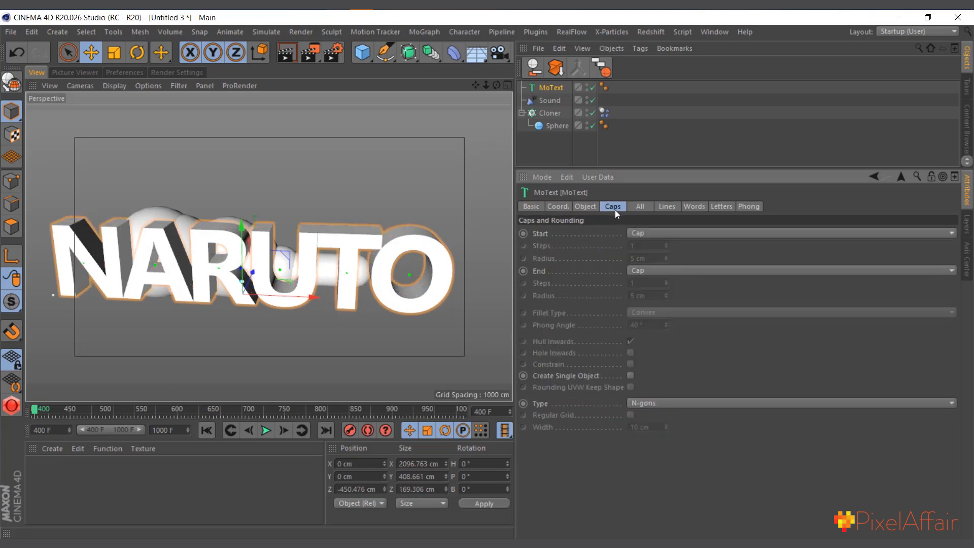
left_click(640, 232)
left_click(654, 283)
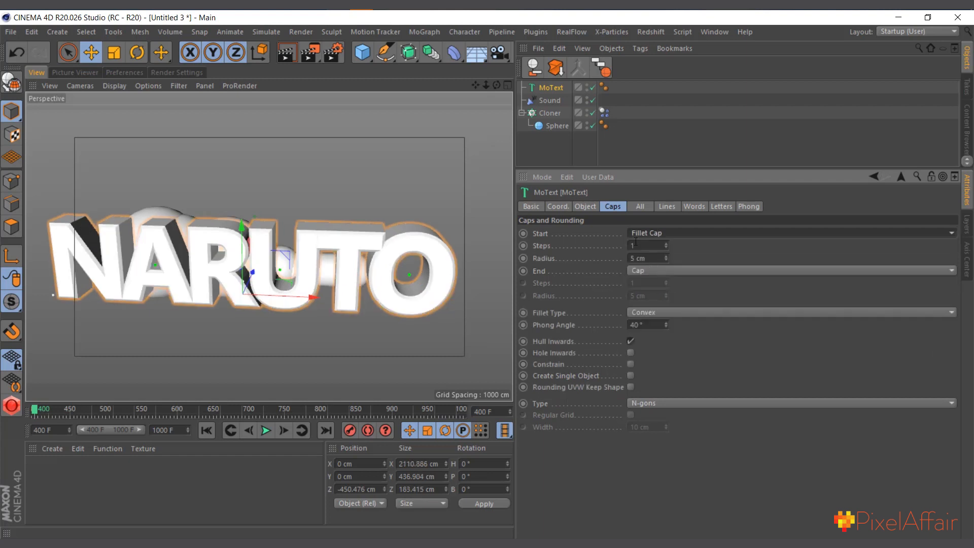
left_click(636, 245)
left_click(646, 270)
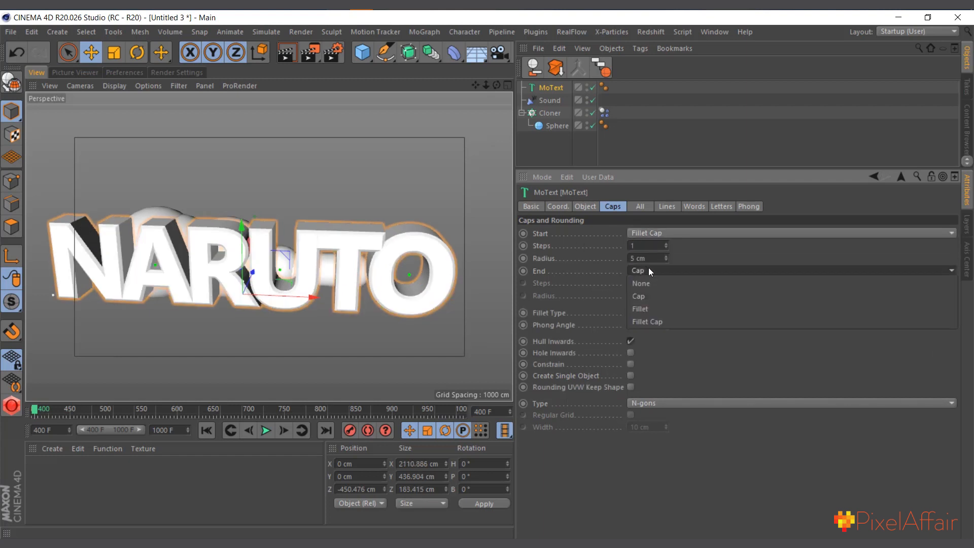
left_click(654, 318)
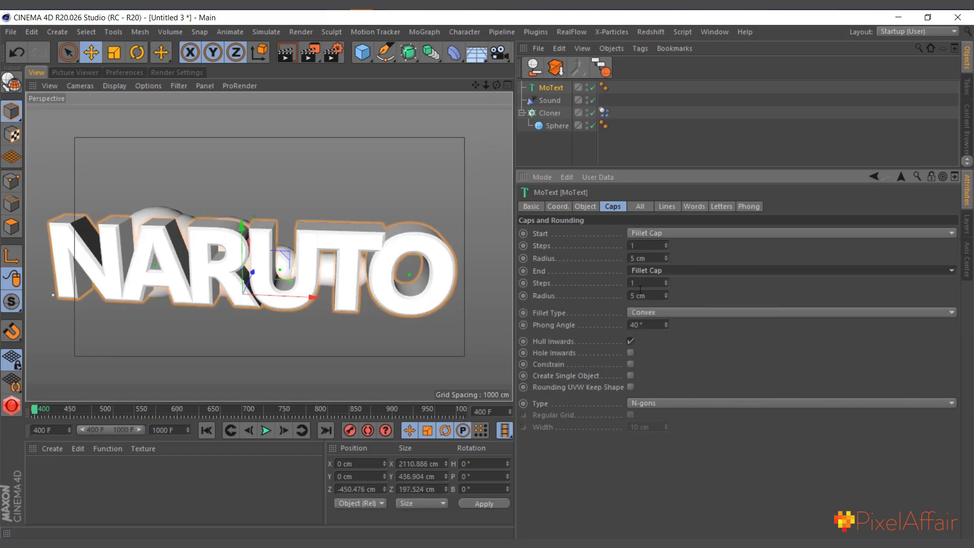
Set the fillet steps of both the start and end caps to 5 and check the rounded text edges.
left_click(645, 246)
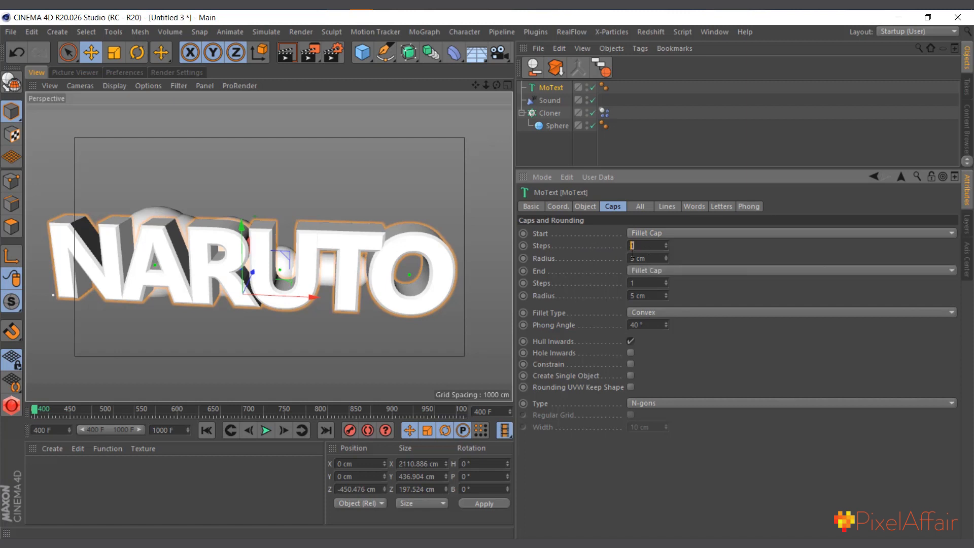
left_click(656, 283)
type("5")
key("Return")
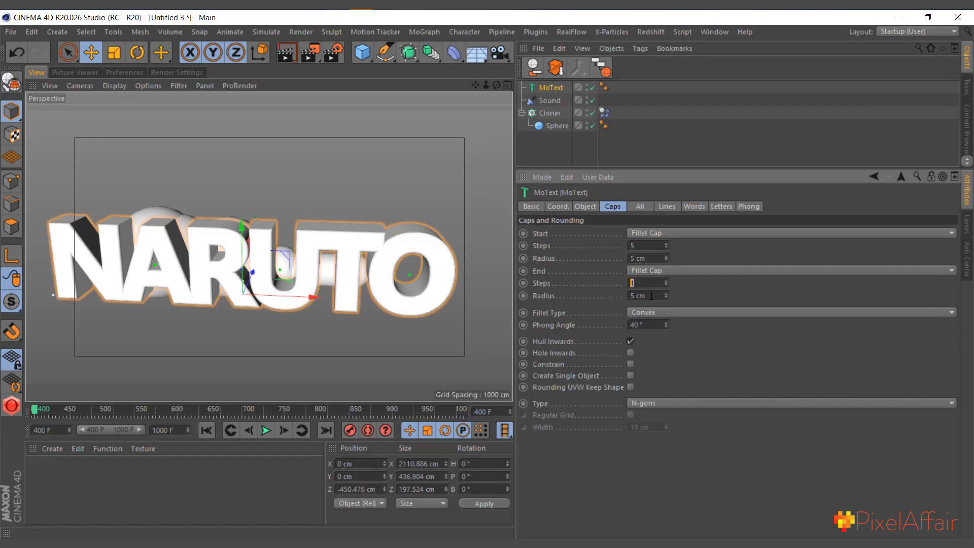
scroll(326, 233, "up", 3)
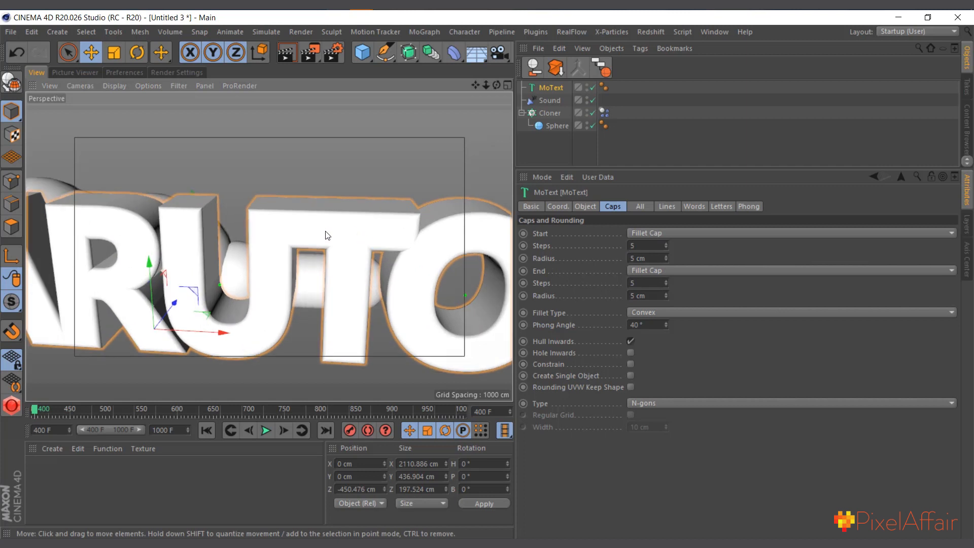
scroll(315, 232, "down", 6)
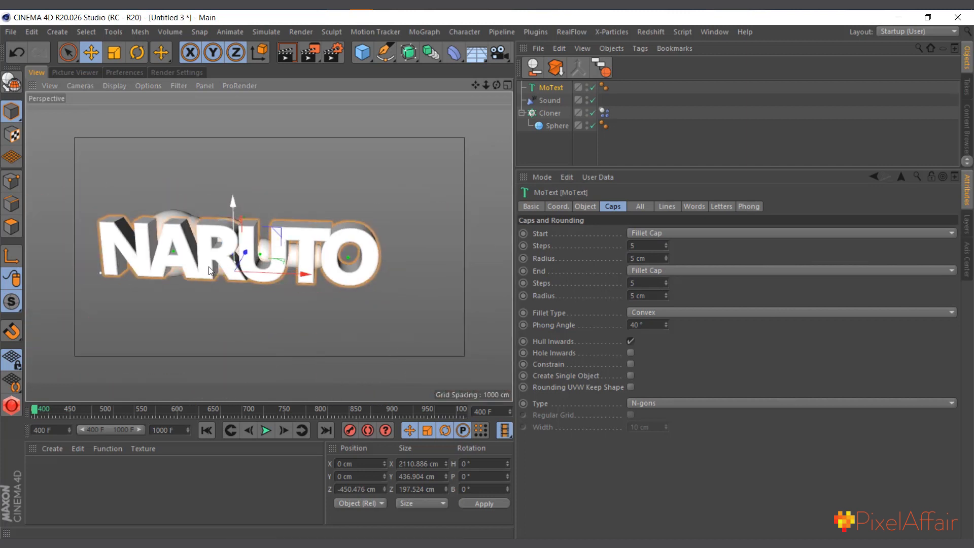
scroll(284, 254, "down", 2)
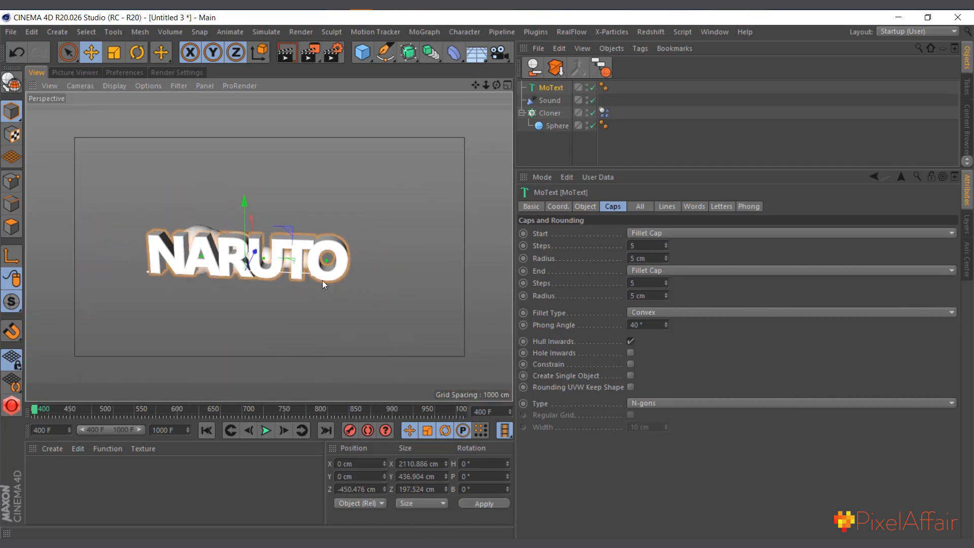
Play the simulation to check how the NARUTO text moves with the spheres and return to the start.
left_click(592, 208)
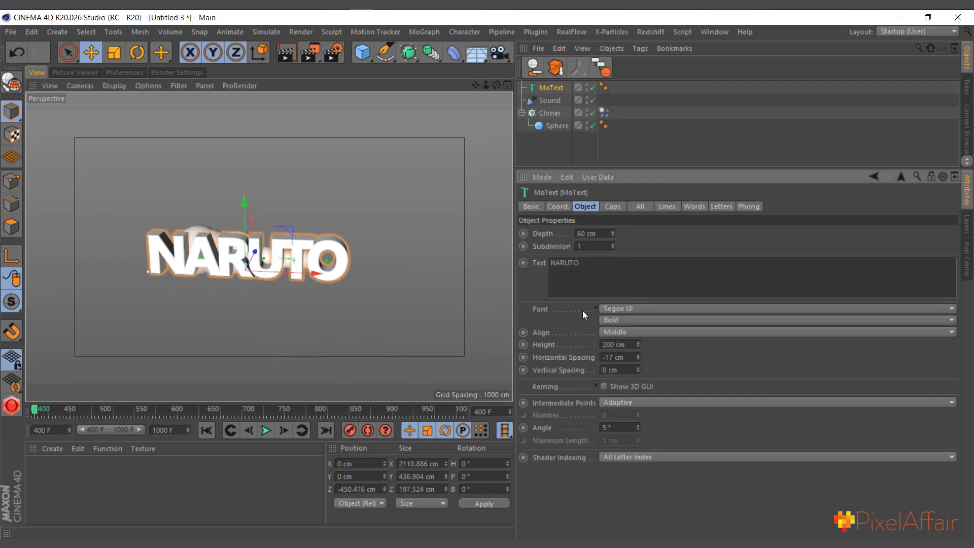
left_click(265, 430)
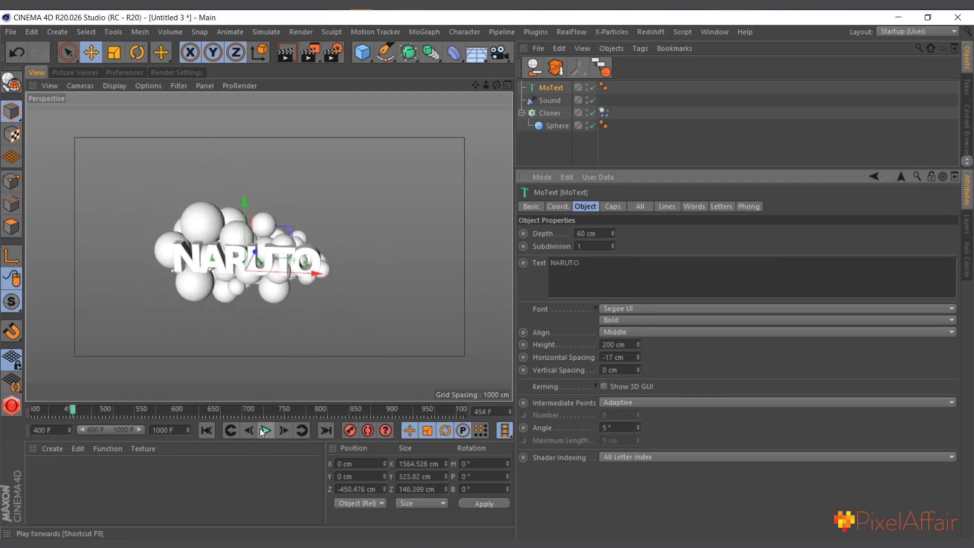
left_click(261, 429)
left_click(206, 430)
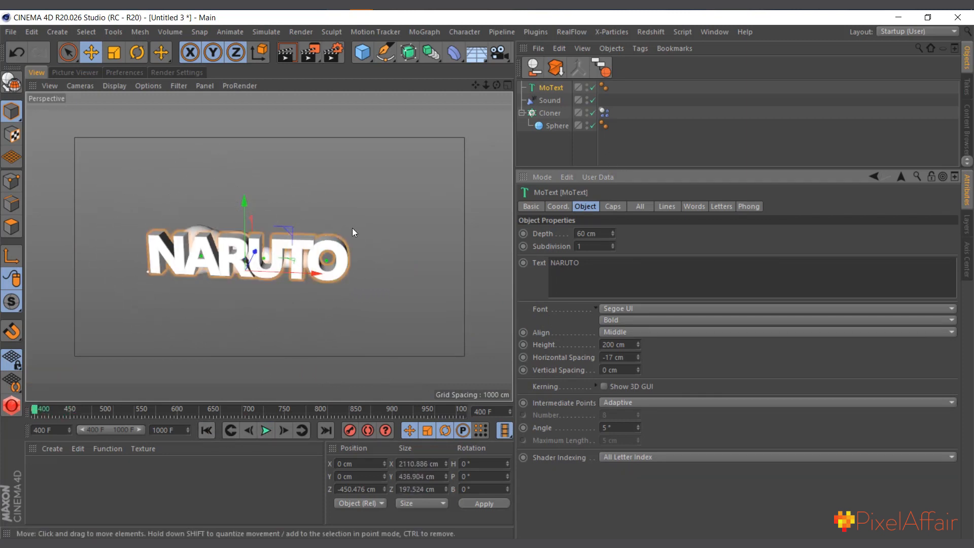
Move the MoText below the Cloner in the object hierarchy and copy the Cloner's Dynamics Body tag onto it.
scroll(177, 270, "up", 3)
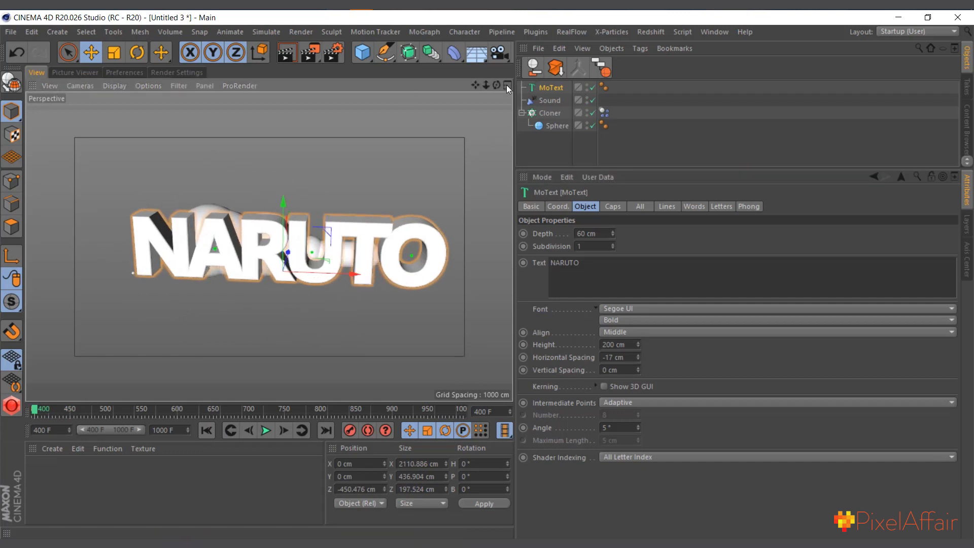
left_click_drag(497, 85, 454, 85)
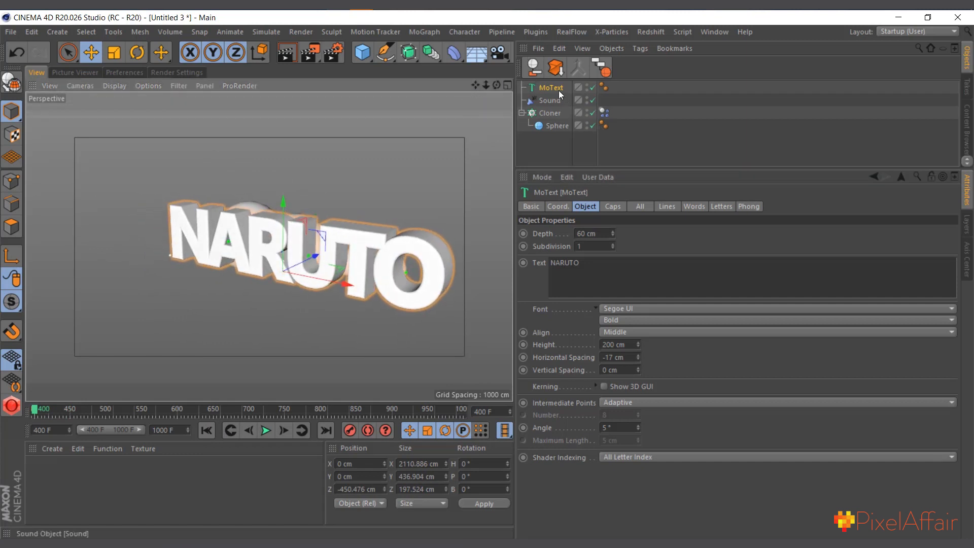
left_click_drag(553, 87, 555, 133)
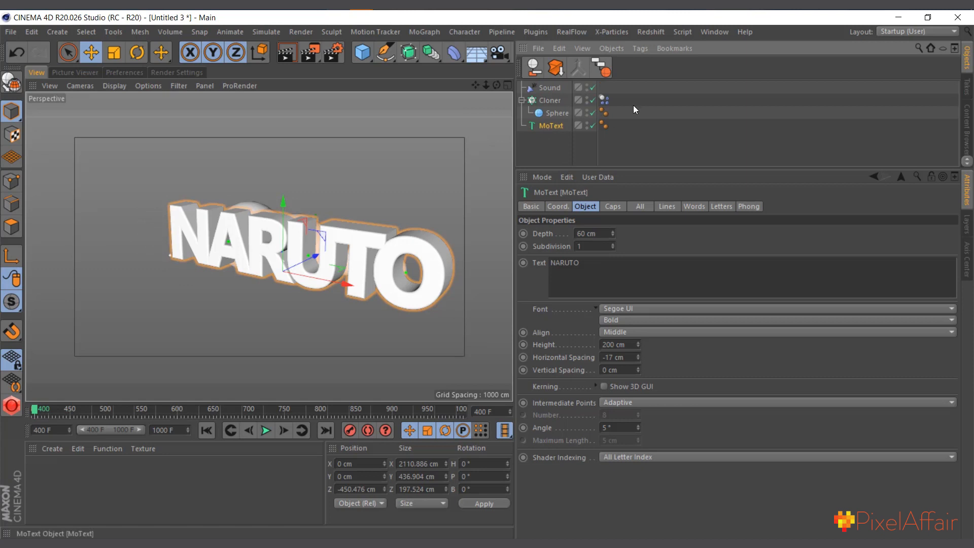
left_click(604, 100)
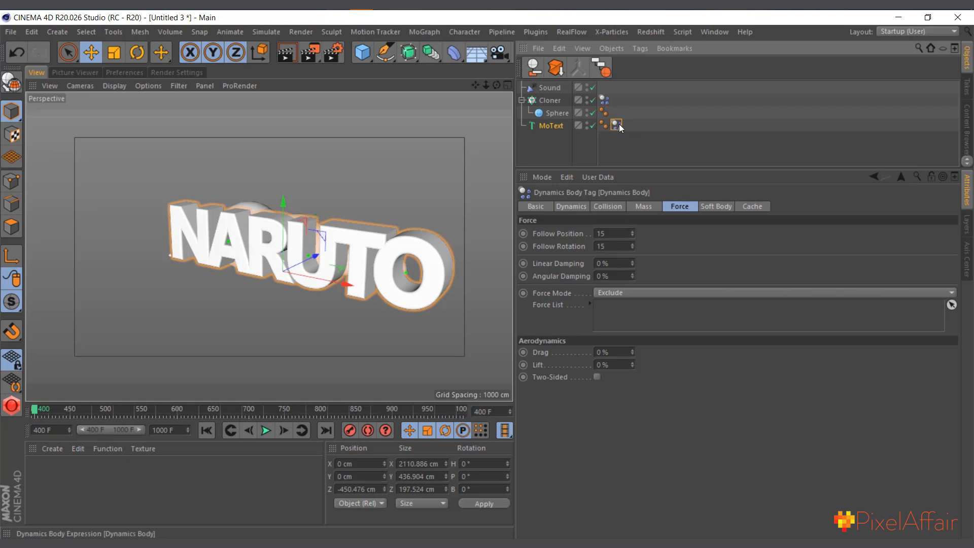
Play the simulation to check how the dynamic letters collide with the spheres and return to the start.
left_click(266, 429)
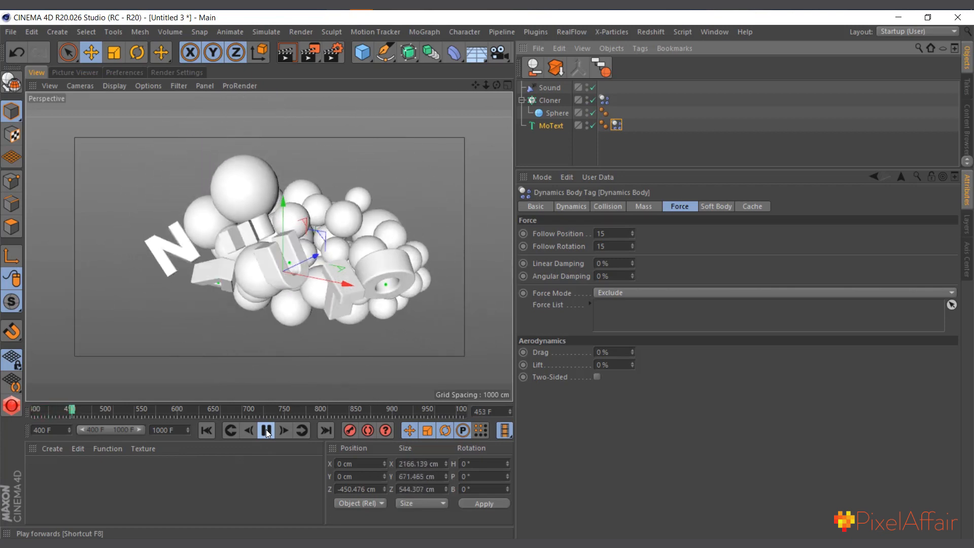
left_click(265, 429)
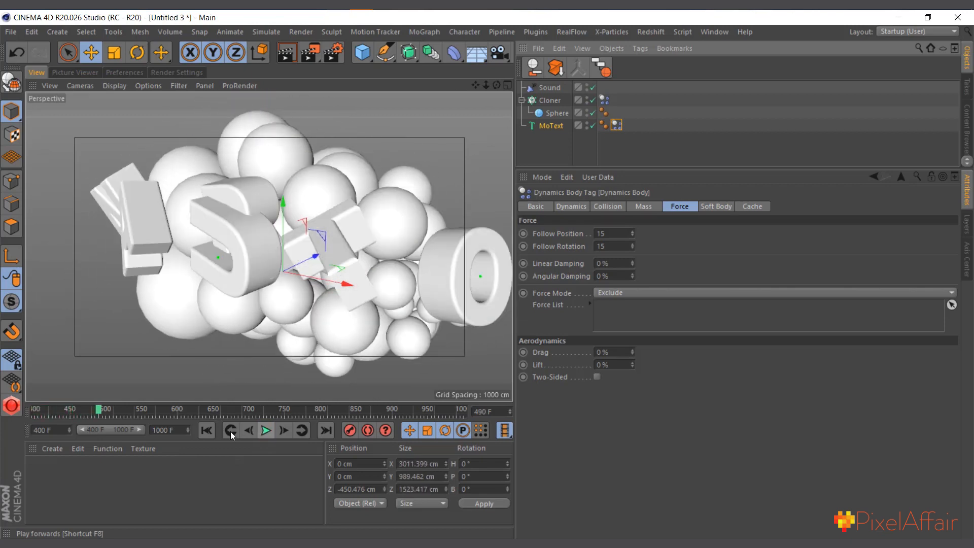
left_click(206, 431)
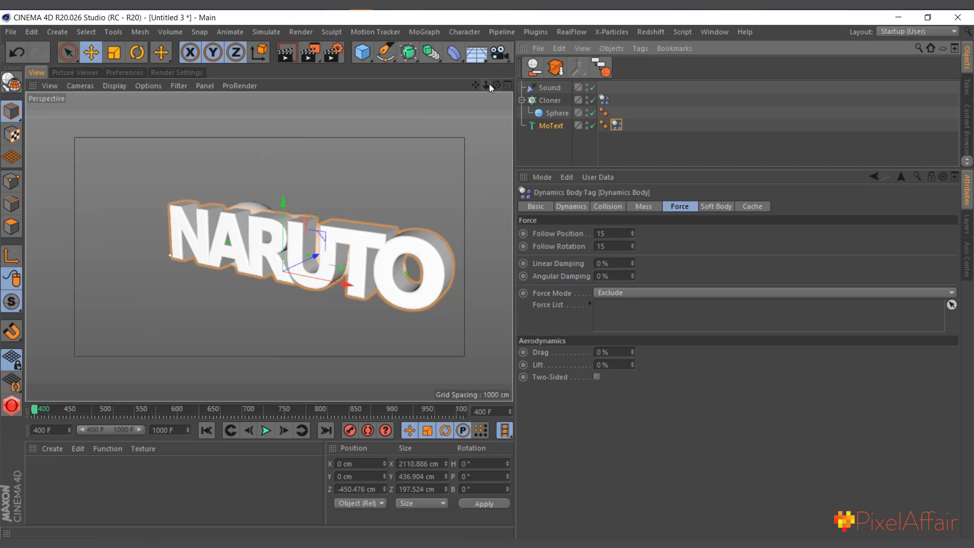
Set the MoText Dynamics Body tag's Follow Rotation to 40 and Follow Position to 25.
left_click_drag(490, 85, 517, 87)
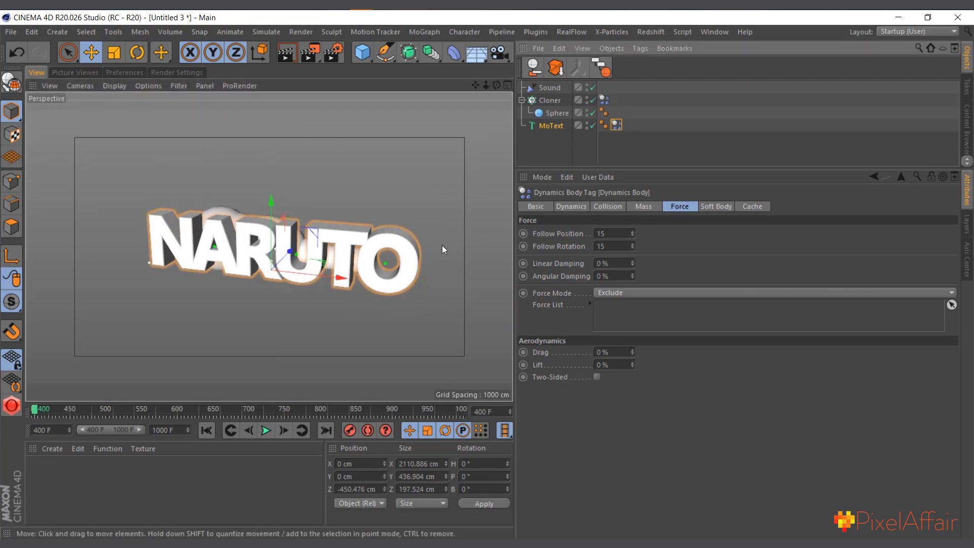
left_click(612, 209)
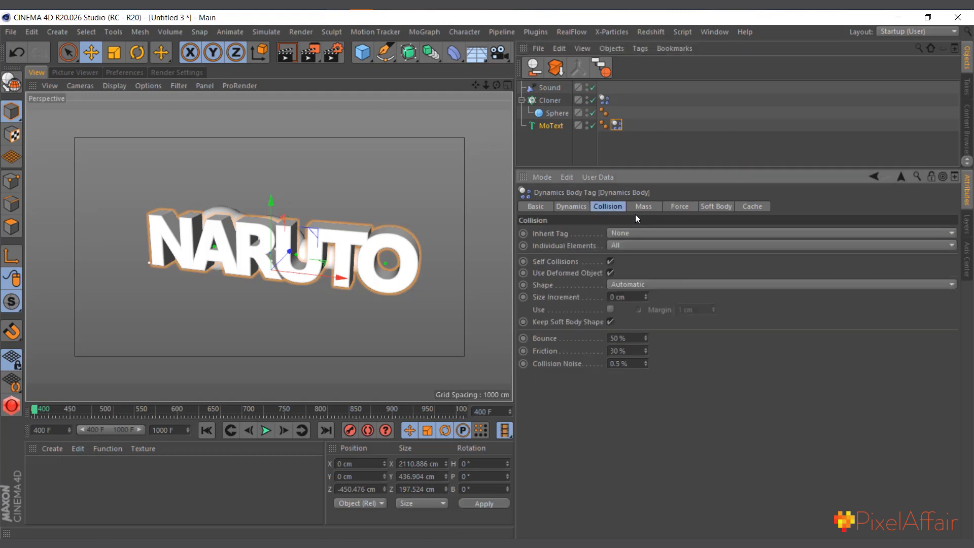
left_click(676, 207)
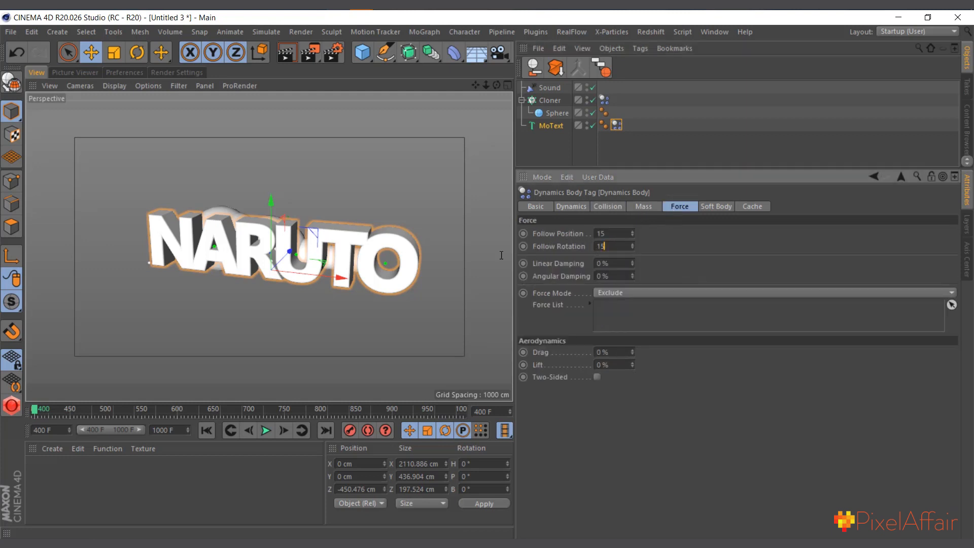
key("Return")
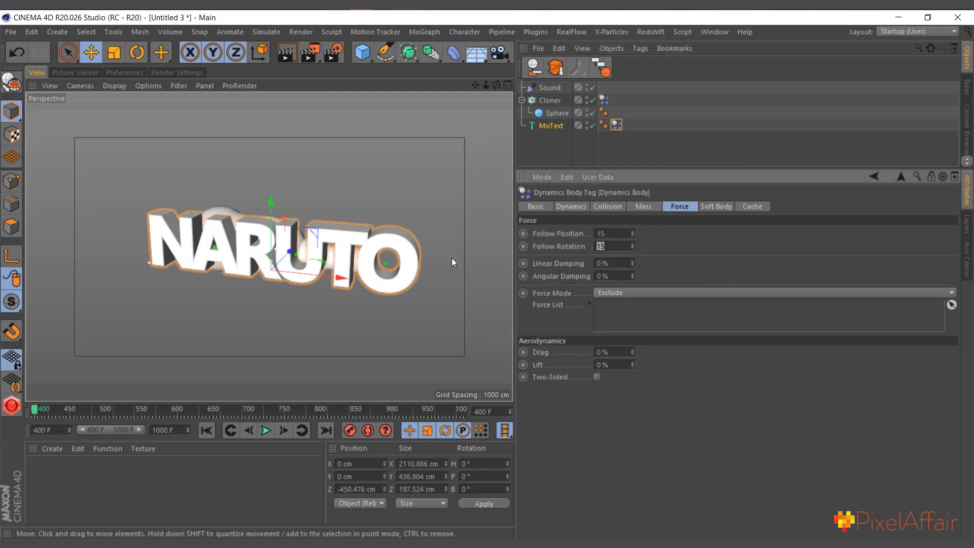
type("40")
left_click(612, 234)
type("25")
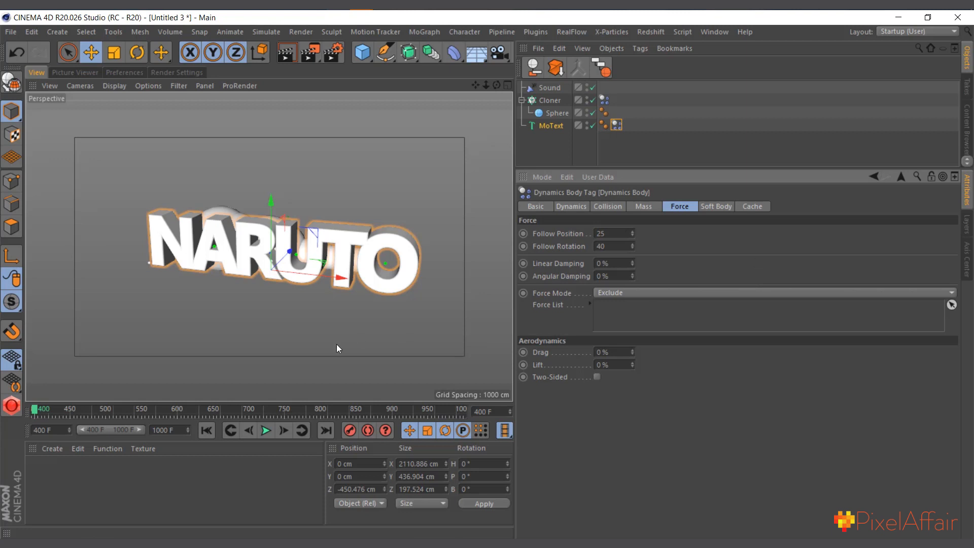
Replay the simulation to check the letters with the stronger follow forces and return to the first frame.
left_click(263, 430)
left_click(265, 431)
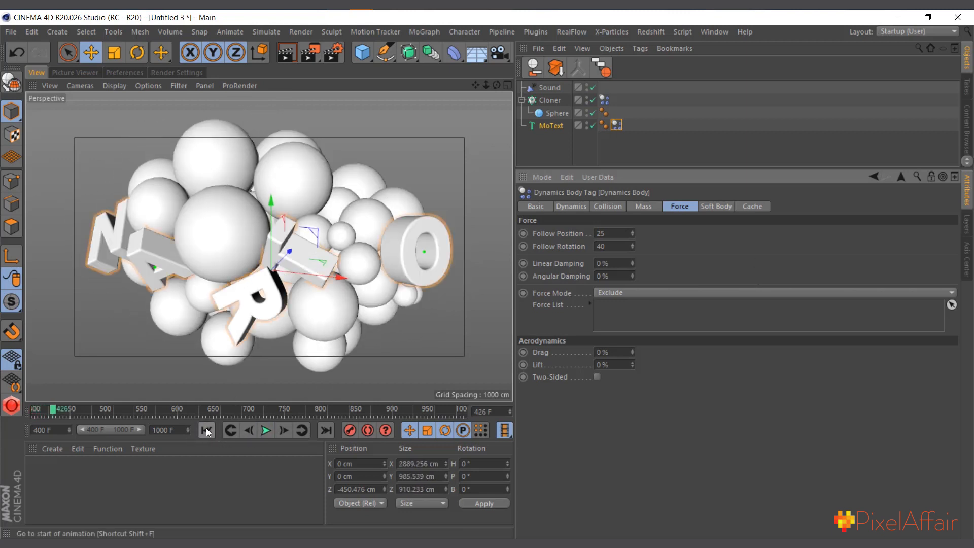
left_click(206, 430)
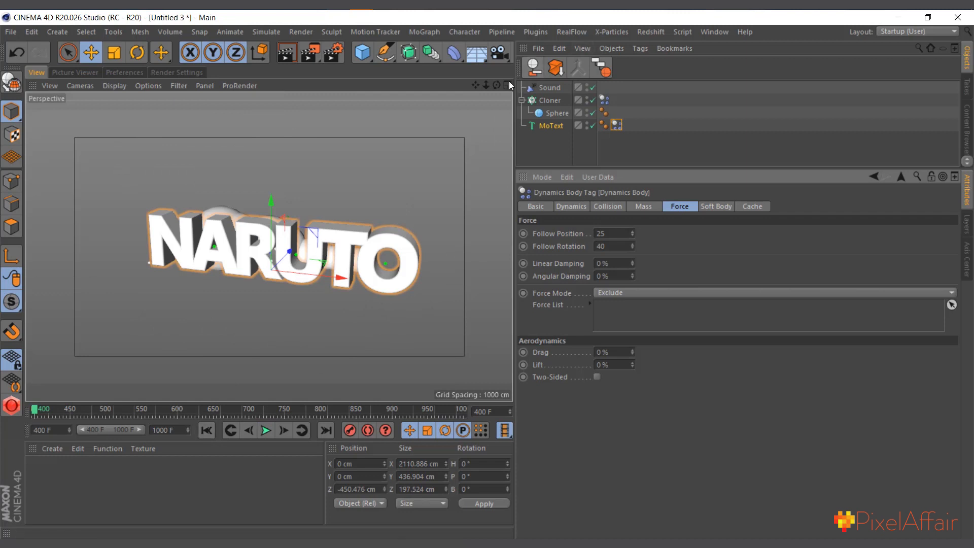
Move the MoText away from the spheres to about -629 cm in Z, test the simulation and return to the start.
left_click_drag(495, 86, 335, 236)
left_click(558, 128)
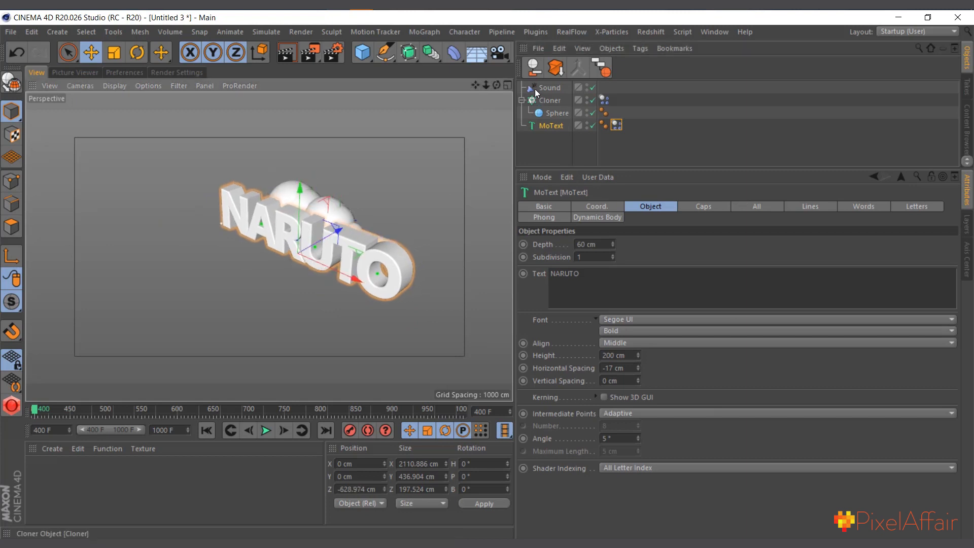
left_click_drag(495, 85, 394, 105)
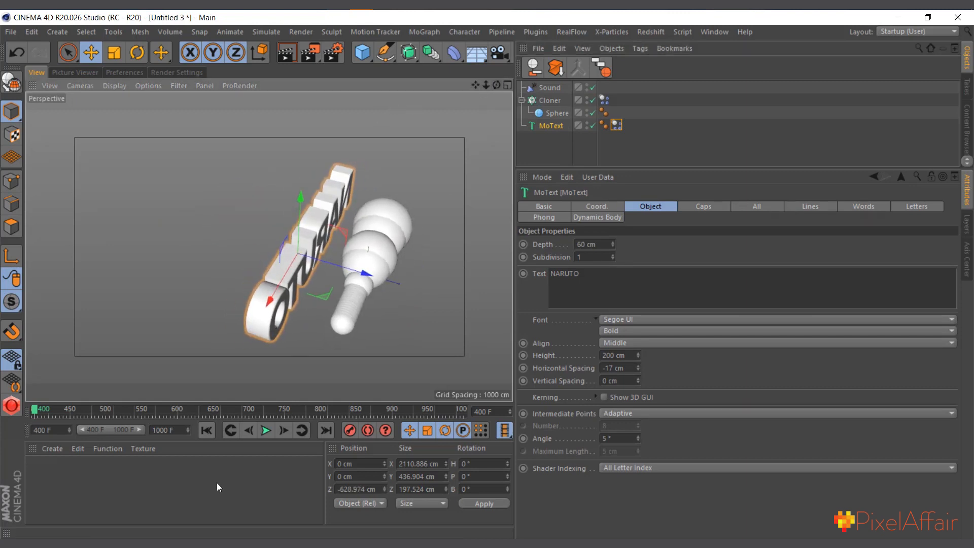
left_click_drag(496, 85, 281, 464)
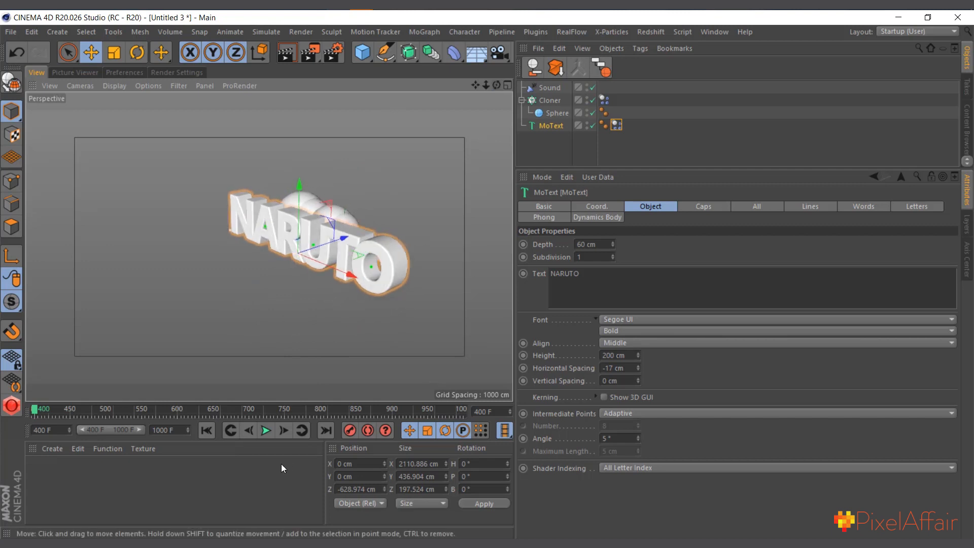
left_click(265, 430)
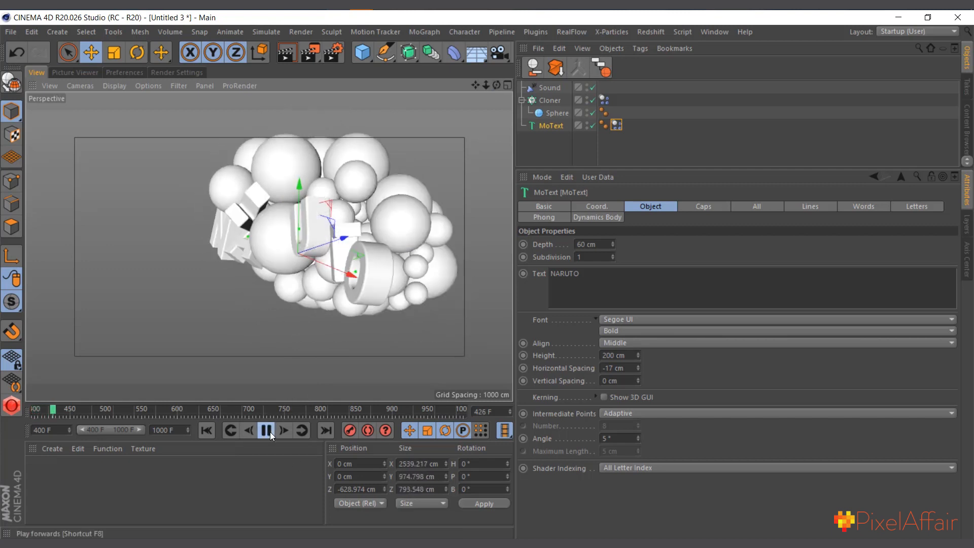
left_click(267, 430)
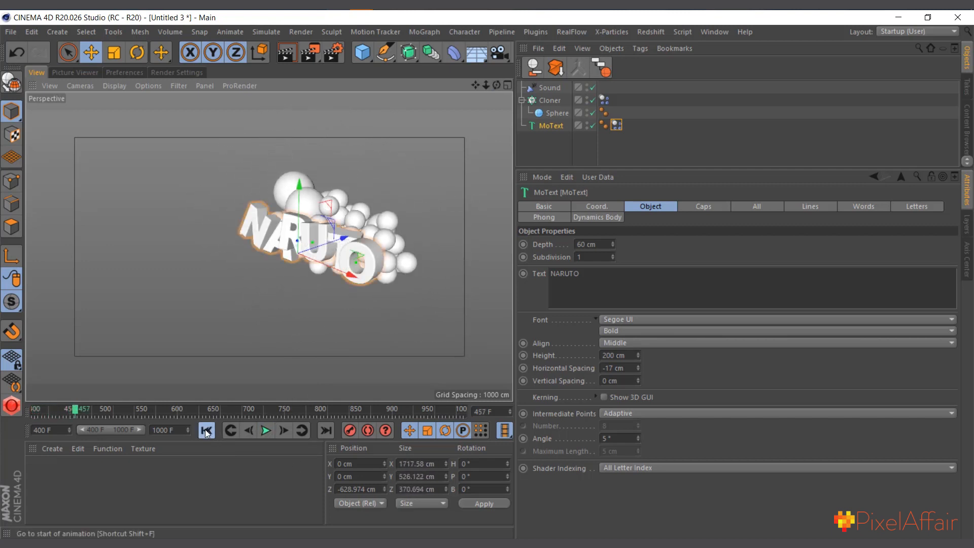
left_click(206, 430)
Move the MoText further forward to about -882 cm in Z, play the simulation and return to the start.
left_click_drag(333, 244, 318, 248)
left_click(267, 429)
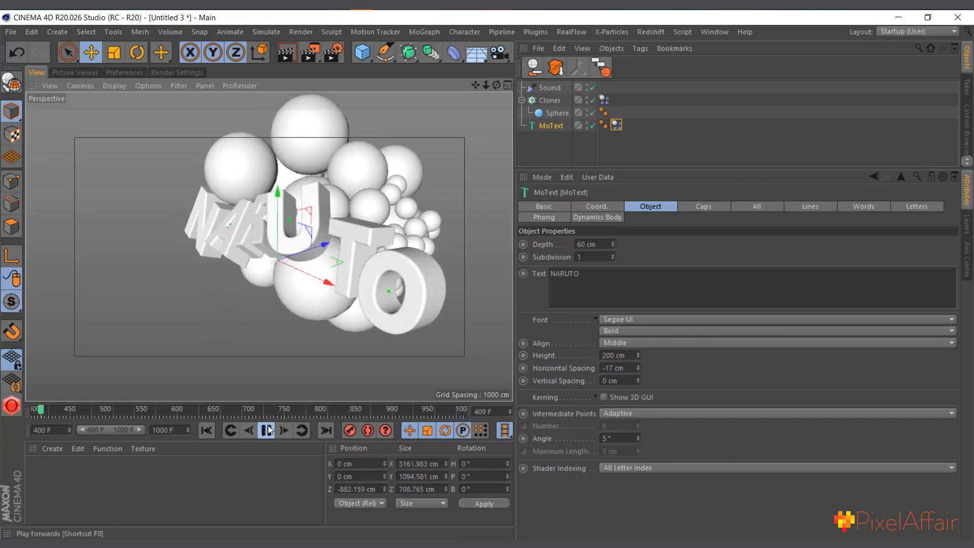
left_click(259, 431)
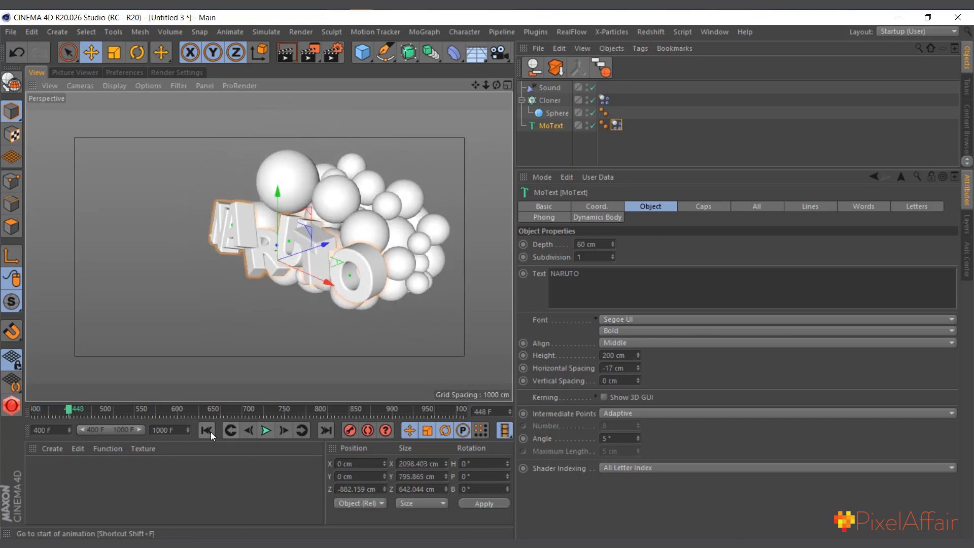
left_click(208, 431)
Move the MoText to about -1070 cm in Z and play the simulation from the side and the front, returning to the start.
left_click_drag(324, 245, 306, 256)
left_click(266, 431)
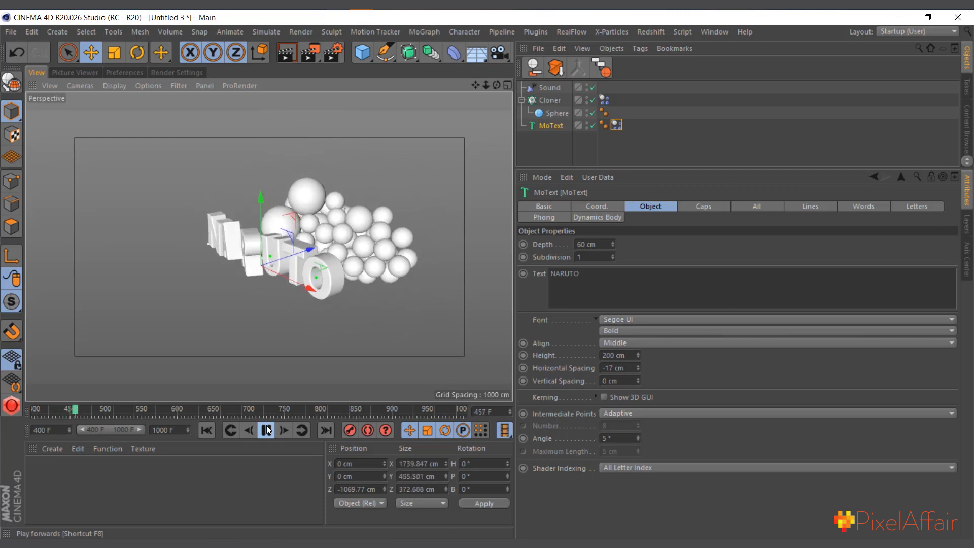
left_click(267, 430)
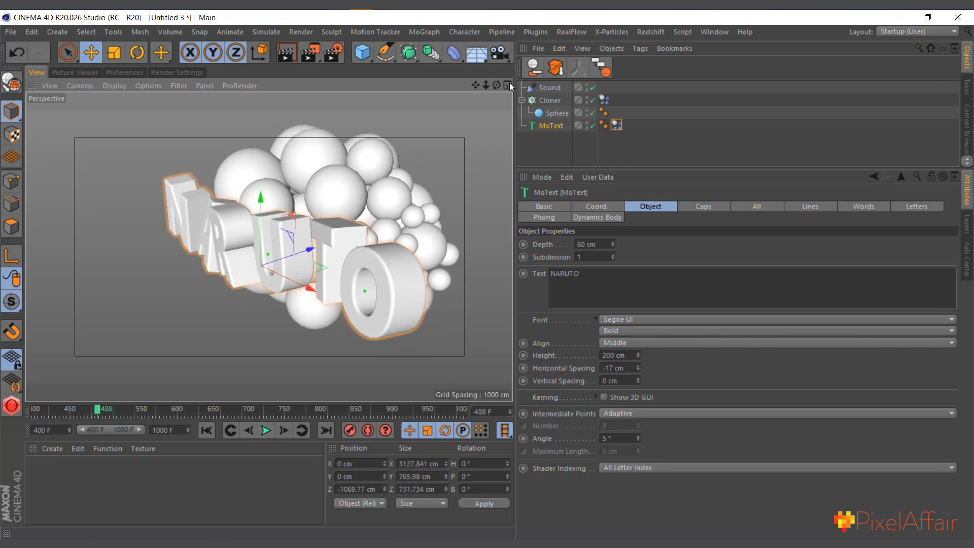
left_click_drag(496, 84, 562, 72)
scroll(392, 243, "down", 4)
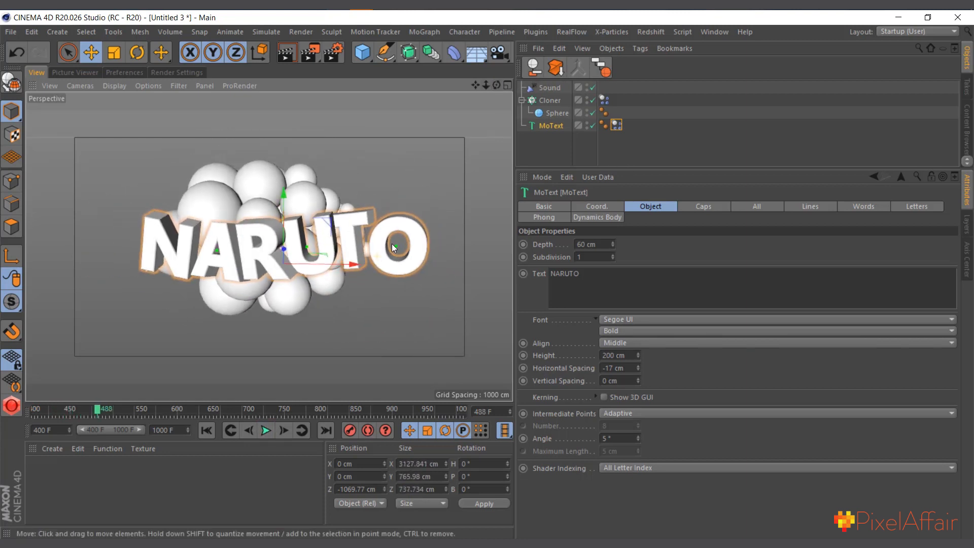
left_click(265, 431)
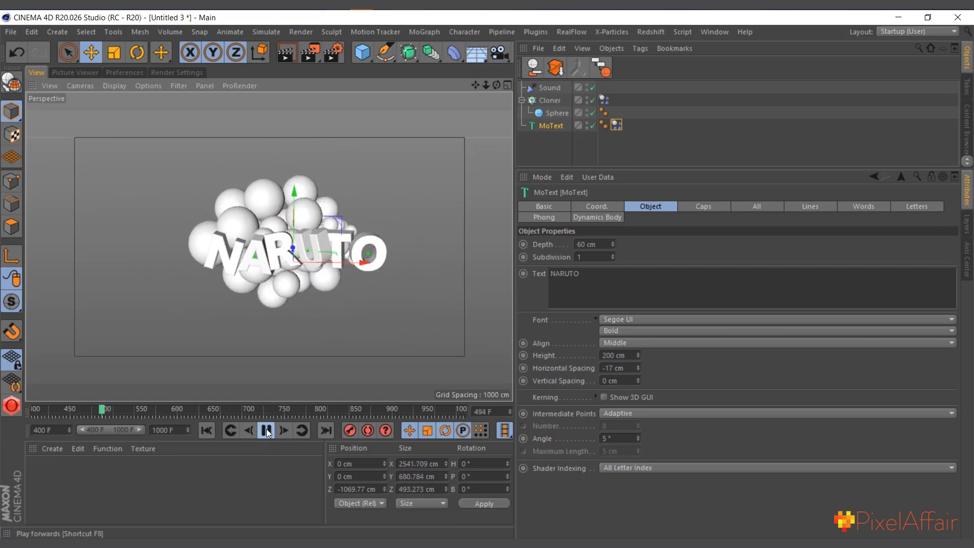
left_click(265, 430)
left_click(214, 430)
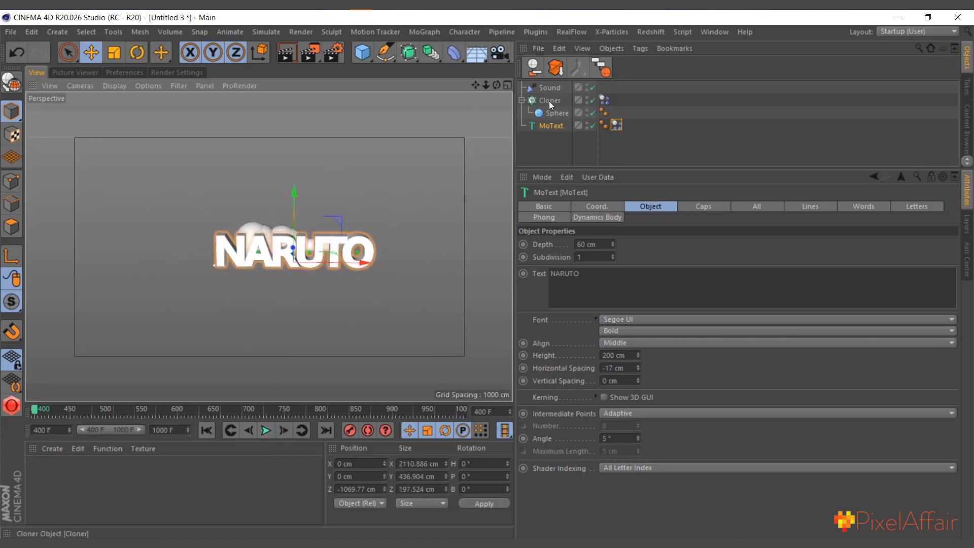
Widen the Cloner's grid to 2227 cm in X and play the simulation twice to check the sphere spread, returning to the start.
left_click(549, 100)
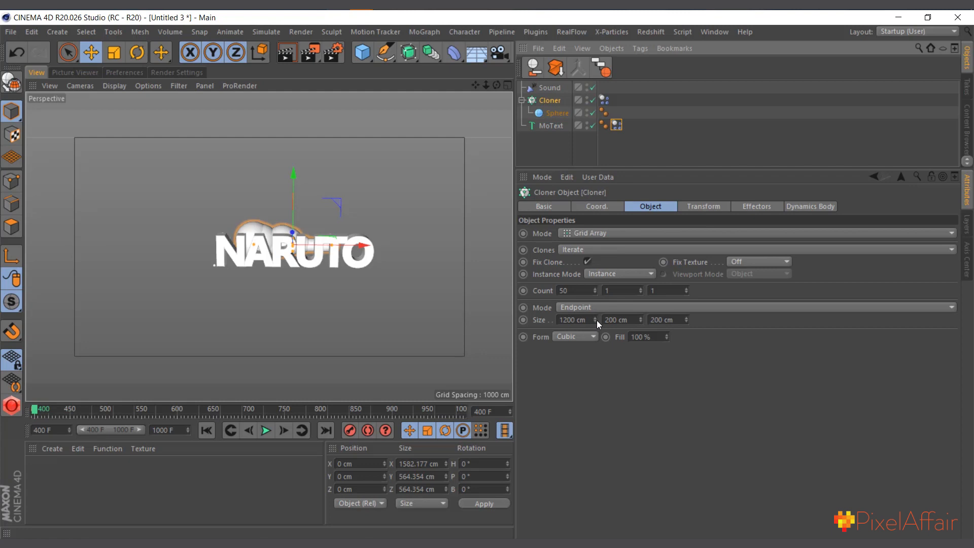
mouse_move(595, 321)
left_mouse_down()
mouse_move(644, 339)
mouse_move(596, 32)
left_mouse_up()
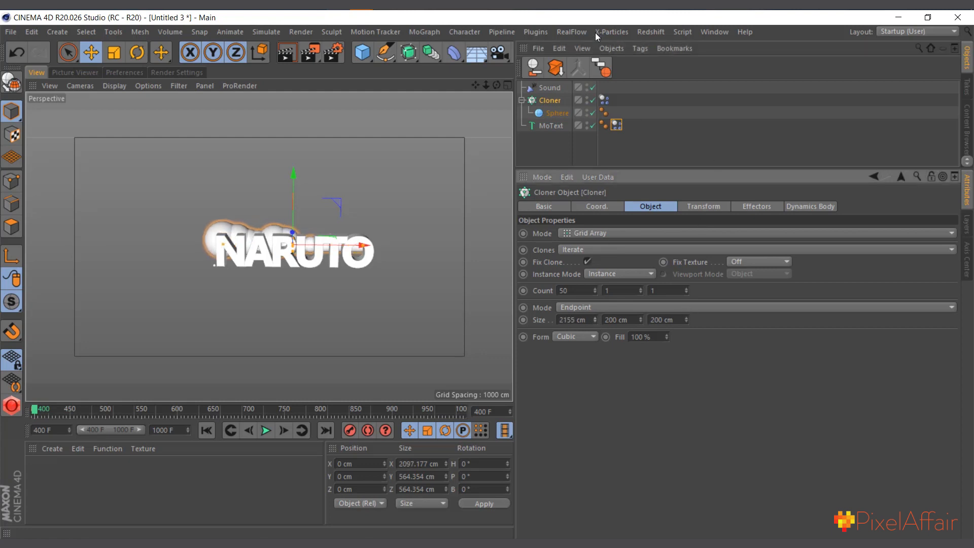
left_click(267, 431)
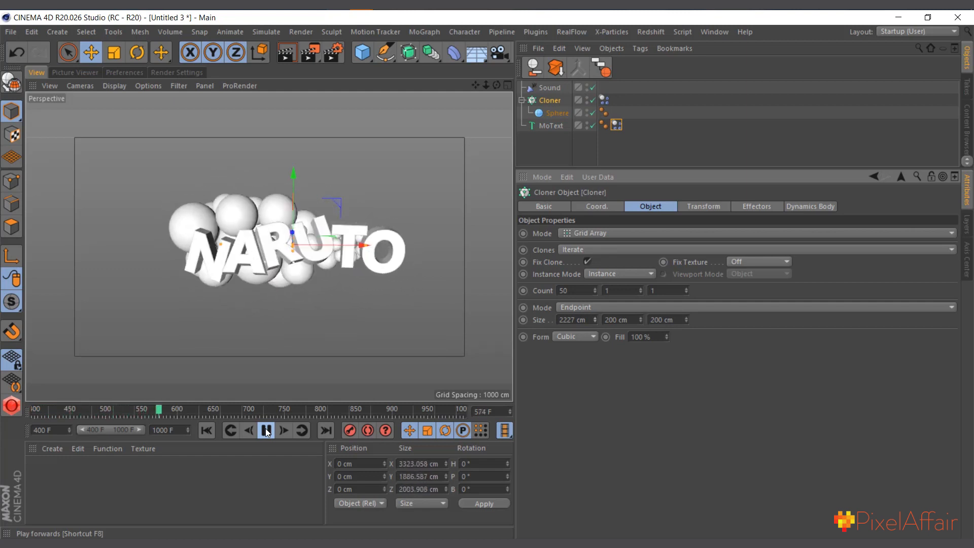
left_click(267, 430)
left_click(205, 431)
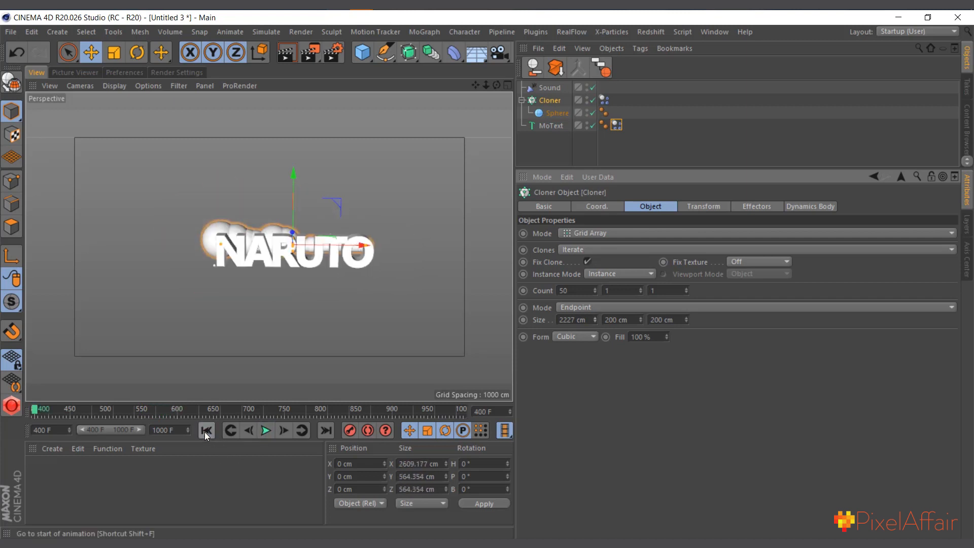
left_click(264, 430)
left_click(262, 430)
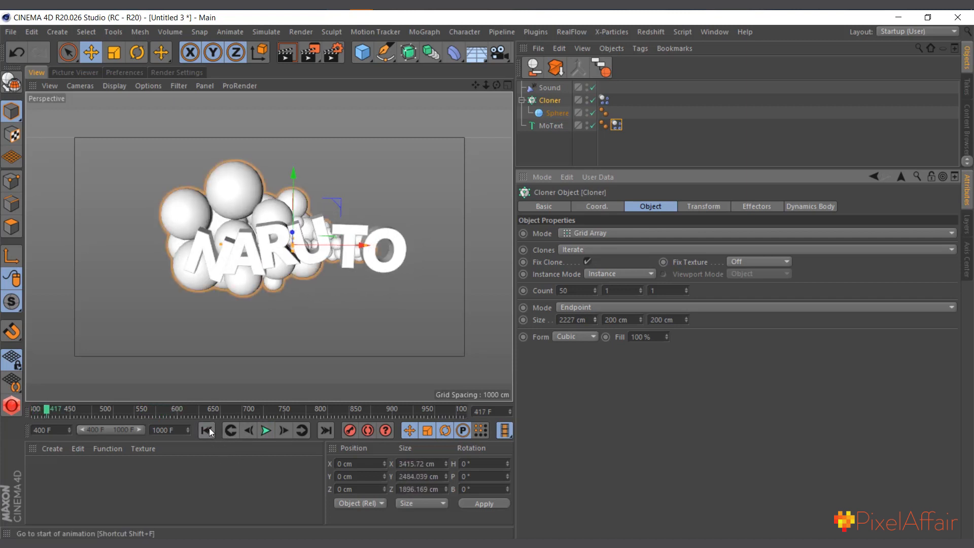
left_click(208, 430)
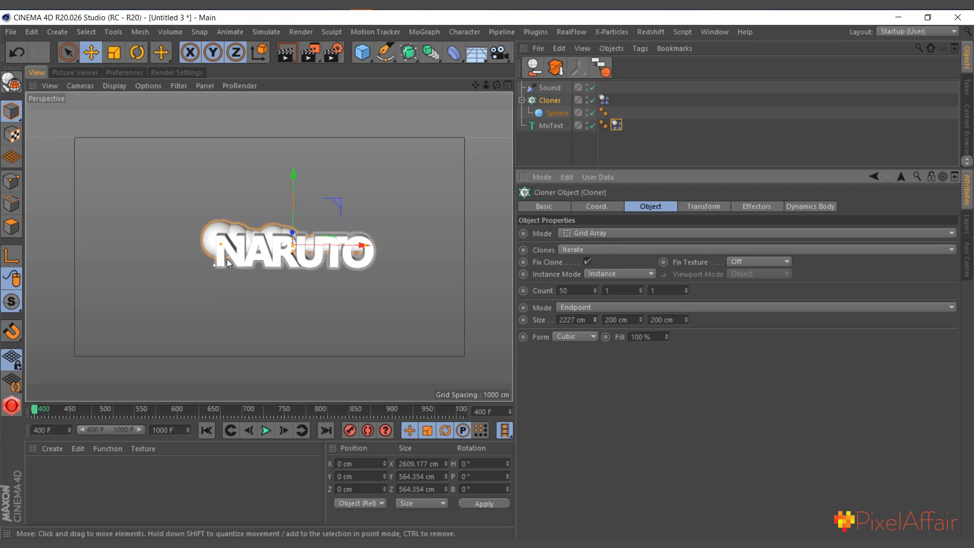
Try Individual Elements set to Off in the MoText's dynamics collision settings, play the simulation from the start, and restore the All option.
scroll(221, 267, "up", 1)
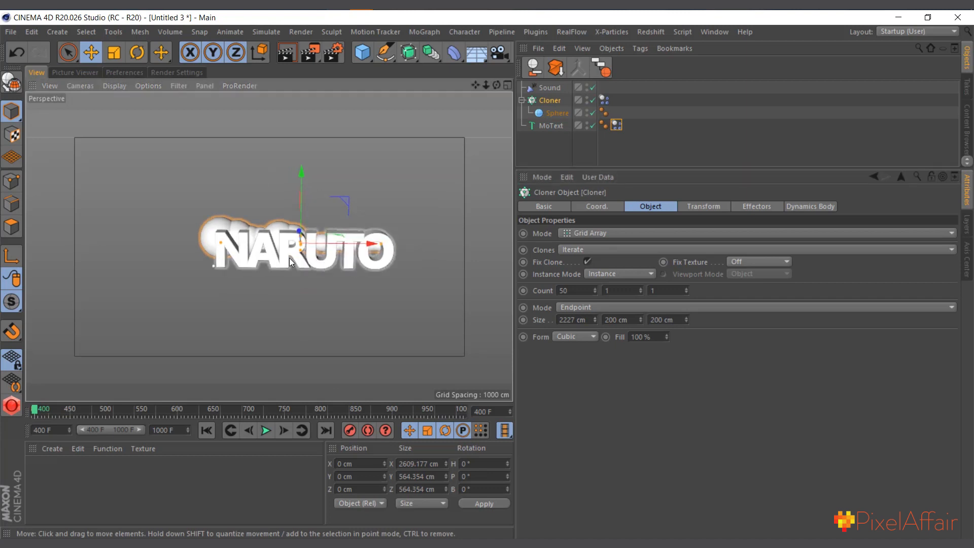
left_click(616, 125)
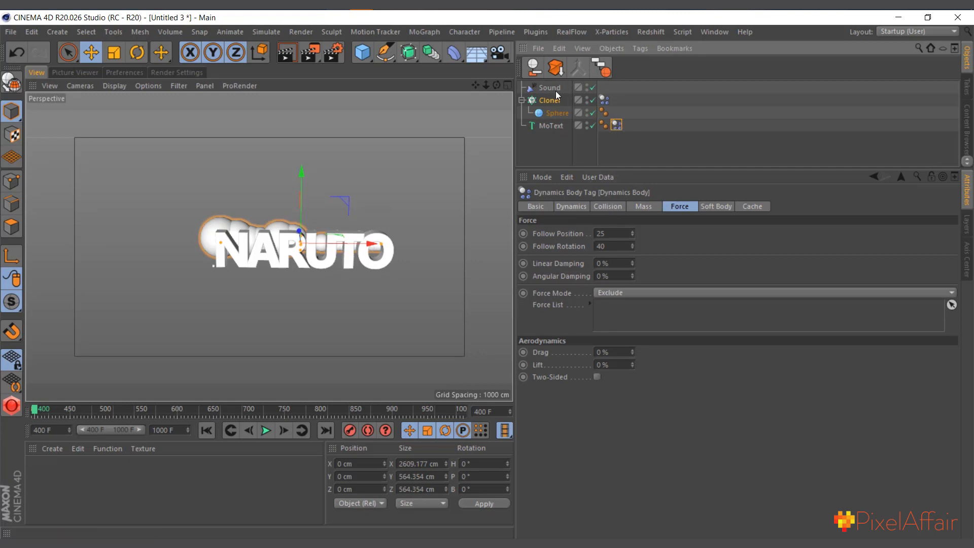
left_click(580, 208)
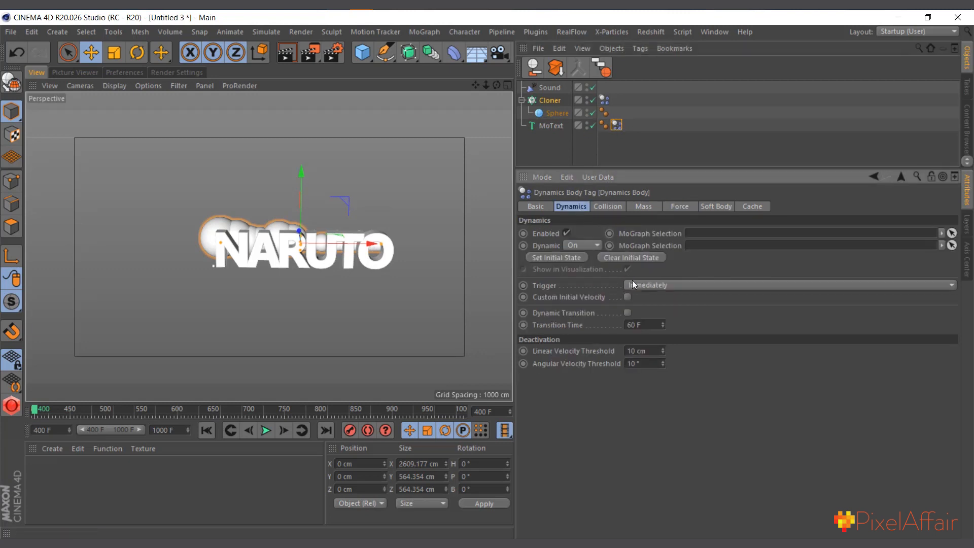
left_click(607, 206)
left_click(620, 245)
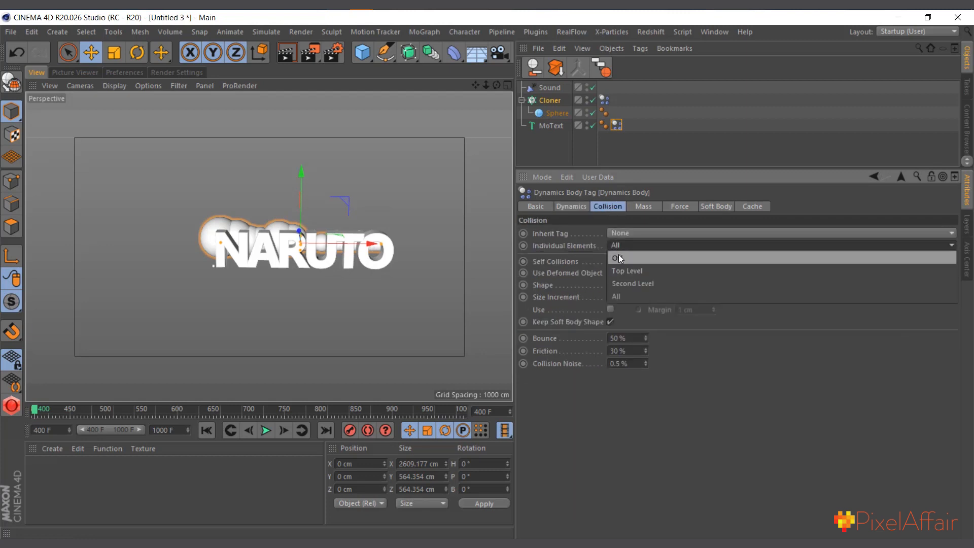
left_click(627, 259)
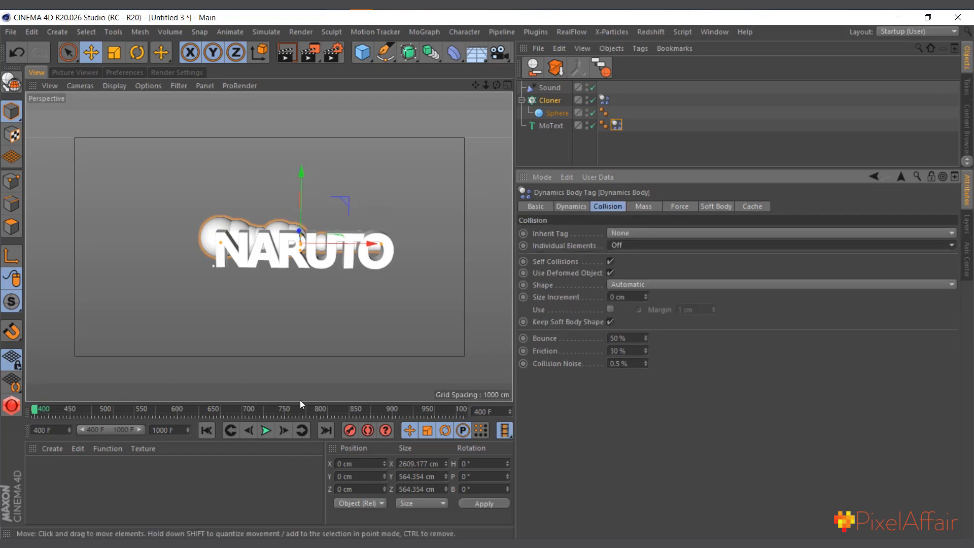
left_click(267, 431)
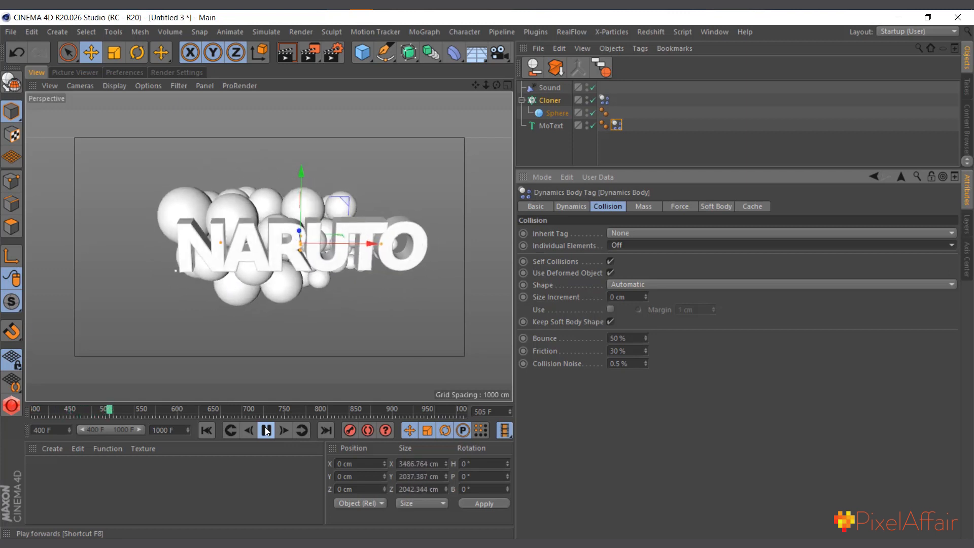
left_click(266, 431)
left_click(206, 430)
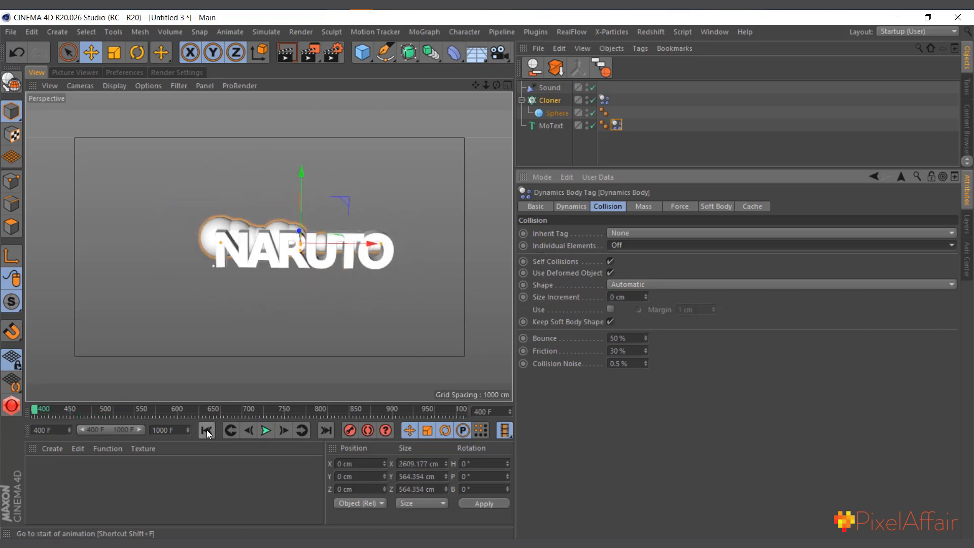
left_click(644, 245)
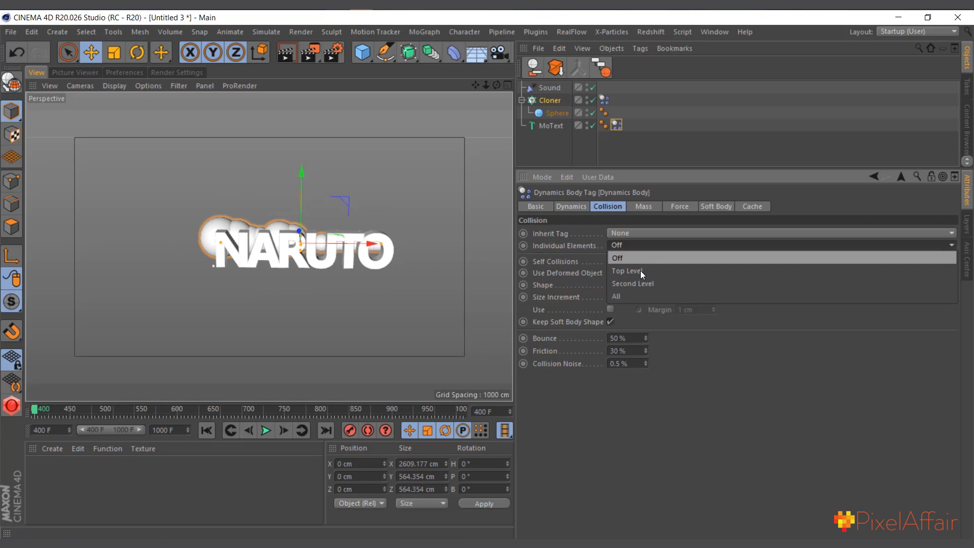
left_click(625, 296)
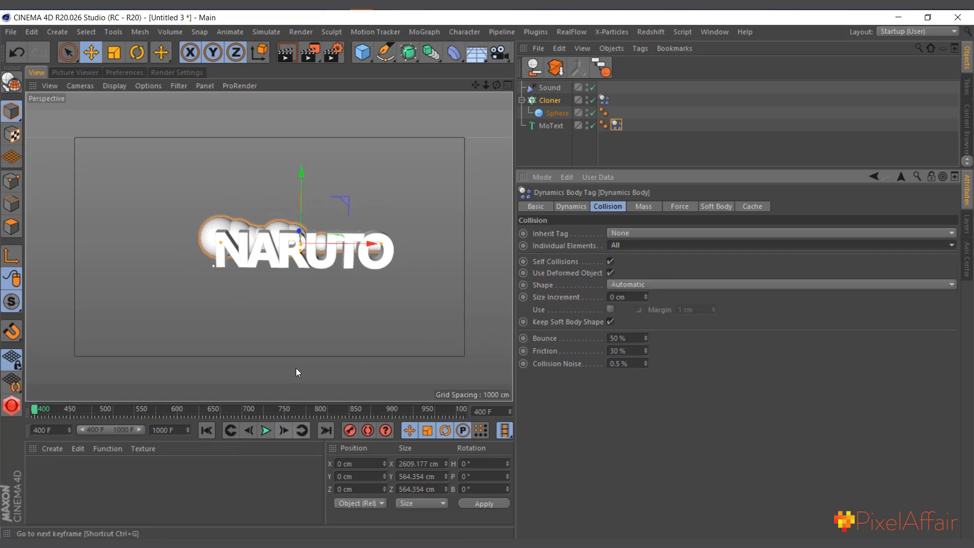
Shift the Cloner about 105 cm in X, play the simulation and return to the start.
left_click_drag(365, 245, 373, 245)
left_click(268, 430)
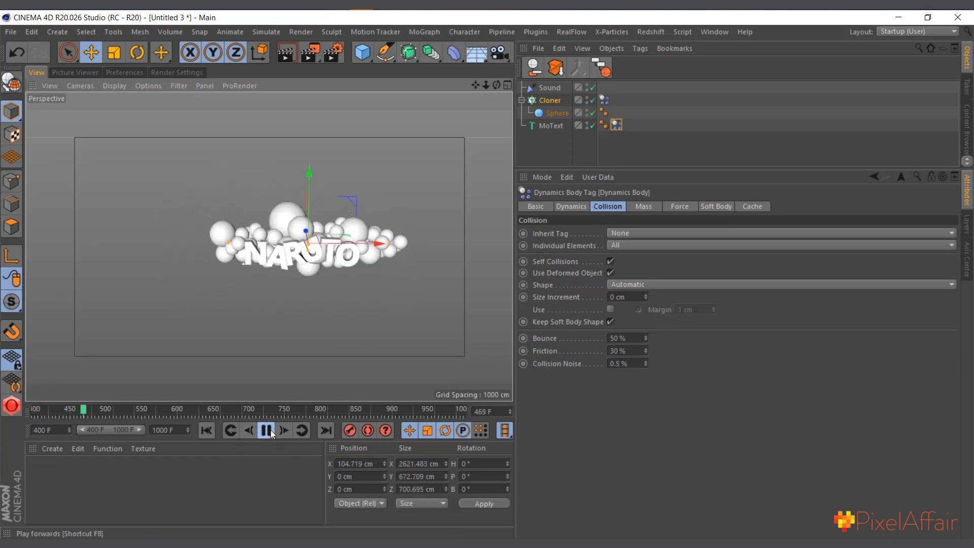
left_click(266, 431)
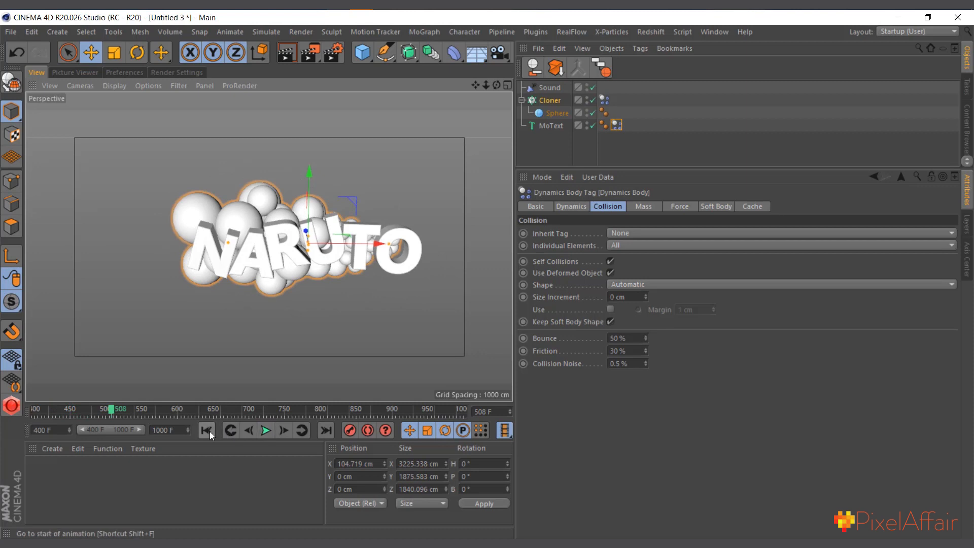
left_click(206, 430)
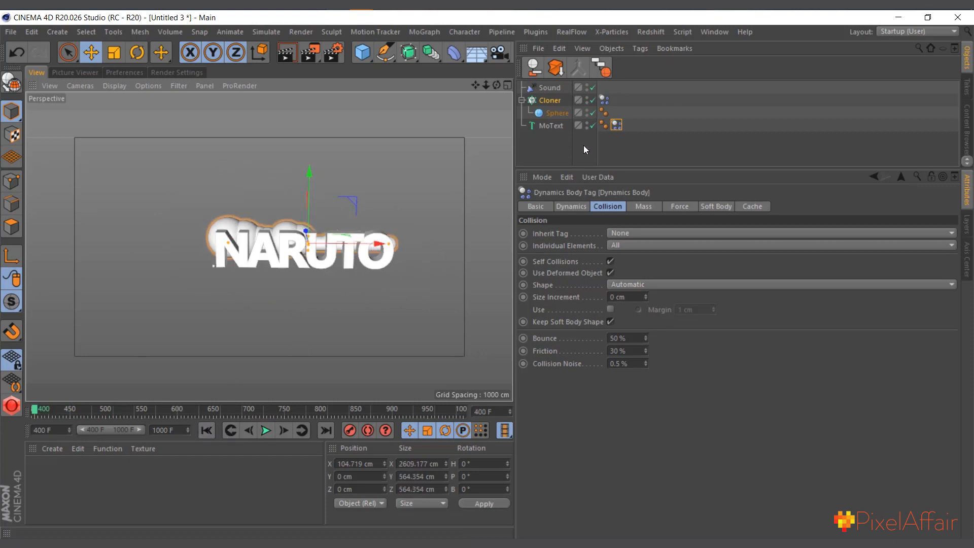
Place the Sound effector below the MoText in the object hierarchy and set its Color Mode to Effector Color.
left_click_drag(546, 88, 545, 151)
scroll(533, 412, "down", 3)
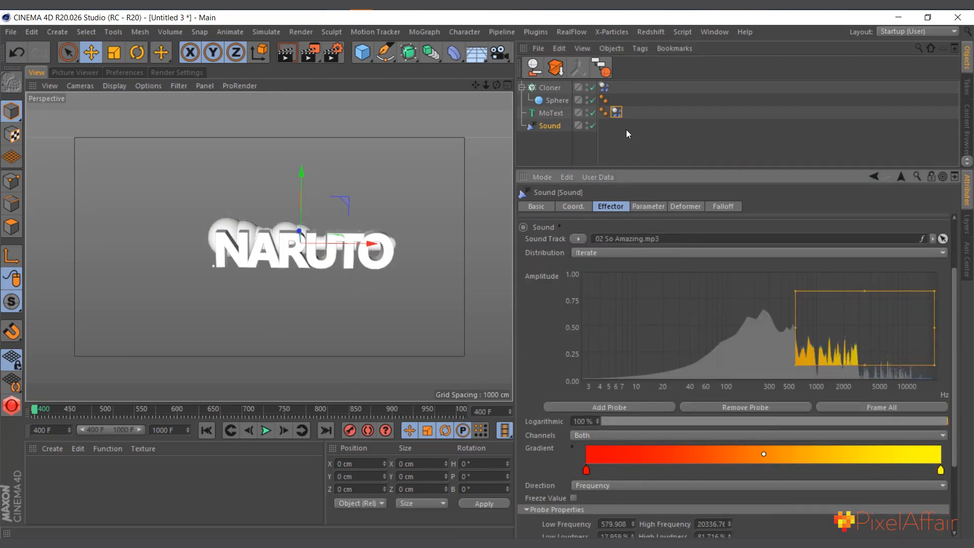
left_click(650, 207)
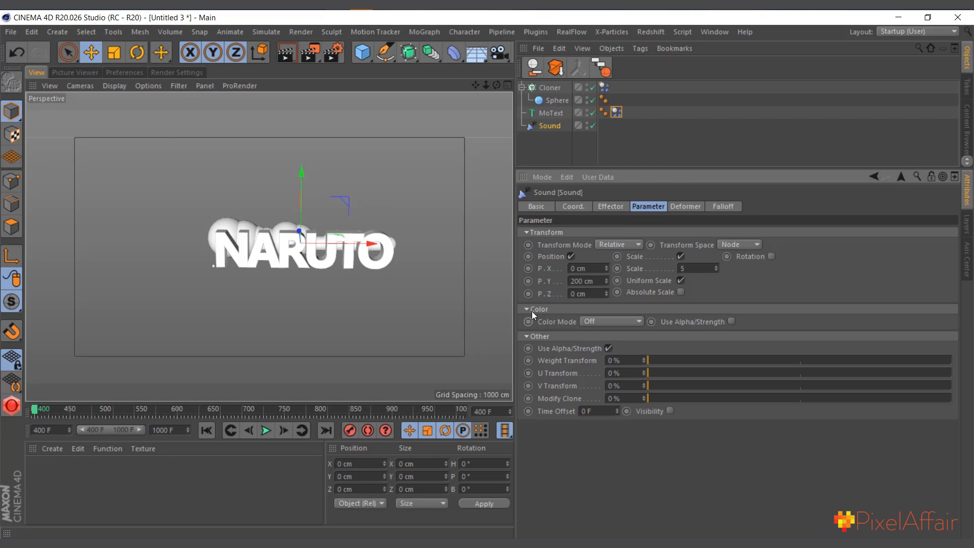
left_click(591, 321)
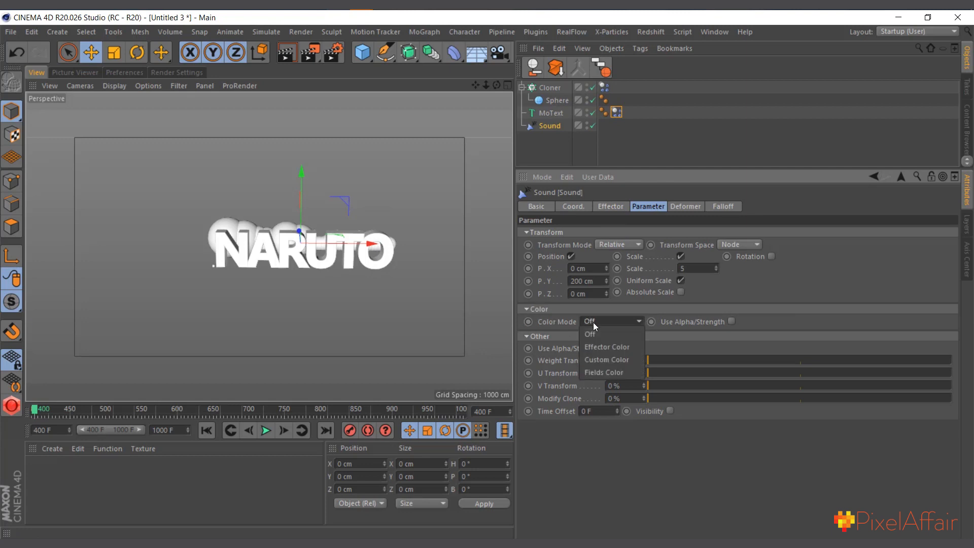
left_click(581, 342)
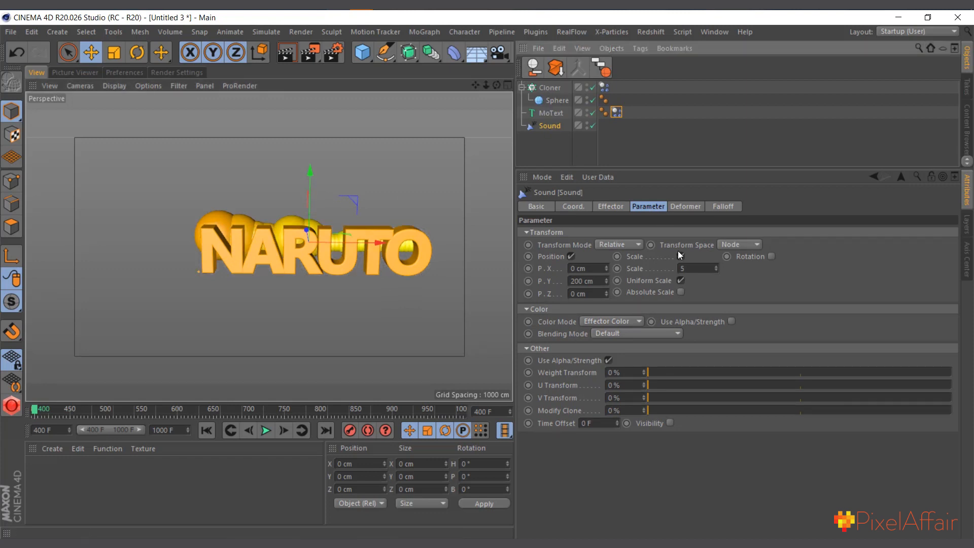
Move the red and yellow knots of the Sound effector's gradient inward to tighten the colour transition.
left_click(612, 209)
scroll(613, 478, "down", 8)
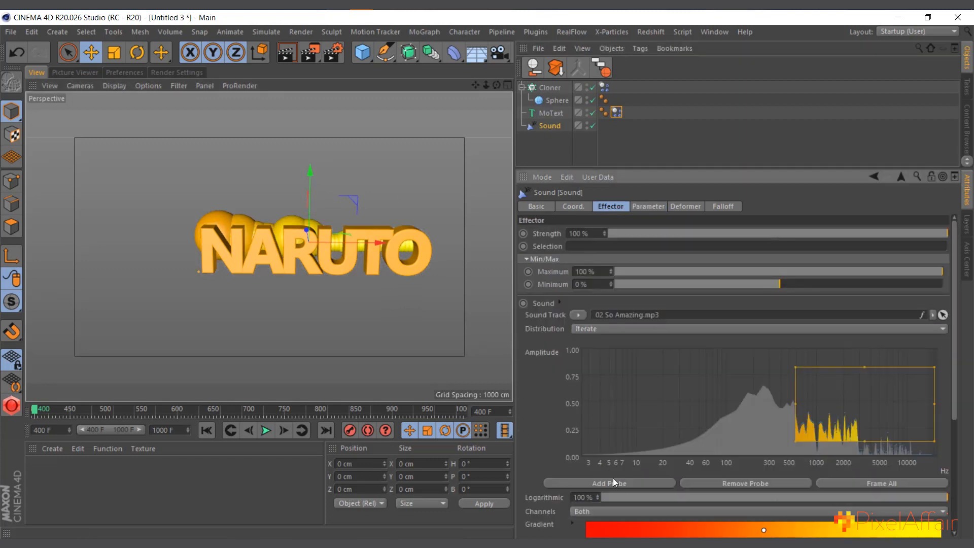
left_click_drag(587, 395, 700, 396)
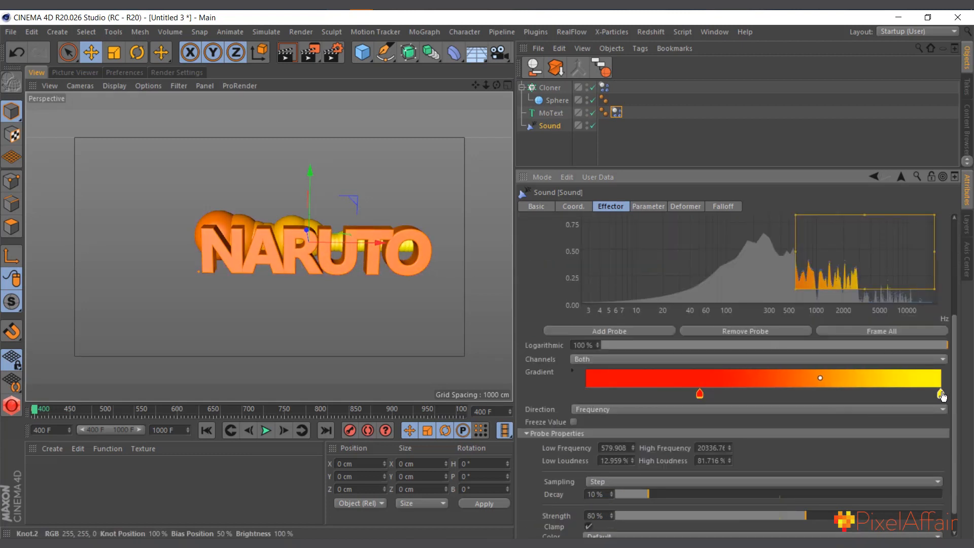
left_click_drag(941, 394, 895, 399)
left_click_drag(700, 395, 721, 397)
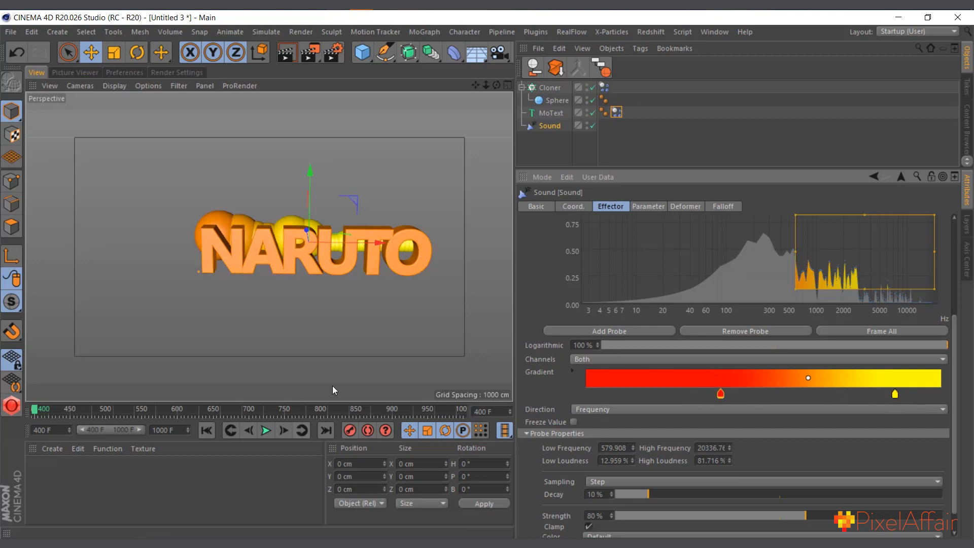
Play the coloured simulation, return to the start and render the perspective view to check the colours.
left_click(266, 431)
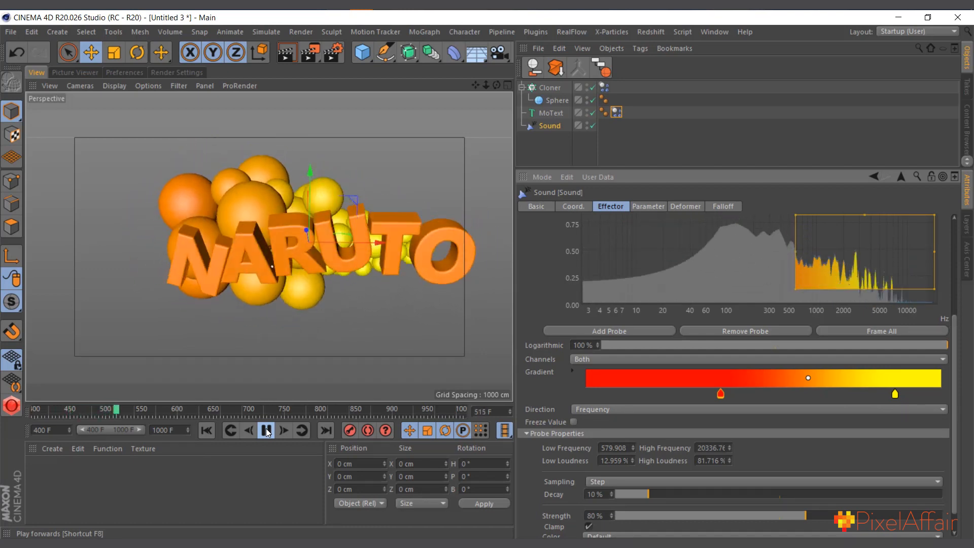
left_click(266, 431)
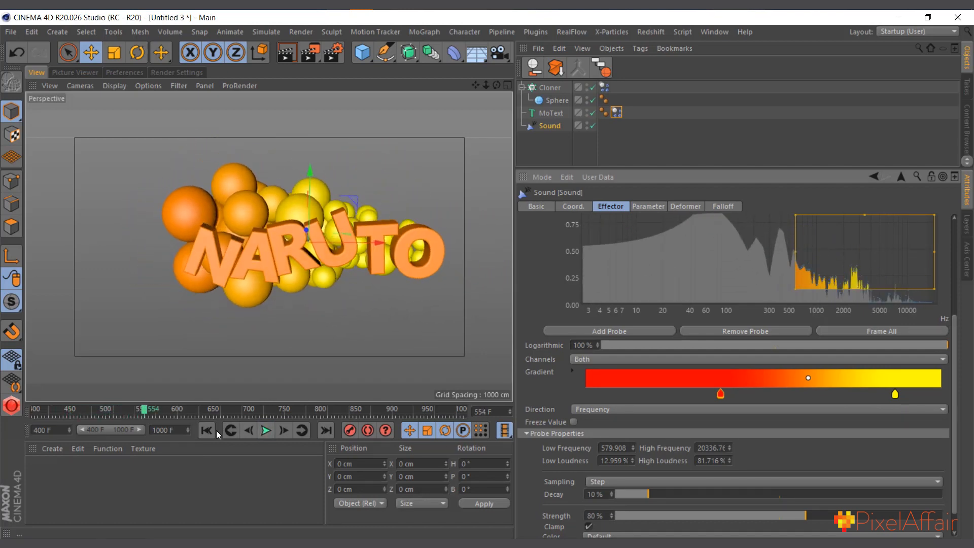
left_click(207, 430)
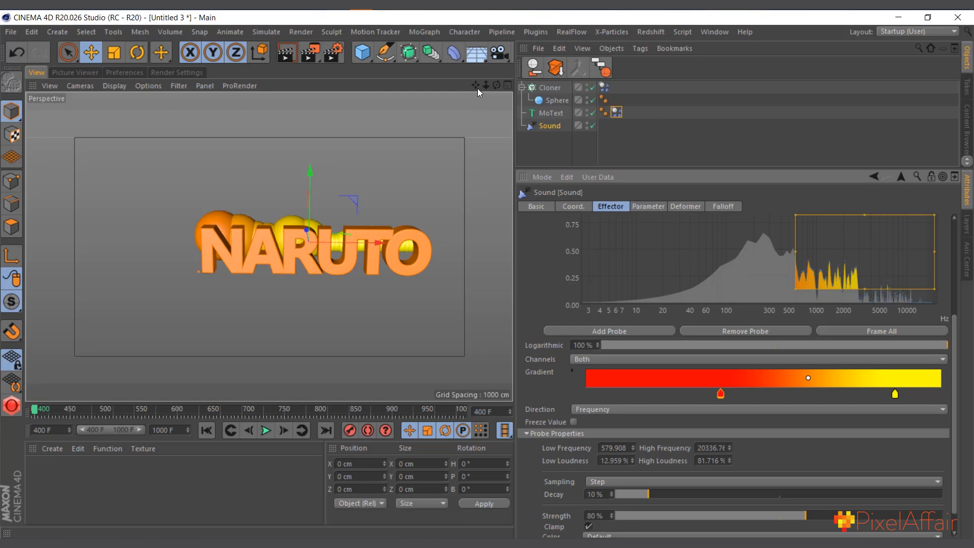
left_click_drag(476, 86, 437, 117)
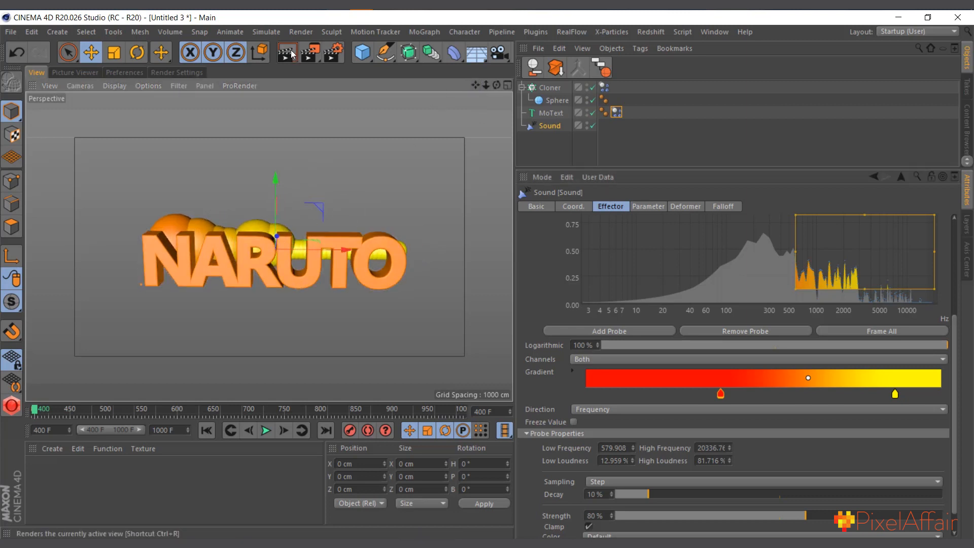
left_click(290, 53)
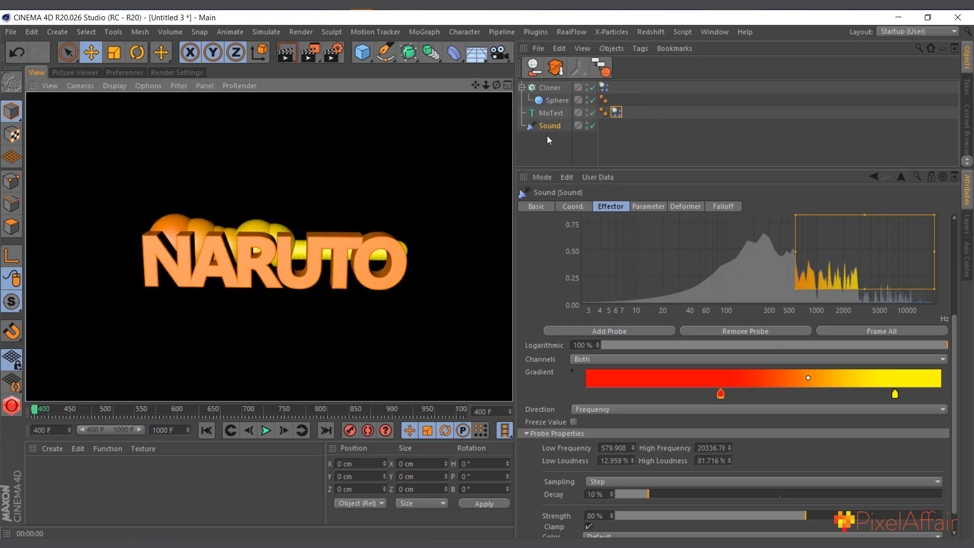
Create a new material and apply it to both the Cloner and the MoText.
double_click(50, 519)
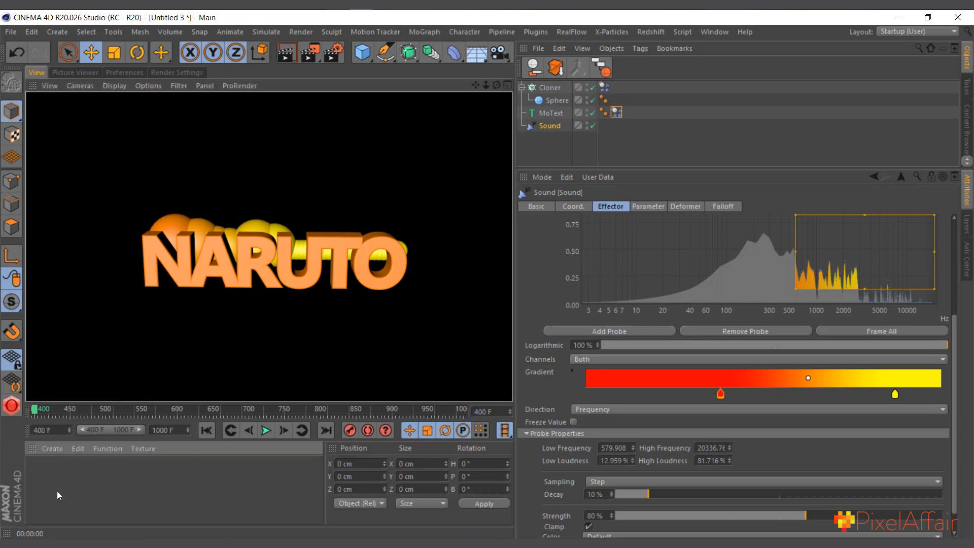
left_click_drag(50, 484, 551, 87)
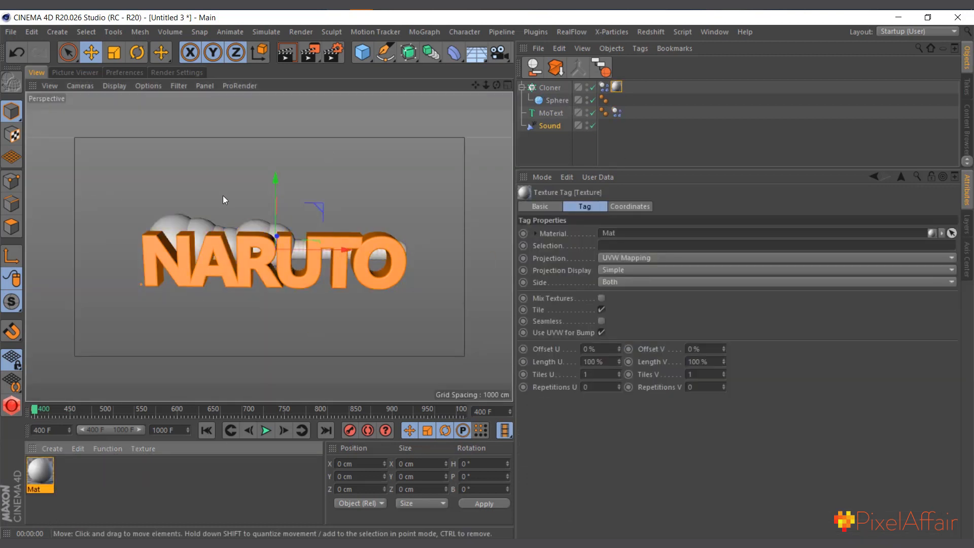
left_click_drag(39, 476, 560, 115)
scroll(233, 243, "up", 5)
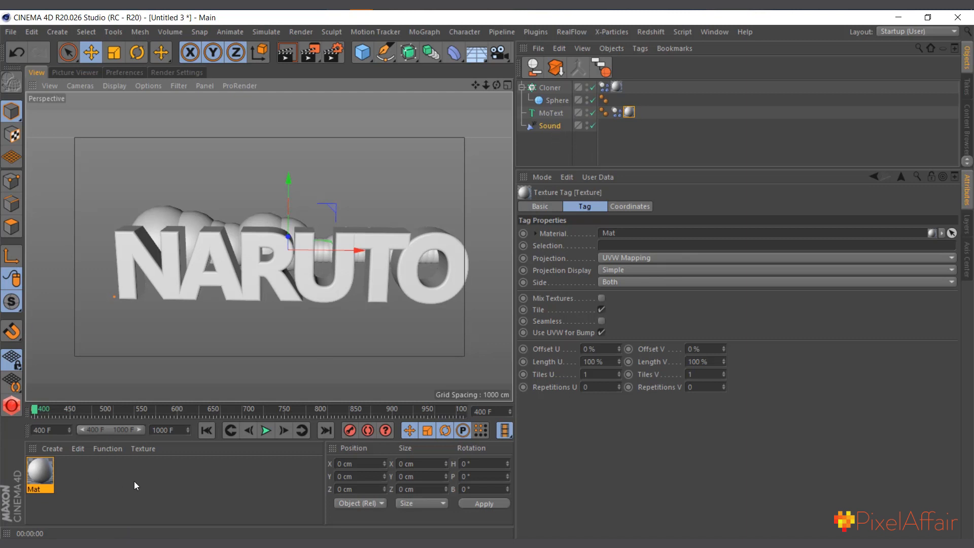
Load the MoGraph Color Shader as the new material's Color texture and move the Material Editor clear of the text.
double_click(39, 473)
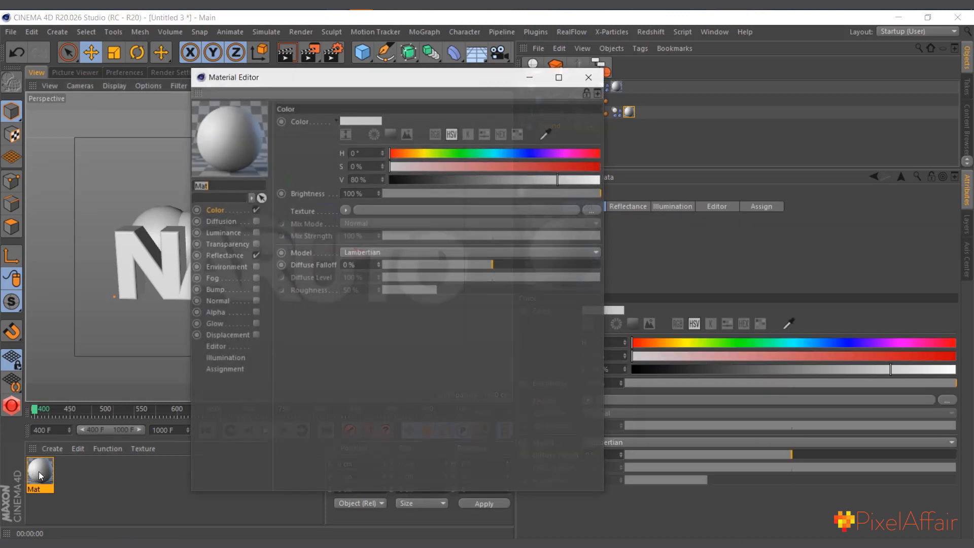
left_click(228, 212)
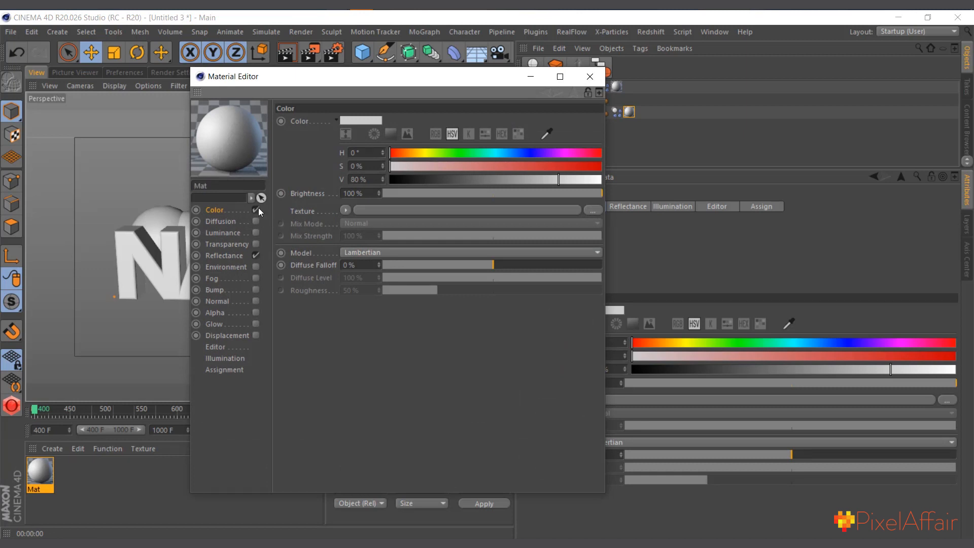
left_click(346, 211)
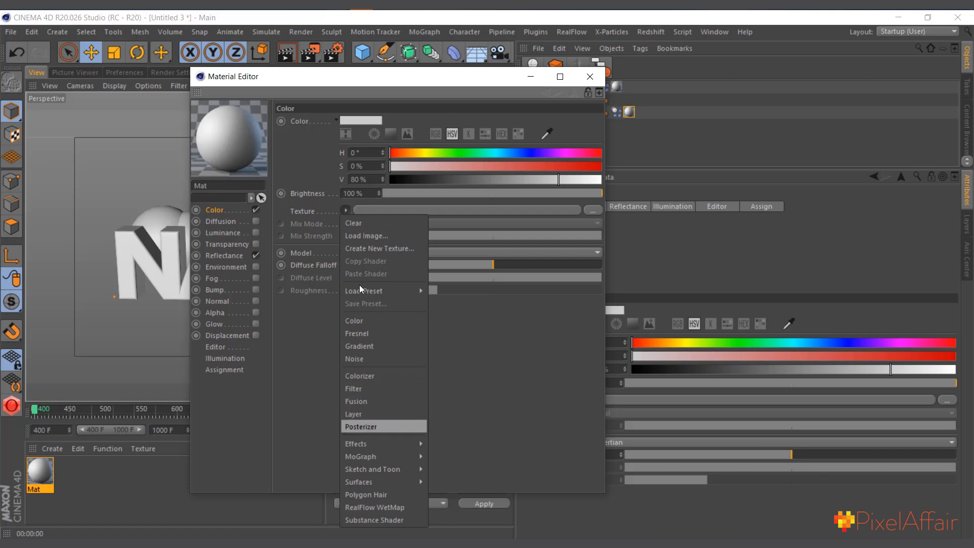
mouse_move(385, 463)
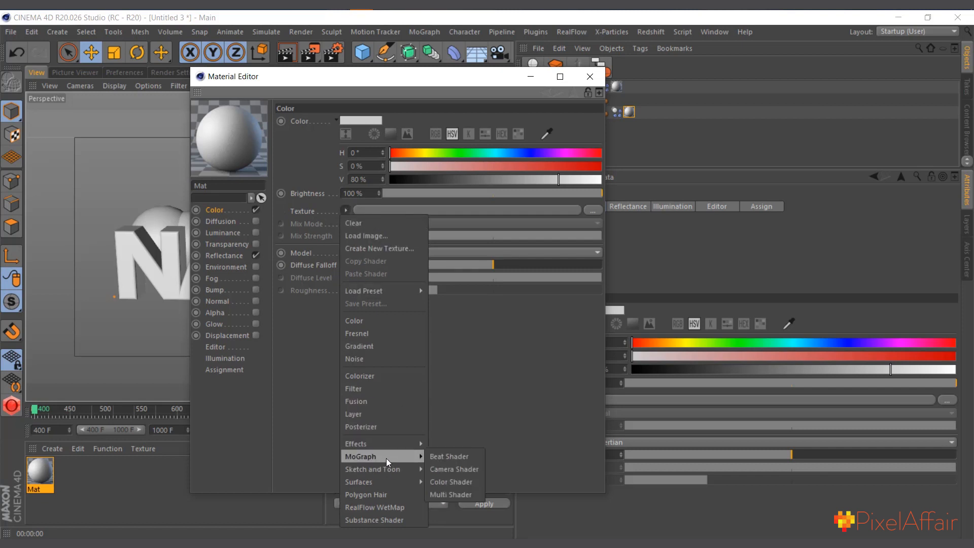
left_click(464, 482)
left_click_drag(467, 87, 751, 163)
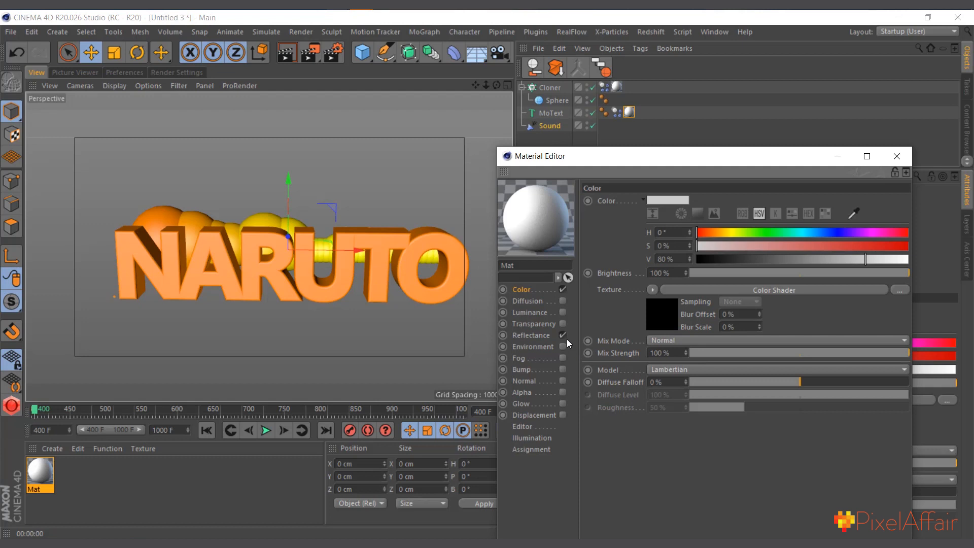
Delete the Default Specular layer from the material's Reflectance and add a GGX layer.
left_click(547, 337)
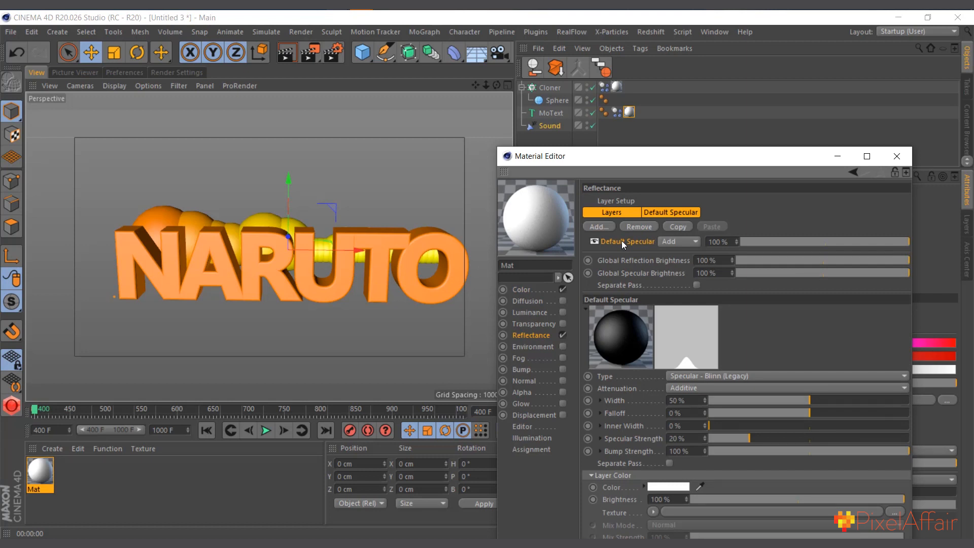
key("Delete")
left_click(598, 227)
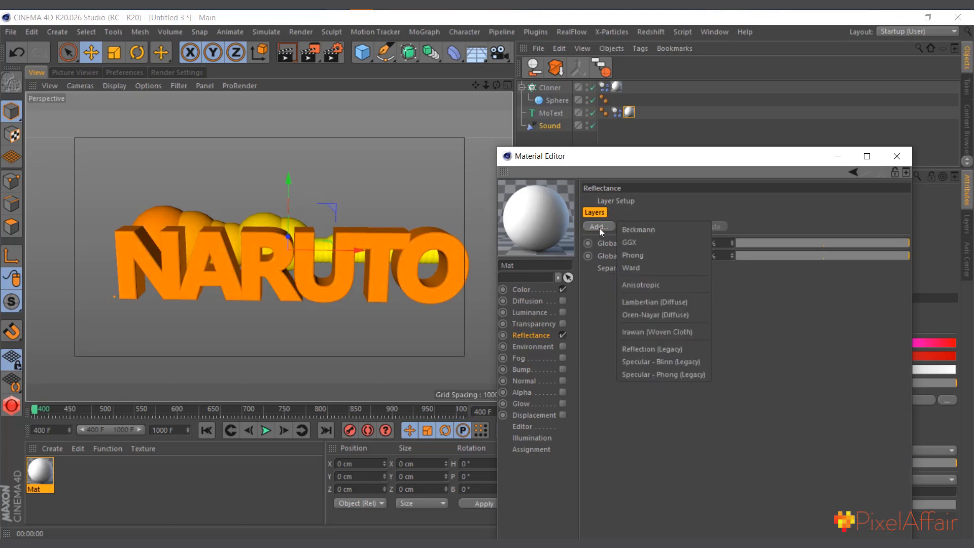
left_click(635, 245)
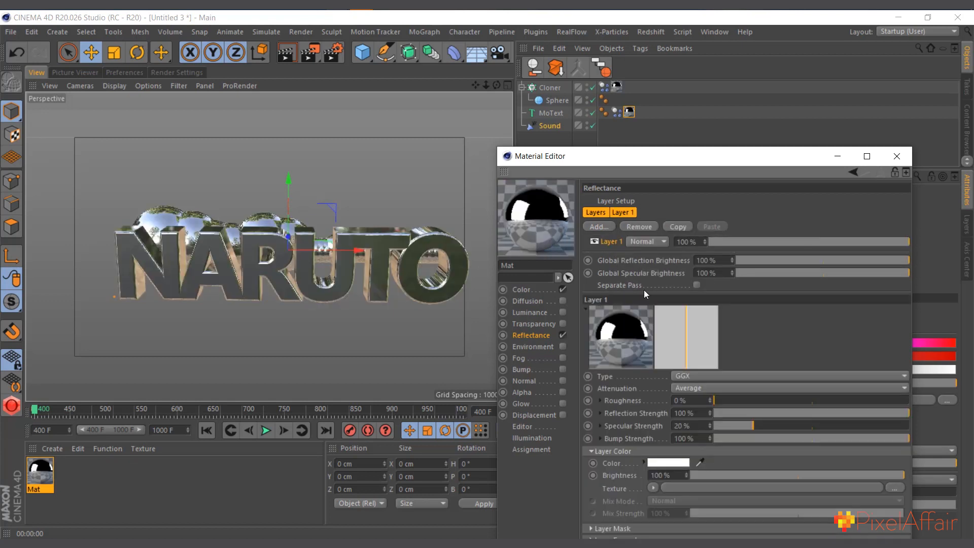
Set the reflectance layer's type to Reflection (Legacy) and its attenuation to Additive.
left_click(699, 377)
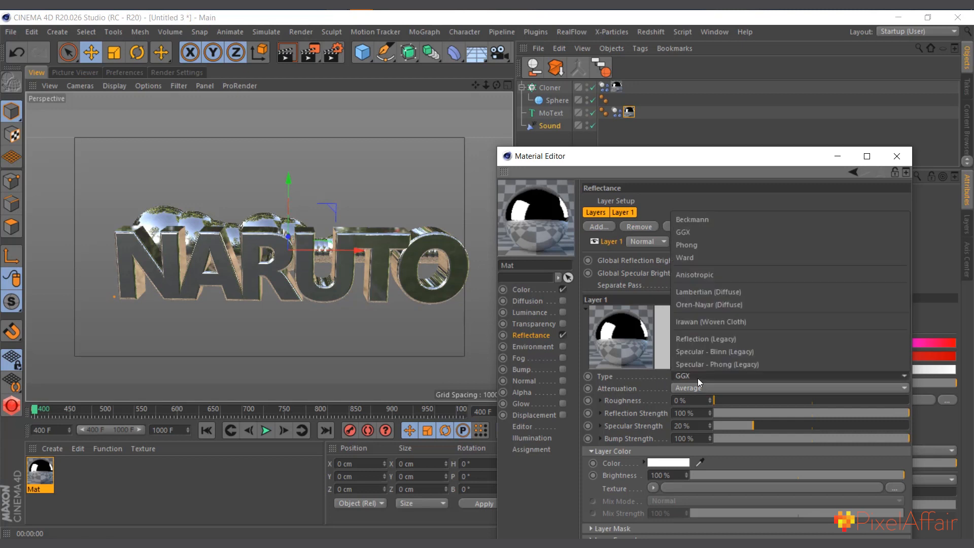
left_click(717, 339)
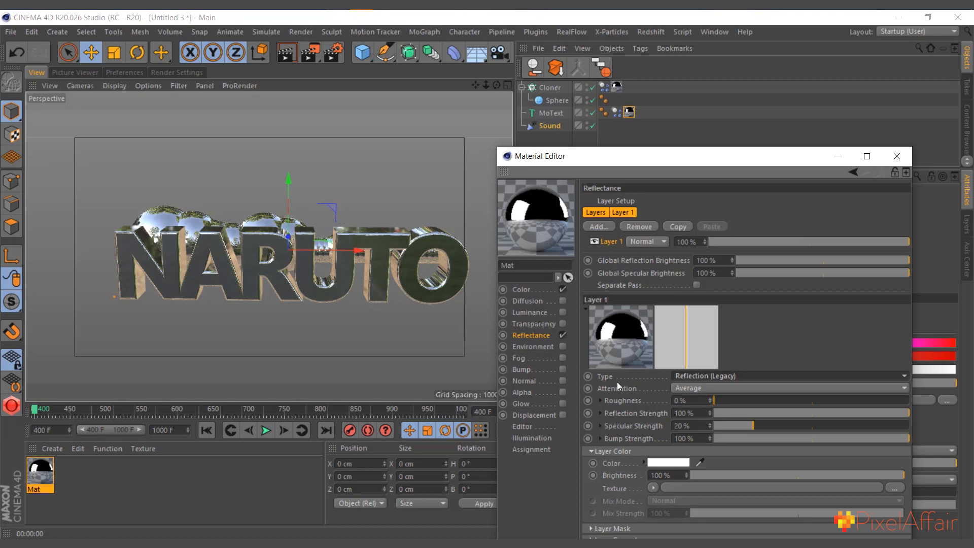
left_click(690, 389)
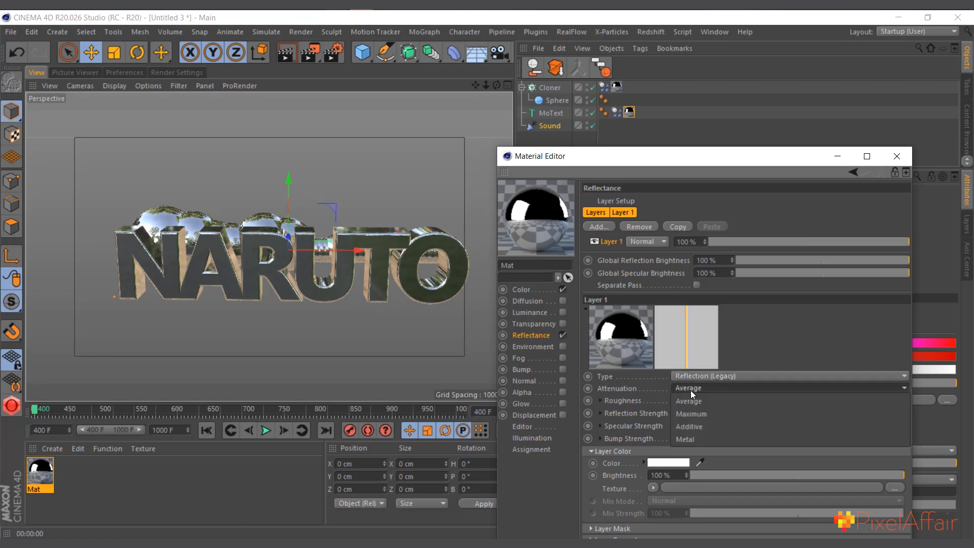
left_click(698, 428)
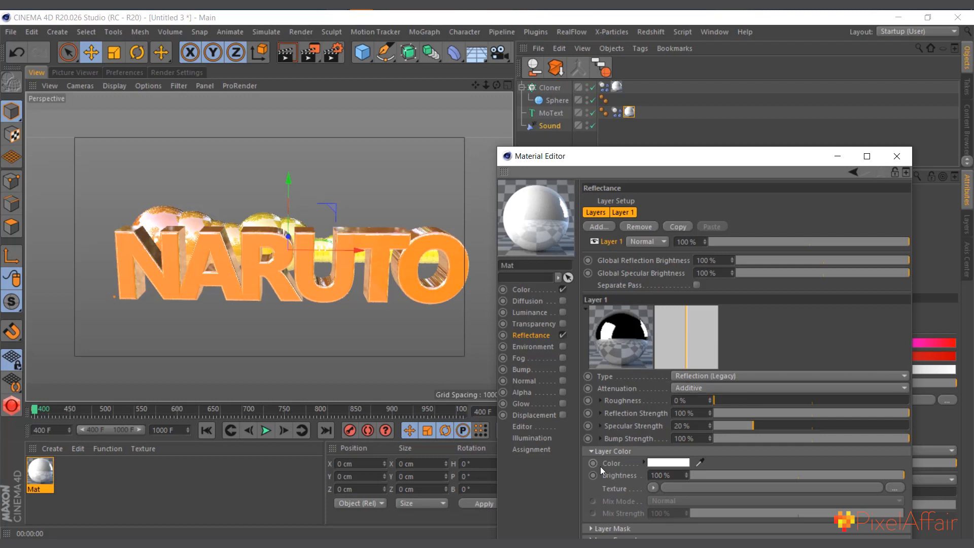
left_click_drag(729, 173, 708, 119)
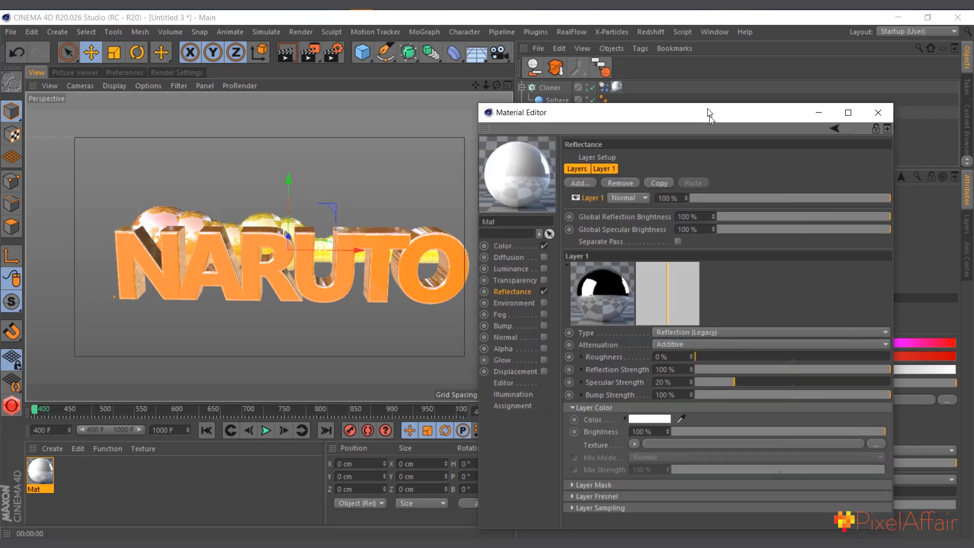
Try a Fresnel shader as the reflectance layer's Layer Color texture, and clear that texture again.
left_click(633, 434)
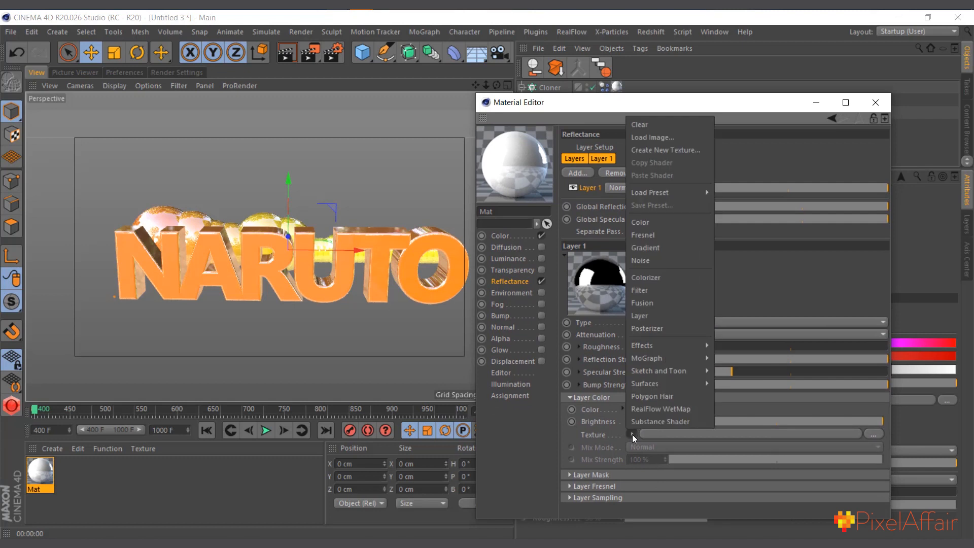
left_click(665, 235)
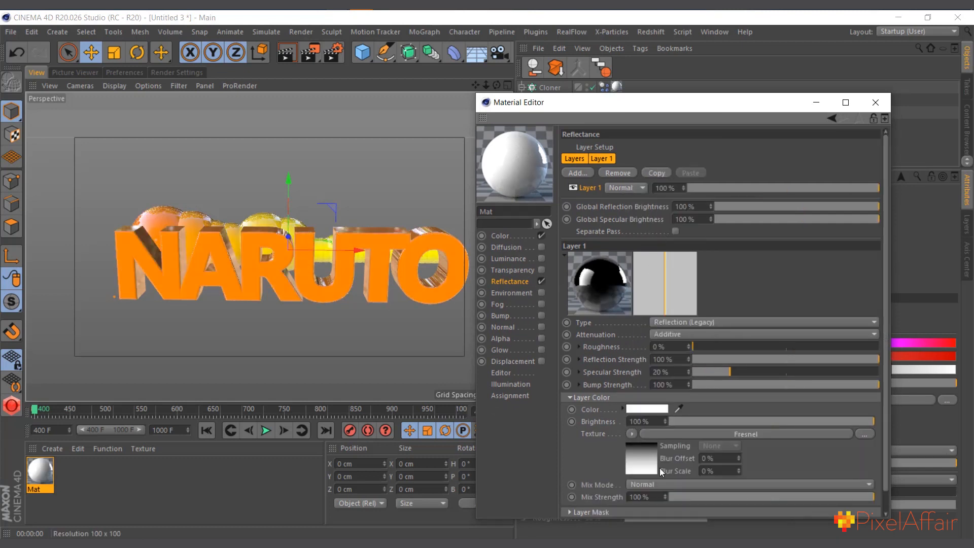
left_click(636, 436)
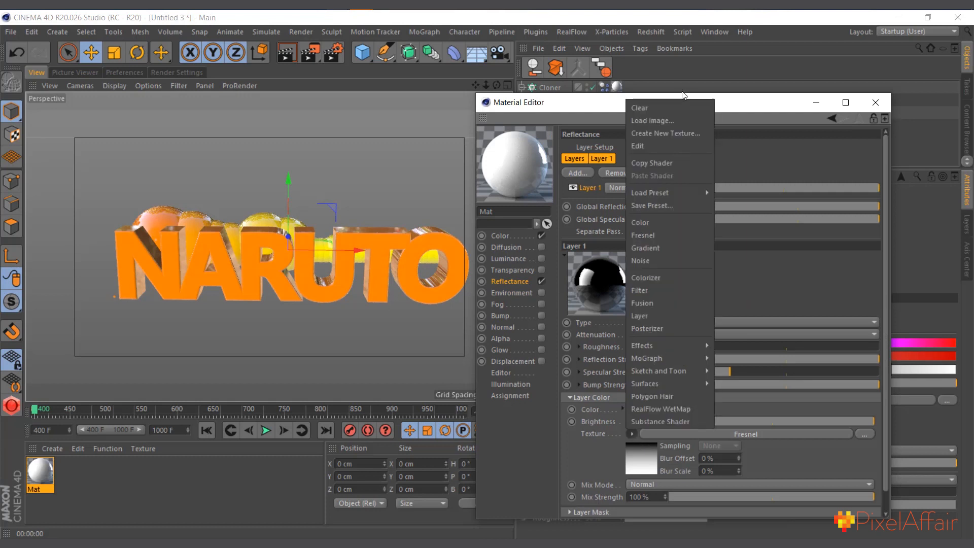
left_click(662, 104)
Set the reflectance layer's Layer Fresnel to Dielectric with an IOR of 1.5, and close the Material Editor.
left_click(580, 399)
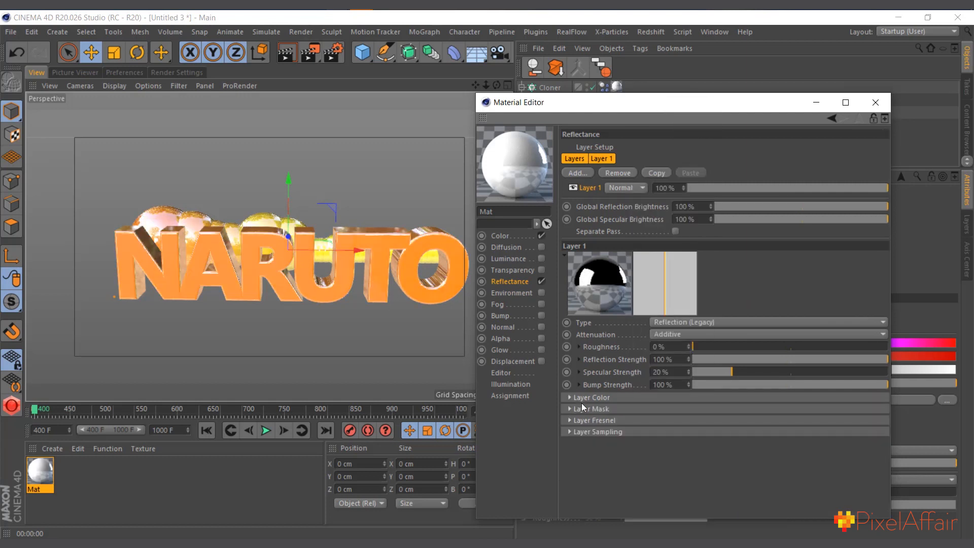
left_click(584, 421)
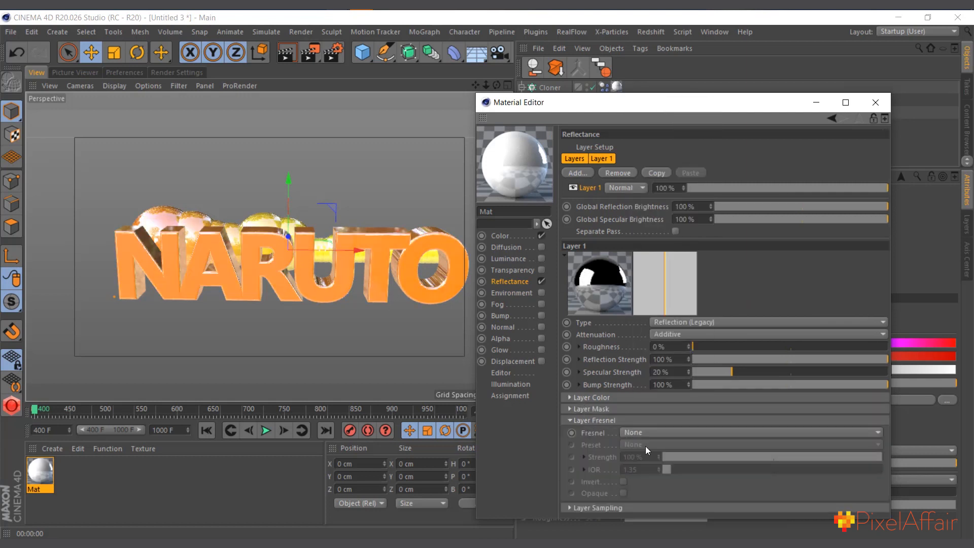
left_click(651, 431)
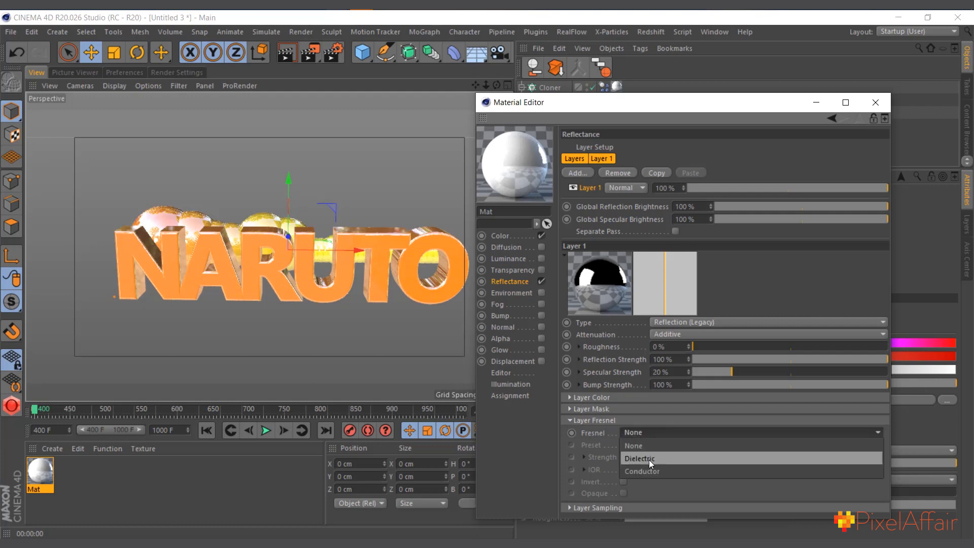
left_click(650, 459)
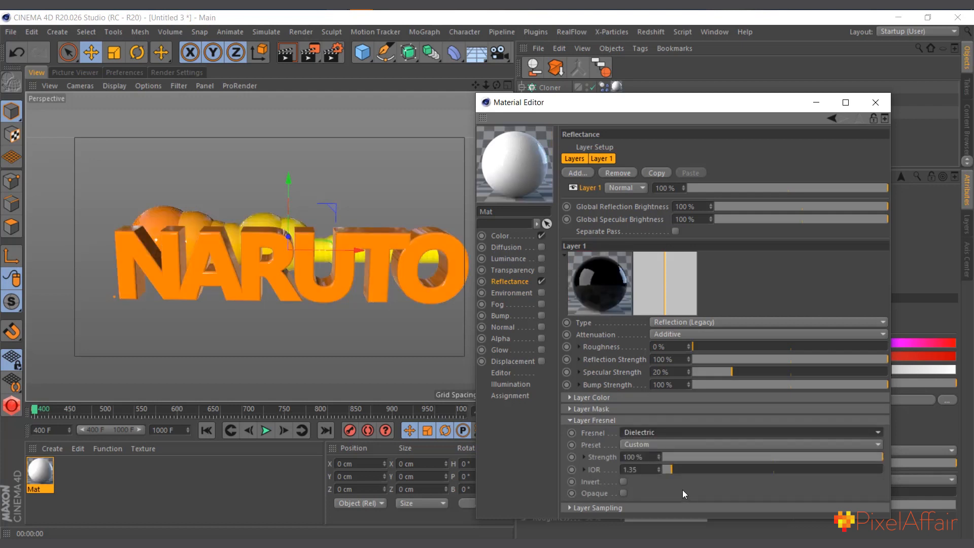
left_click_drag(640, 470, 630, 470)
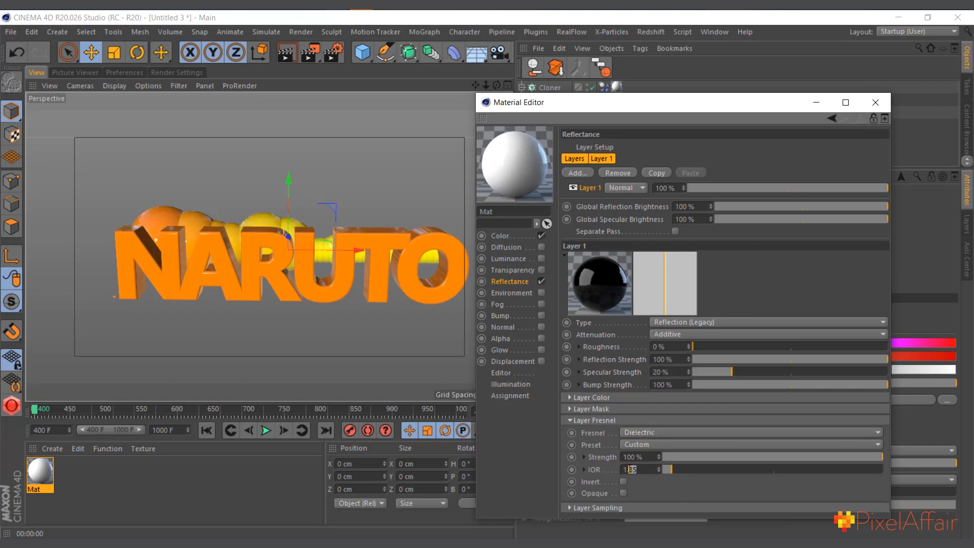
type("5")
key("Return")
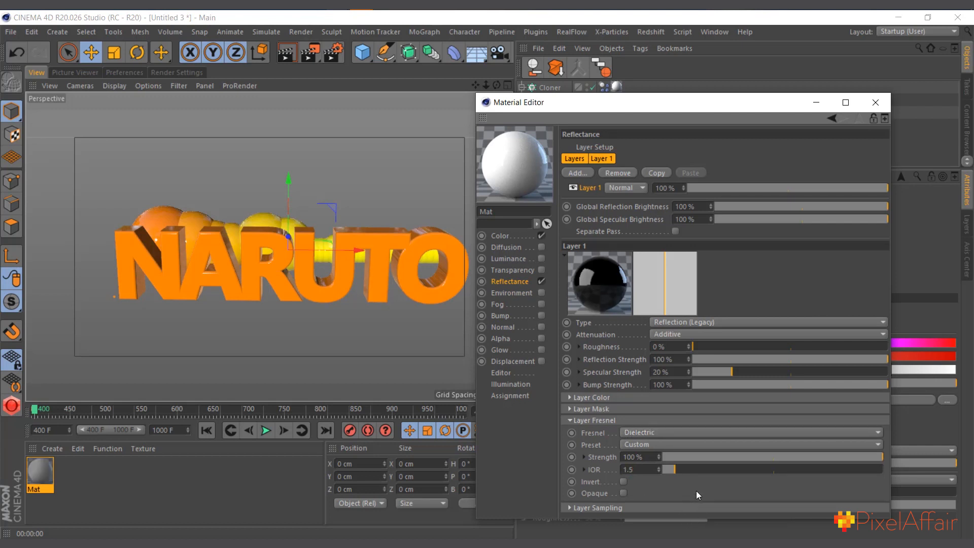
left_click(875, 102)
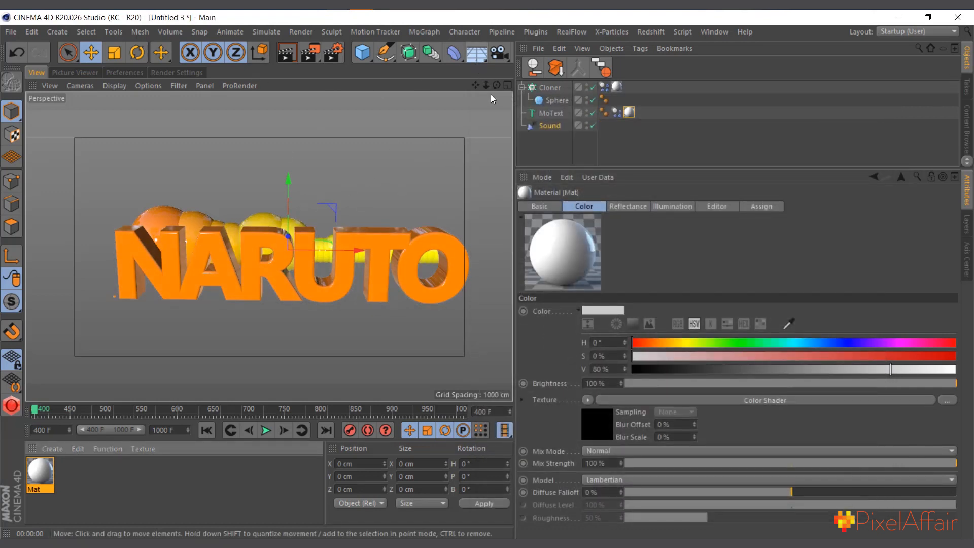
Add a Plane, lower it beneath the text to about Y -458 cm, and scale it up to about 8300 cm square.
left_click_drag(476, 87, 460, 85)
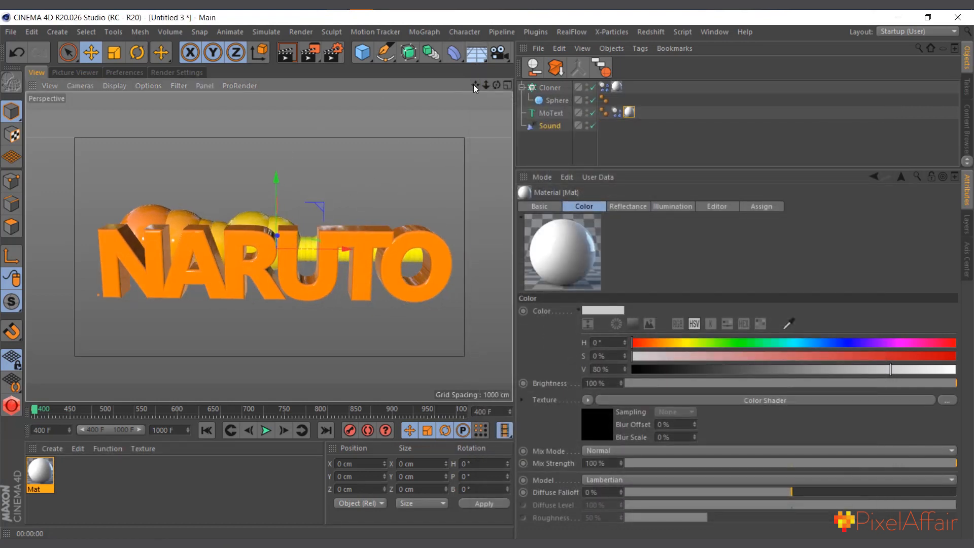
left_click(362, 59)
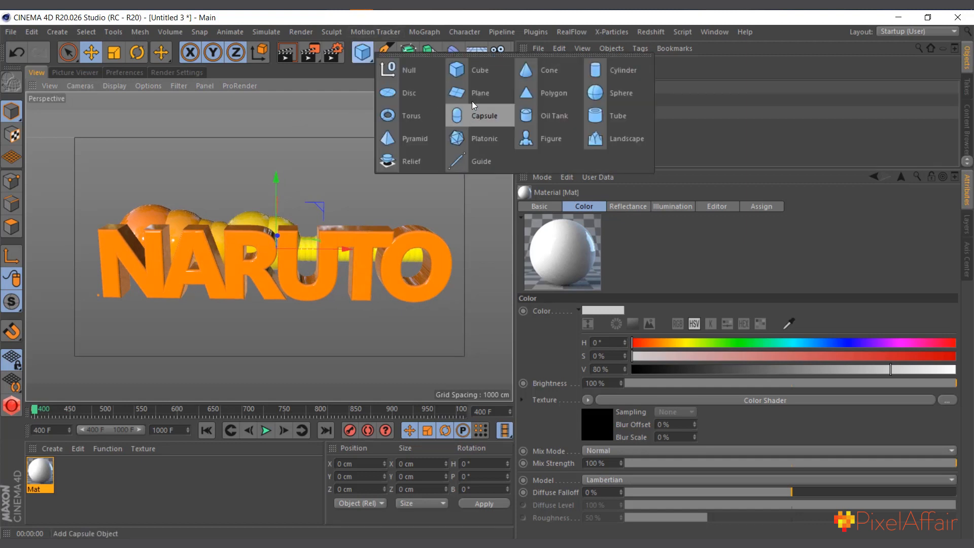
left_click(471, 97)
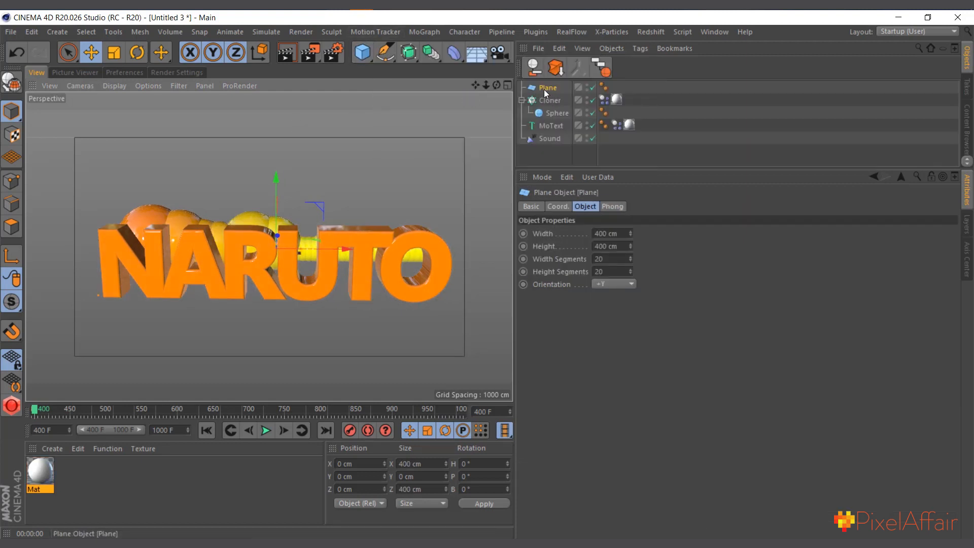
left_click_drag(277, 184, 272, 233)
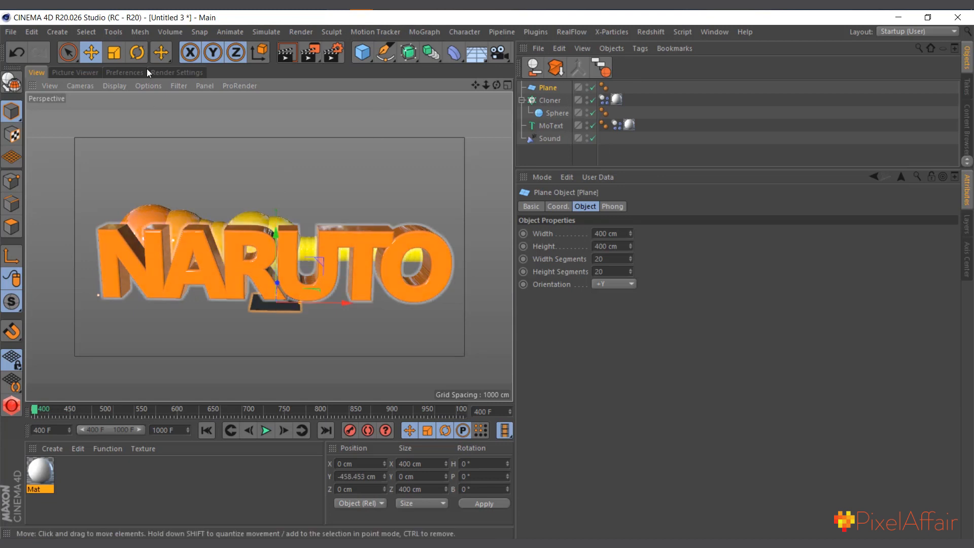
left_click(115, 53)
left_click_drag(164, 300, 573, 301)
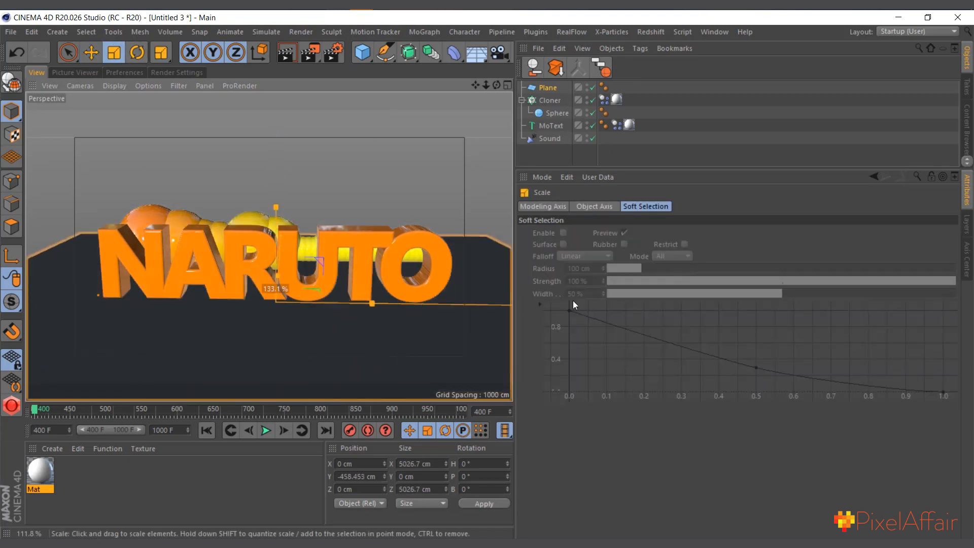
Set the Plane's width to 10000 cm and its height to 15000 cm.
left_click(545, 87)
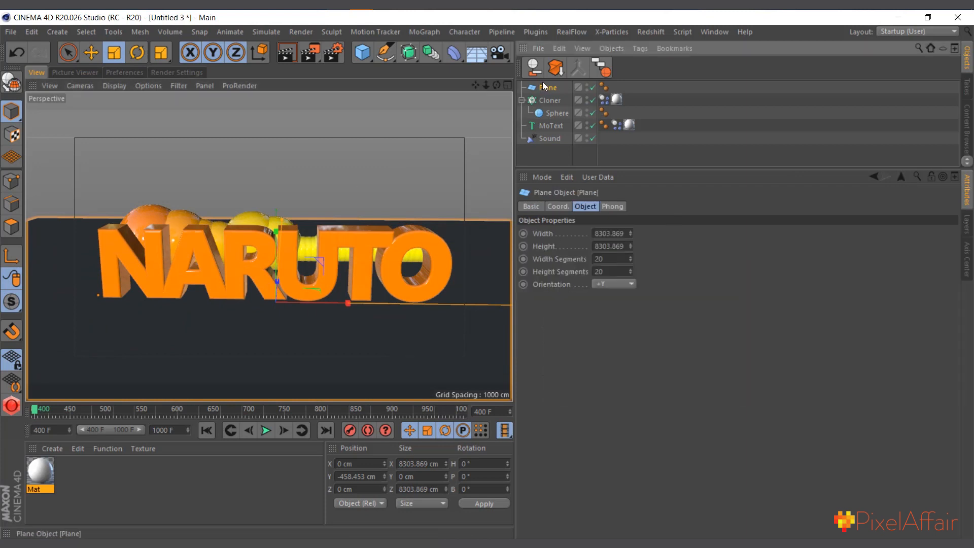
double_click(614, 233)
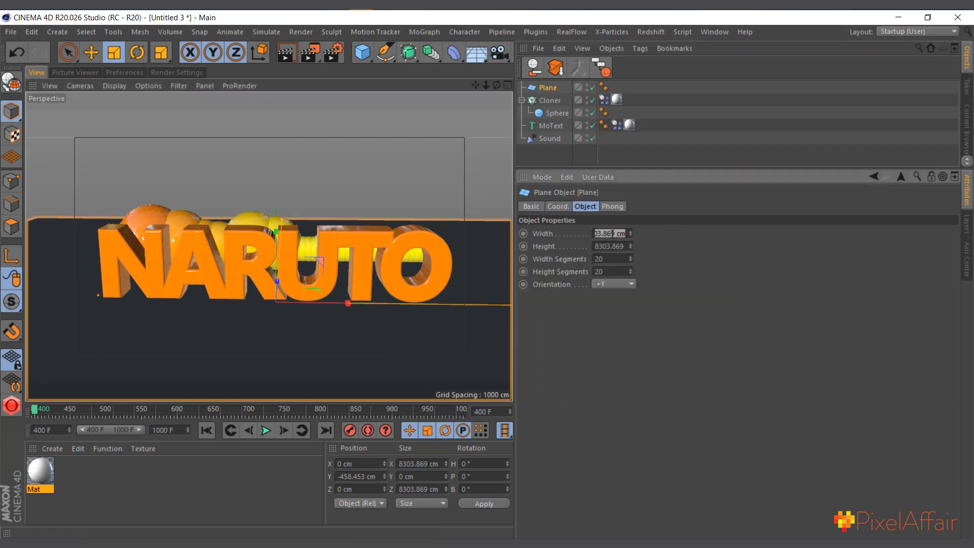
type("10000")
double_click(610, 245)
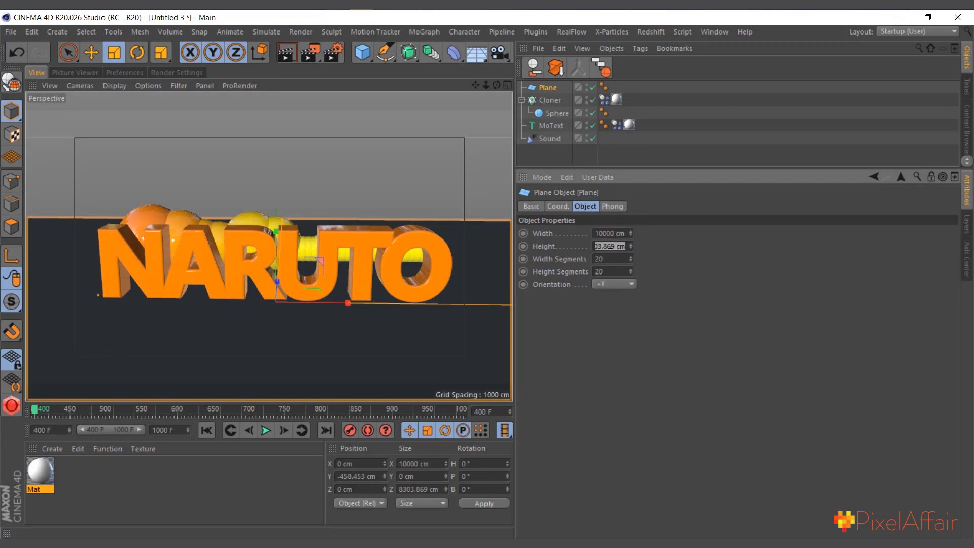
type("15000")
key("Return")
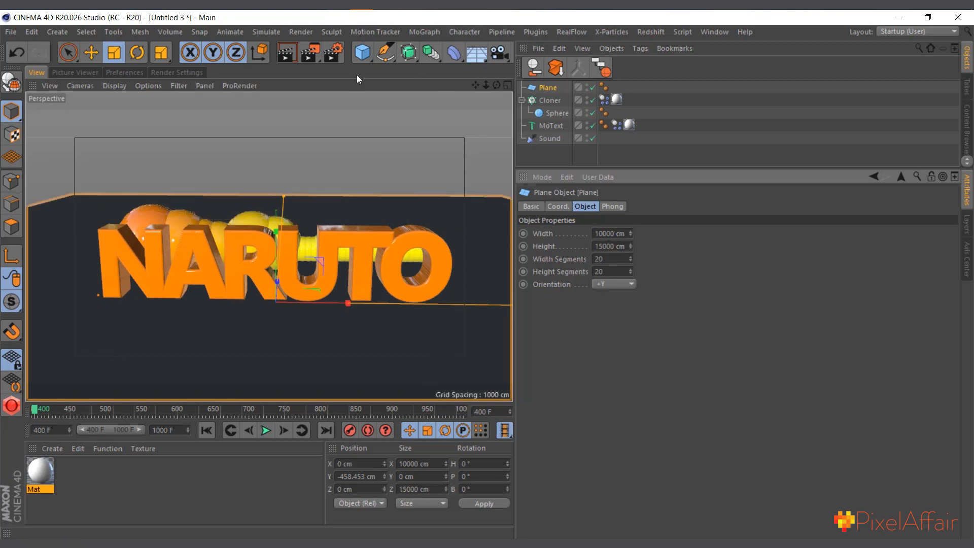
Add a Bend deformer and make it a child of the Plane.
left_click(456, 52)
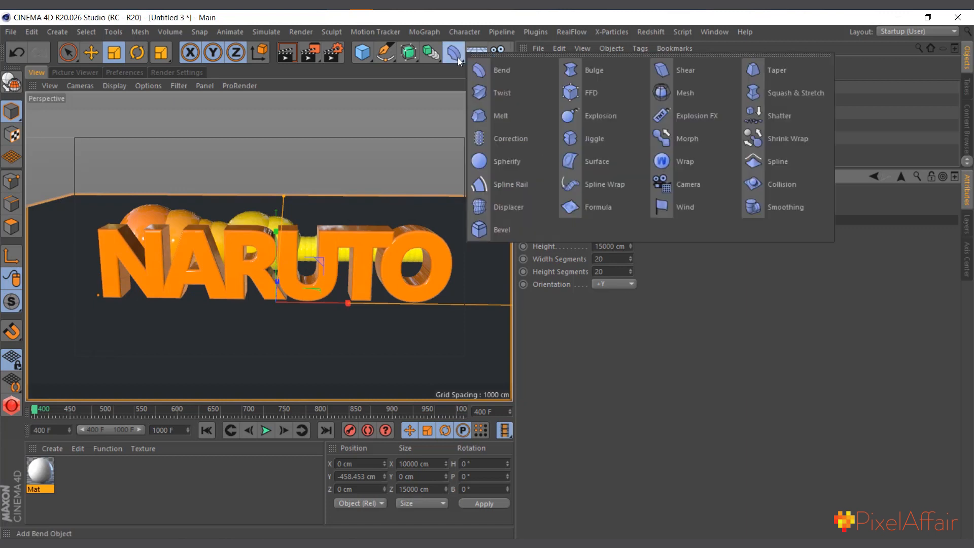
left_click(479, 70)
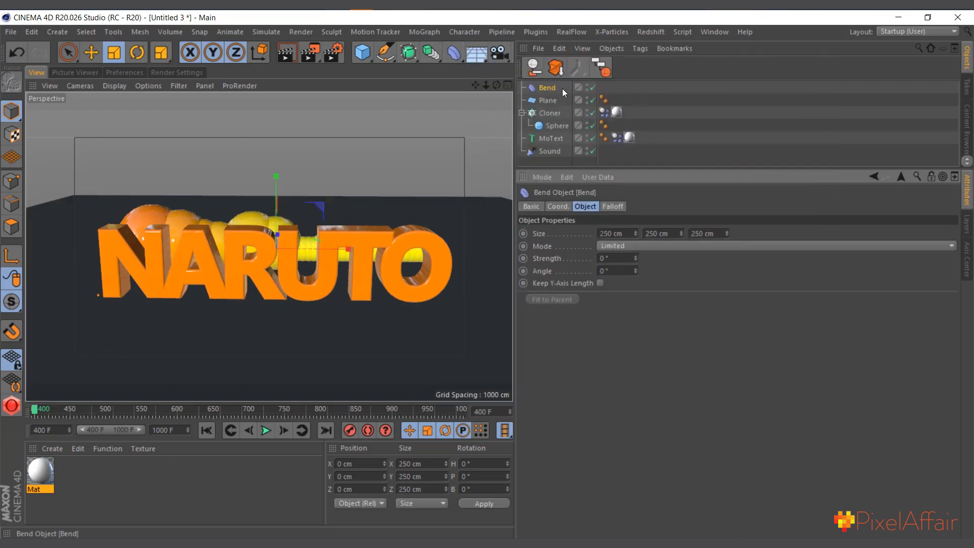
left_click_drag(548, 87, 550, 101)
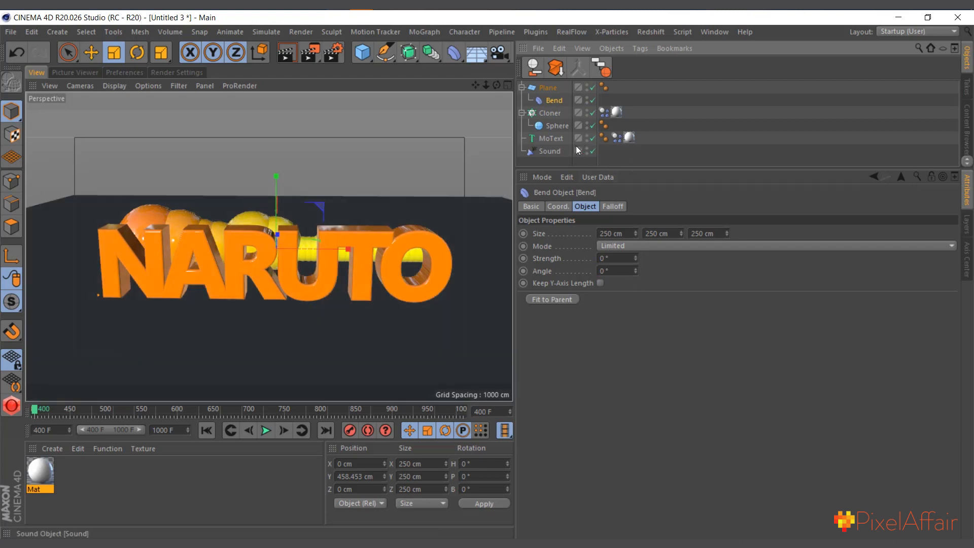
Rotate the Bend deformer's heading to -90°.
left_click_drag(496, 85, 279, 224)
scroll(279, 225, "up", 3)
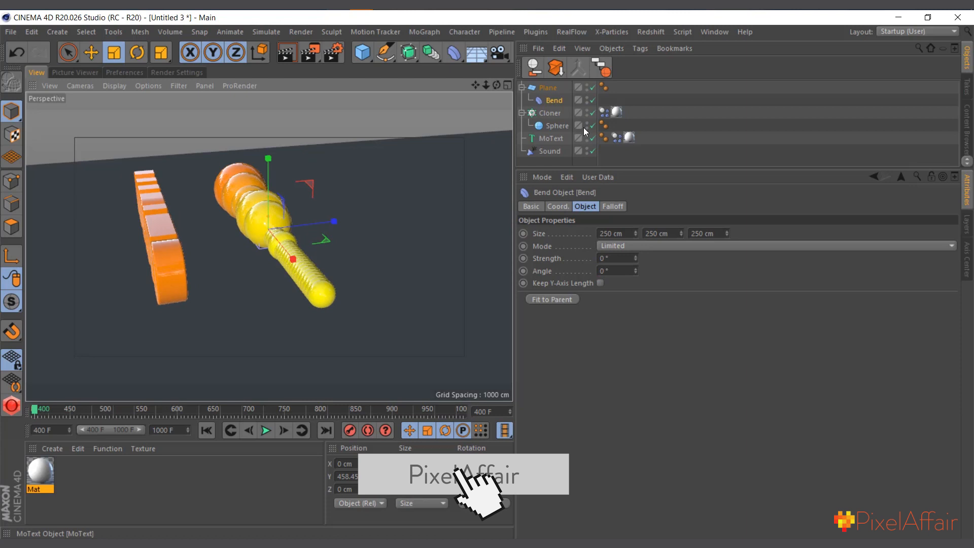
left_click(548, 101)
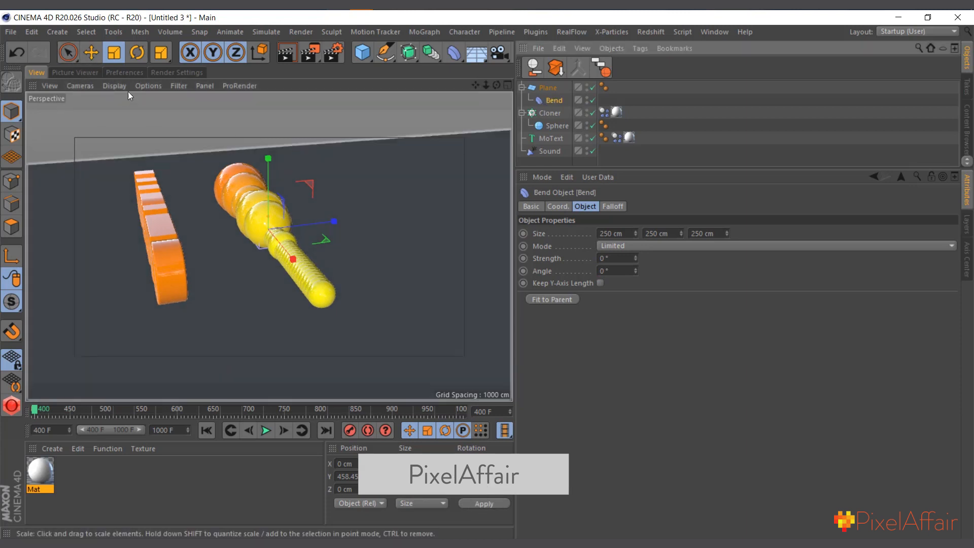
left_click(136, 52)
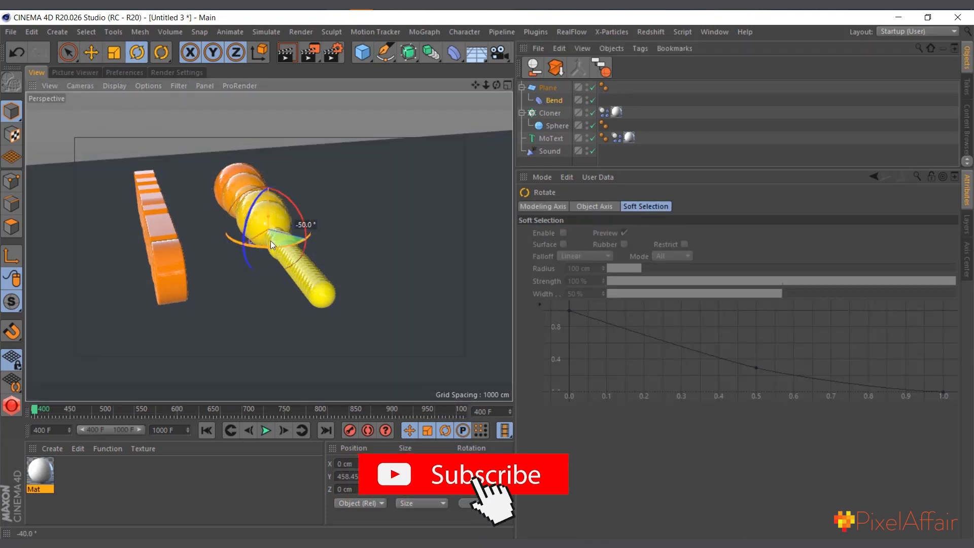
left_click_drag(270, 241, 251, 236)
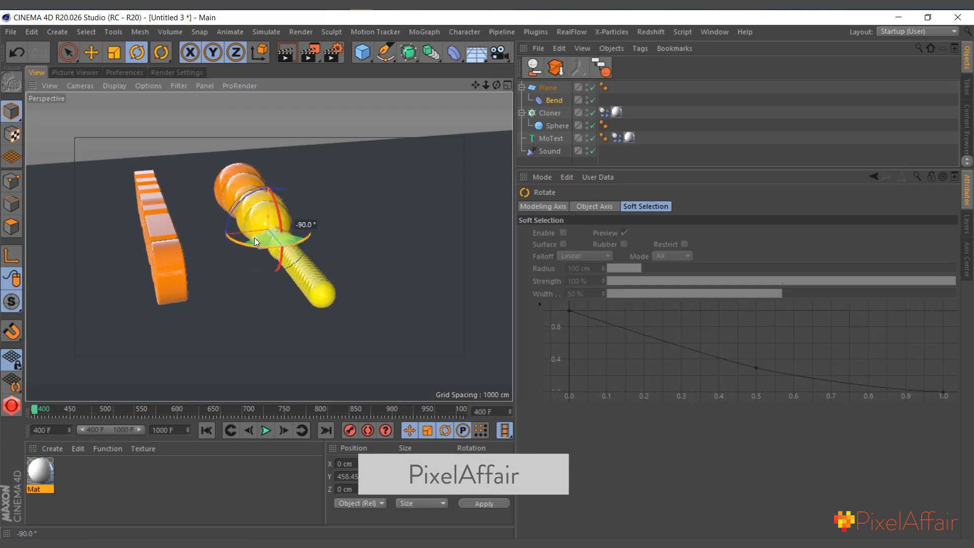
Try a Bend strength of 164° on the floor plane, and undo the last rotation of the deformer.
left_click(553, 99)
left_click_drag(635, 261, 593, 161)
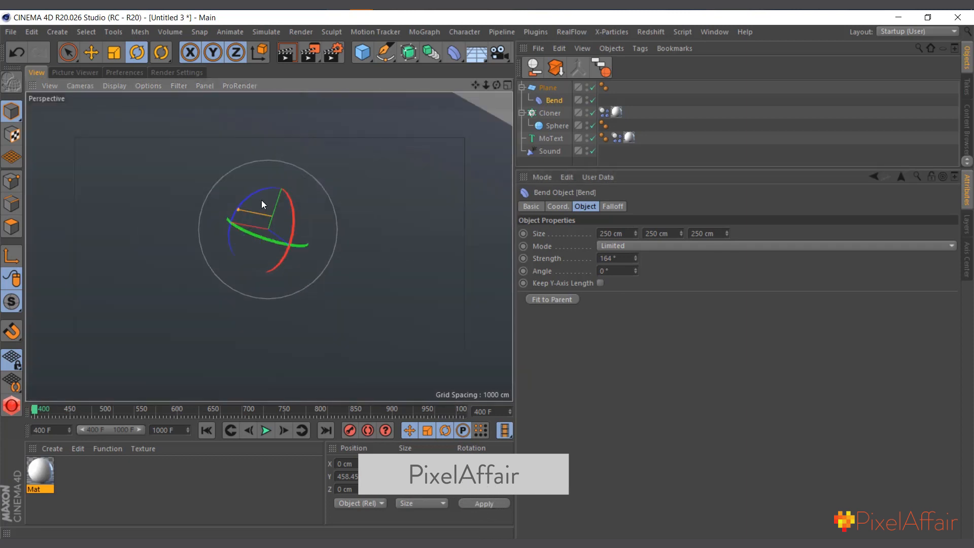
key("ctrl+z")
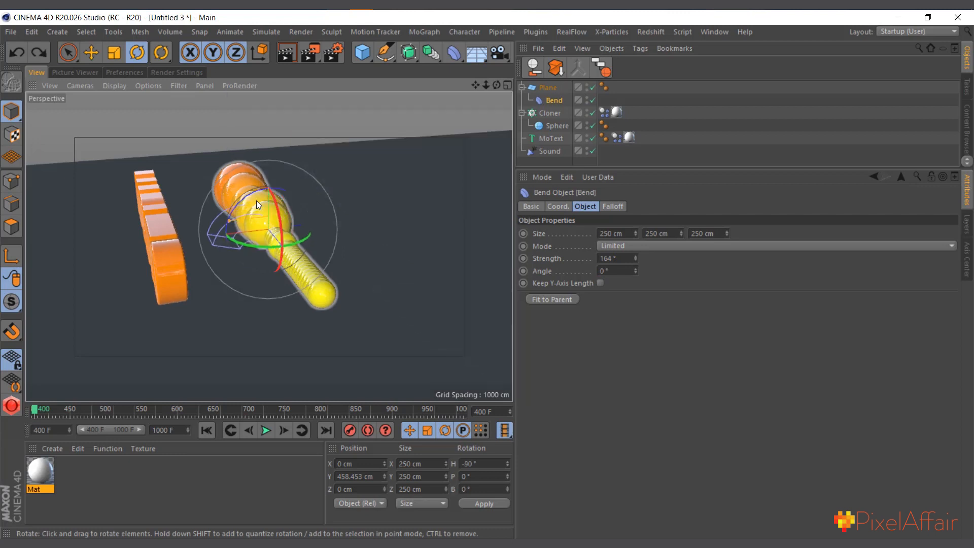
Rotate the Bend deformer's bank to -90° and set its strength to 39° to curve the plane upward.
left_click_drag(249, 200, 298, 203)
left_click_drag(636, 260, 638, 260)
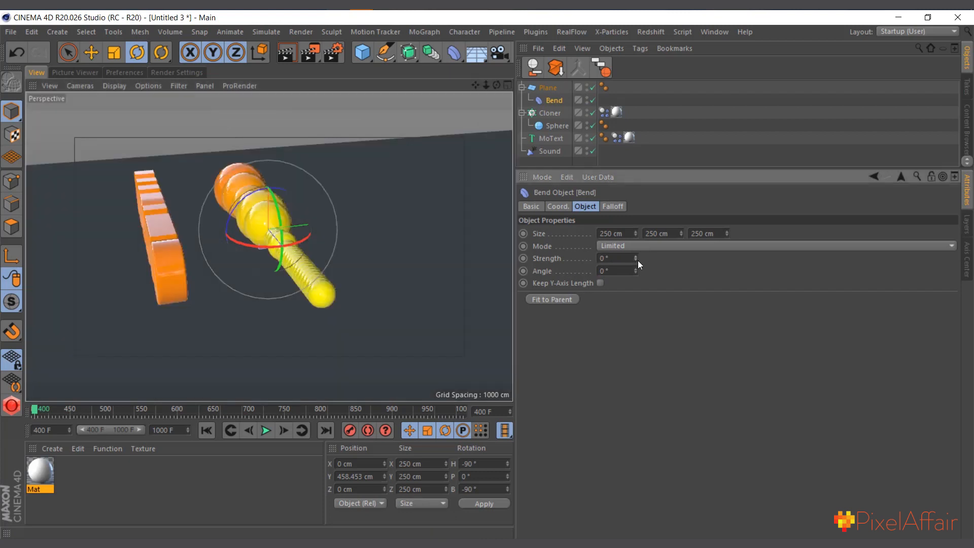
left_click_drag(317, 224, 235, 247, "alt")
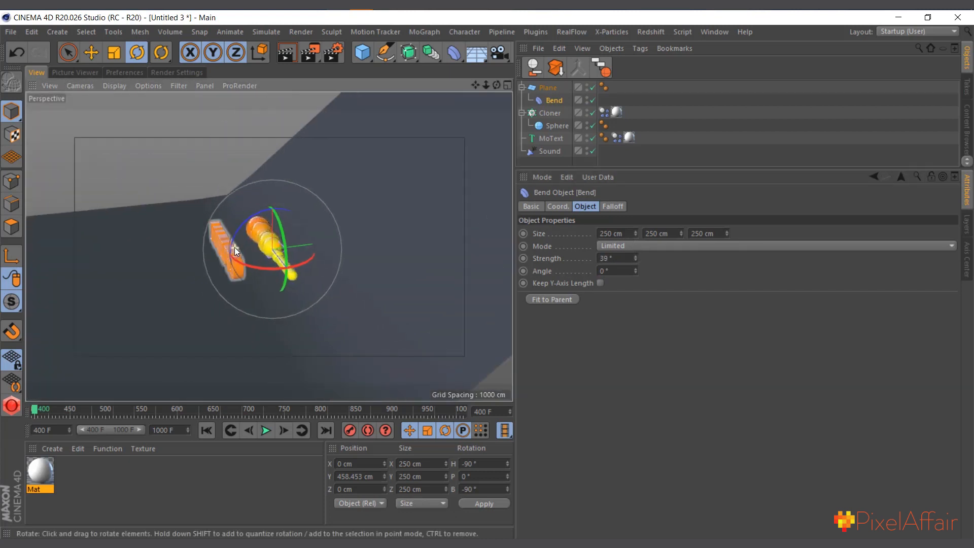
Move the plane back along the Z axis to about 2249 cm.
left_click(548, 90)
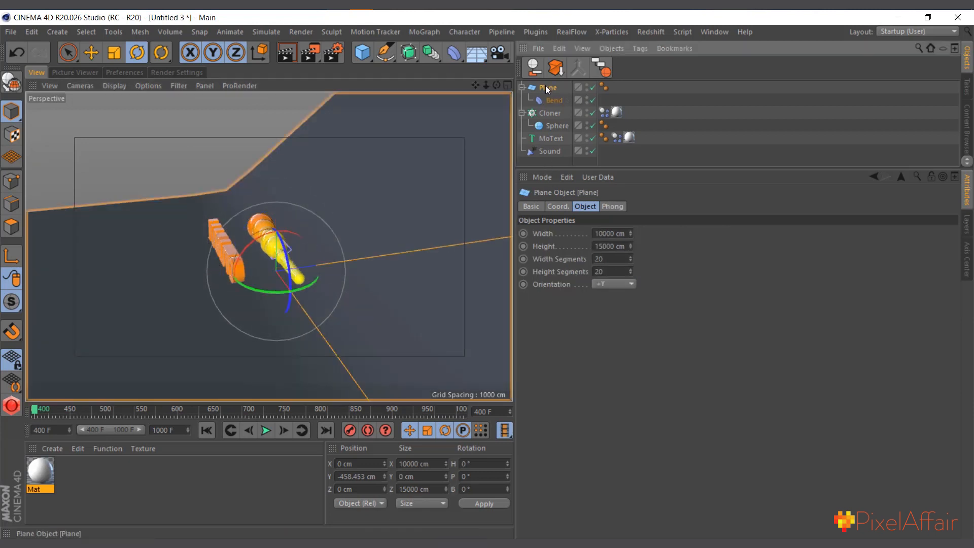
left_click(90, 53)
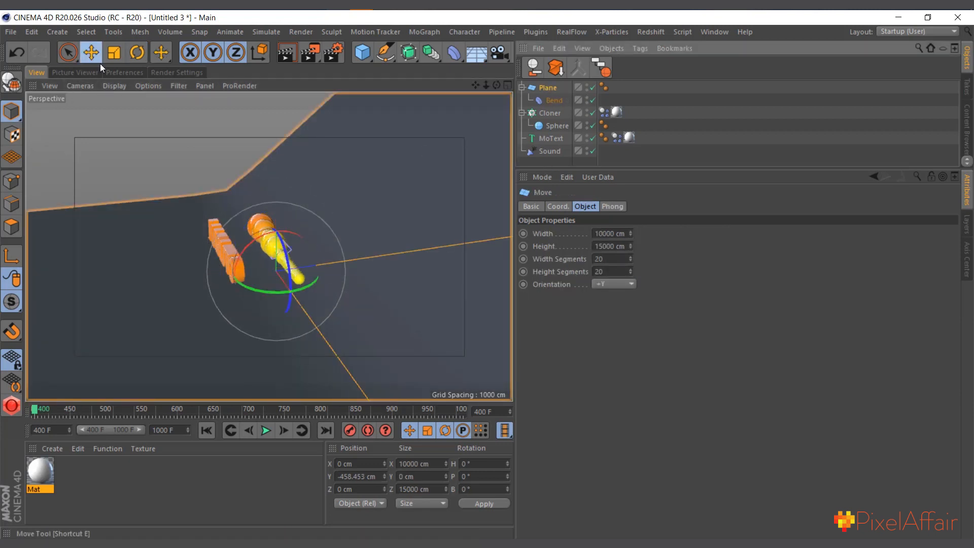
left_click_drag(364, 266, 437, 260)
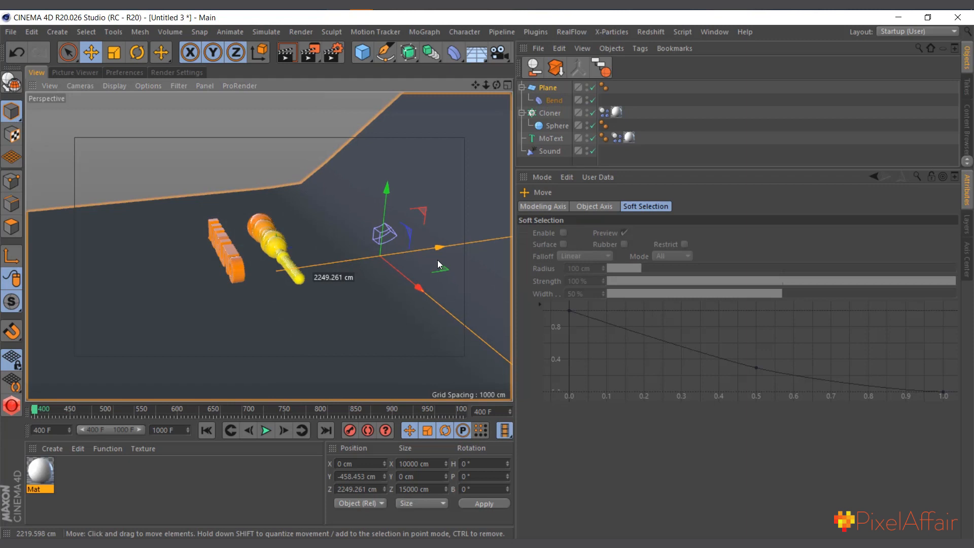
Switch the viewport shading to show mesh lines on the objects.
left_click(539, 88)
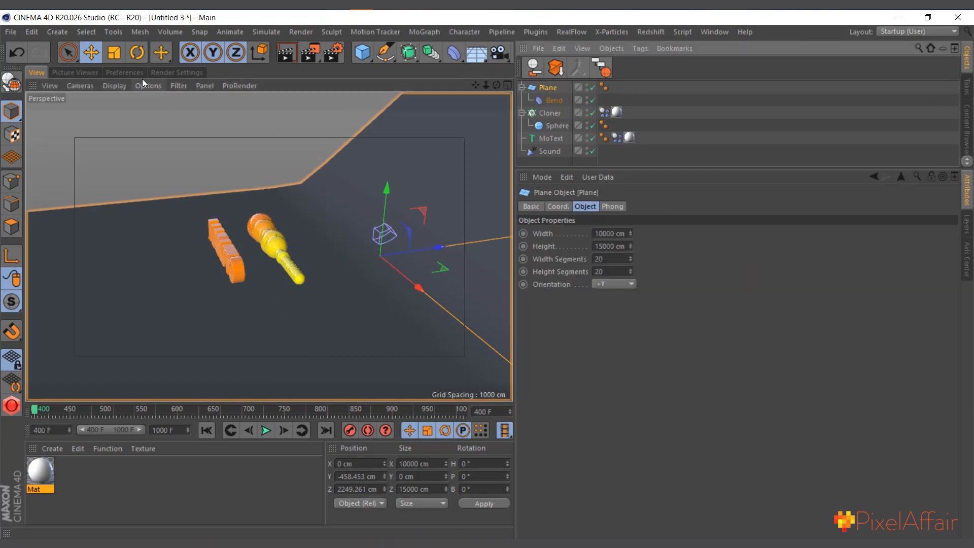
left_click(121, 85)
left_click(131, 120)
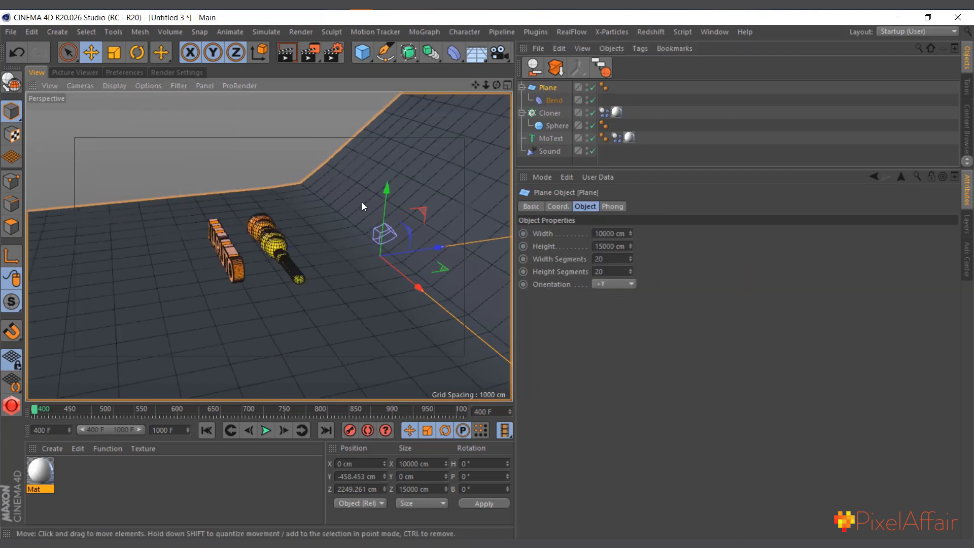
scroll(206, 285, "down", 1)
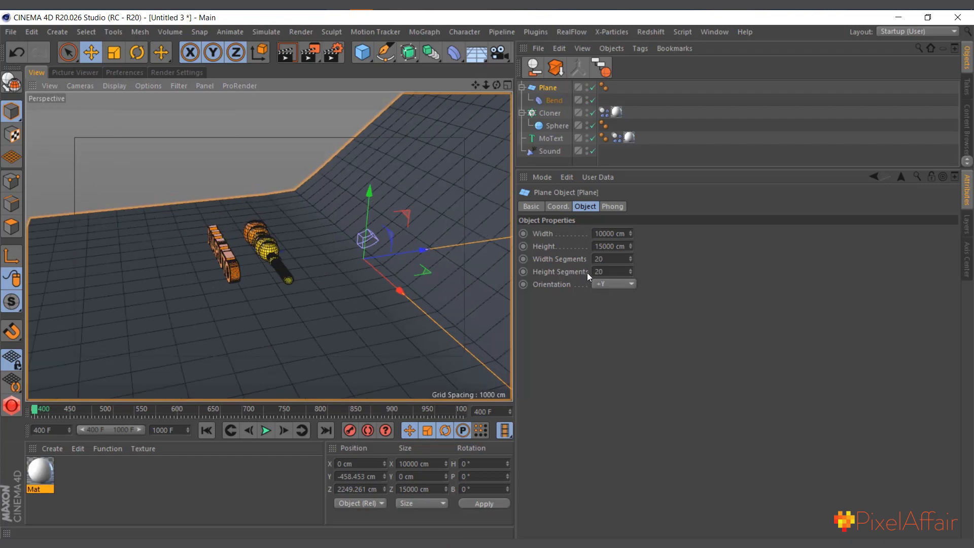
Set the plane to 4 width segments and 150 height segments.
left_click_drag(631, 274, 624, 214)
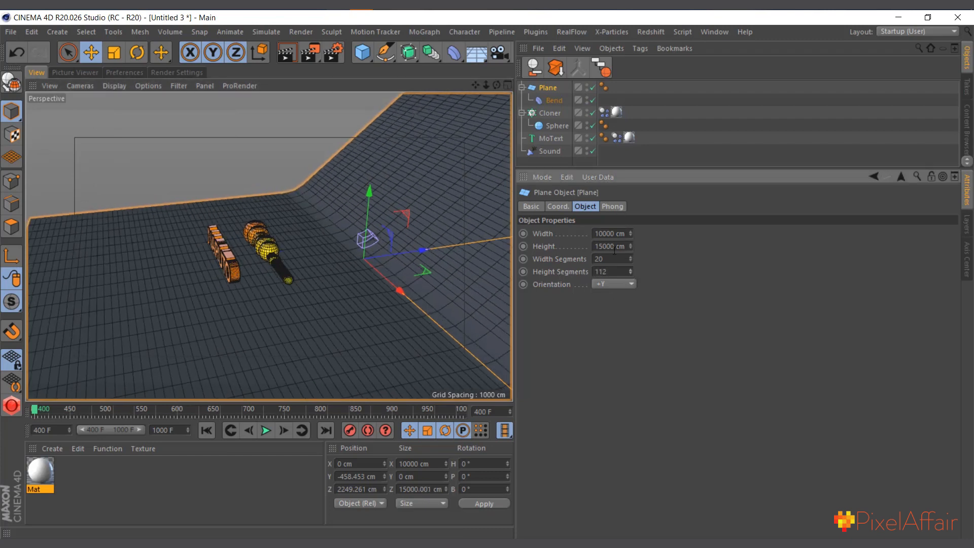
type("1")
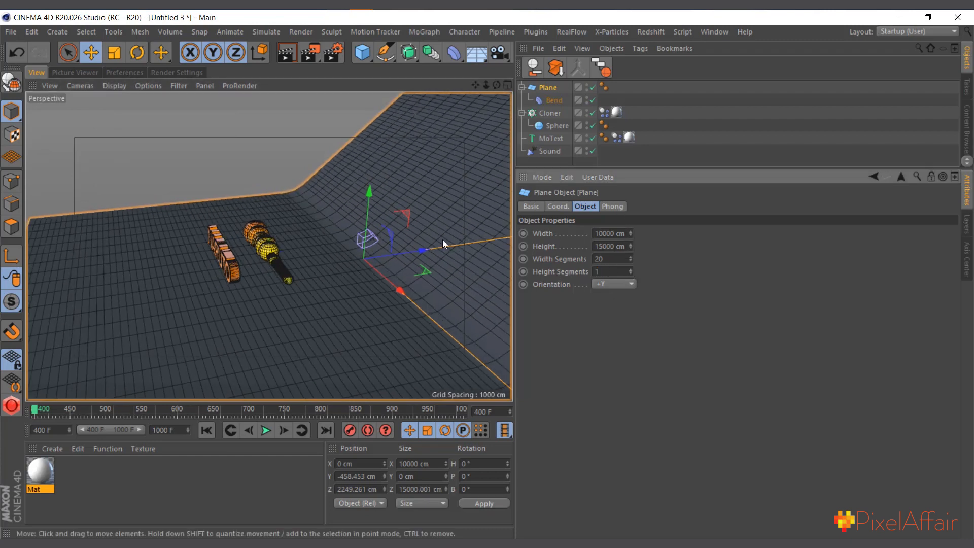
type("20")
key("Return")
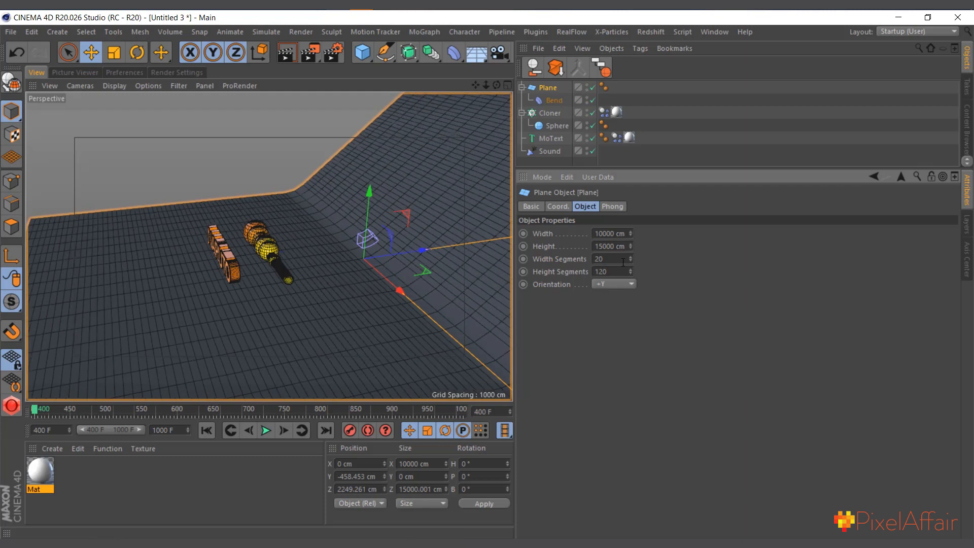
key("Return")
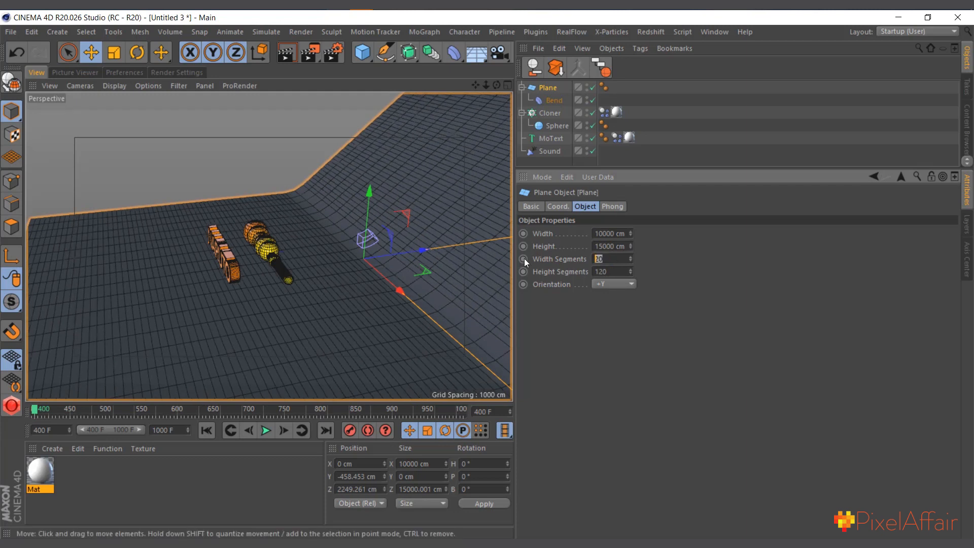
type("4")
key("Return")
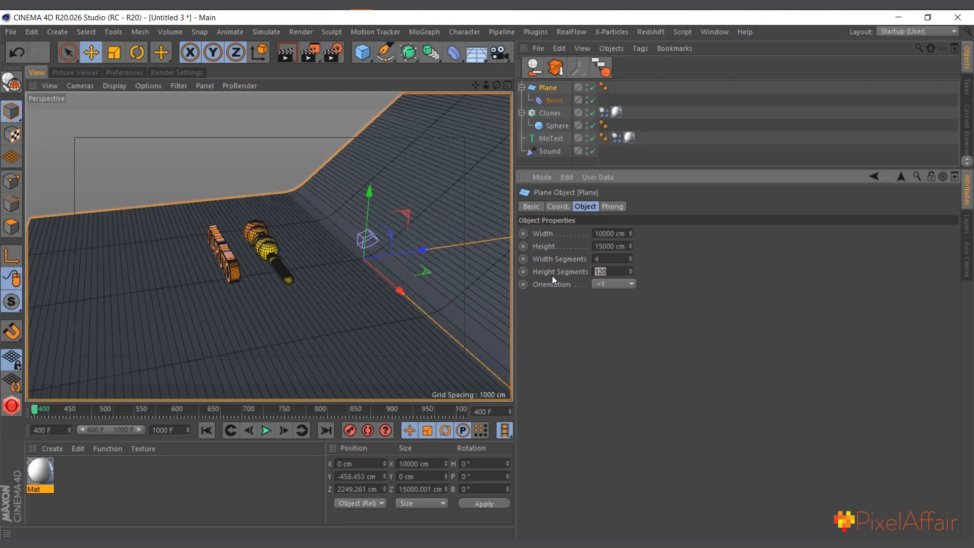
type("150")
key("Return")
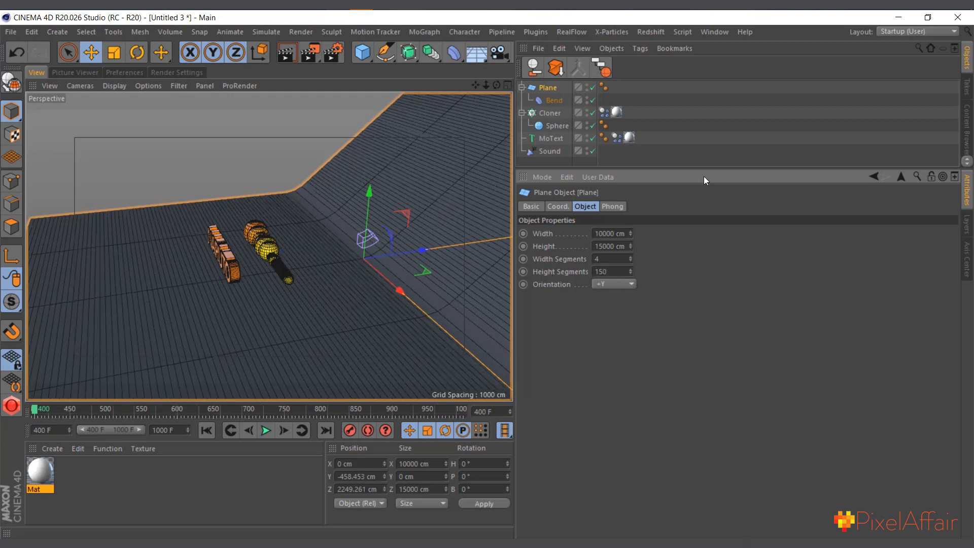
Scale the Bend deformer up uniformly to about 3296 cm for a wider, softer curve.
left_click(551, 99)
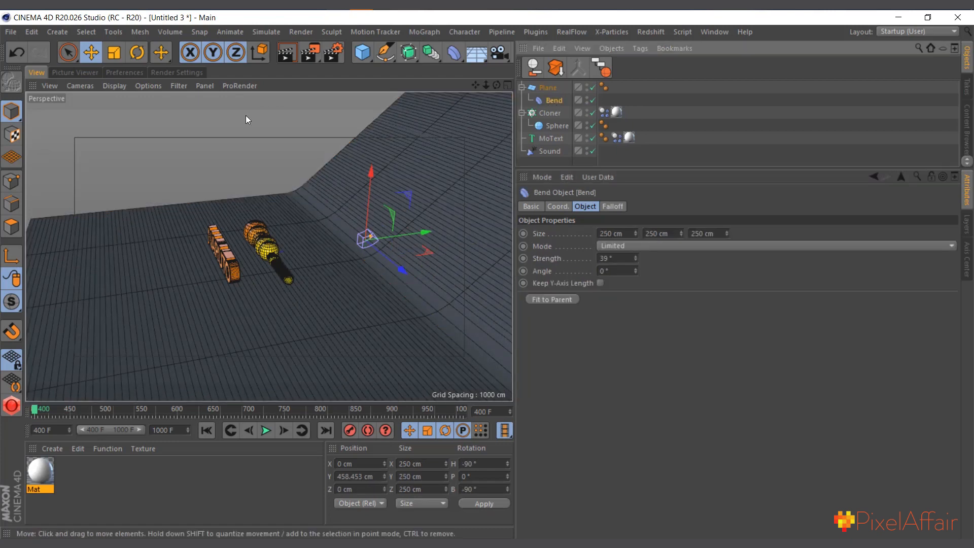
left_click(114, 52)
left_click_drag(275, 274, 803, 170)
left_click_drag(259, 312, 457, 277)
left_click_drag(248, 309, 603, 130)
Enable Keep Y-Axis Length on the Bend deformer and clear the selection.
left_click(548, 89)
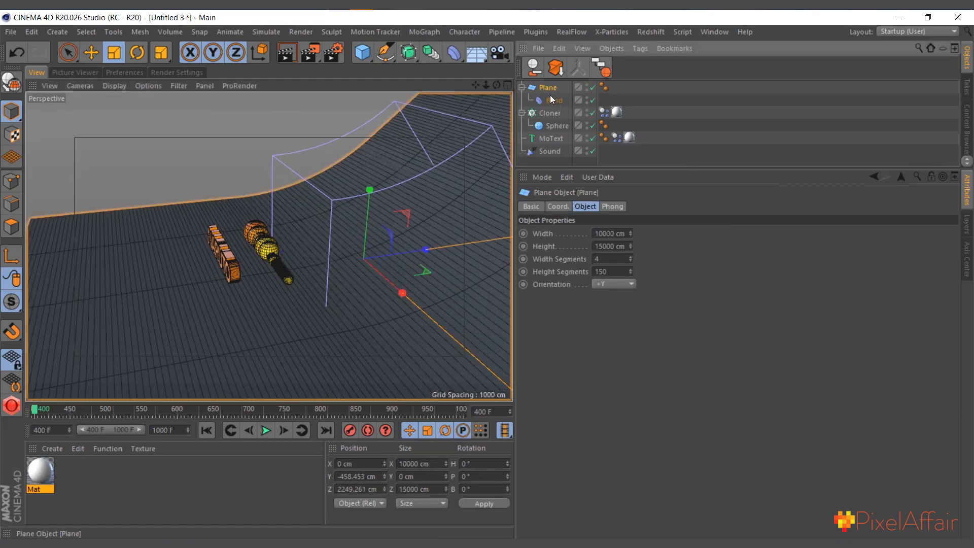
left_click(553, 101)
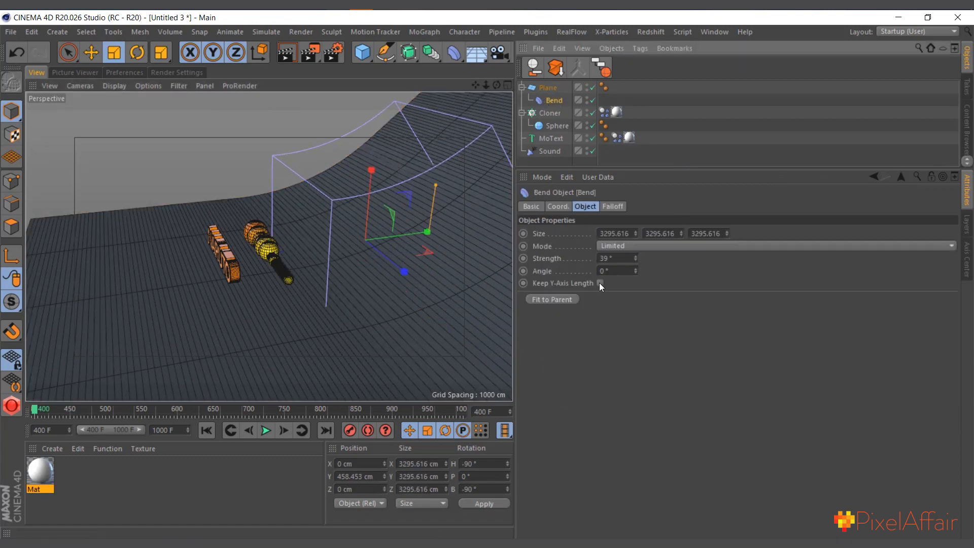
left_click(599, 282)
left_click(604, 107)
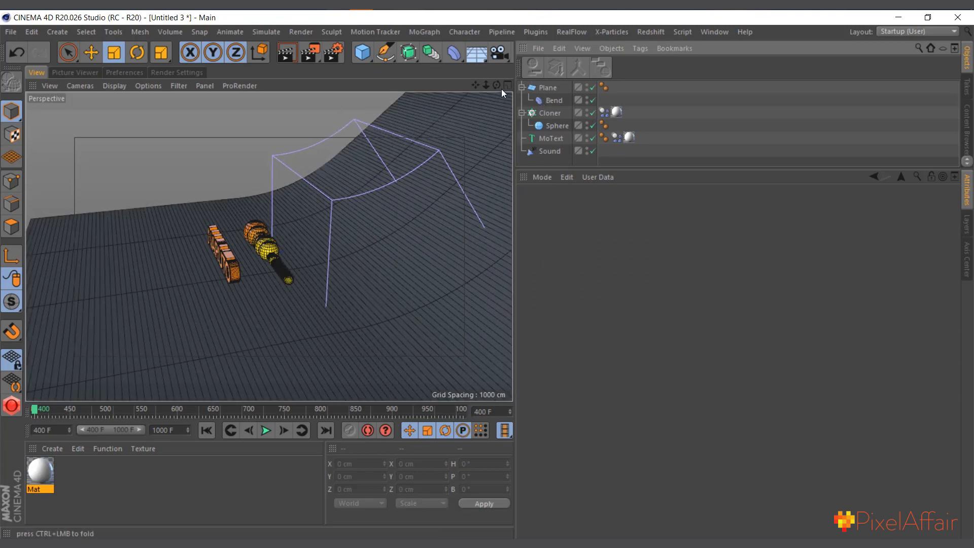
Add a camera facing the front of the text and set its heading and pitch to 0°.
left_click_drag(497, 85, 541, 57)
left_click(492, 54)
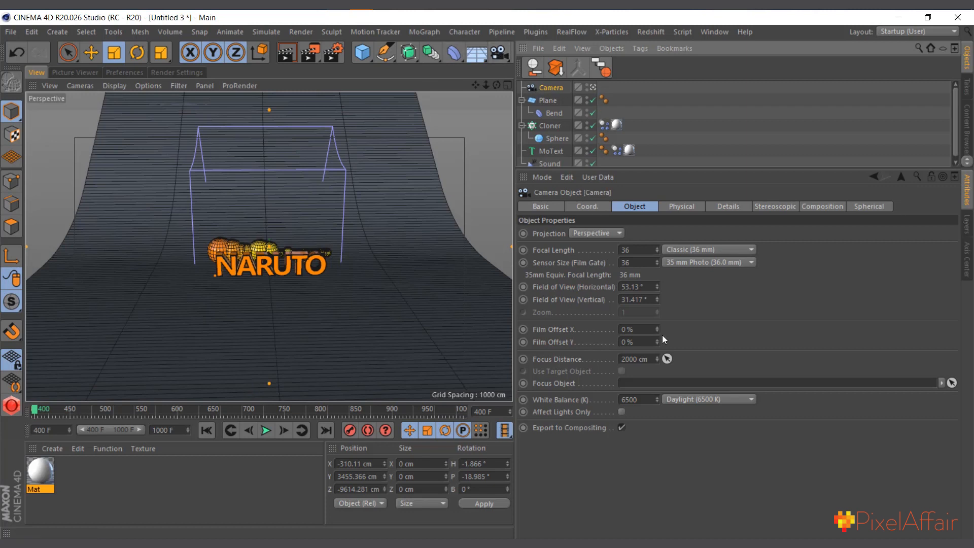
left_click(584, 207)
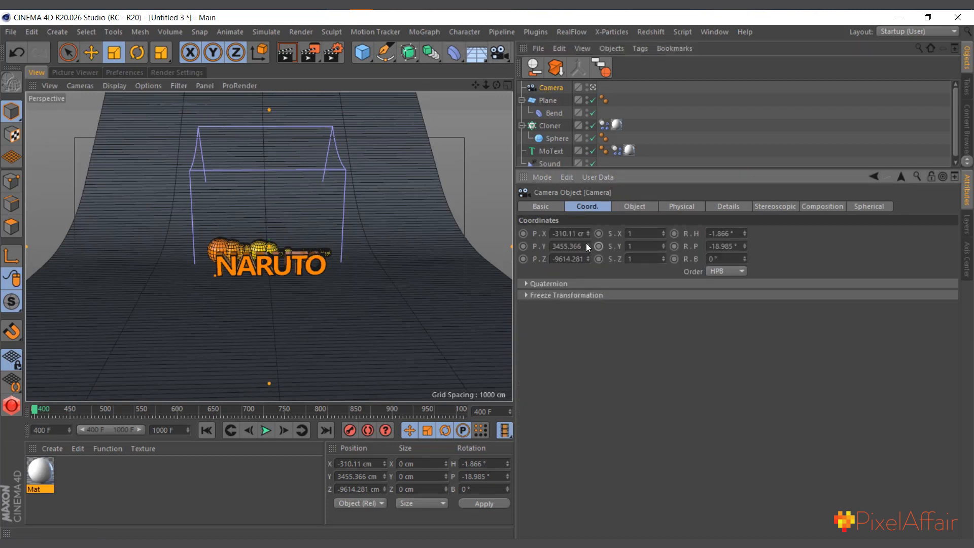
left_click(724, 235)
type("0")
key("Tab")
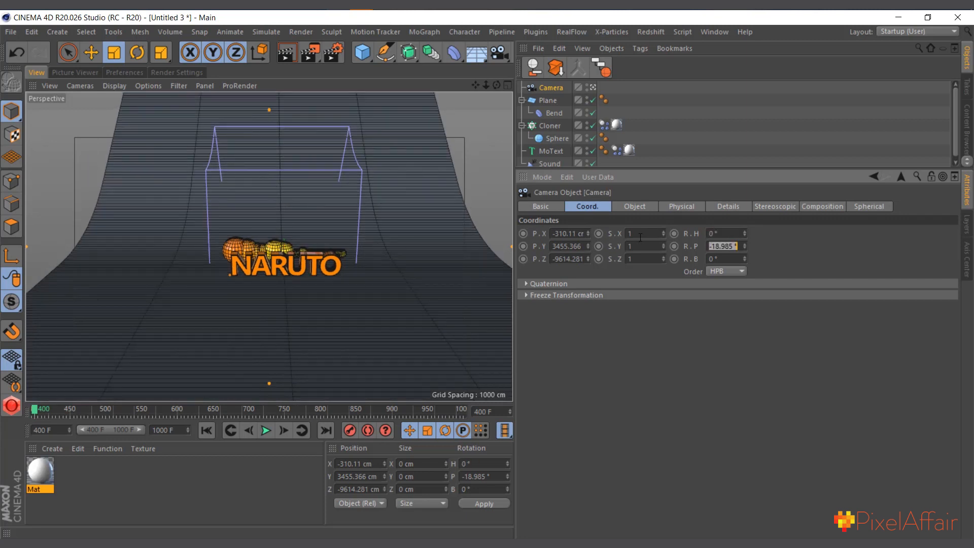
type("0")
Set the camera's X and Y positions to 0 cm.
left_click(580, 234)
type("0")
key("Tab")
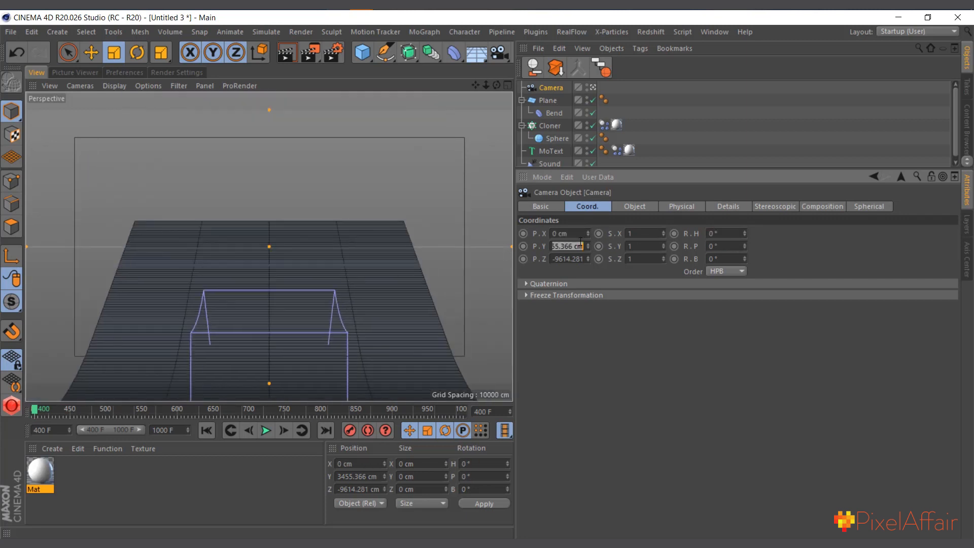
type("0")
key("Return")
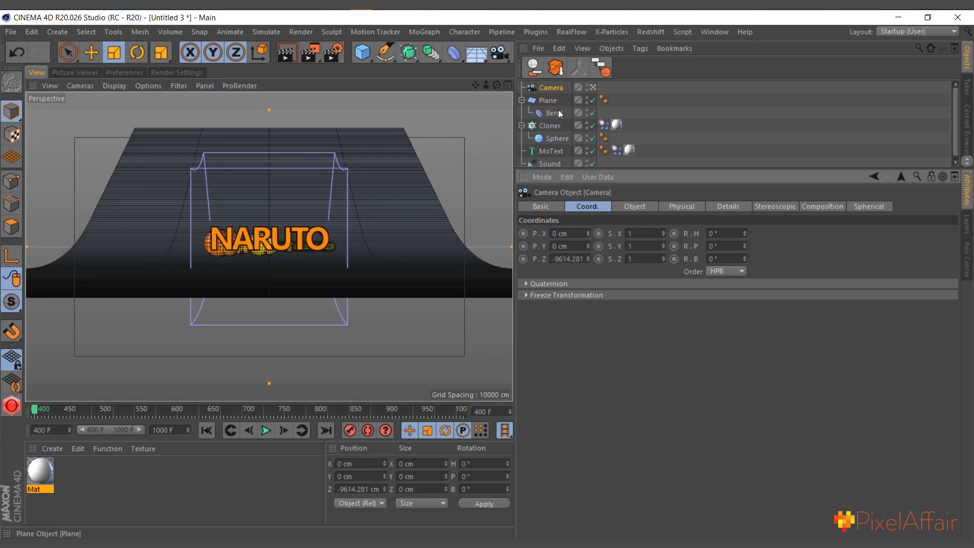
Set the camera's Z position to -4200 cm to frame the NARUTO text.
left_click_drag(590, 258, 618, 222)
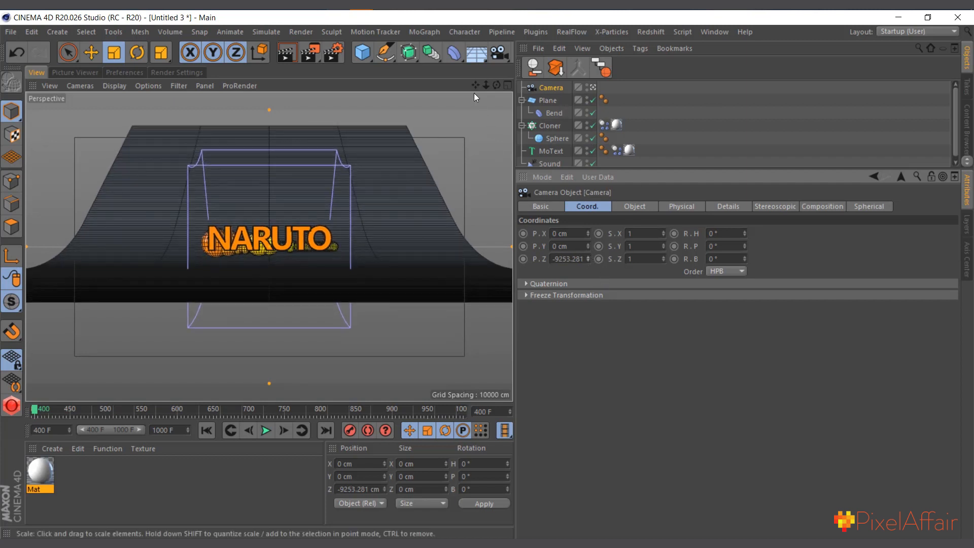
right_click(588, 259)
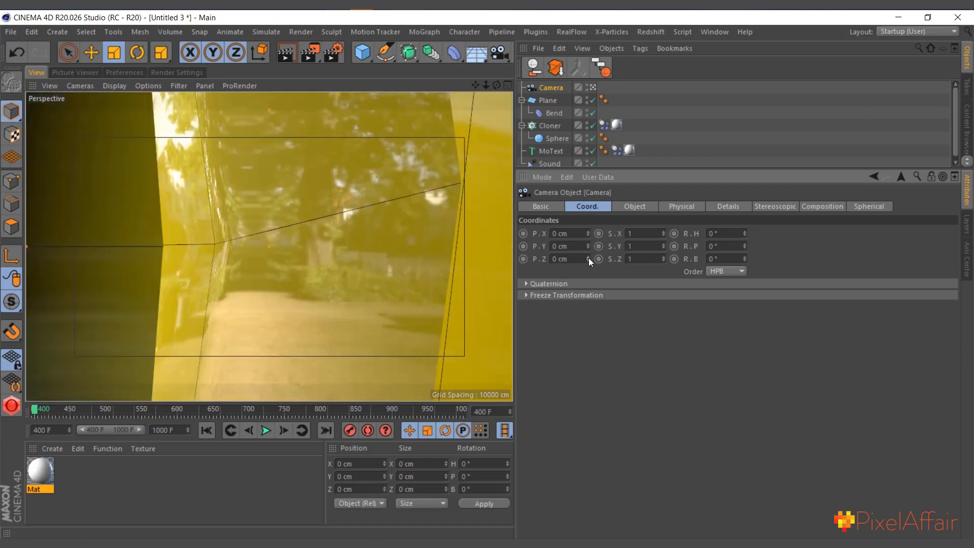
left_click(577, 257)
key("Return")
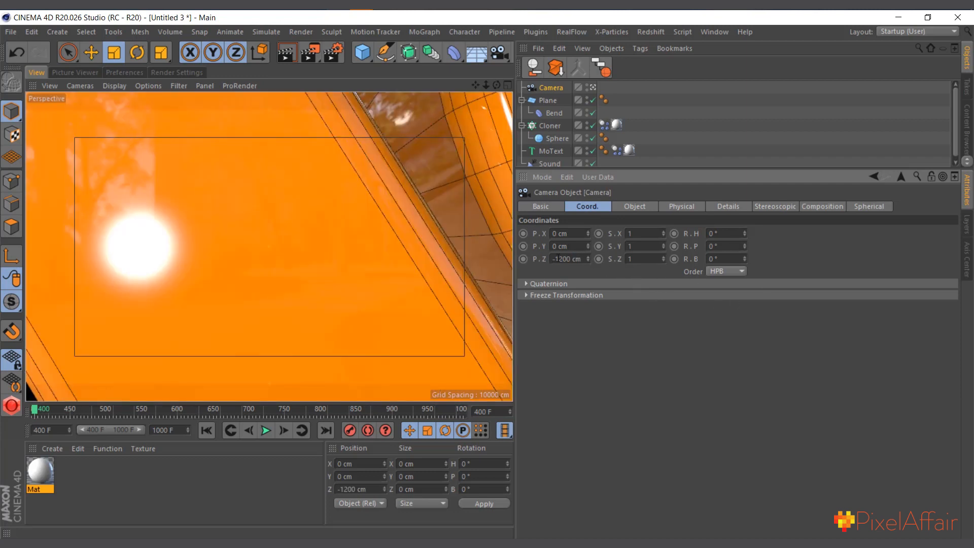
left_click(558, 259)
key("Delete")
type("3")
key("Return")
key("Return")
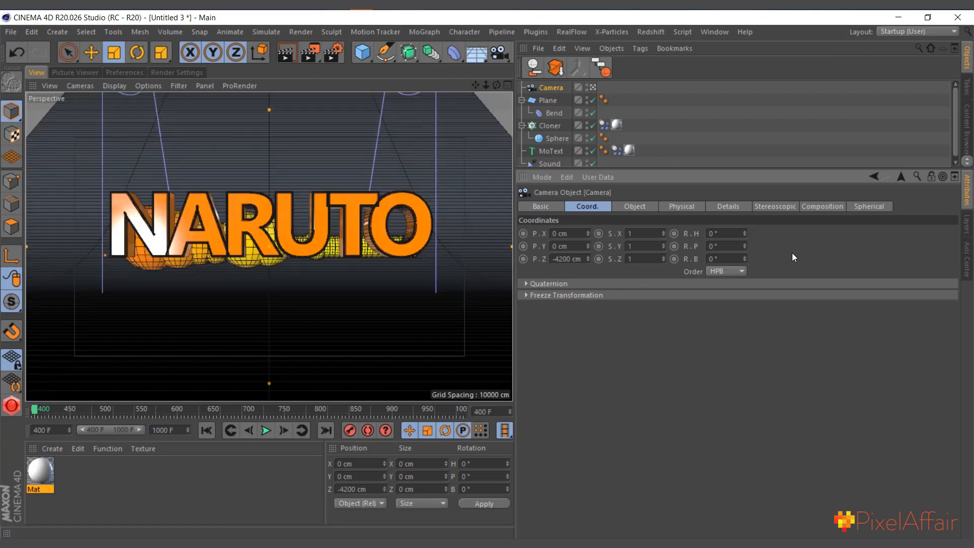
Play the animation through the camera framing, stop it and return to the first frame.
left_click(265, 431)
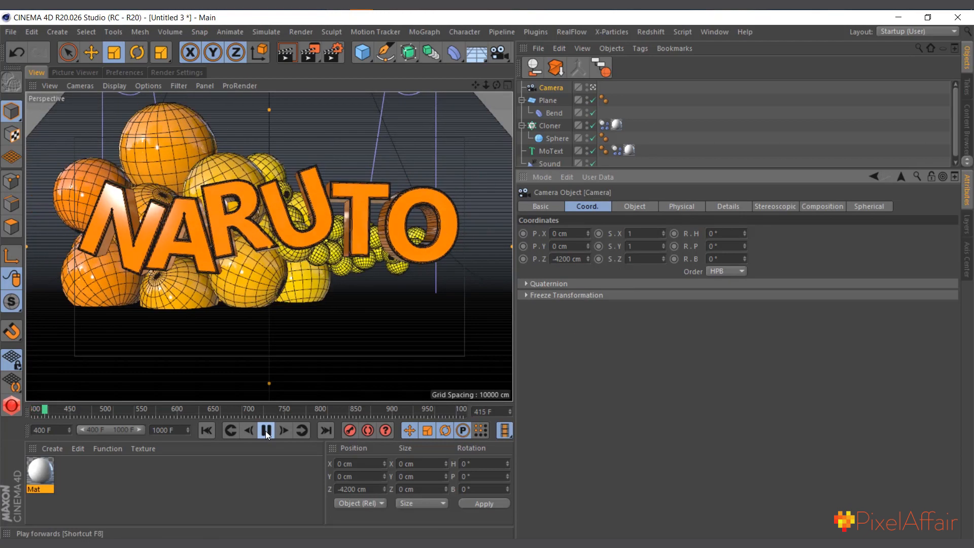
left_click(266, 431)
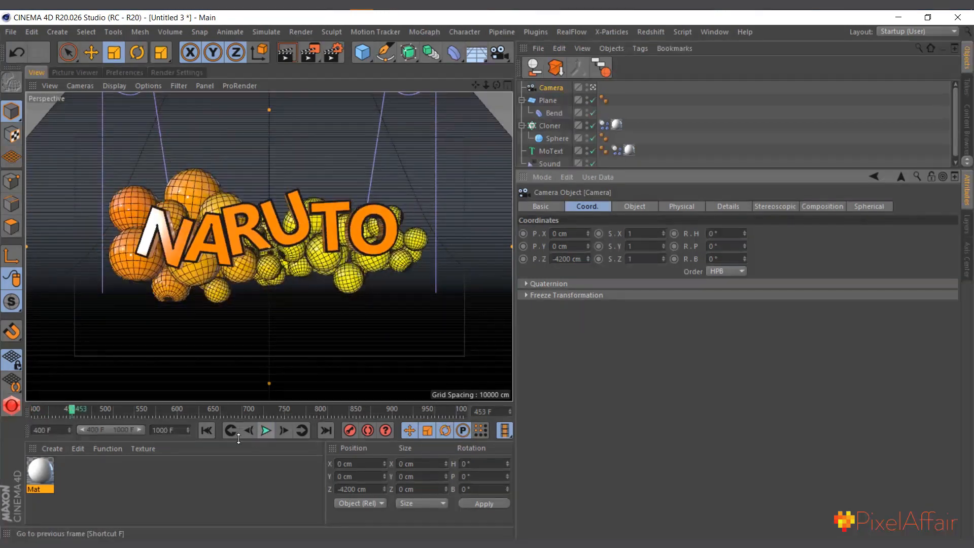
left_click(207, 430)
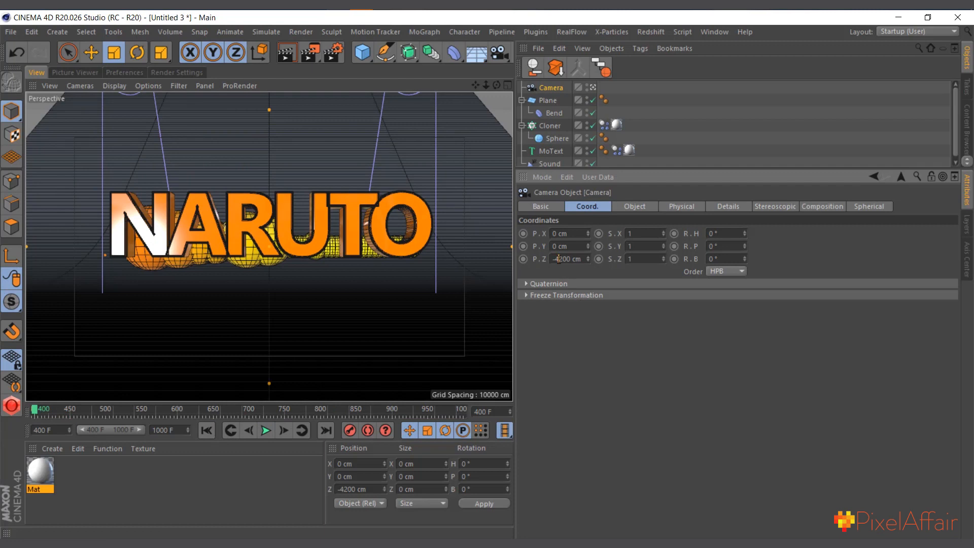
Move the plane down along the Y axis, further below the NARUTO text.
left_click(236, 361)
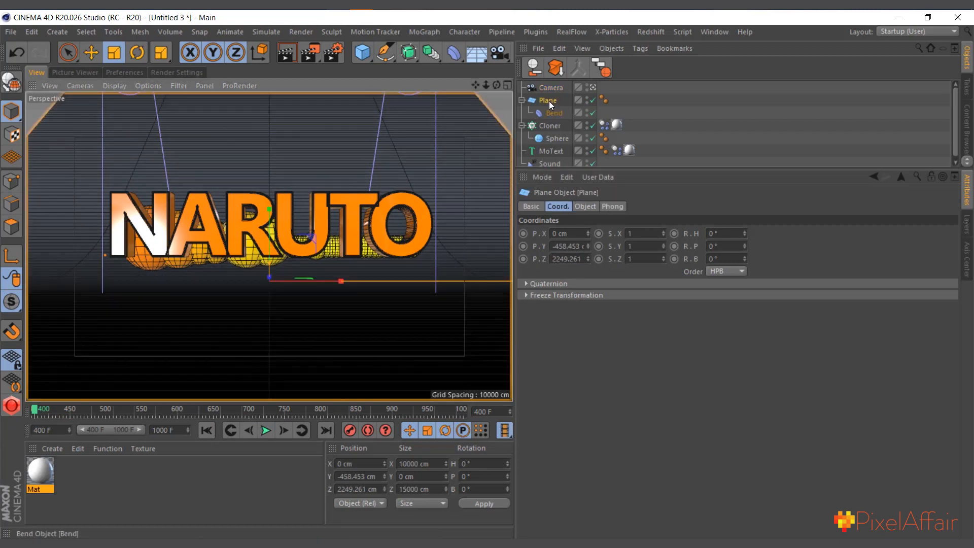
key("e")
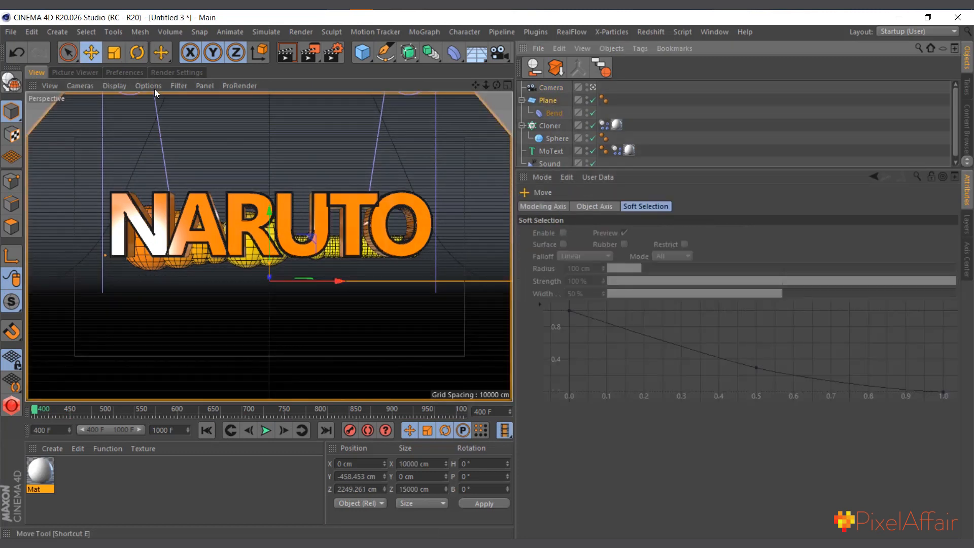
left_click_drag(268, 203, 272, 232)
Set the Bend deformer's strength to 57°.
left_click(549, 114)
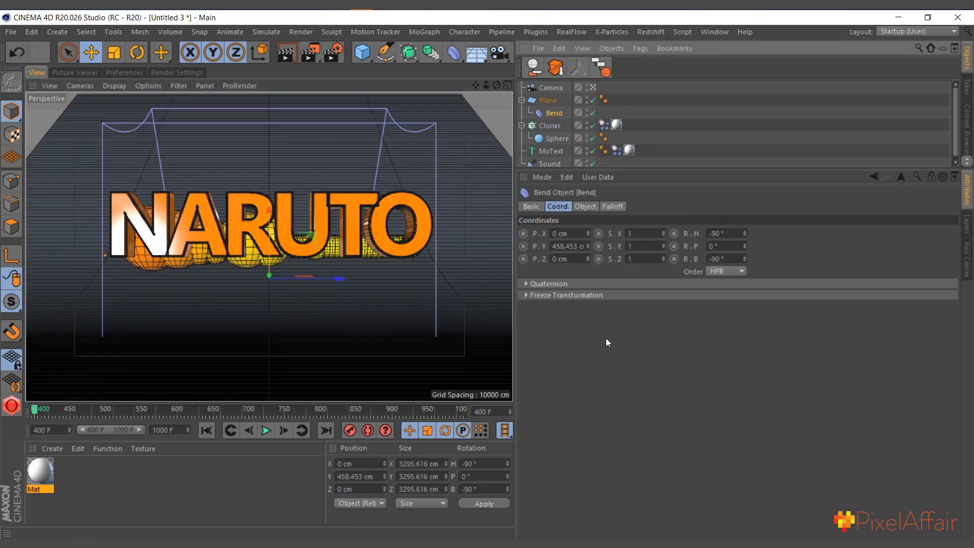
left_click(586, 206)
mouse_move(633, 258)
left_mouse_down()
mouse_move(635, 244)
mouse_move(637, 254)
left_mouse_up()
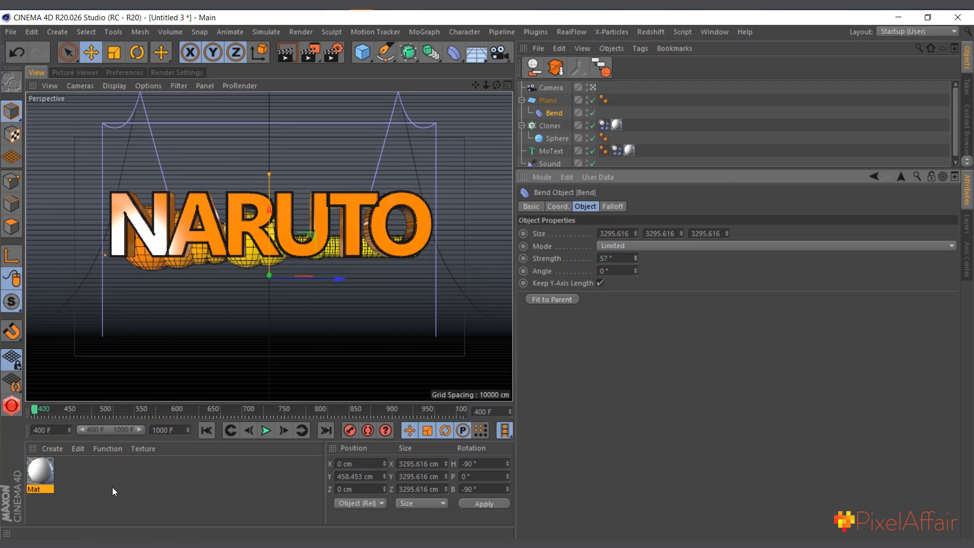
Create a new default material, assign it to the Plane and render the view as a preview.
double_click(157, 485)
left_click_drag(48, 468, 470, 200)
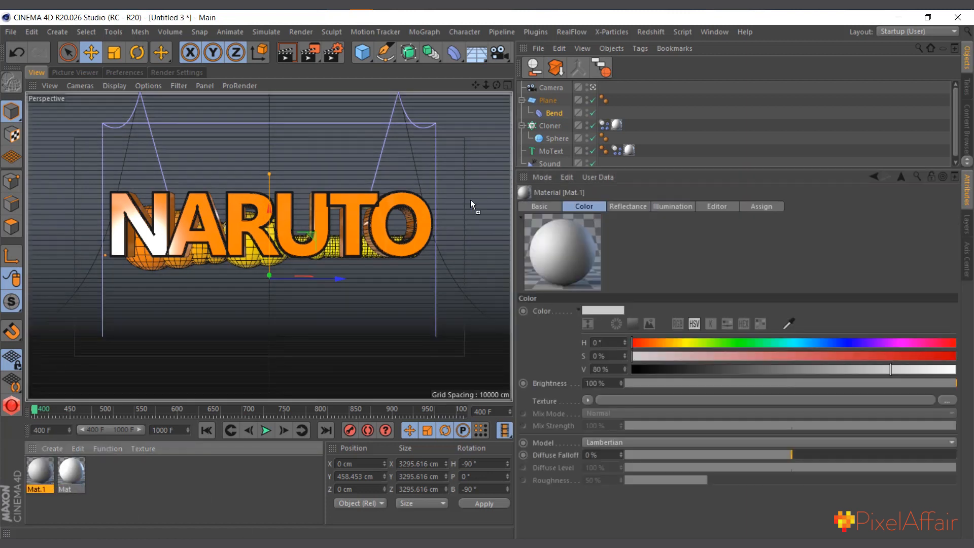
left_click_drag(503, 167, 429, 264)
left_click_drag(528, 111, 549, 102)
left_click_drag(493, 178, 546, 104)
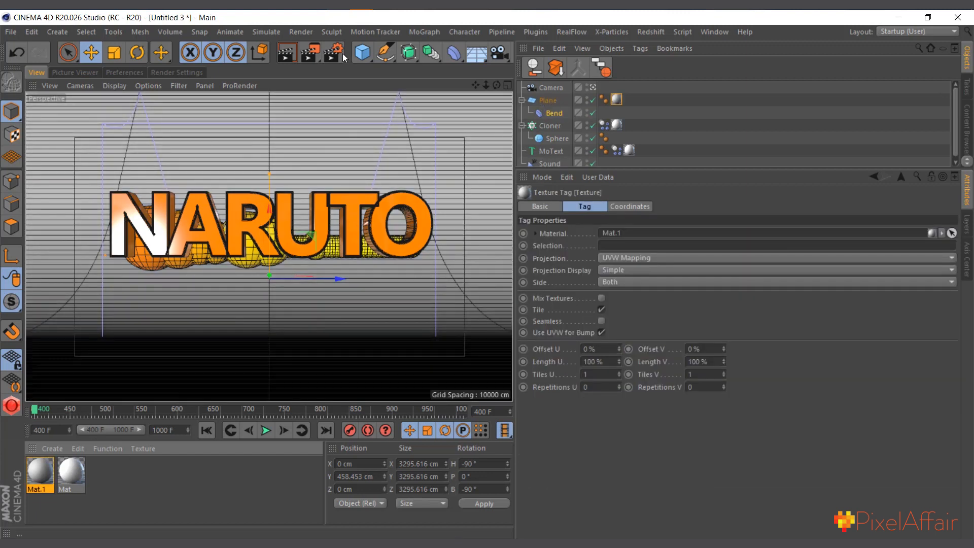
left_click(287, 57)
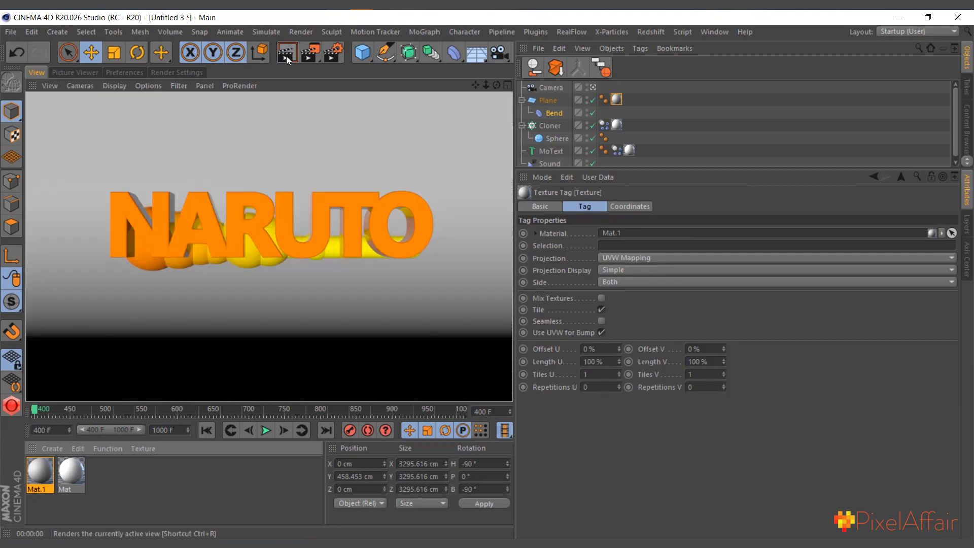
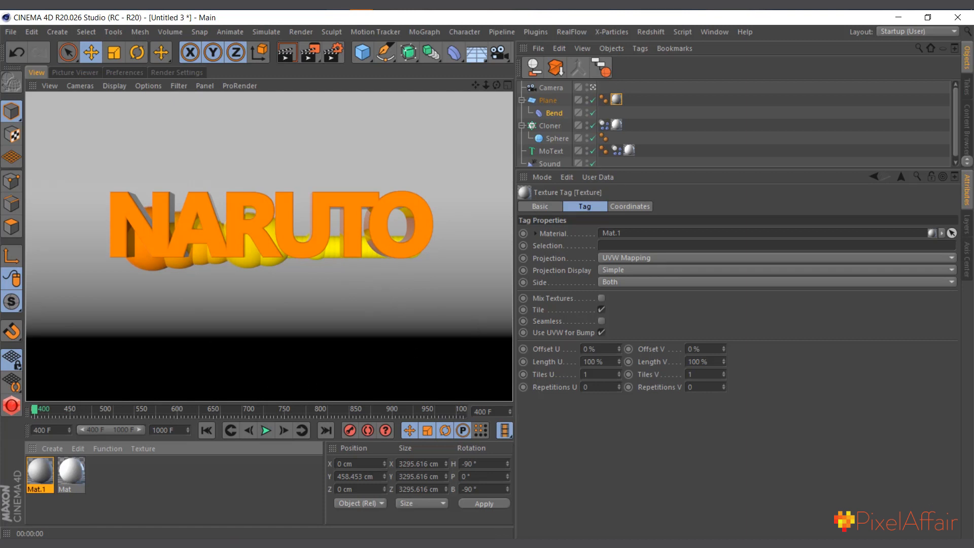
Add an area light to the scene.
left_click(173, 495)
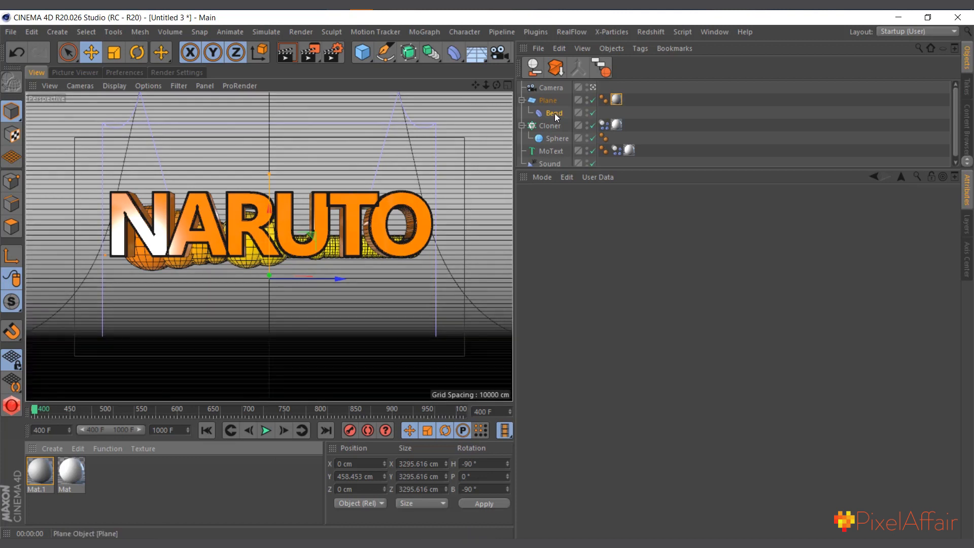
left_click(553, 87)
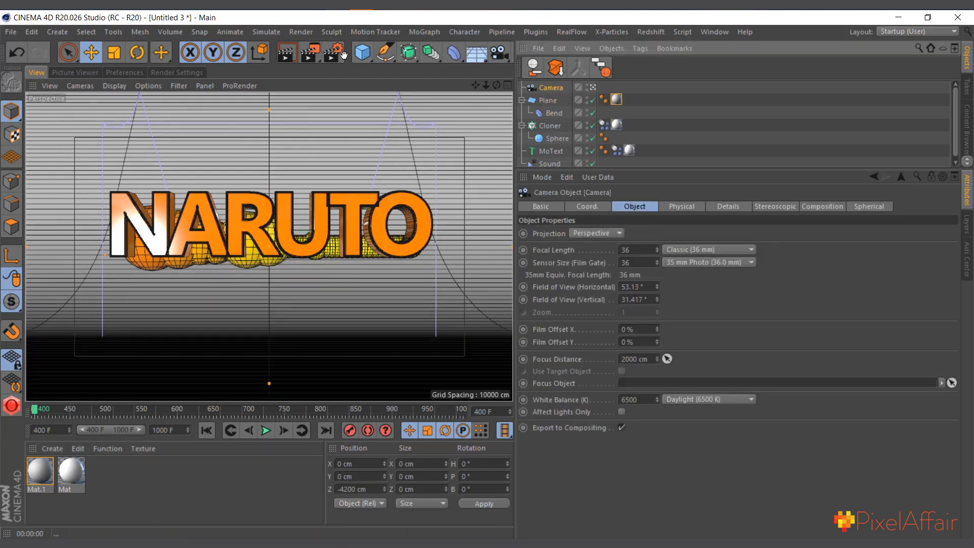
scroll(349, 54, "down", 2)
left_click_drag(523, 143, 635, 137)
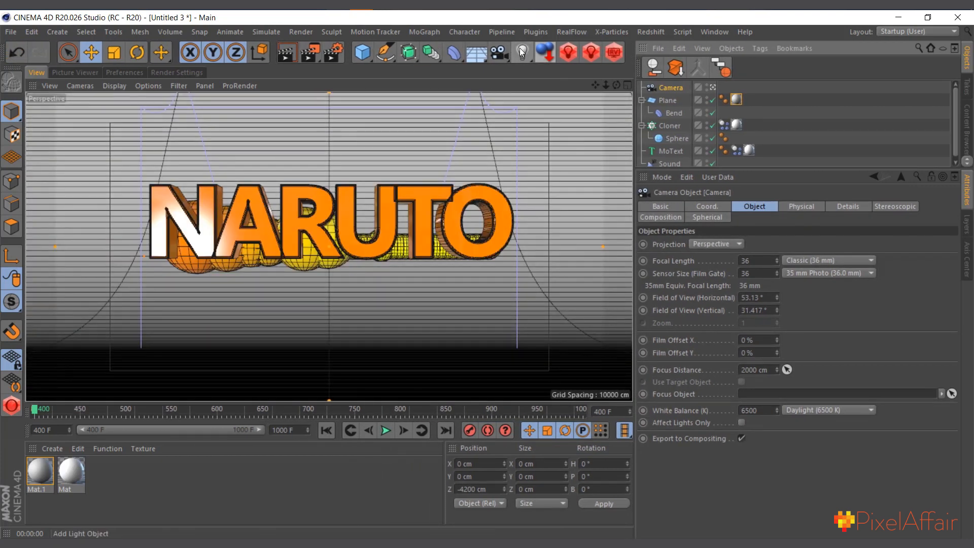
left_click(57, 32)
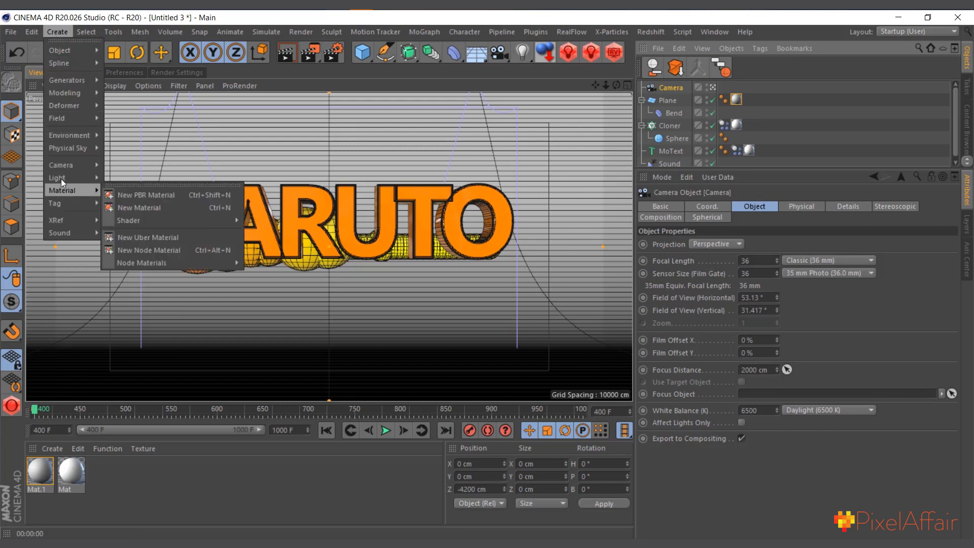
left_click(471, 32)
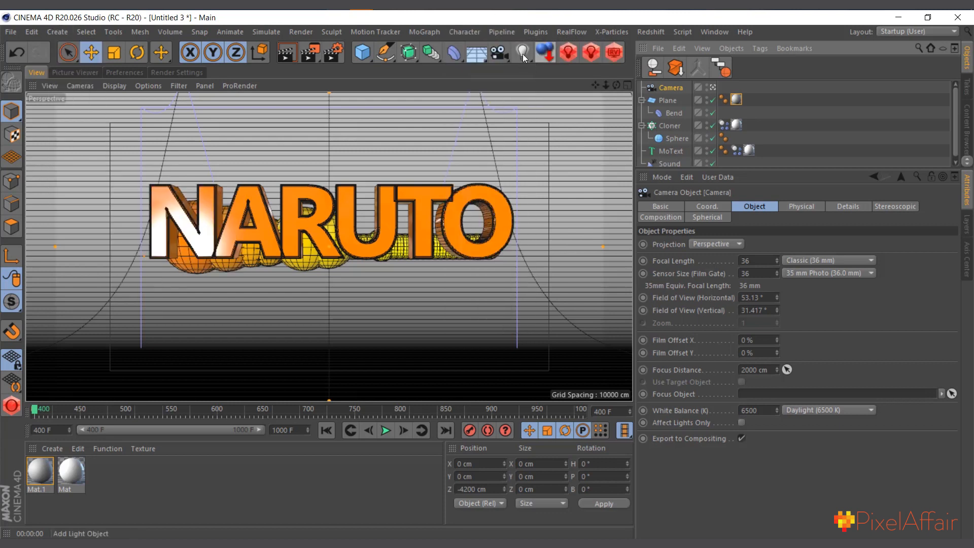
left_click_drag(523, 52, 650, 94)
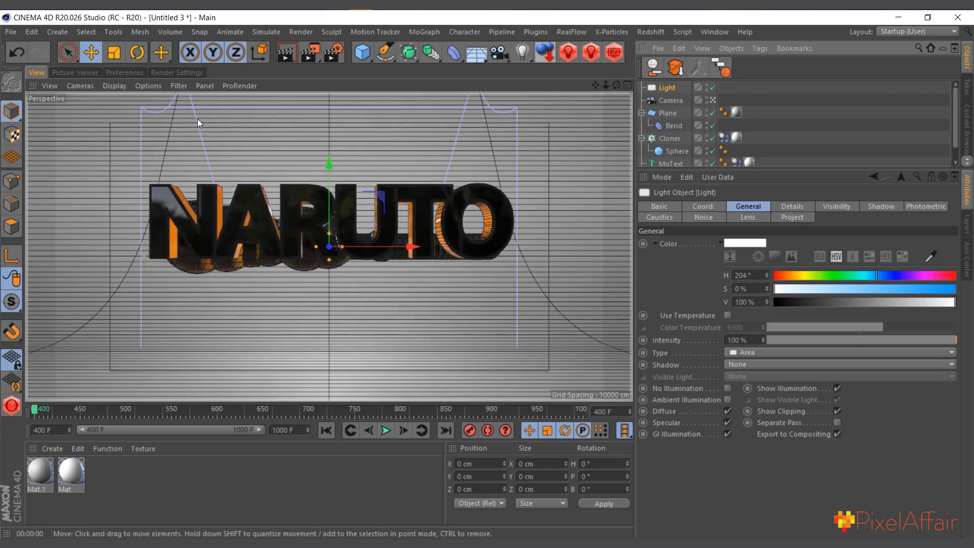
Pitch the area light to -70° and move it above the NARUTO text, to about Y 636 cm and Z -231 cm.
left_click(139, 56)
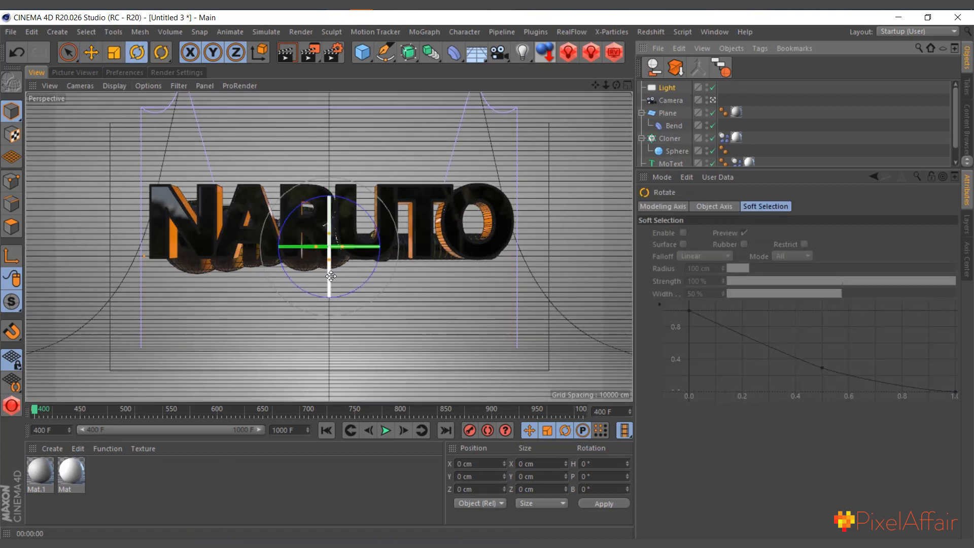
left_click_drag(329, 247, 335, 162)
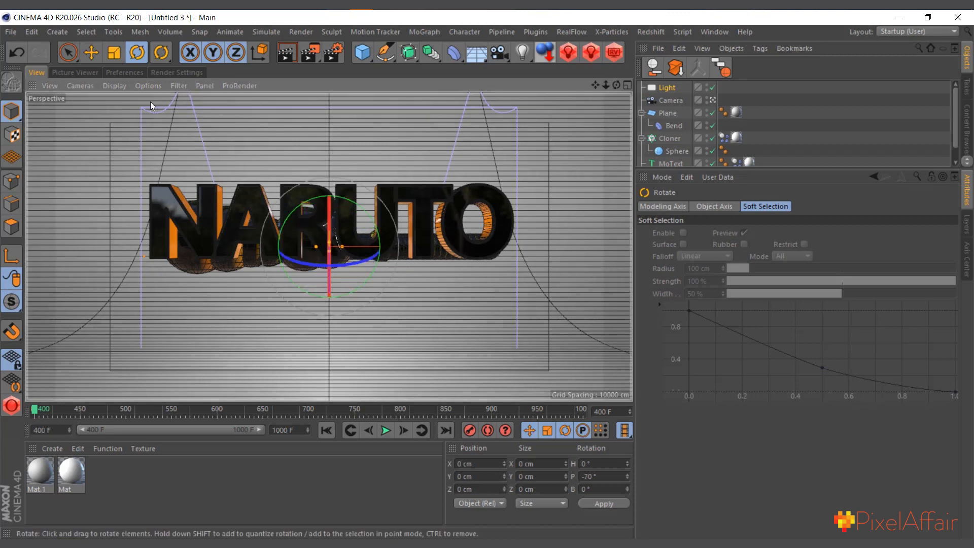
left_click(91, 52)
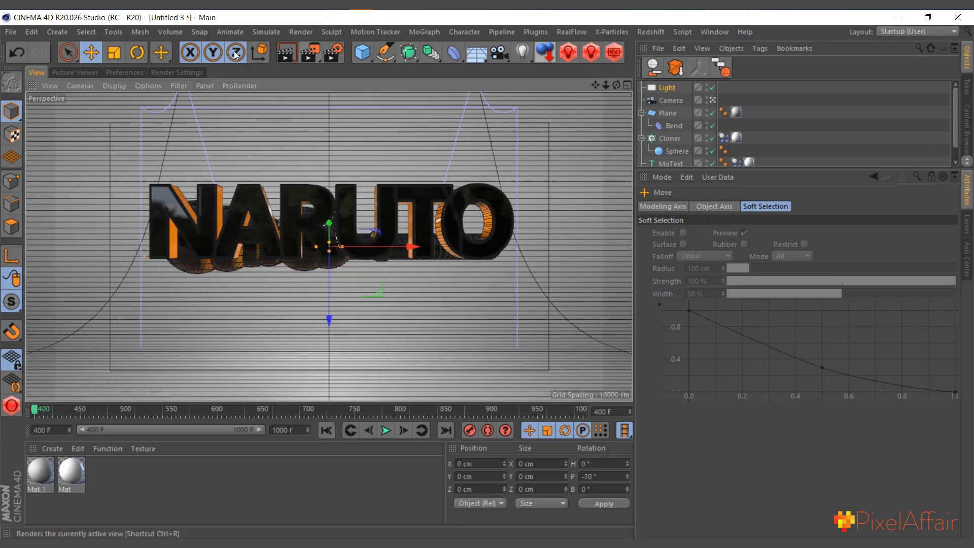
left_click_drag(330, 319, 319, 236)
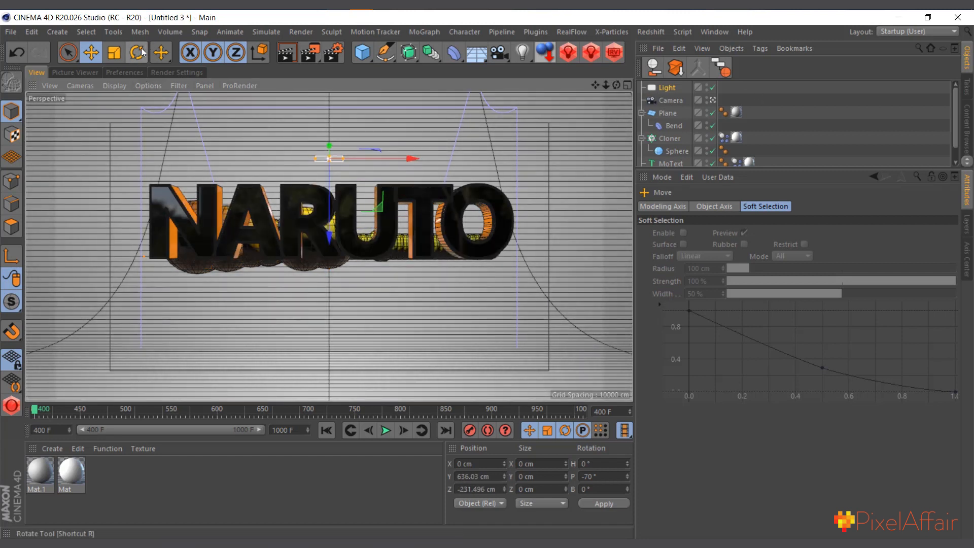
Enlarge the area light beyond the width of the NARUTO text, to about 3493 cm wide.
left_click(114, 52)
left_click_drag(169, 176, 683, 213)
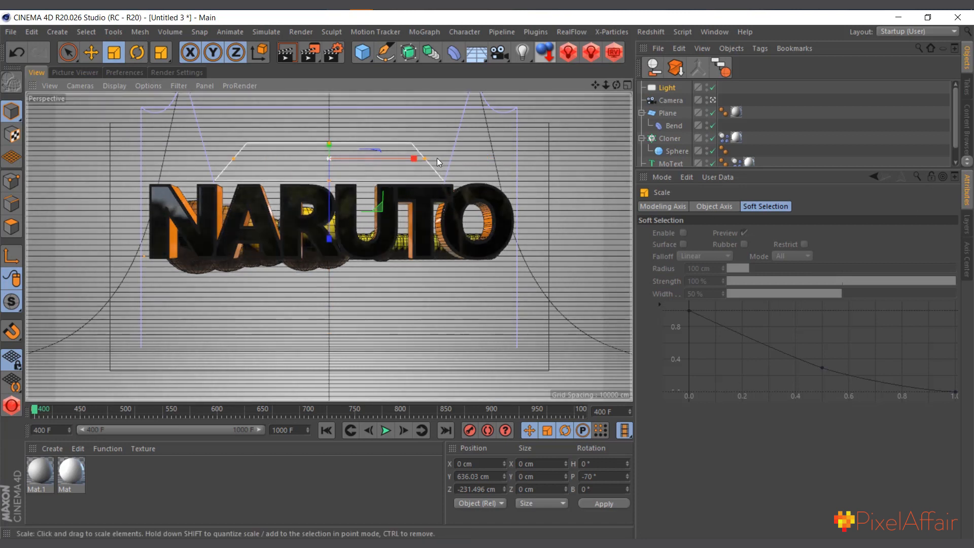
left_click_drag(458, 160, 510, 161)
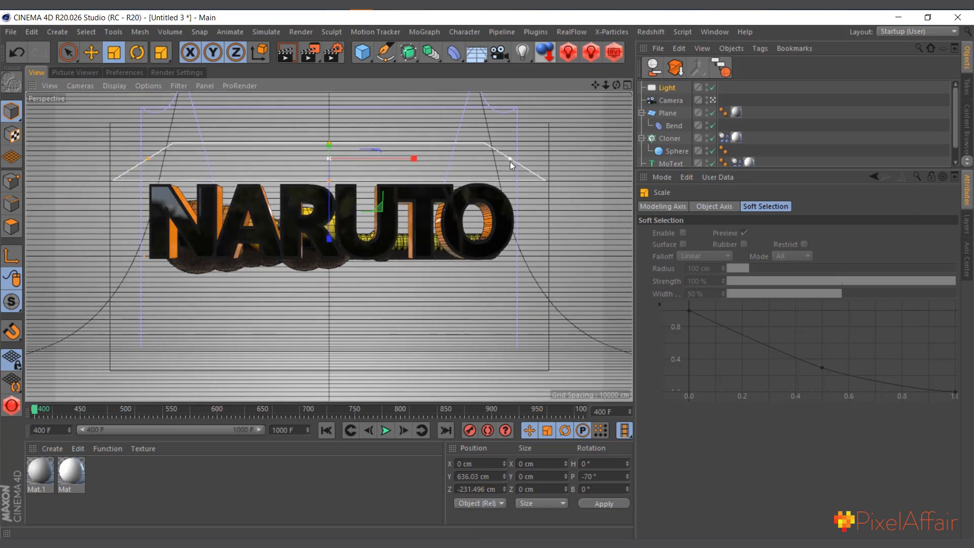
Raise the area light to about Y 969 cm and Z -353 cm and render the view as a preview.
left_click(91, 52)
left_click_drag(324, 246, 316, 189)
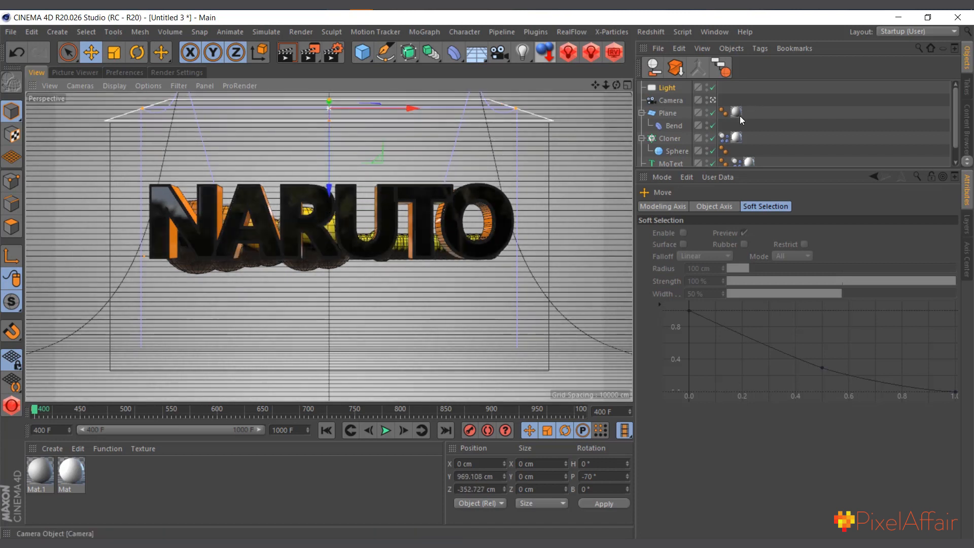
left_click(667, 87)
left_click(285, 53)
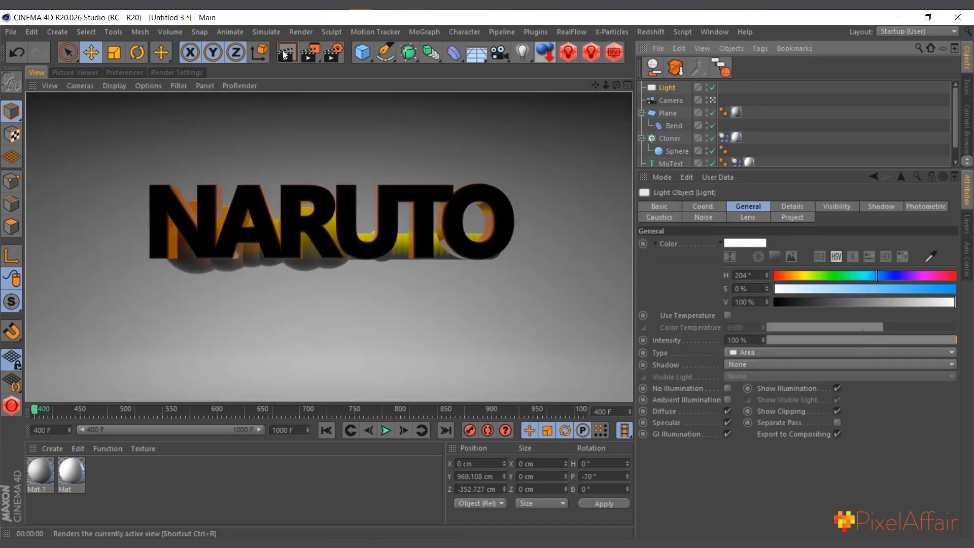
Leave the camera view and move the area light along its own axis to about Y 1295 cm and Z -557 cm.
left_click(713, 100)
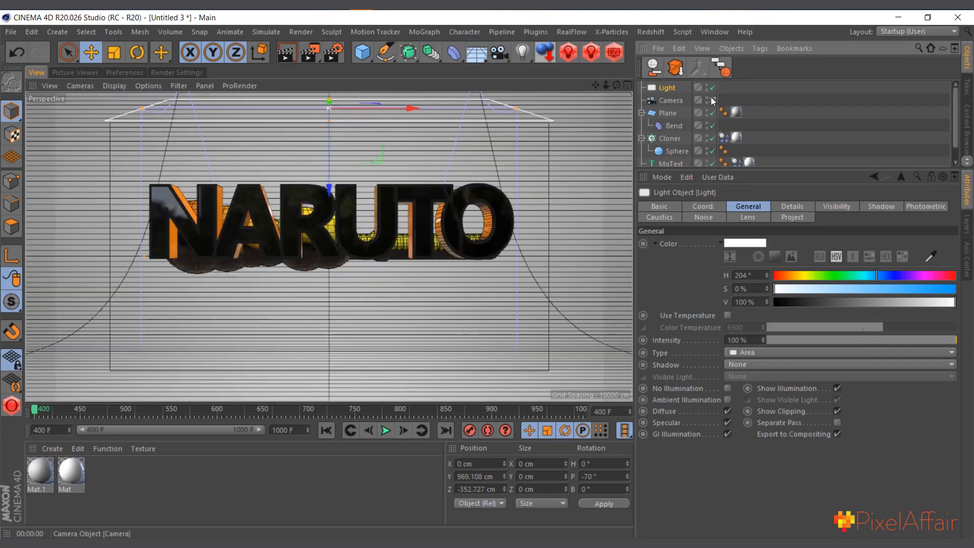
left_click(712, 100)
left_click_drag(617, 86, 405, 204)
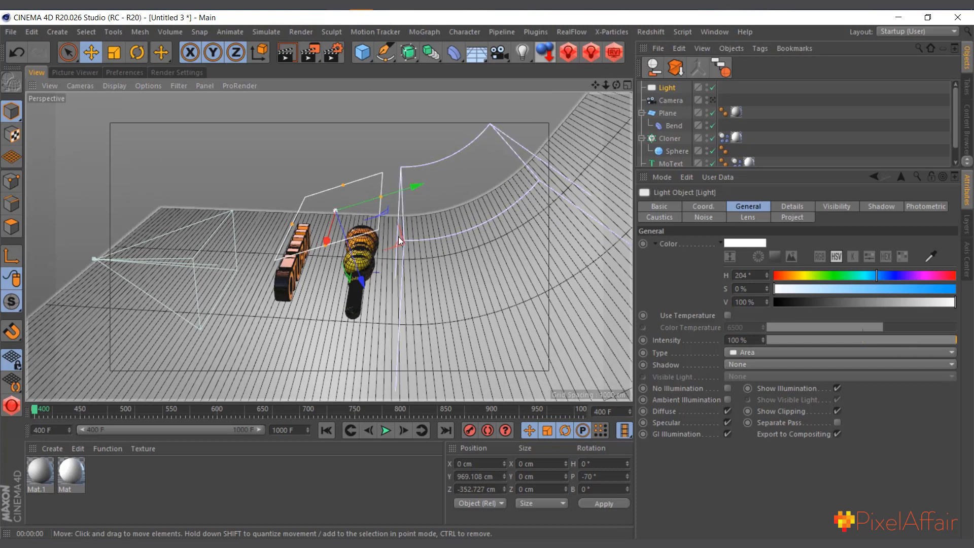
left_click_drag(361, 279, 401, 158)
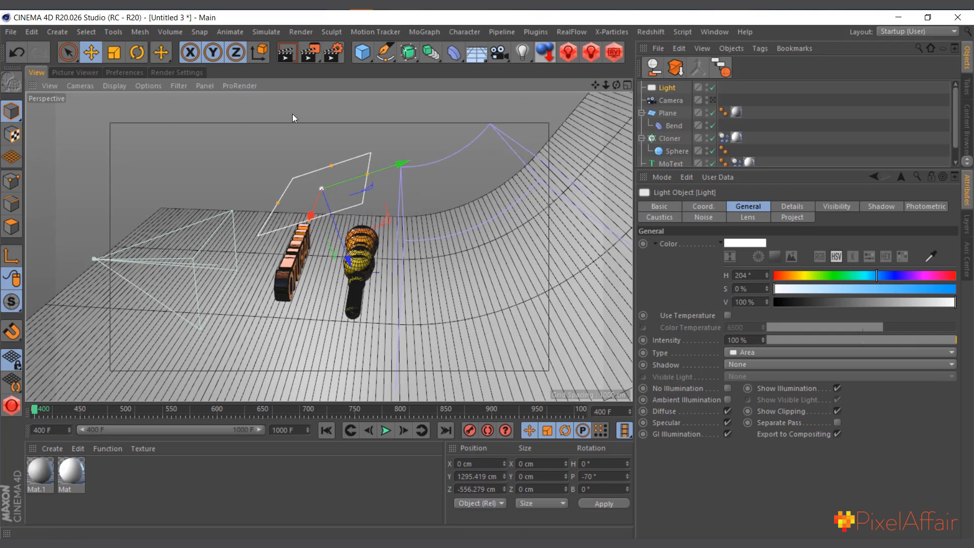
Pull the area light along the world Z axis to about -1570 cm and stretch its height to about 1386 cm.
left_click(262, 50)
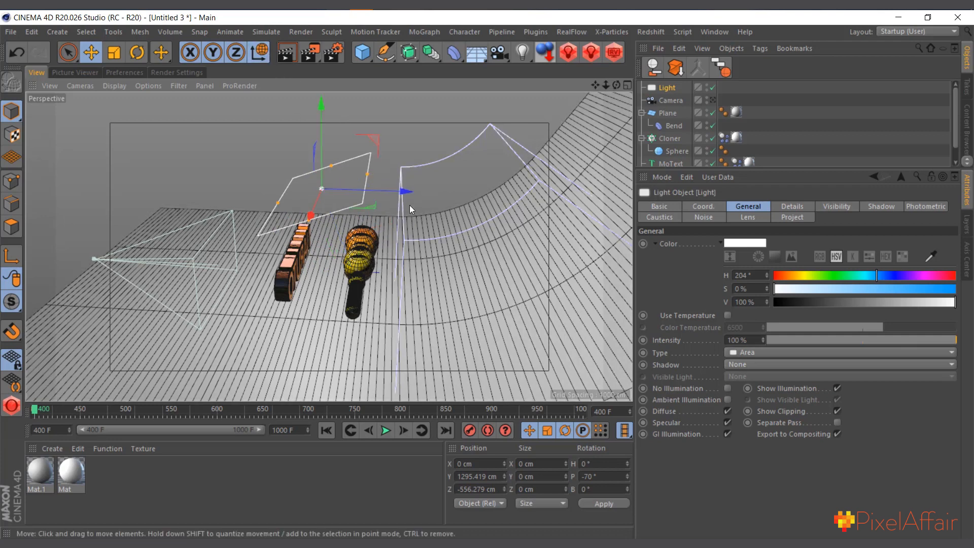
left_click_drag(403, 194, 334, 187)
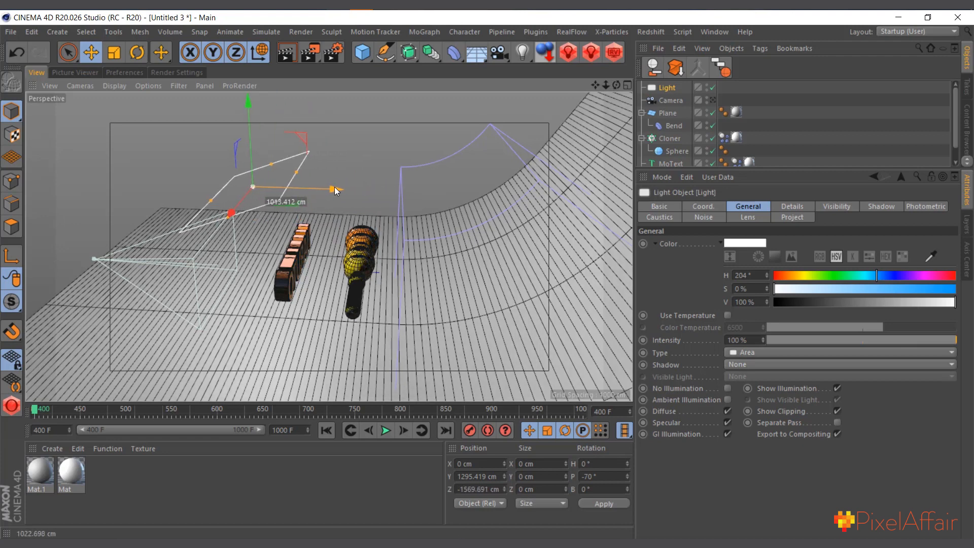
left_click_drag(271, 163, 276, 158)
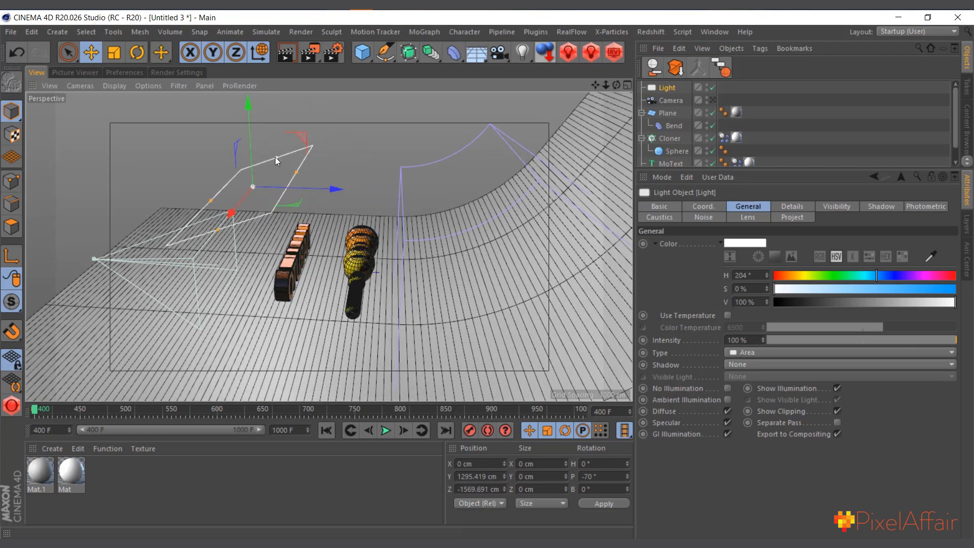
Render a preview of the lit scene through the camera.
left_click(713, 100)
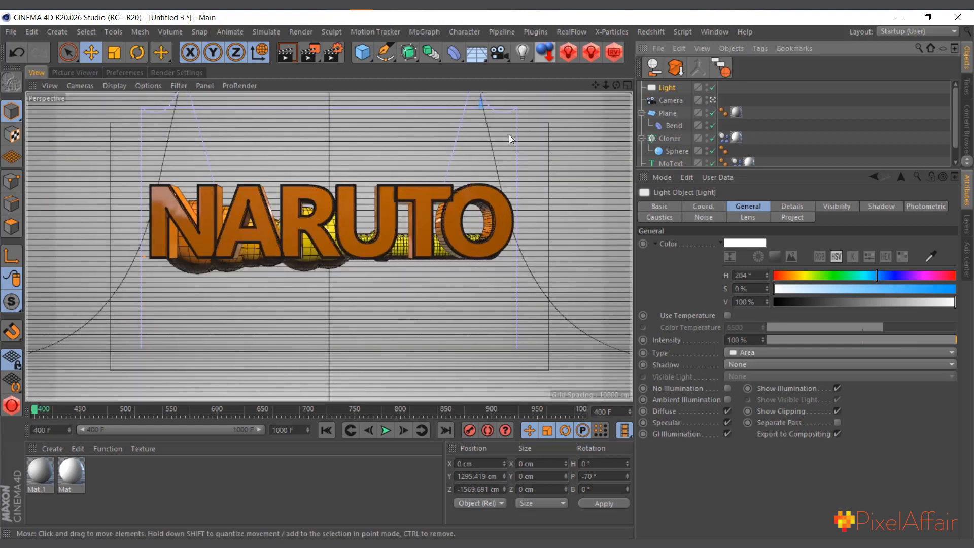
left_click(287, 53)
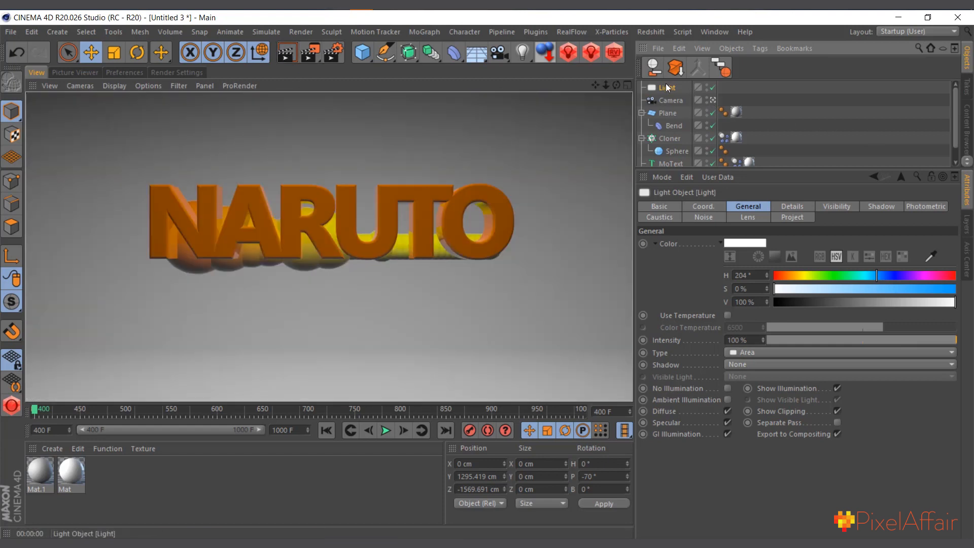
left_click(665, 86)
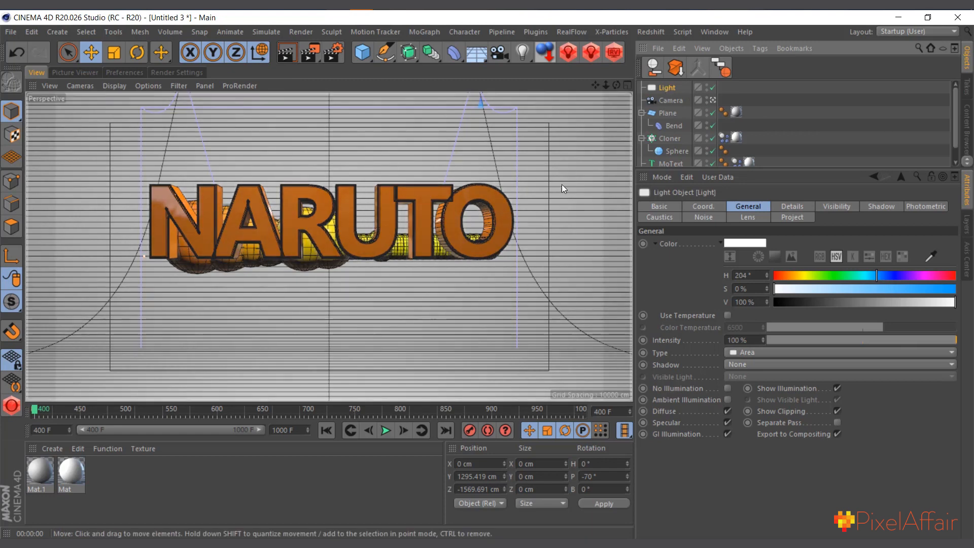
Set the area light's falloff to Inverse Square (Physically Accurate) and render the camera view.
left_click(789, 206)
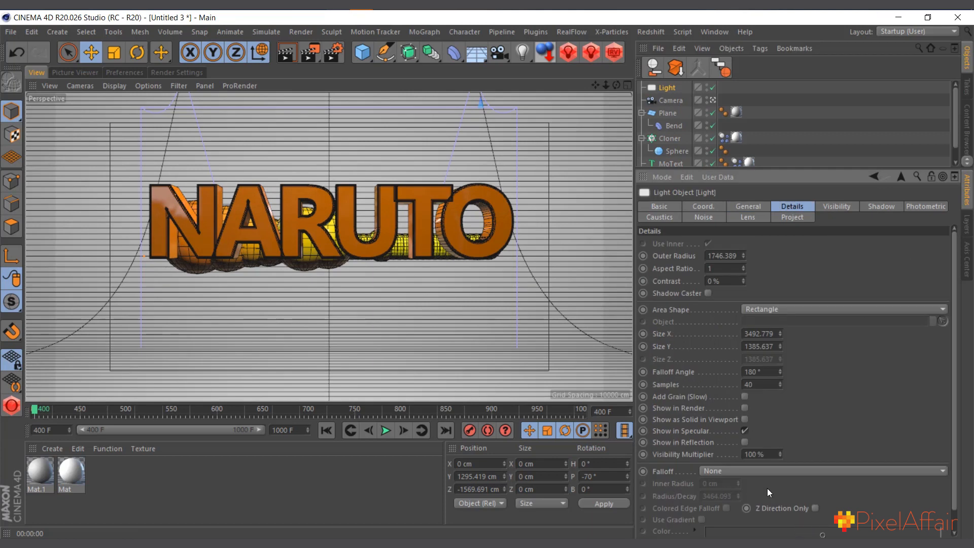
left_click(705, 471)
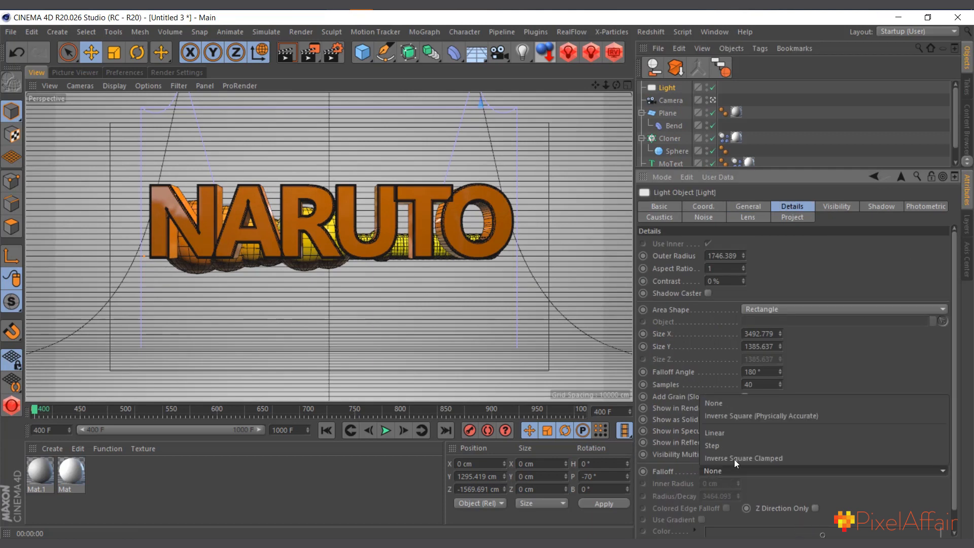
left_click(739, 419)
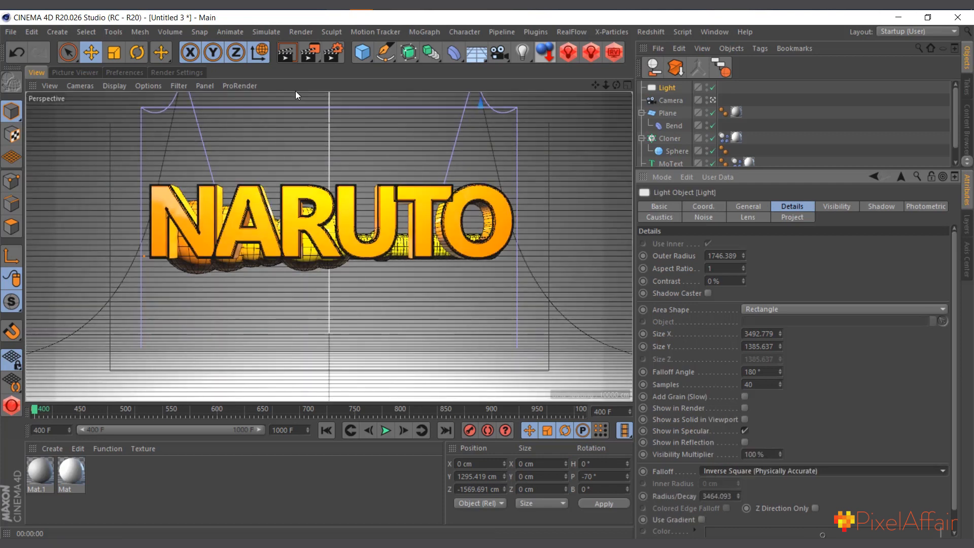
left_click(289, 56)
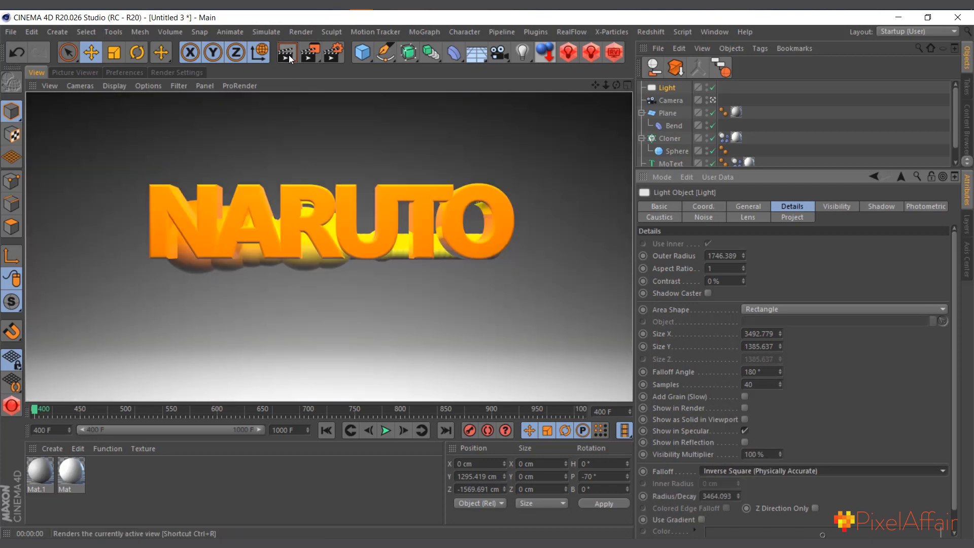
Shrink the area light's falloff radius to about 2490 cm and render the result through the camera.
left_click(662, 87)
left_click(713, 99)
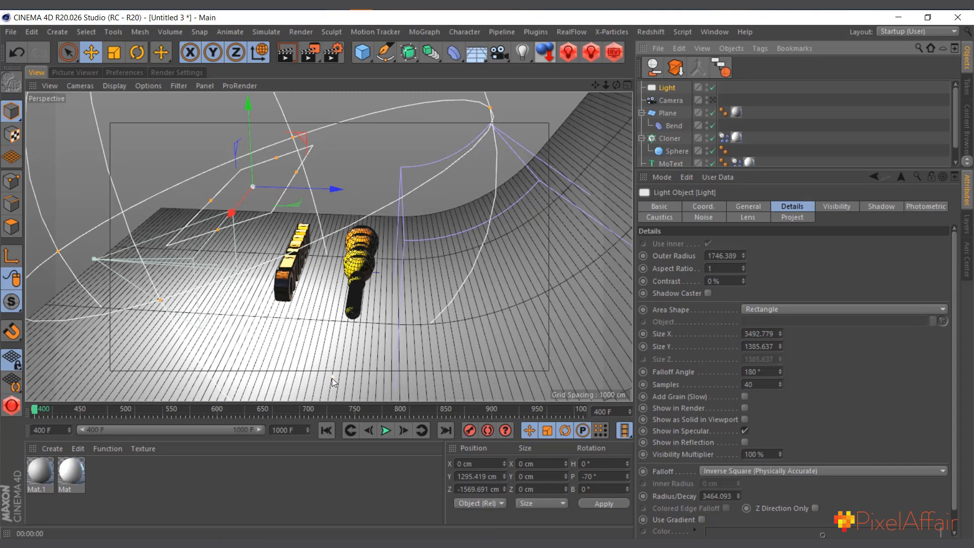
left_click_drag(332, 379, 284, 340)
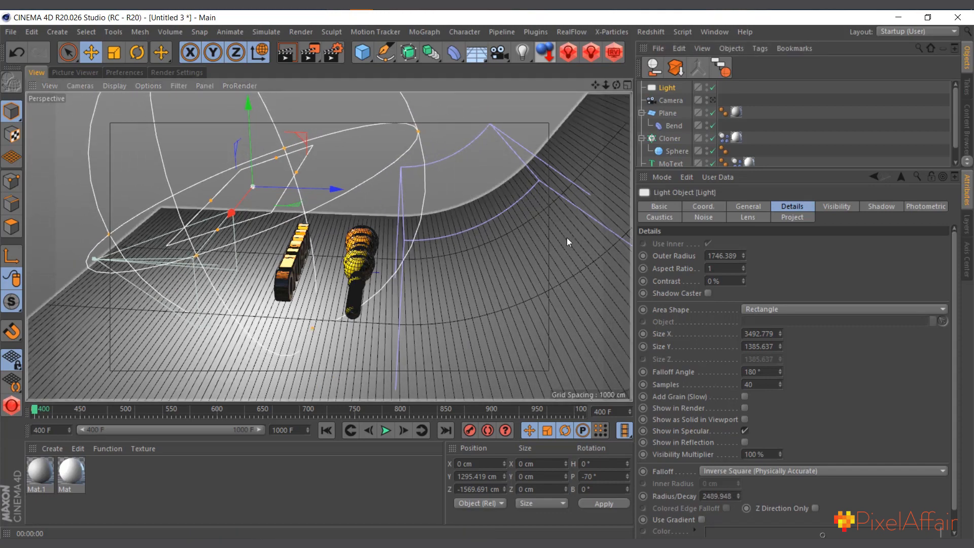
left_click(713, 101)
left_click(287, 51)
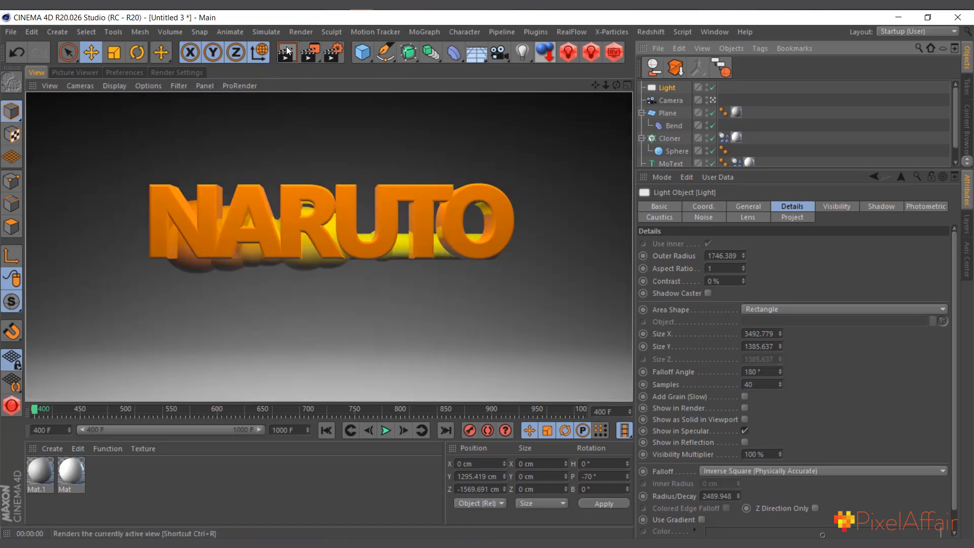
Leave the camera view and add a second area light to the scene.
left_click(713, 101)
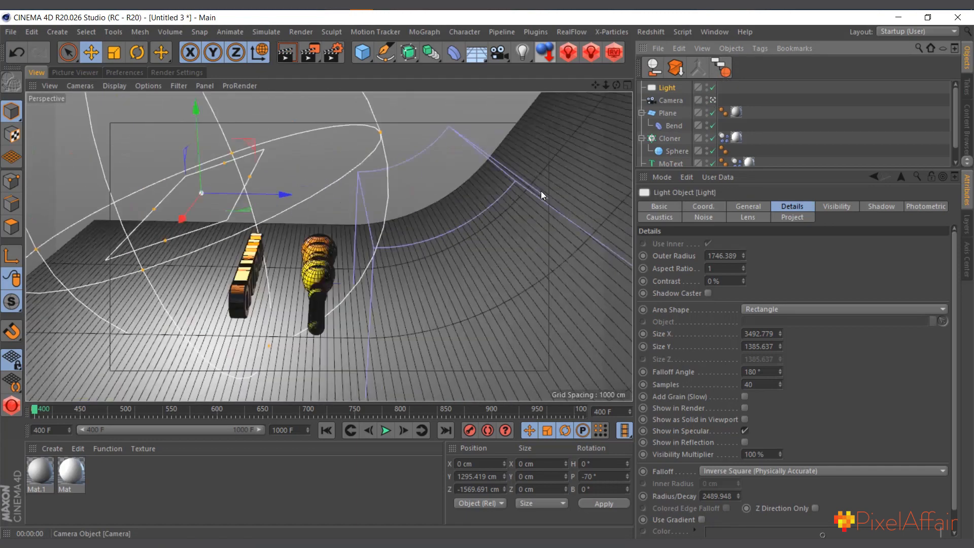
left_click_drag(541, 191, 370, 232, "alt")
scroll(370, 233, "down", 3)
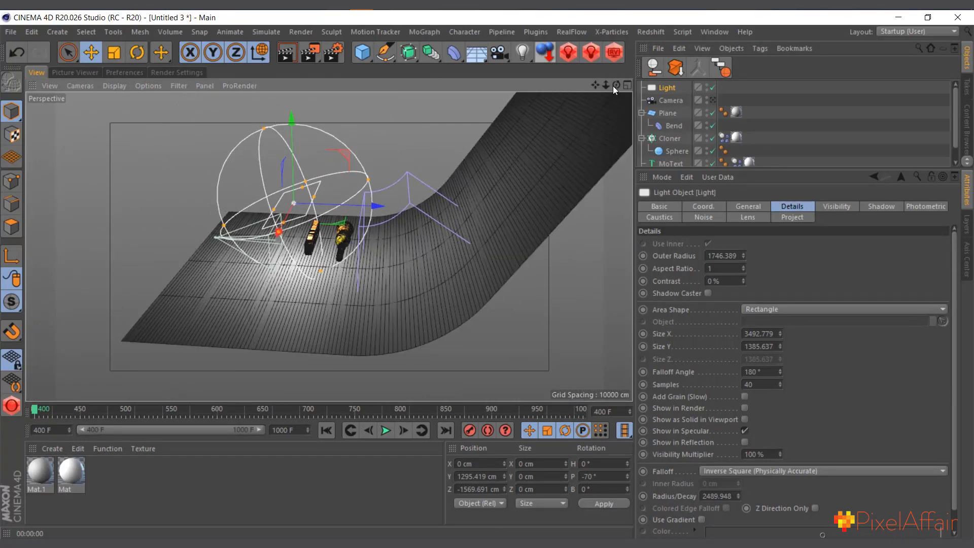
left_click_drag(619, 86, 447, 41)
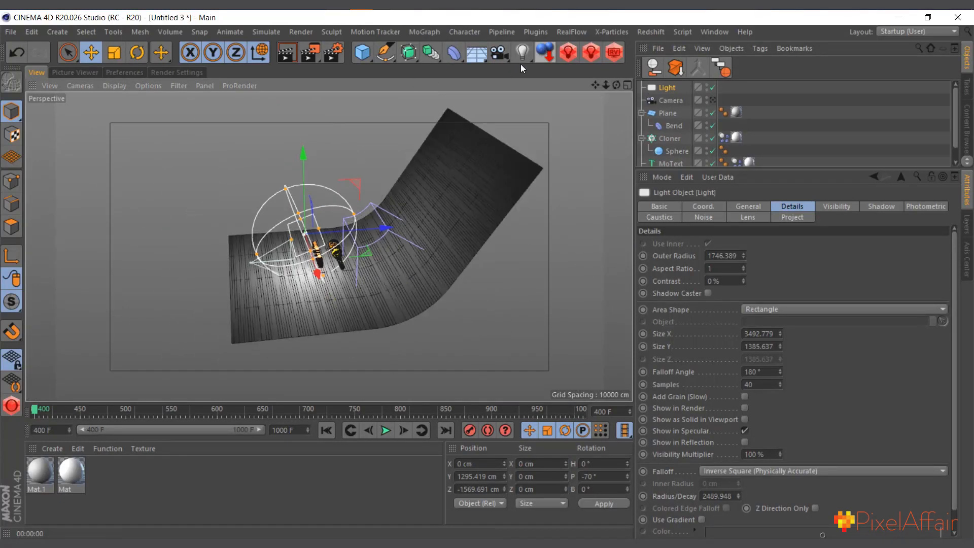
left_click_drag(523, 51, 643, 95)
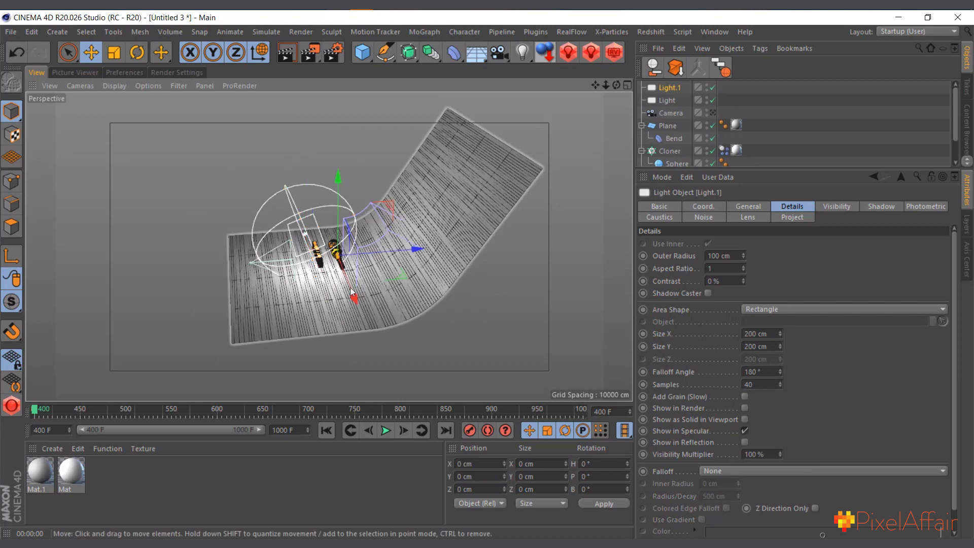
Scale the new area light up to about 3476 cm square and rotate its heading to 100°.
left_click(115, 52)
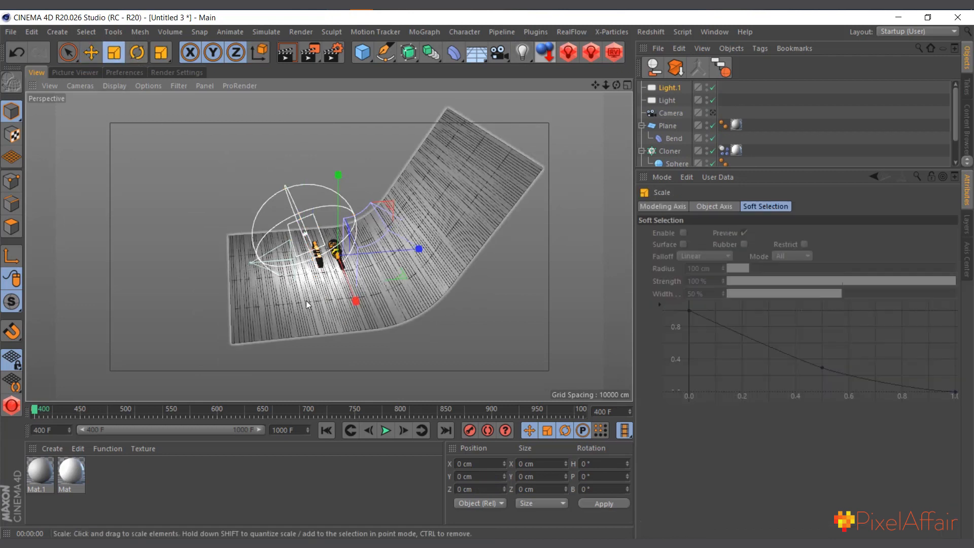
left_click_drag(910, 151, 812, 152)
left_click(137, 51)
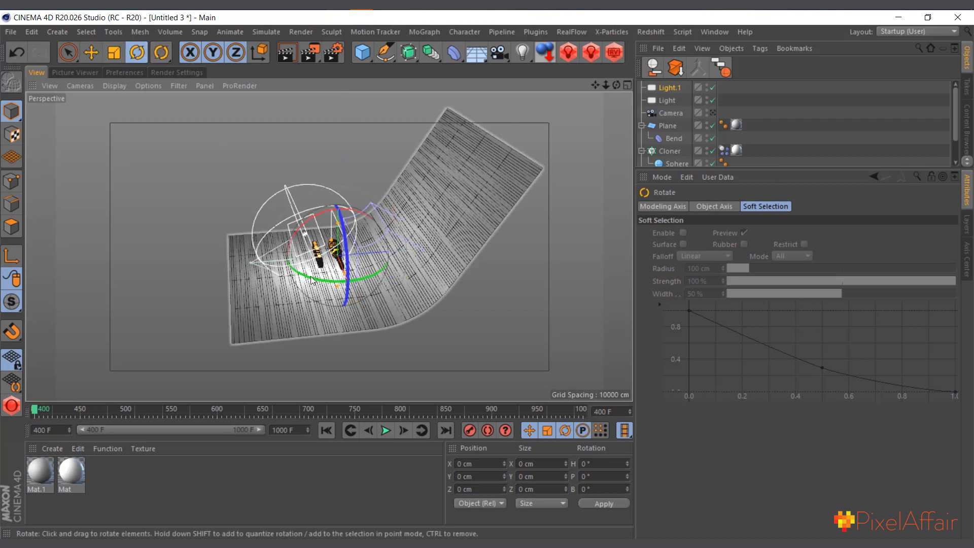
left_click_drag(320, 282, 469, 277)
Move the new area light beside the text to about X 5451 cm and Z -1200 cm.
left_click(91, 51)
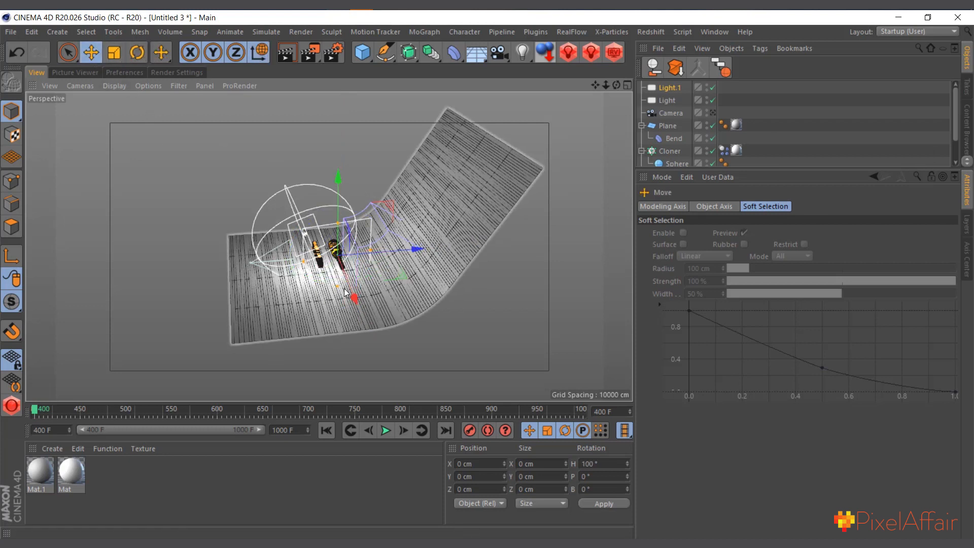
left_click_drag(343, 276, 351, 372)
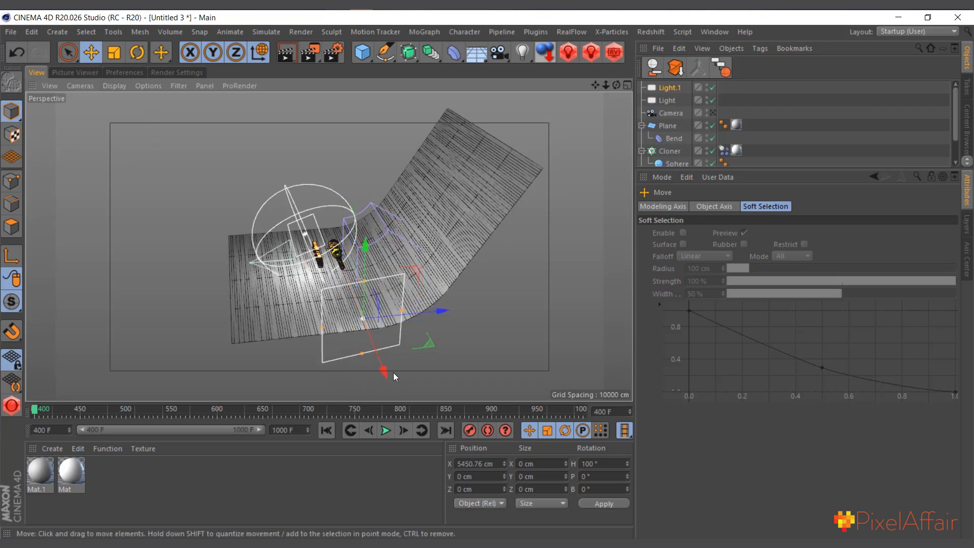
left_click_drag(440, 313, 413, 314)
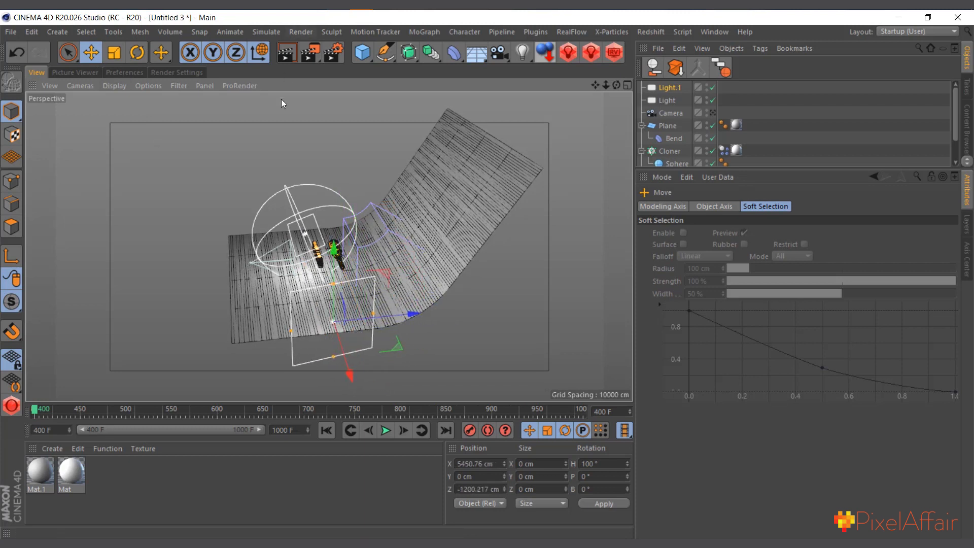
Set the heading rotation of the new area light to exactly 90°.
left_click(671, 88)
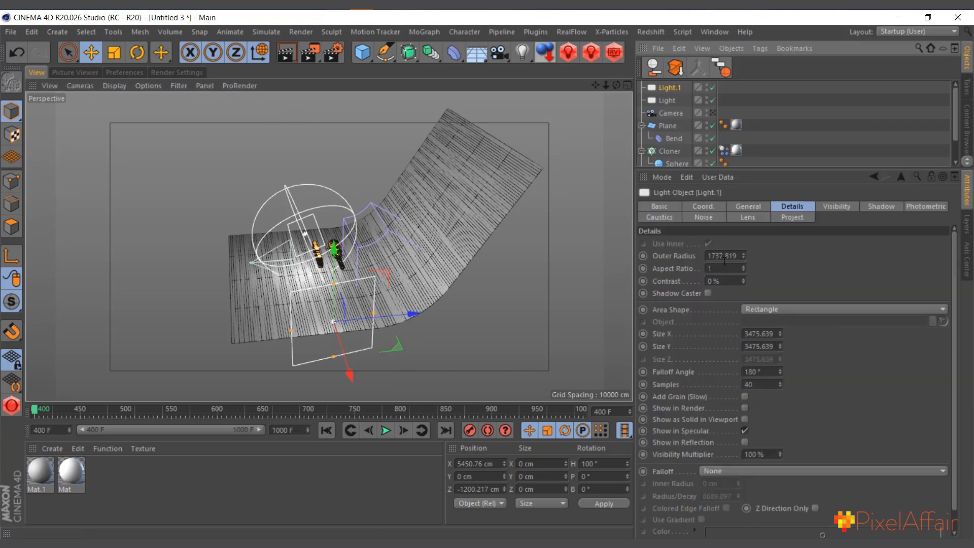
left_click(703, 207)
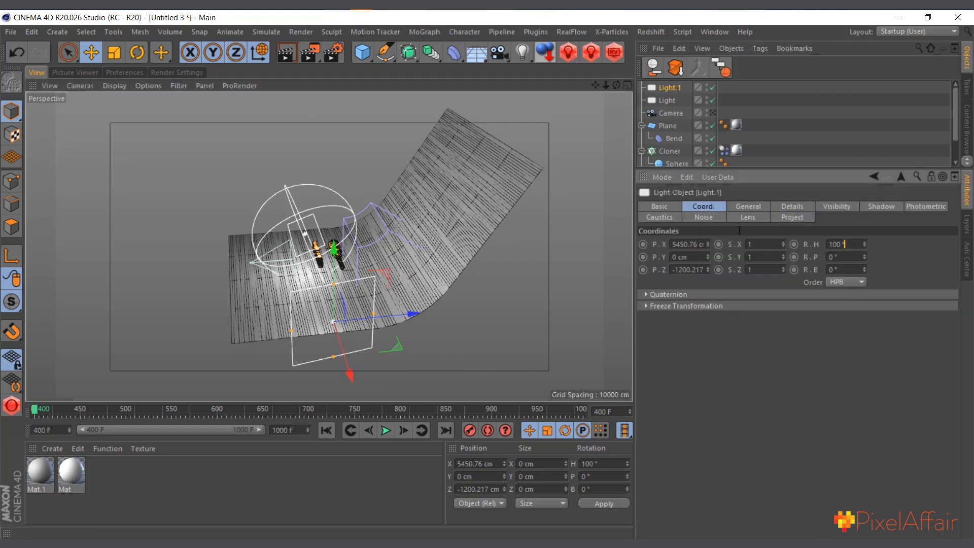
key("ctrl+a")
type("90")
key("Return")
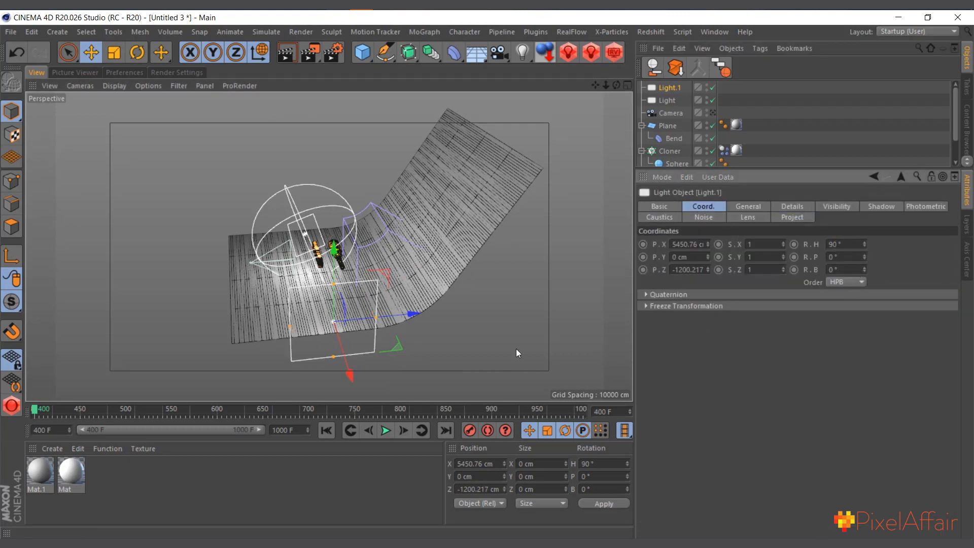
Widen the side area light to about twice its width and reposition it to about Y 805 cm and Z -925 cm.
left_click_drag(378, 316, 420, 313)
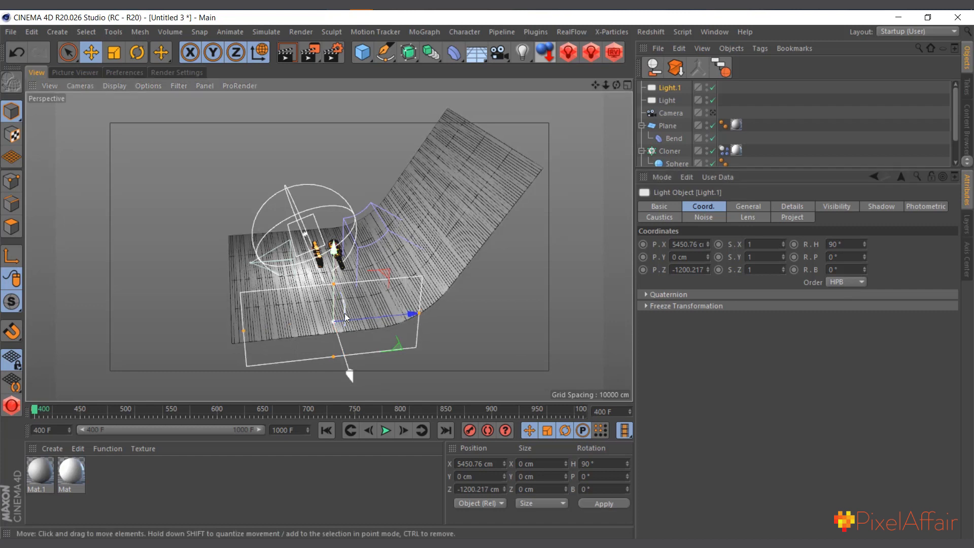
left_click_drag(346, 316, 350, 274)
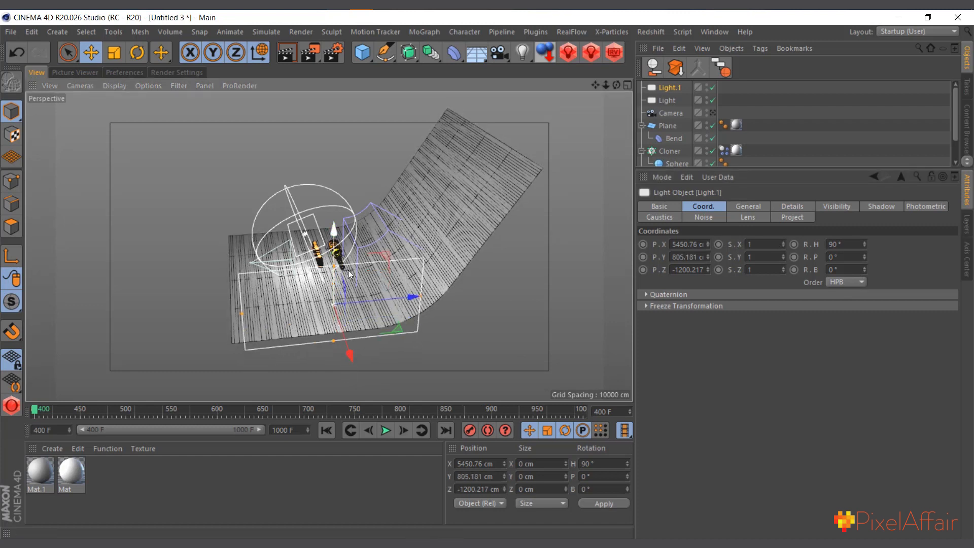
left_click_drag(387, 304, 398, 302)
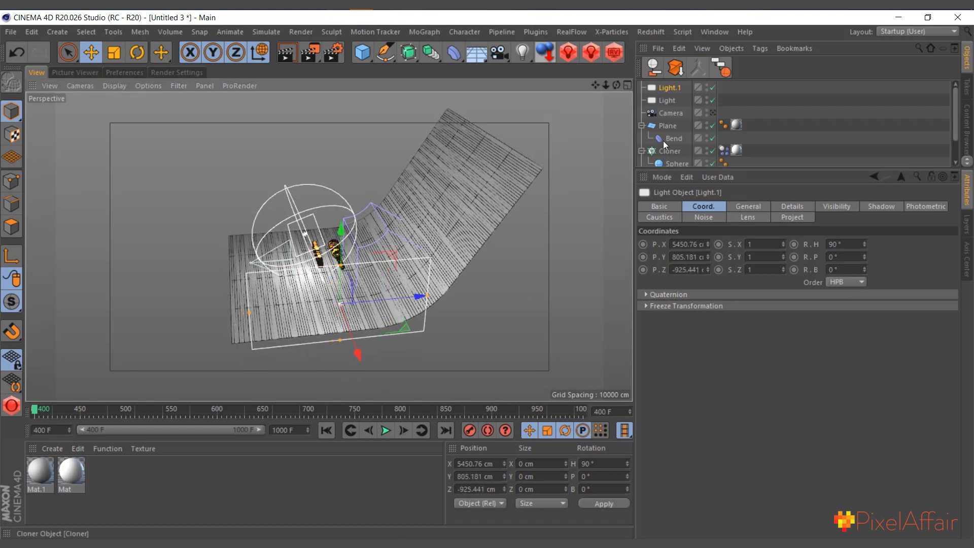
Place a duplicate of the side area light on the opposite side of the text, with heading -90° and X at about -4484 cm.
left_click(669, 88)
key("ctrl+c")
key("ctrl+v")
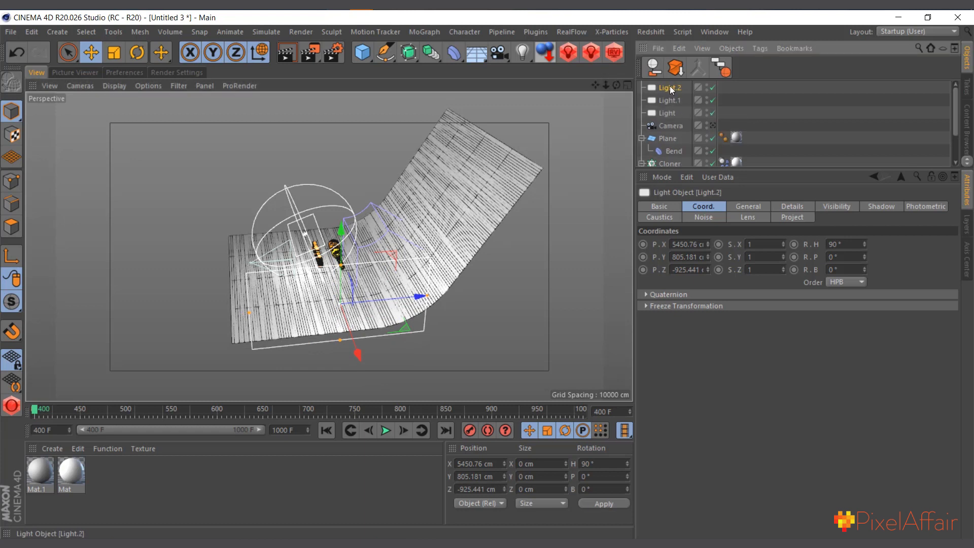
left_click(831, 244)
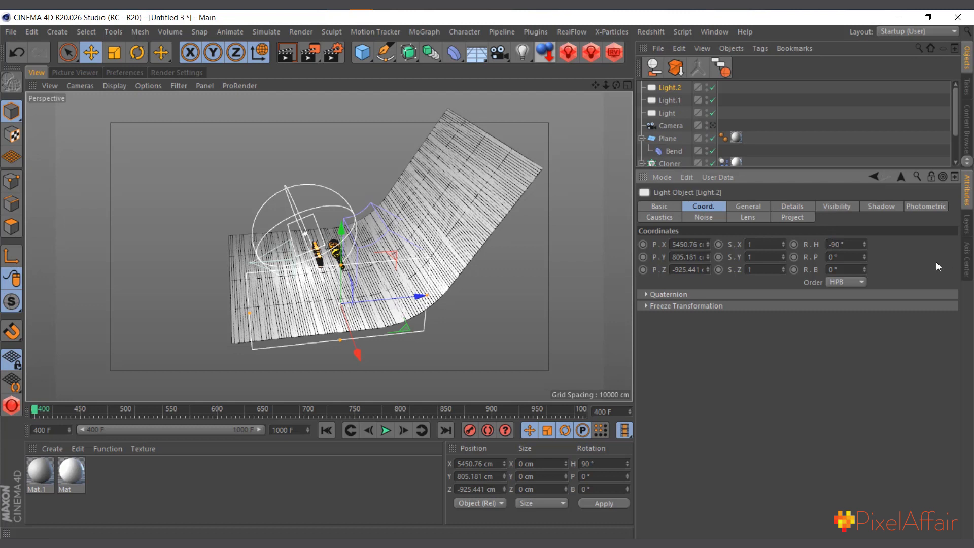
left_click_drag(360, 350, 310, 248)
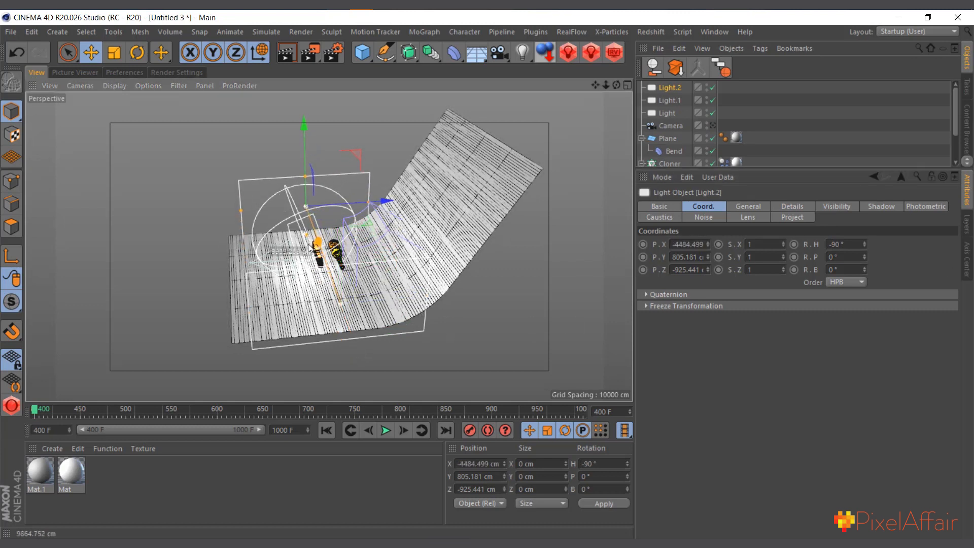
Return to the camera view and render a preview with all three area lights.
left_click(712, 125)
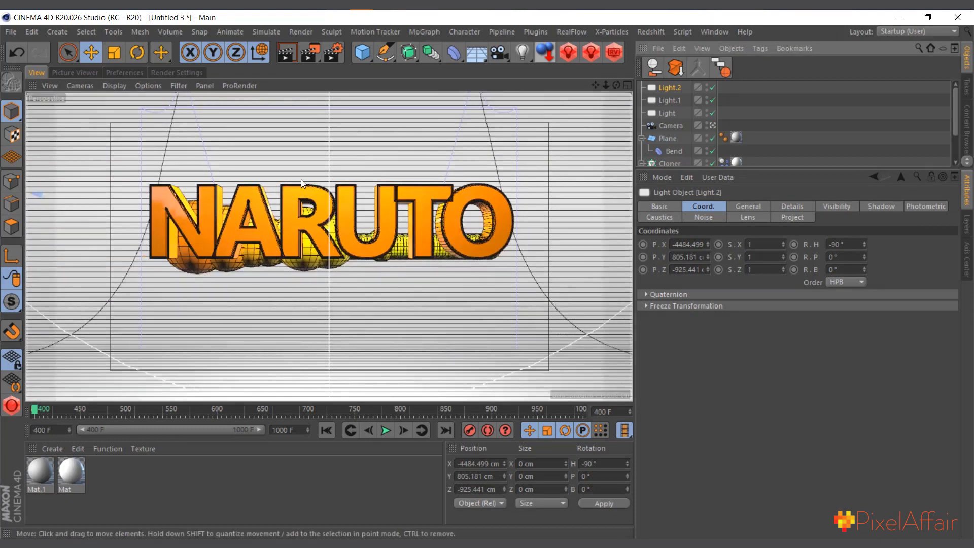
left_click(286, 57)
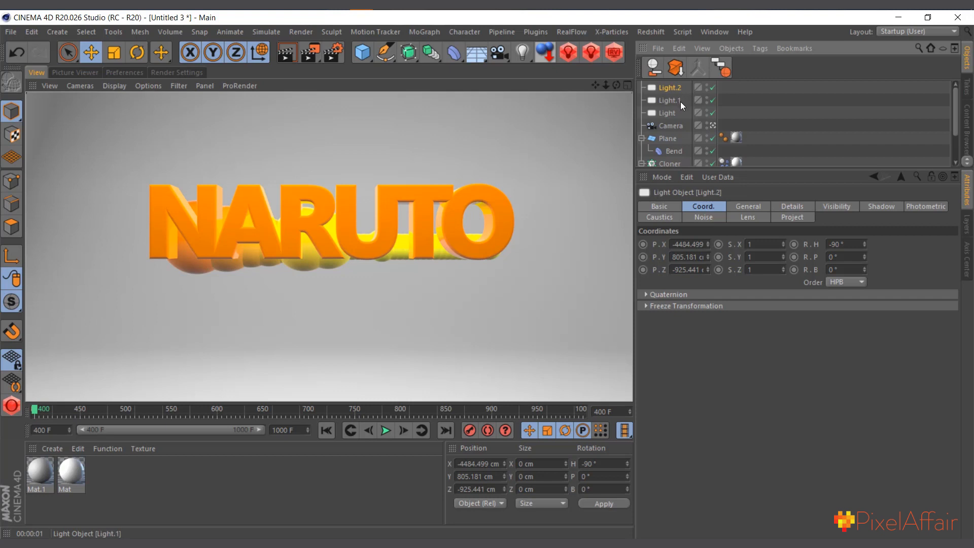
Enable Show in Reflection for all three area lights together and render the camera view.
left_click(669, 112)
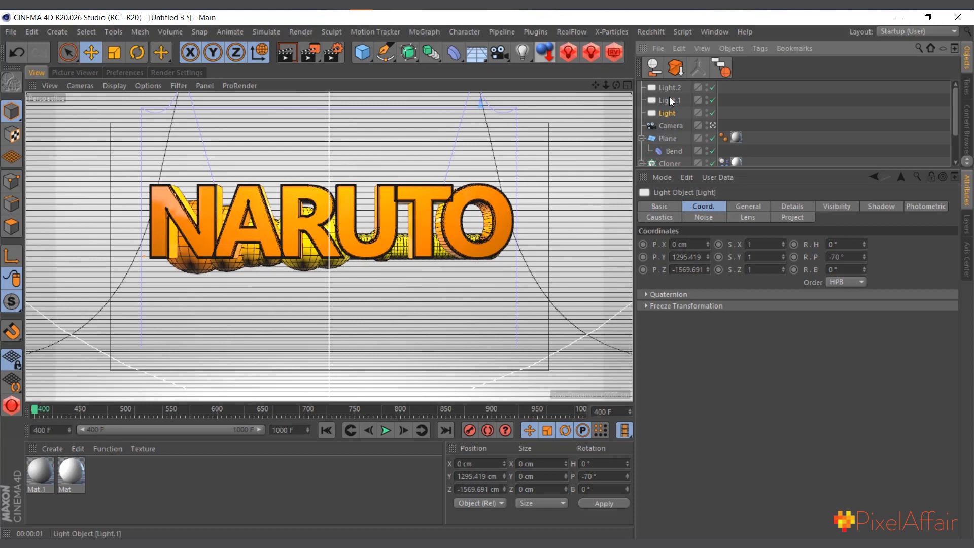
left_click(674, 85, "shift")
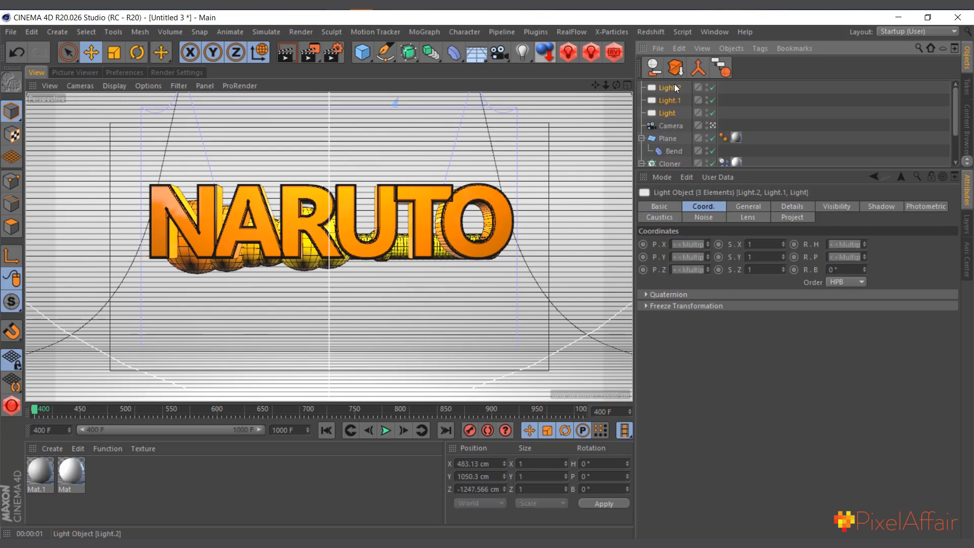
left_click(794, 207)
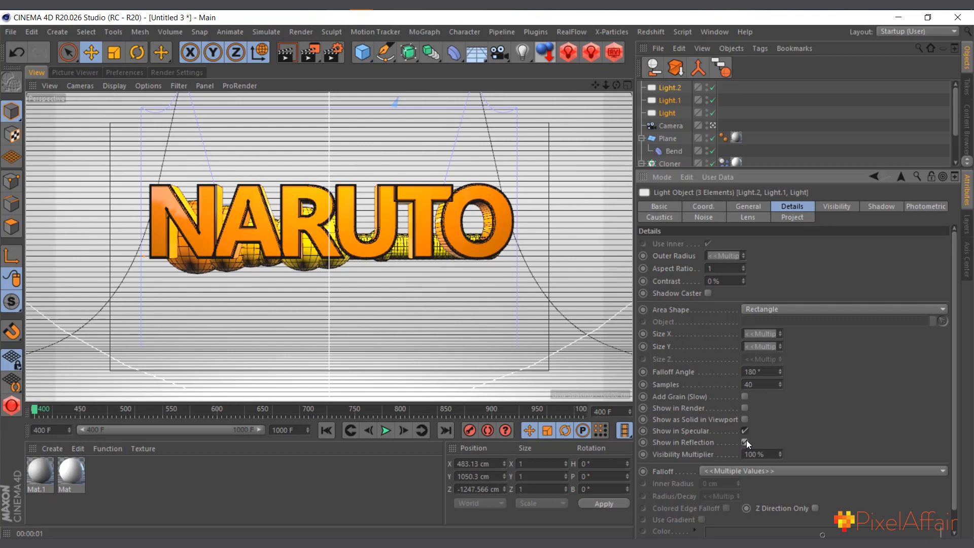
left_click(287, 54)
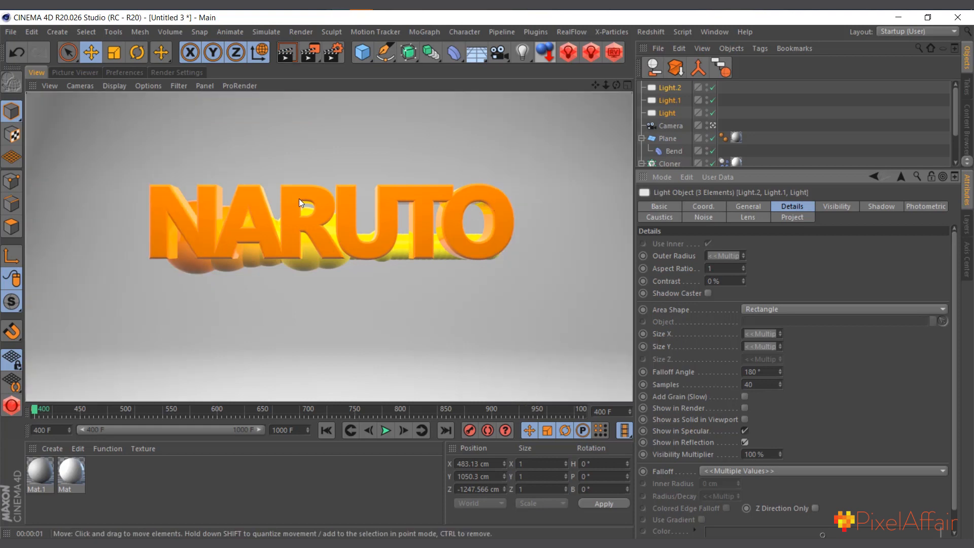
In the reflectance layer of the material Mat, set the specular strength to 0% and the roughness to 5%.
left_click(81, 469)
double_click(75, 473)
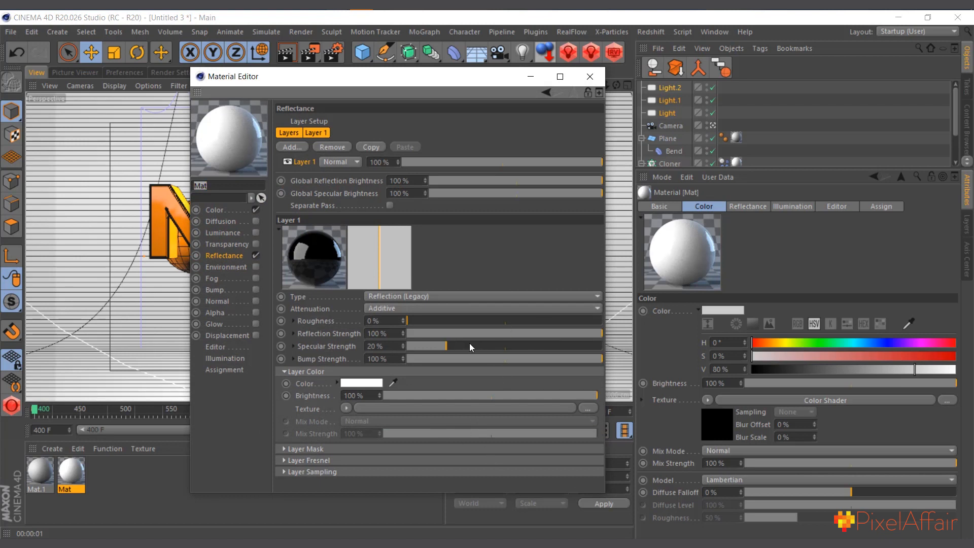
left_click_drag(440, 348, 409, 347)
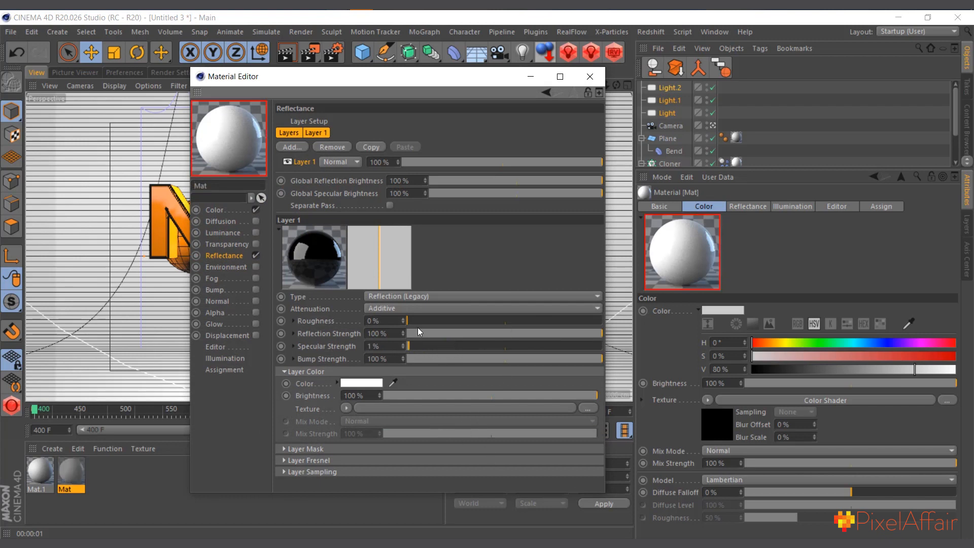
left_click(407, 346)
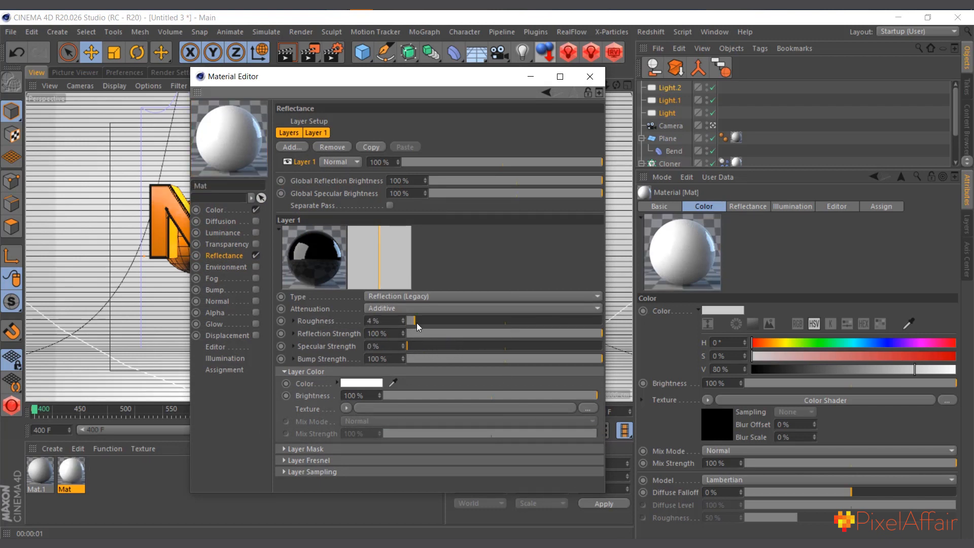
left_click_drag(421, 323, 425, 323)
Set the reflection layer's Fresnel to Dielectric with an IOR of 2, and render the camera view.
left_click(308, 462)
scroll(307, 436, "down", 3)
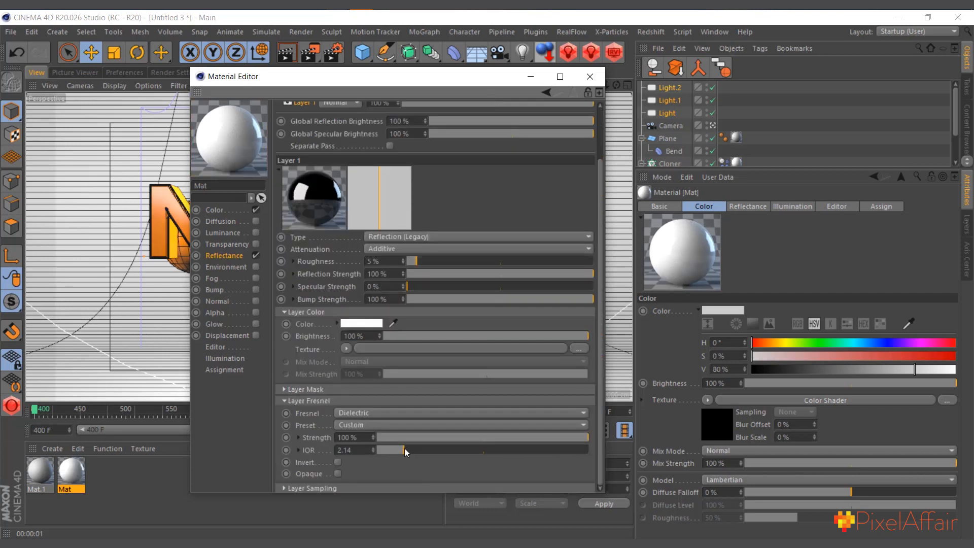
left_click_drag(404, 450, 425, 450)
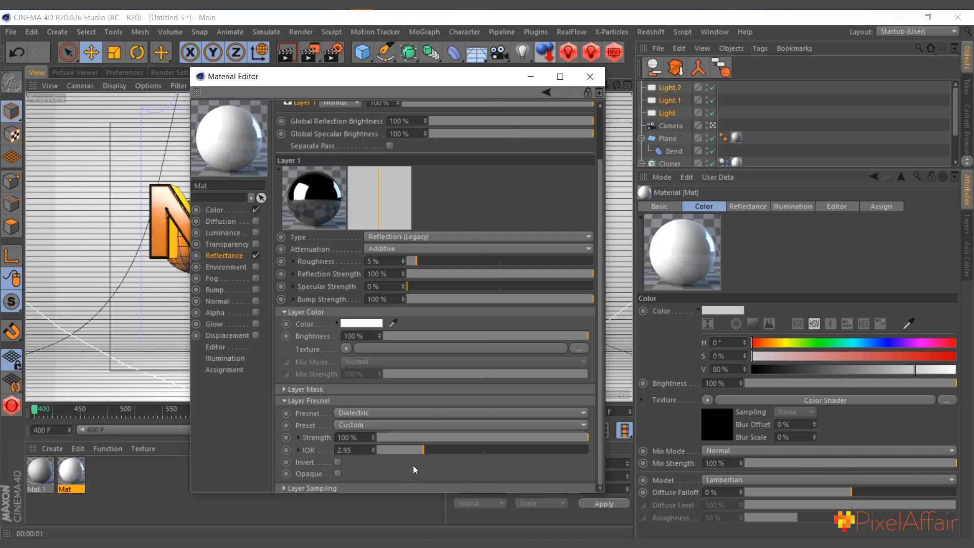
left_click(352, 450)
type("2")
key("Return")
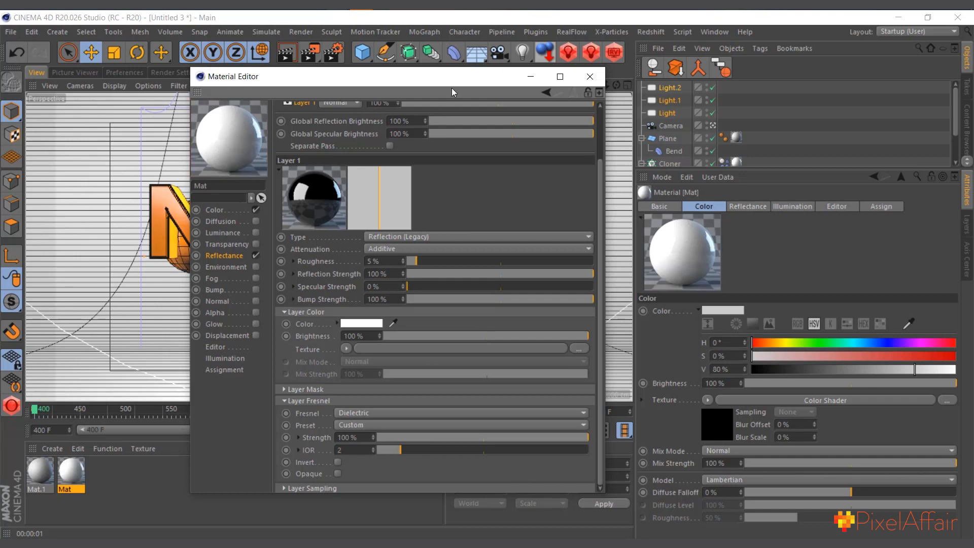
left_click_drag(453, 81, 0, 79)
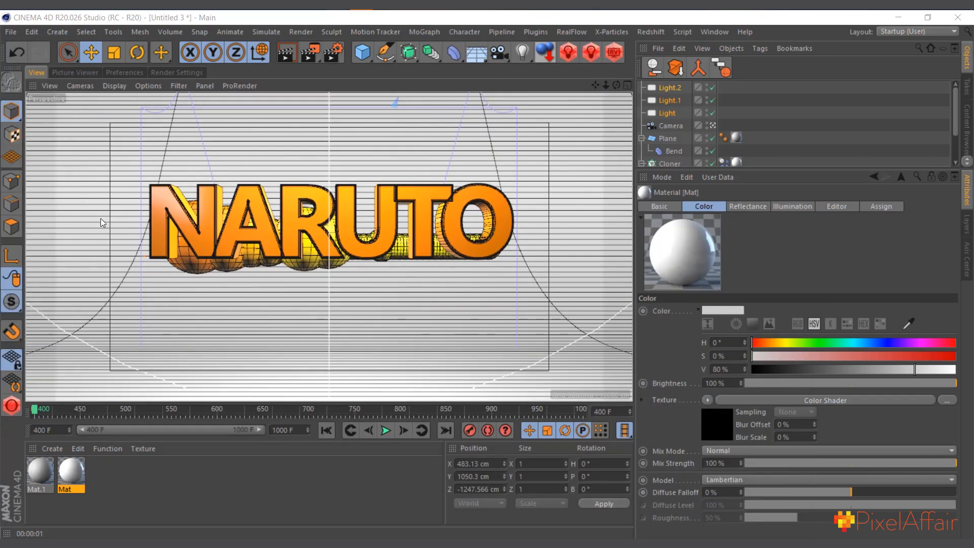
left_click(287, 56)
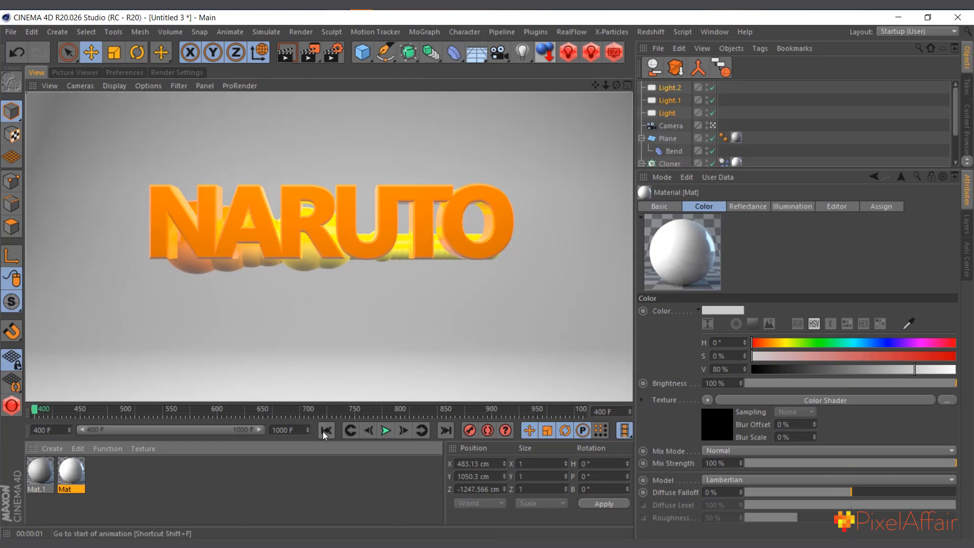
Play the animation forward to frame 545 and render that frame through the camera.
left_click(386, 431)
left_click(388, 432)
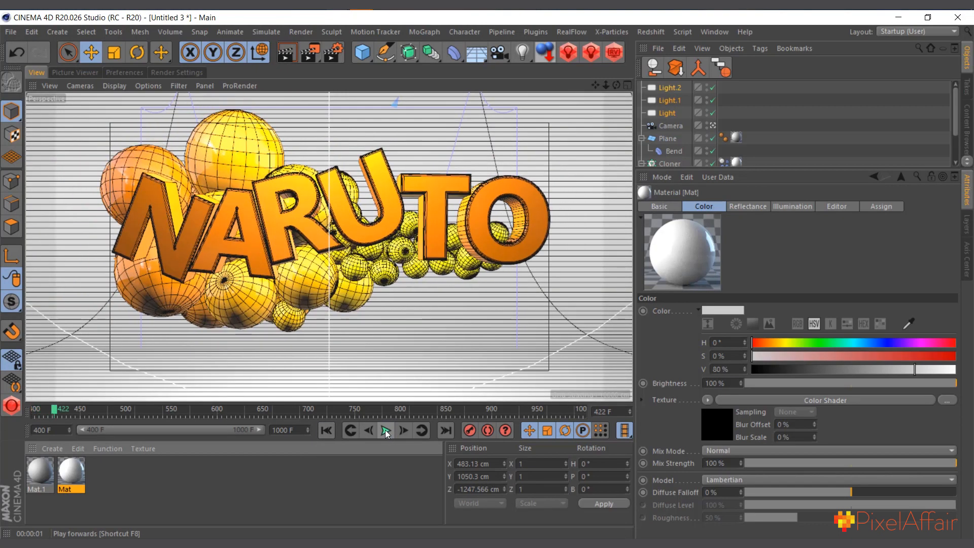
left_click(387, 431)
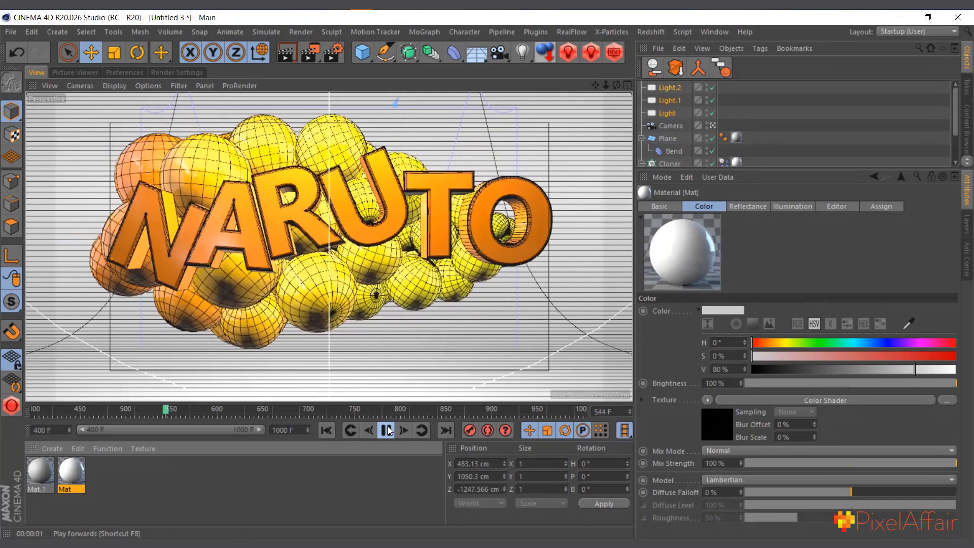
left_click(387, 431)
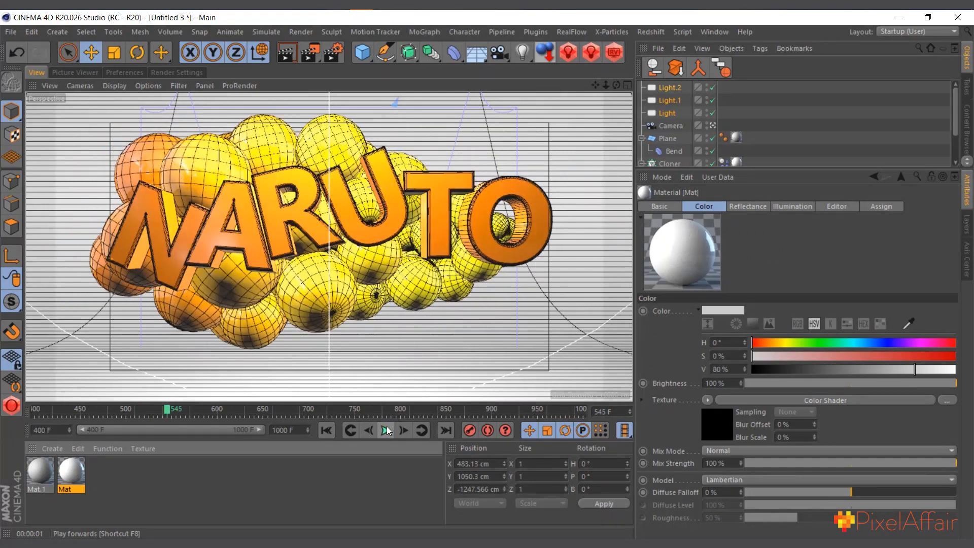
left_click(287, 52)
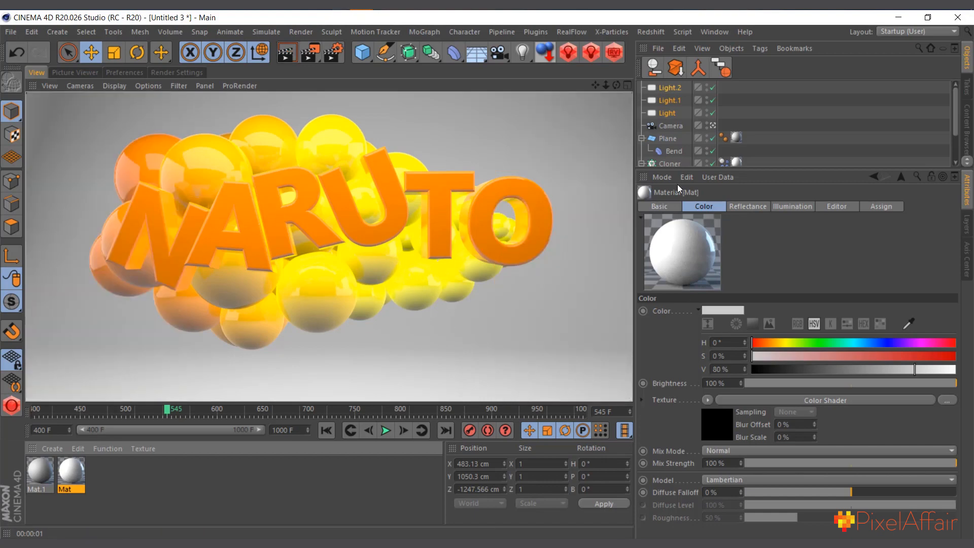
Move the bent backdrop plane slightly down and back in the free view, and render it through the camera.
left_click(713, 126)
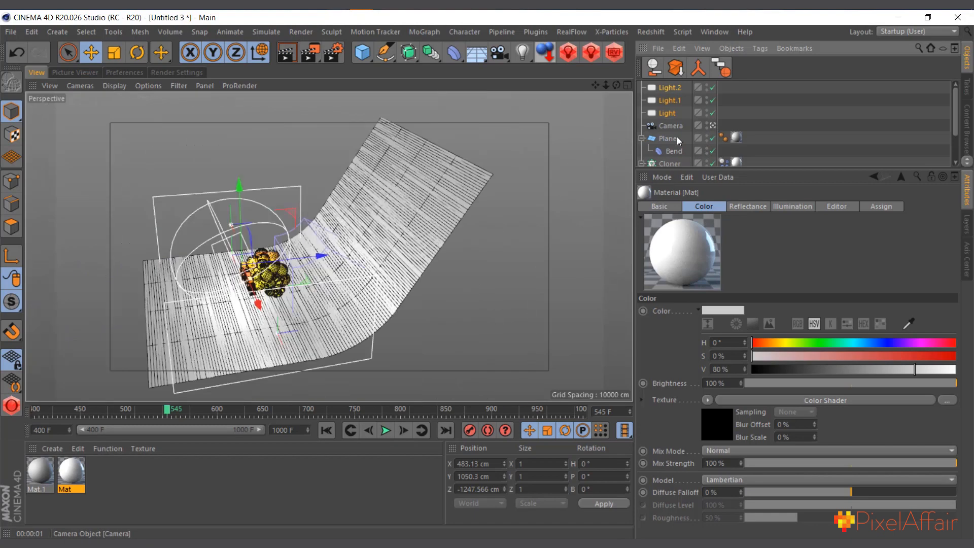
left_click(442, 199)
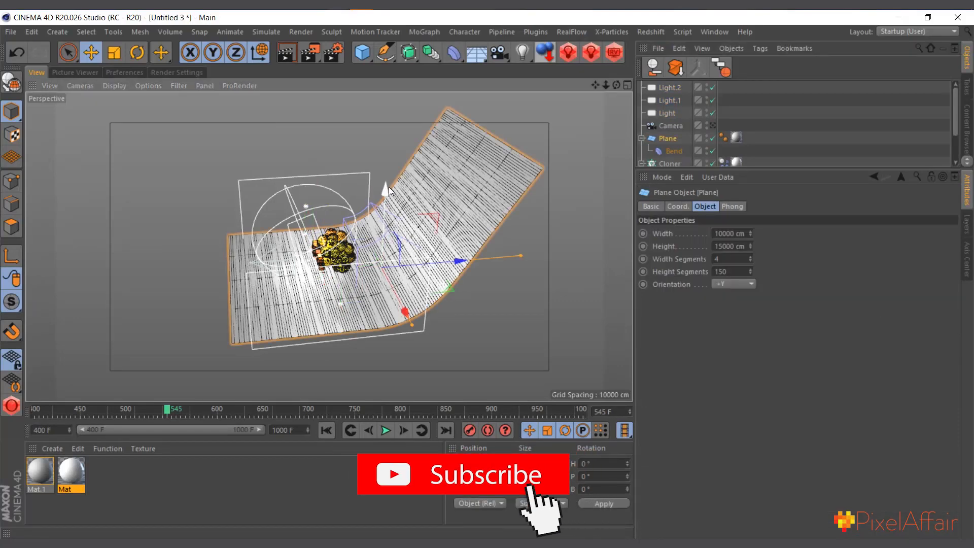
left_click_drag(389, 187, 388, 195)
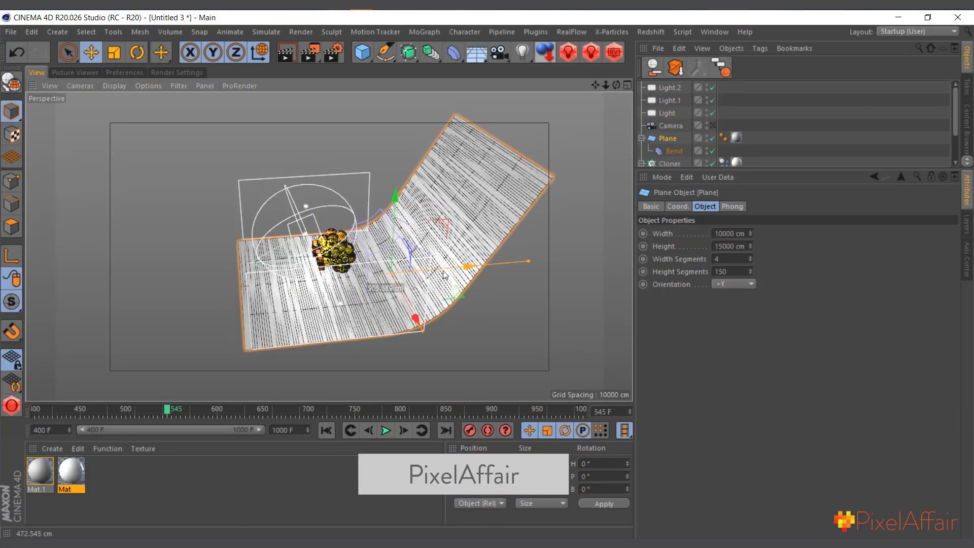
left_click(714, 125)
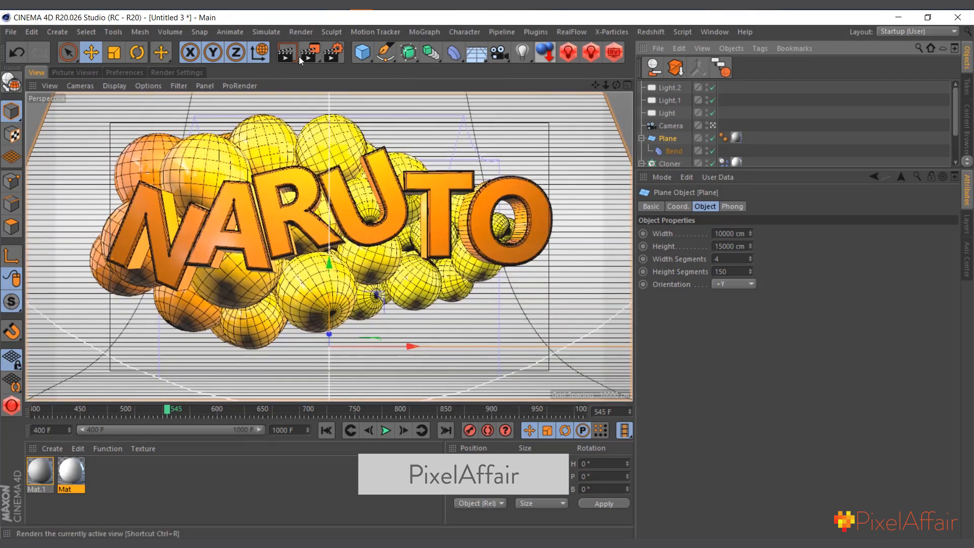
left_click(283, 60)
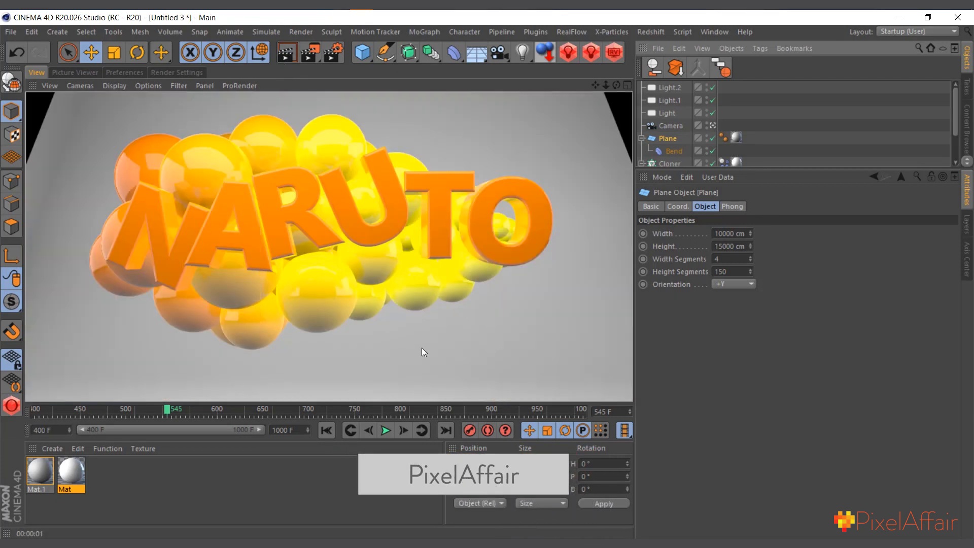
Rename the object Light as "top".
left_click(668, 113)
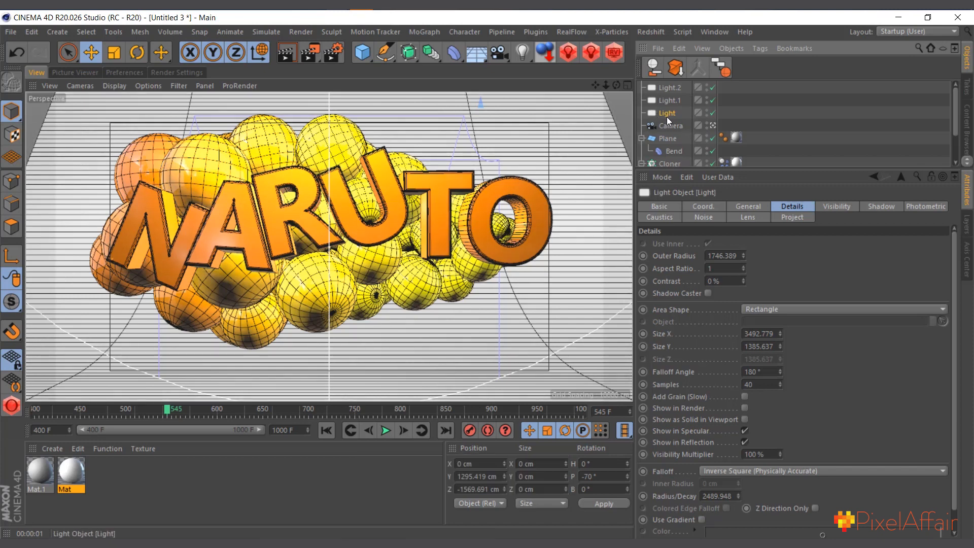
double_click(667, 113)
type("top")
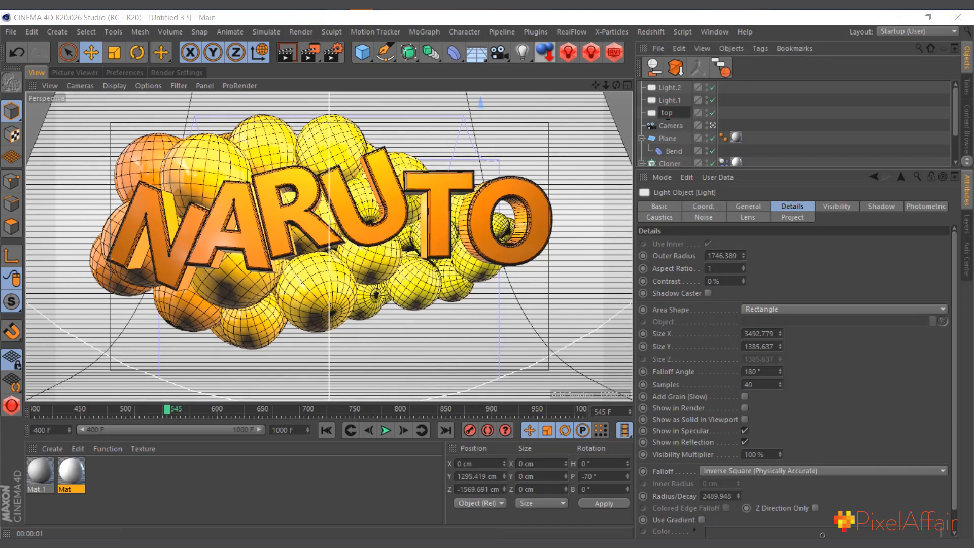
key("Return")
Rename Light.1 as "Side light 1" and copy that name.
left_click(676, 104)
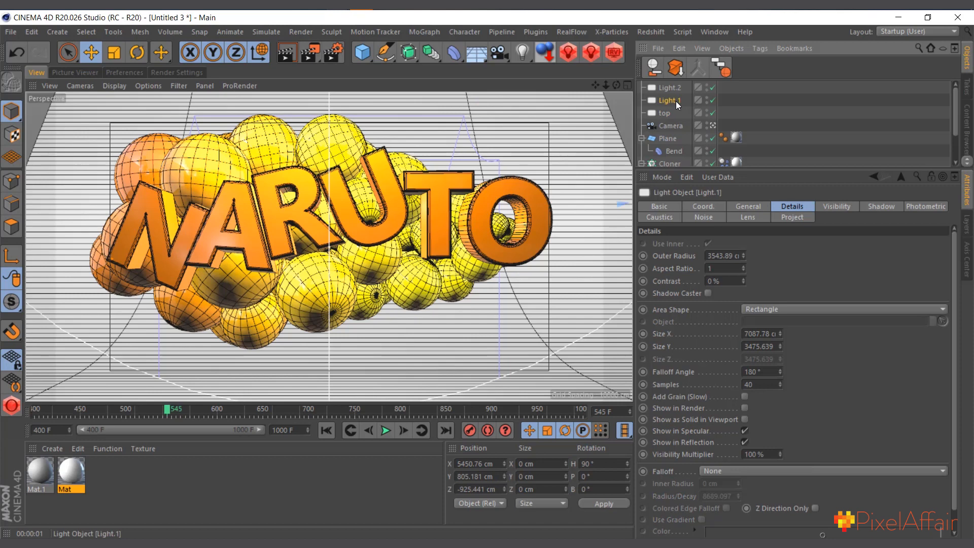
double_click(676, 101)
type("Side light")
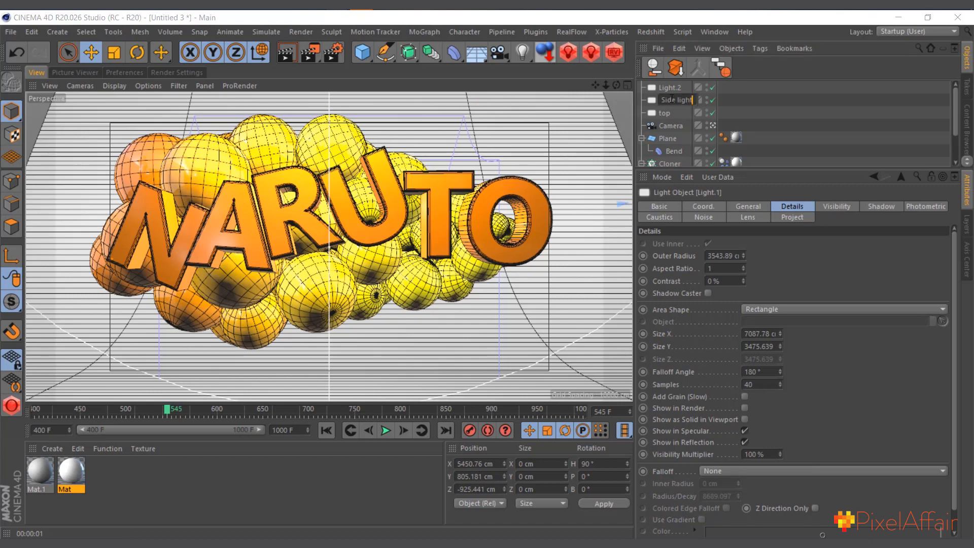
type(" 1")
key("ctrl+a")
key("ctrl+c")
key("Return")
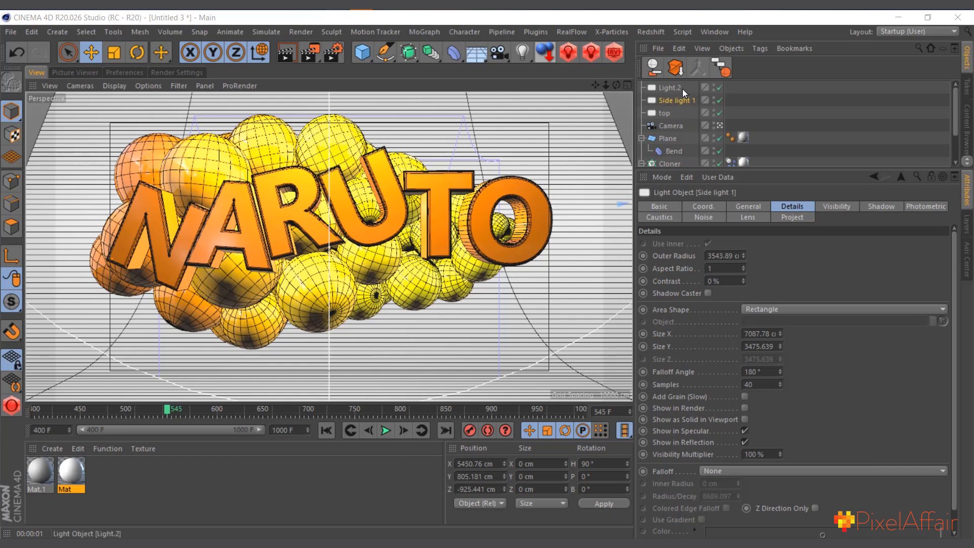
Rename Light.2 as "Side light 2", reusing the copied name.
double_click(672, 87)
key("ctrl+v")
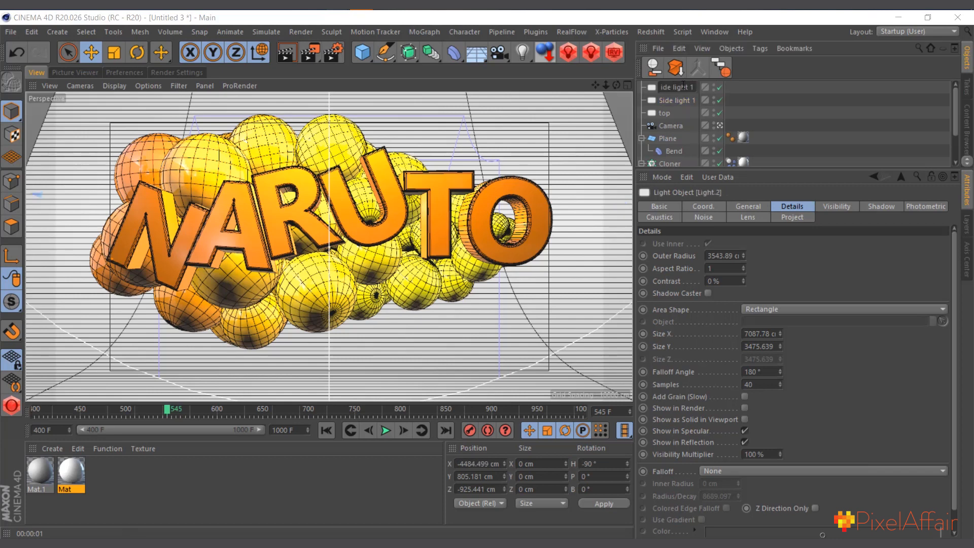
key("BackSpace")
type("2")
key("Return")
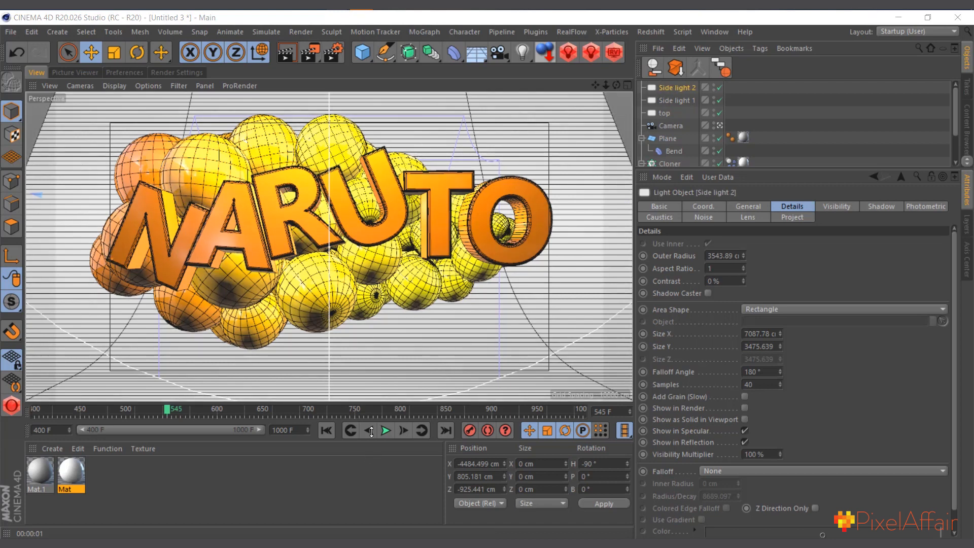
Set the top light's shadow type to Area and render the camera view.
left_click(668, 112)
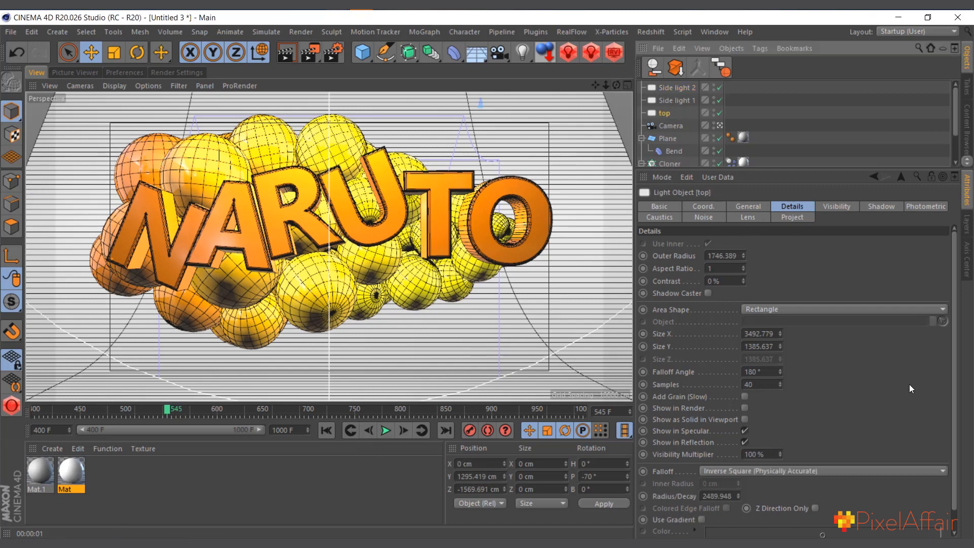
left_click(754, 207)
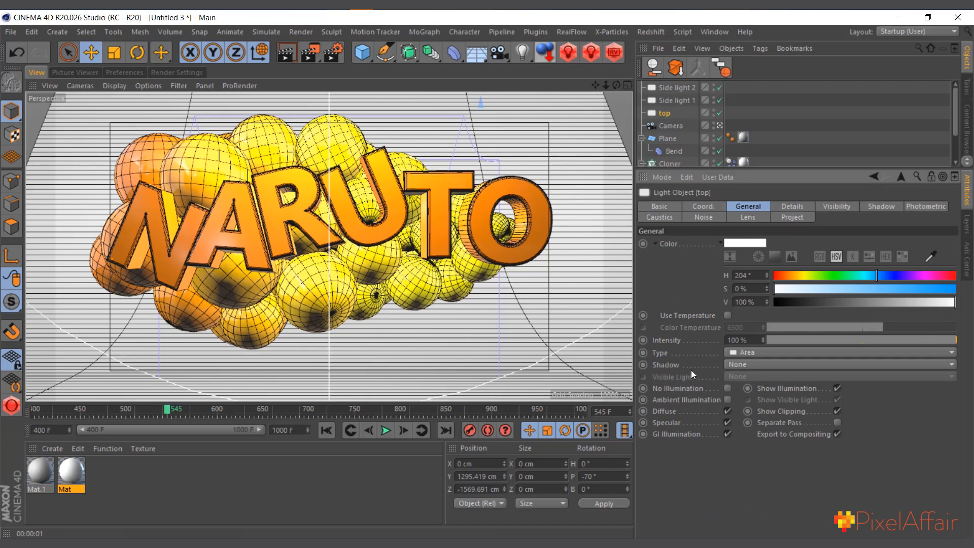
left_click(760, 365)
left_click(752, 412)
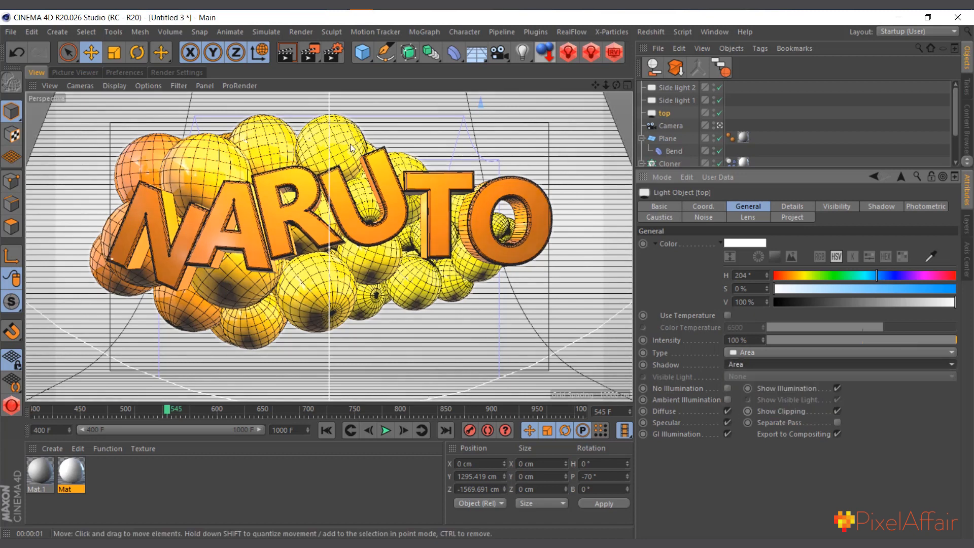
left_click(288, 53)
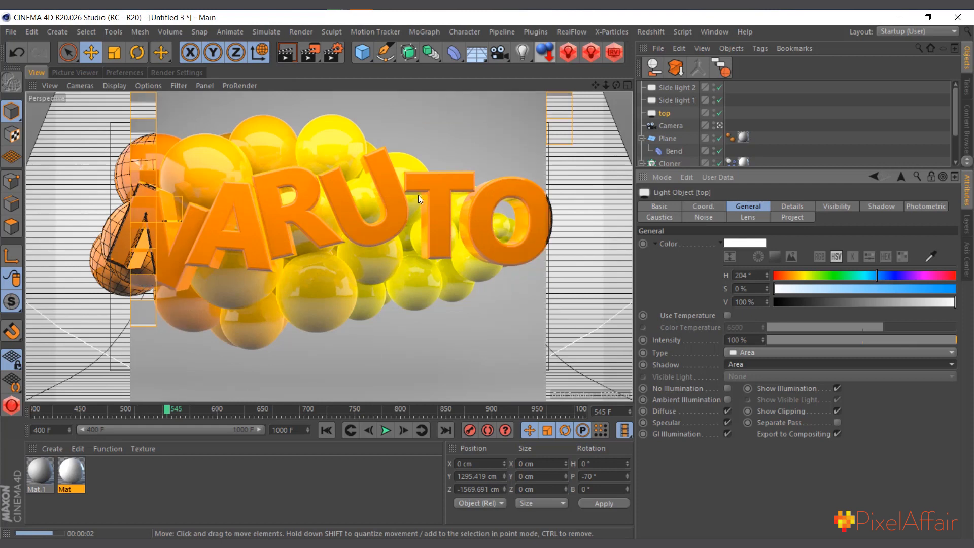
Try Shadow Maps (Soft) as the shadow type for both side lights together and render the camera view.
left_click(676, 99)
left_click(679, 87, "ctrl")
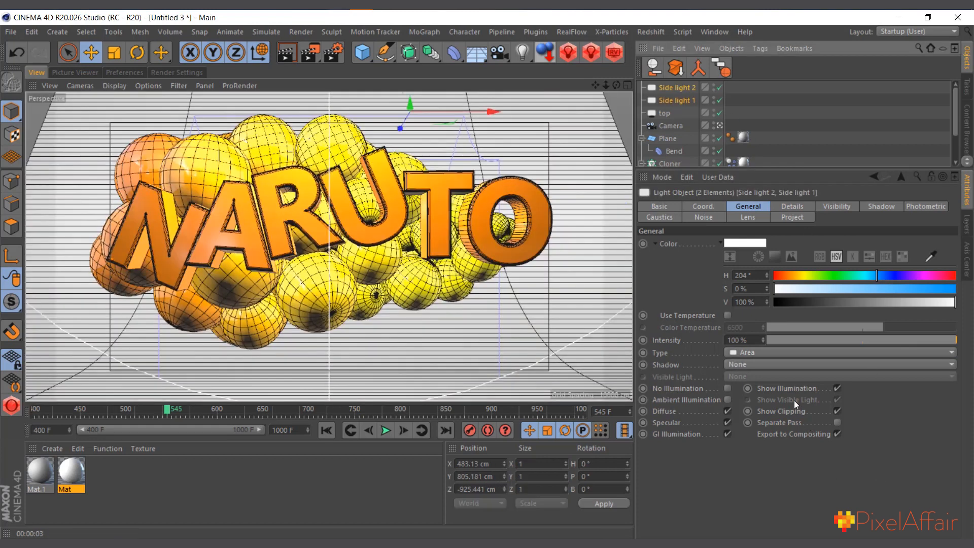
left_click(766, 365)
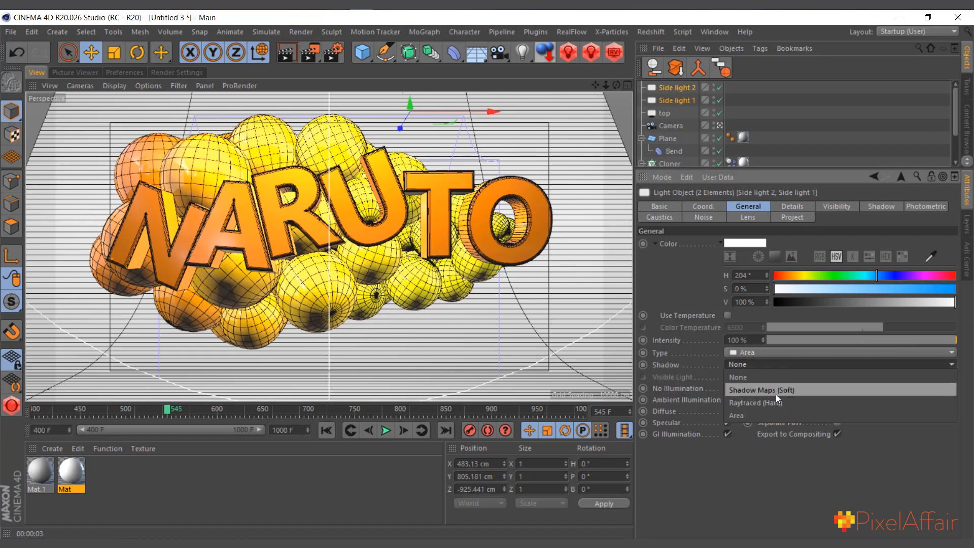
left_click(775, 391)
left_click(287, 53)
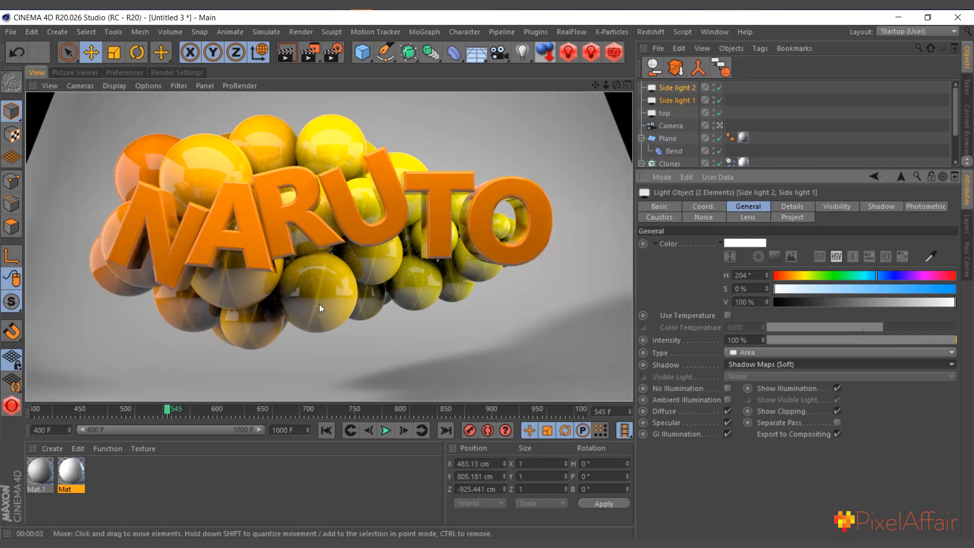
Switch the shadow type of both side lights to Area and render the camera view.
left_click(790, 363)
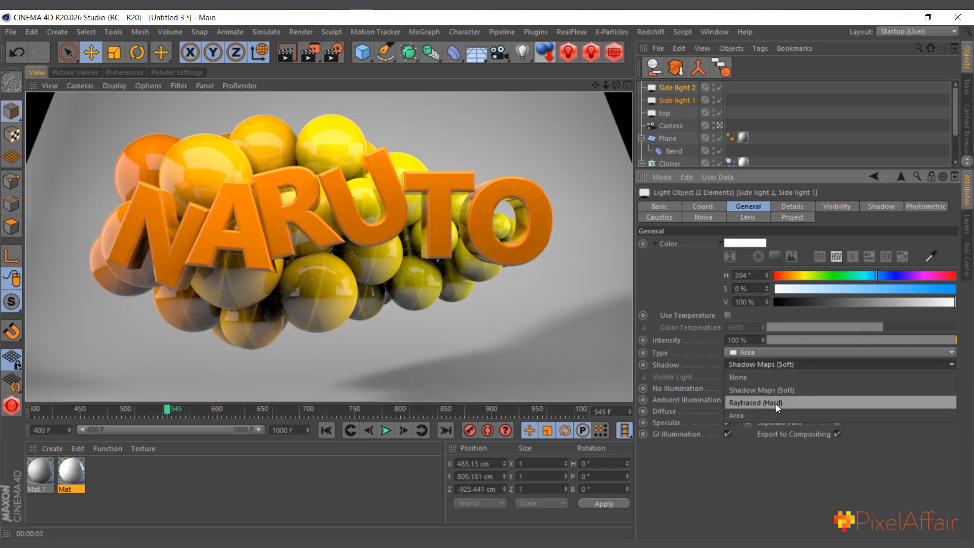
left_click(775, 404)
left_click(776, 365)
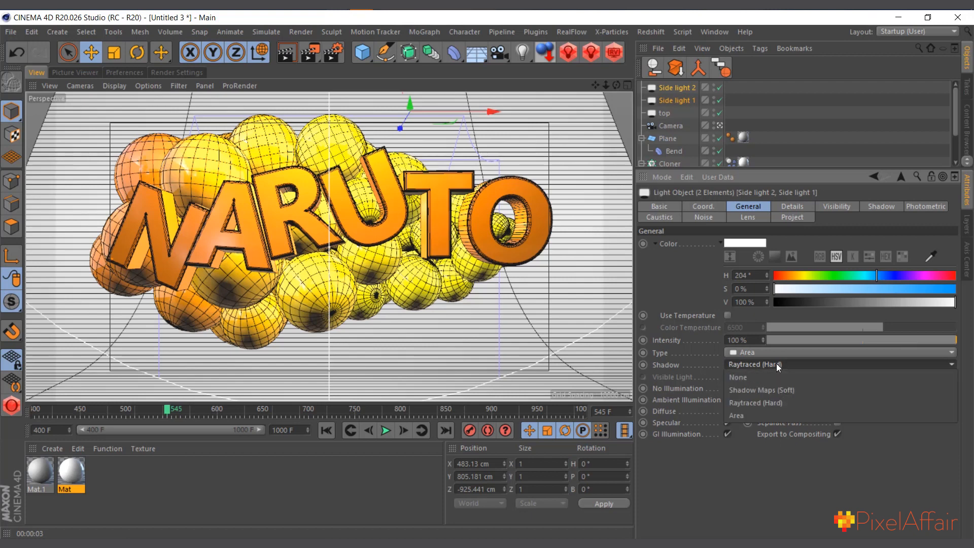
left_click(771, 410)
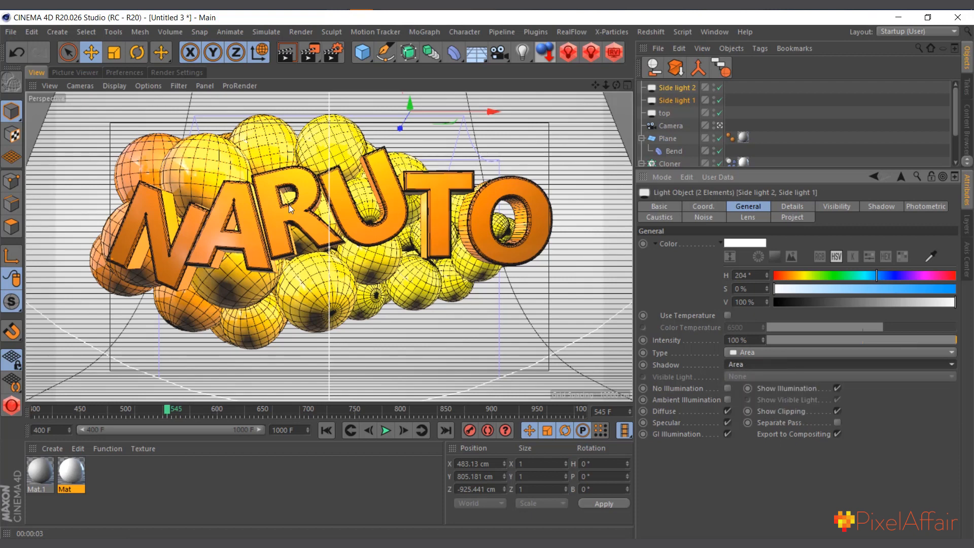
left_click(283, 52)
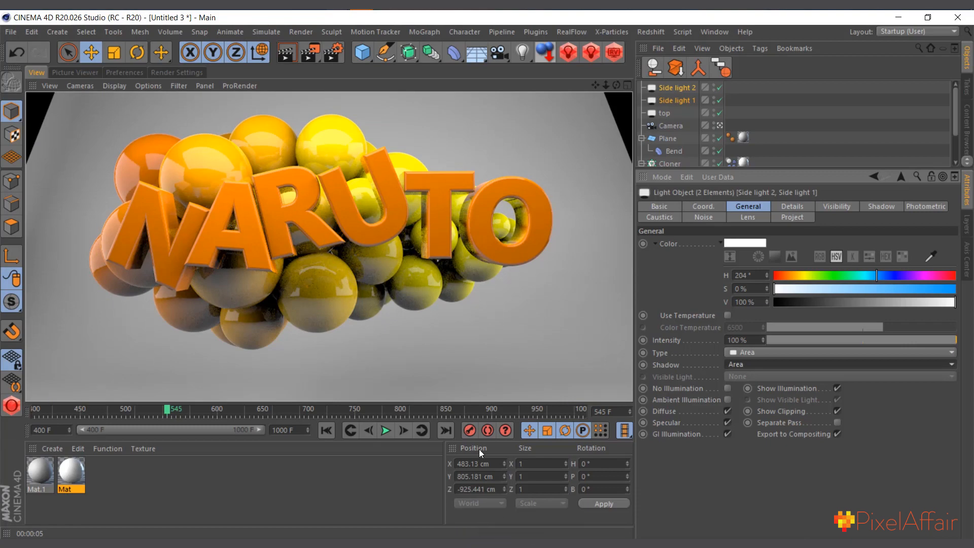
Add the Global Illumination effect to the render settings and render frame 563 through the camera.
left_click(384, 431)
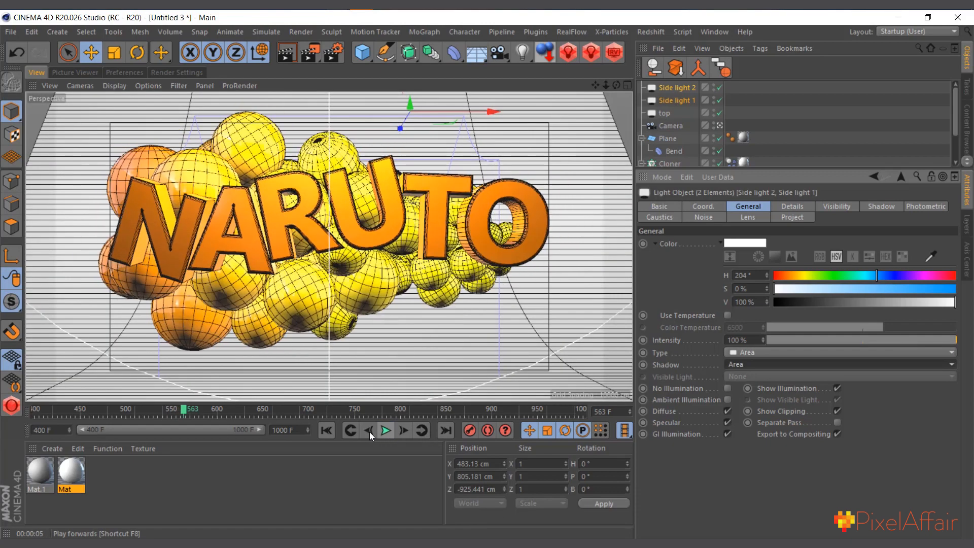
left_click(332, 54)
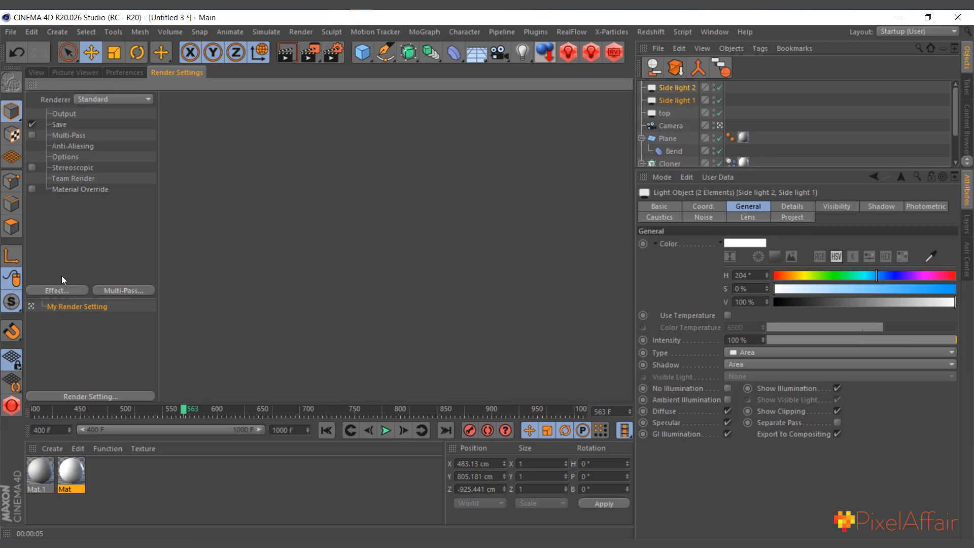
left_click(56, 290)
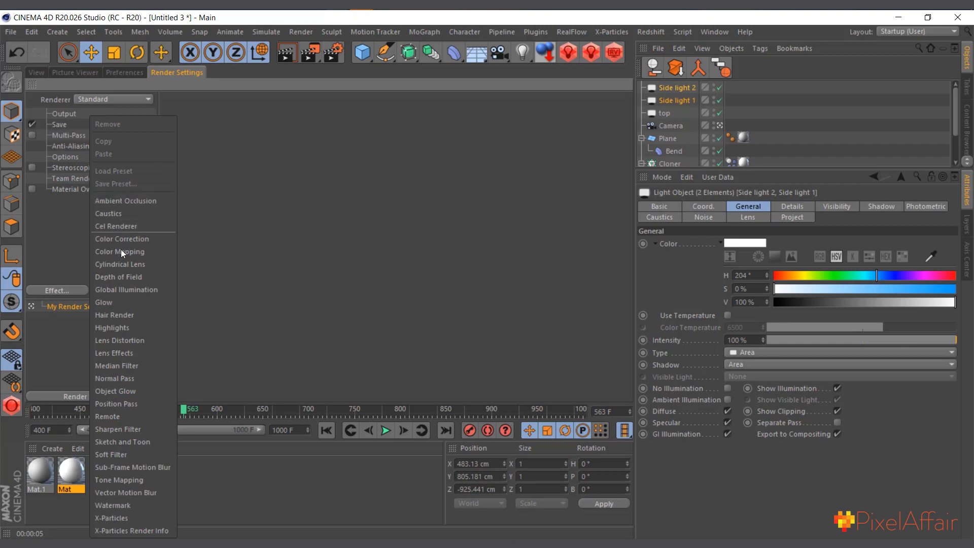
left_click(145, 291)
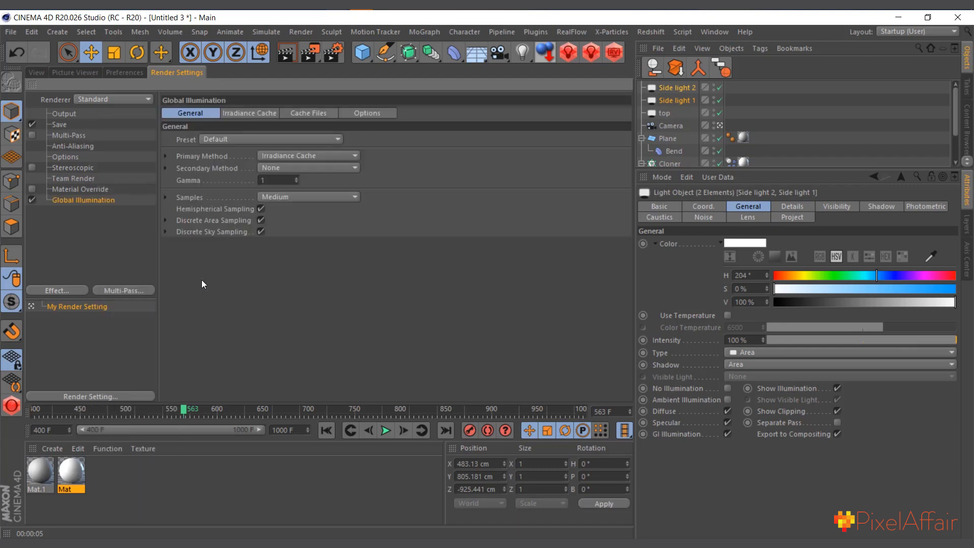
left_click(38, 74)
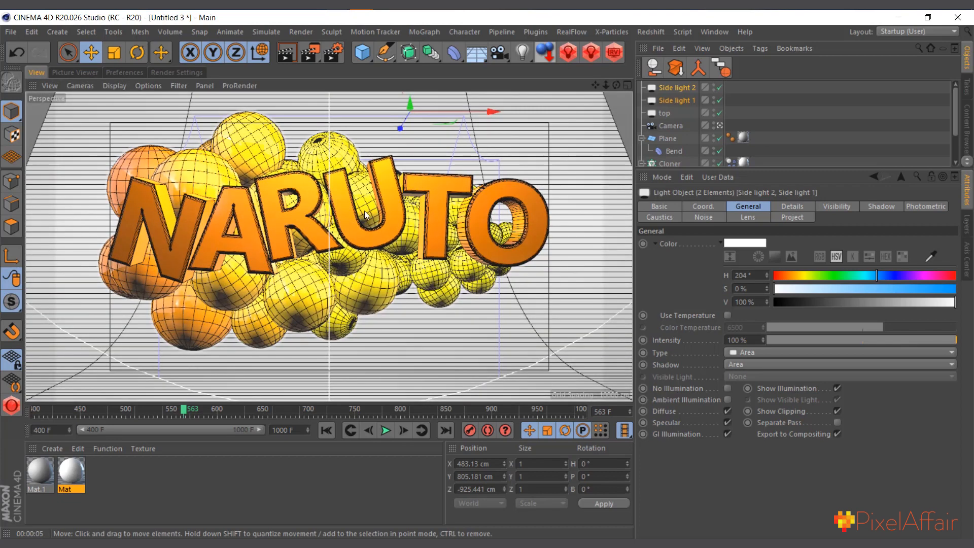
left_click(289, 53)
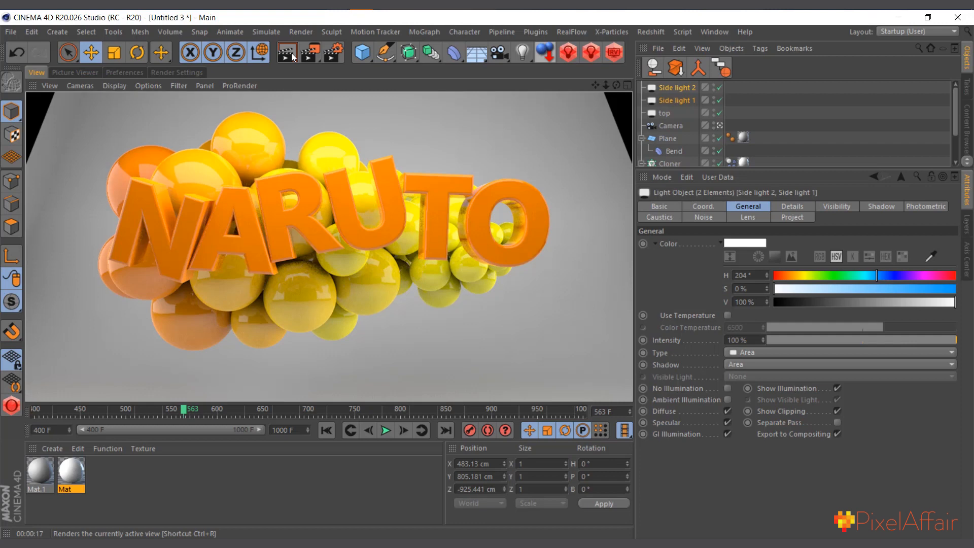
Set both side lights together to 88% intensity and tint their colour light blue with 7% saturation.
left_click(682, 101)
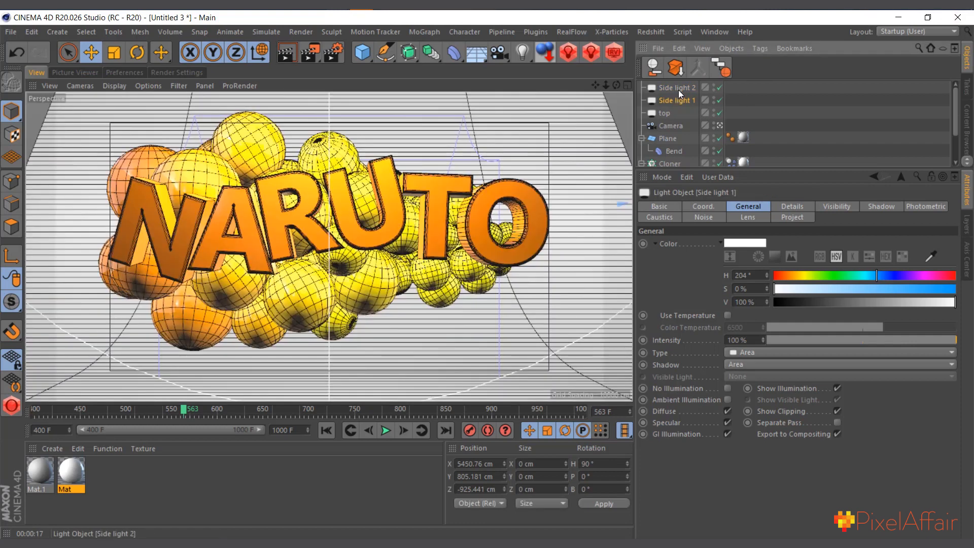
left_click(678, 89, "ctrl")
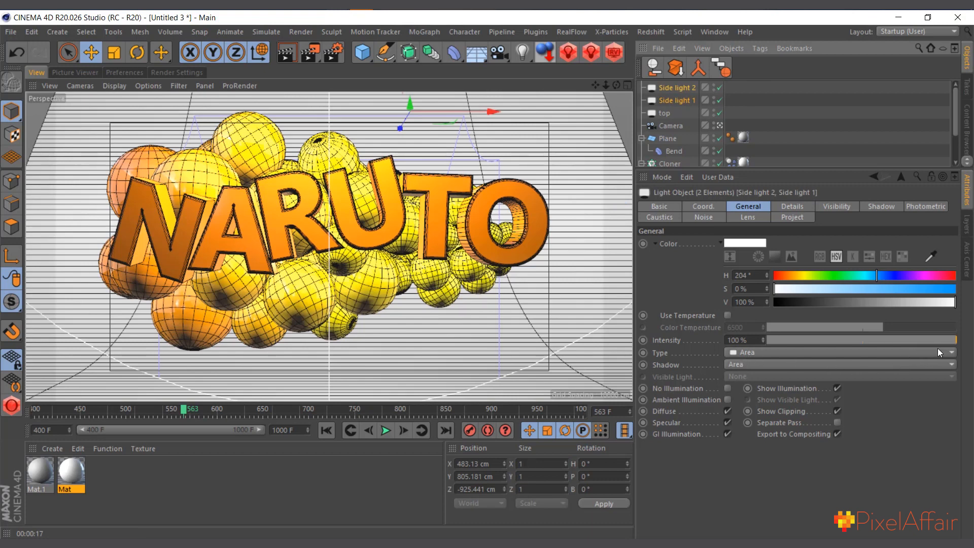
left_click_drag(938, 340, 934, 341)
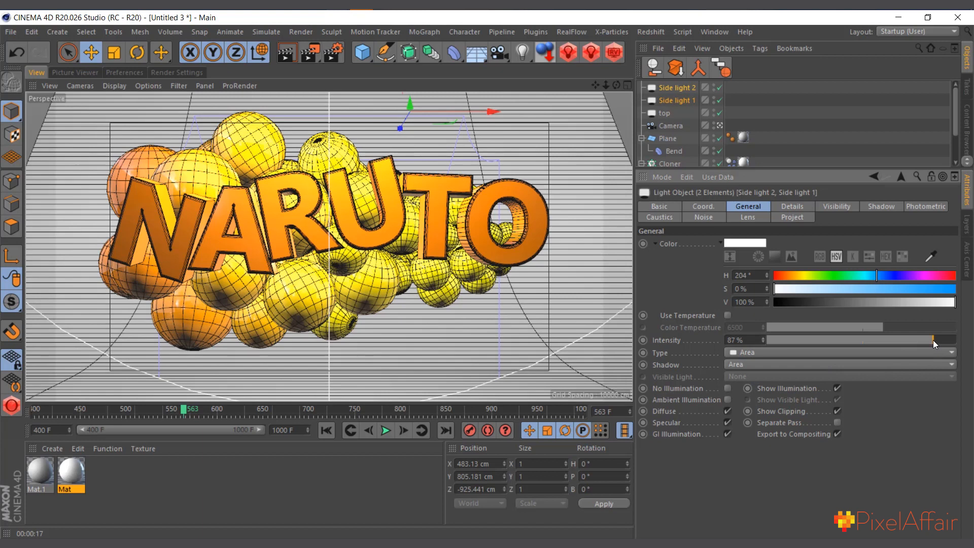
left_click_drag(778, 290, 788, 290)
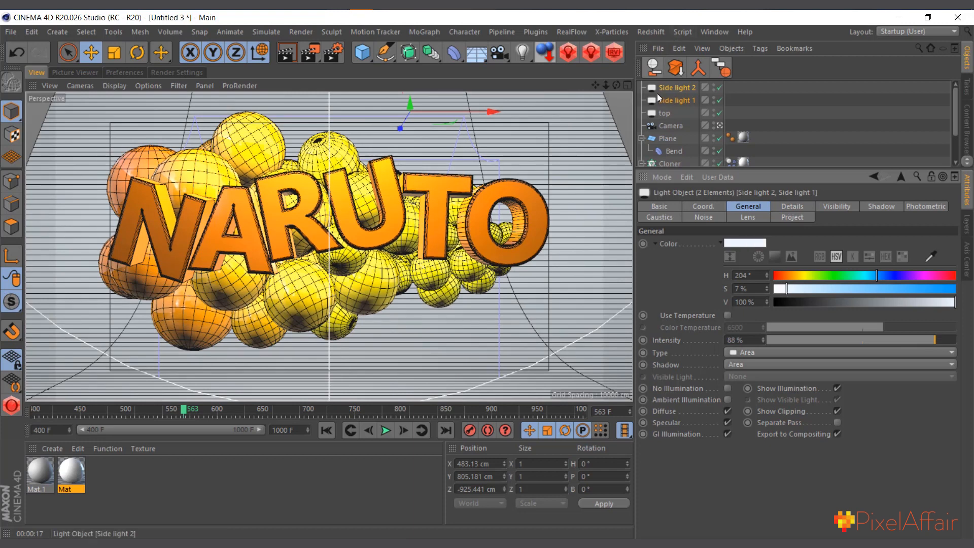
Lower the top light's intensity to 91%.
left_click(665, 113)
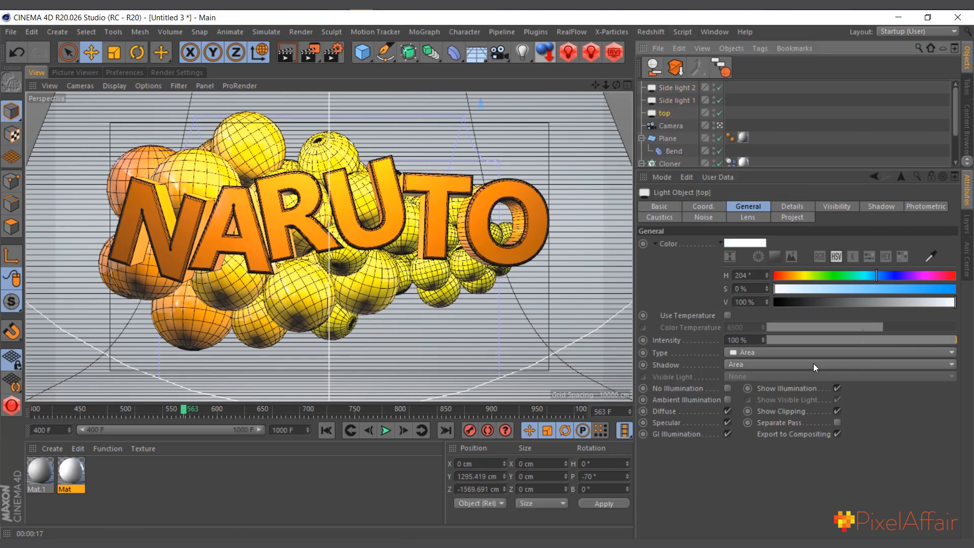
left_click(948, 340)
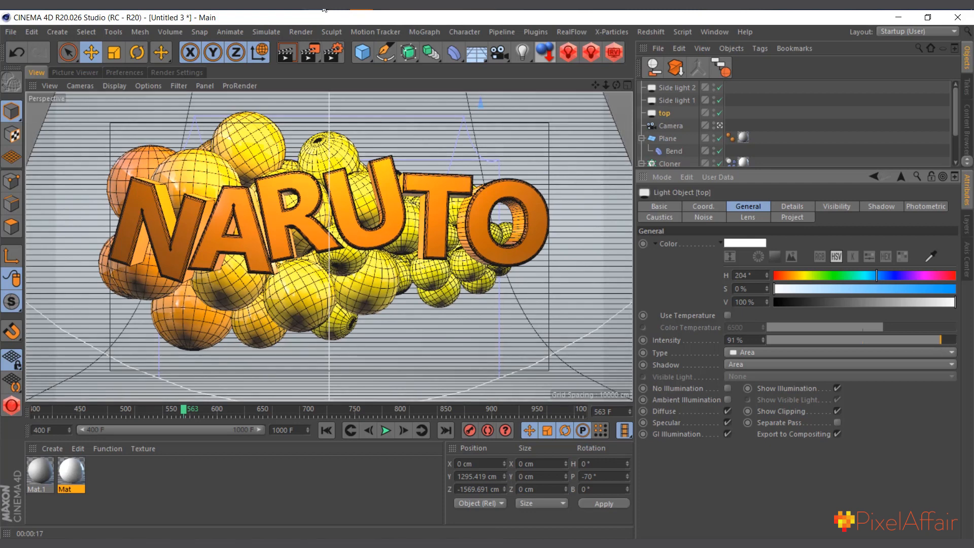
Switch the renderer to Physical with High sampling quality and render the camera view.
left_click(287, 52)
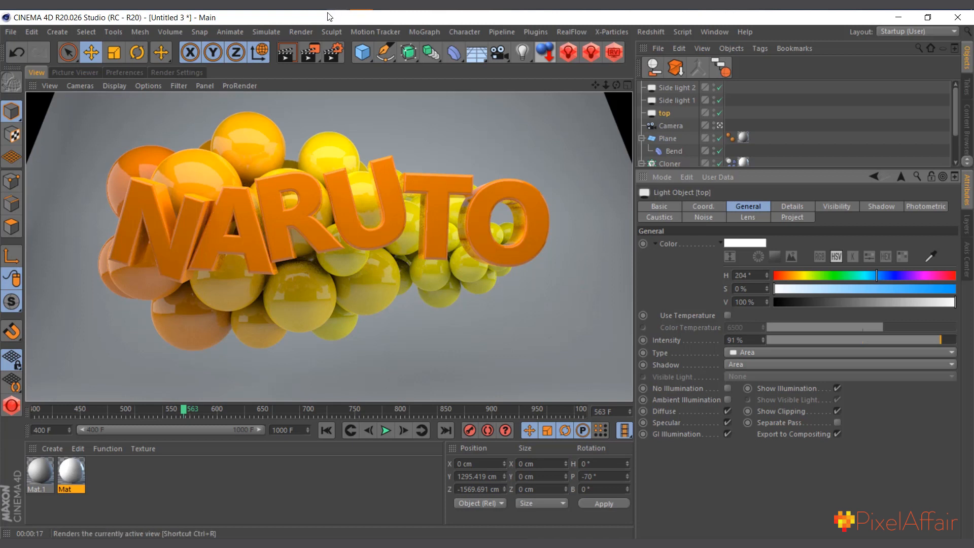
left_click(328, 55)
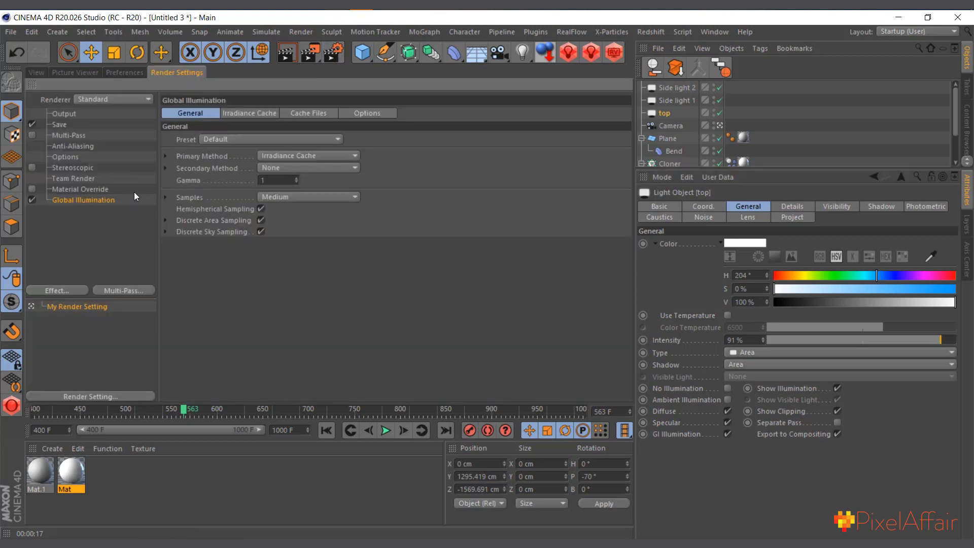
left_click(107, 96)
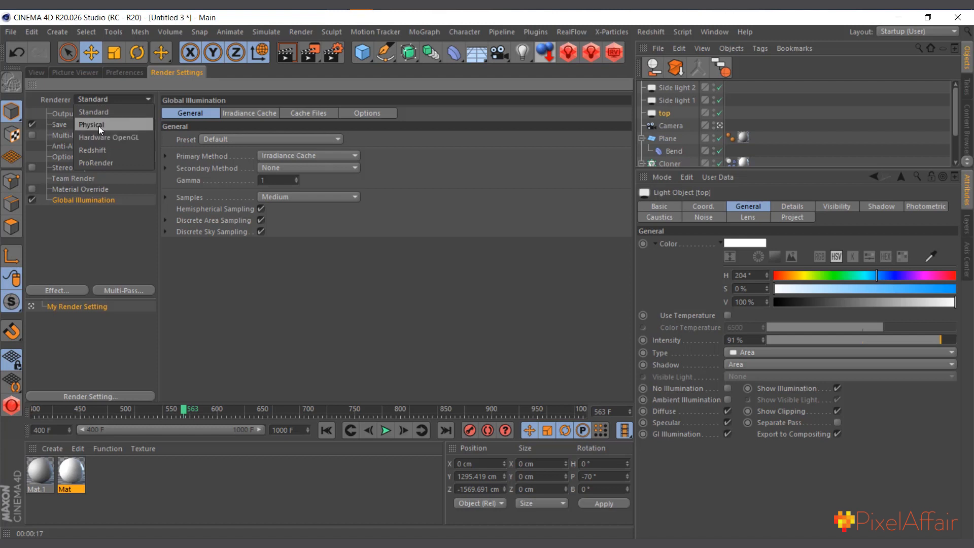
left_click(99, 126)
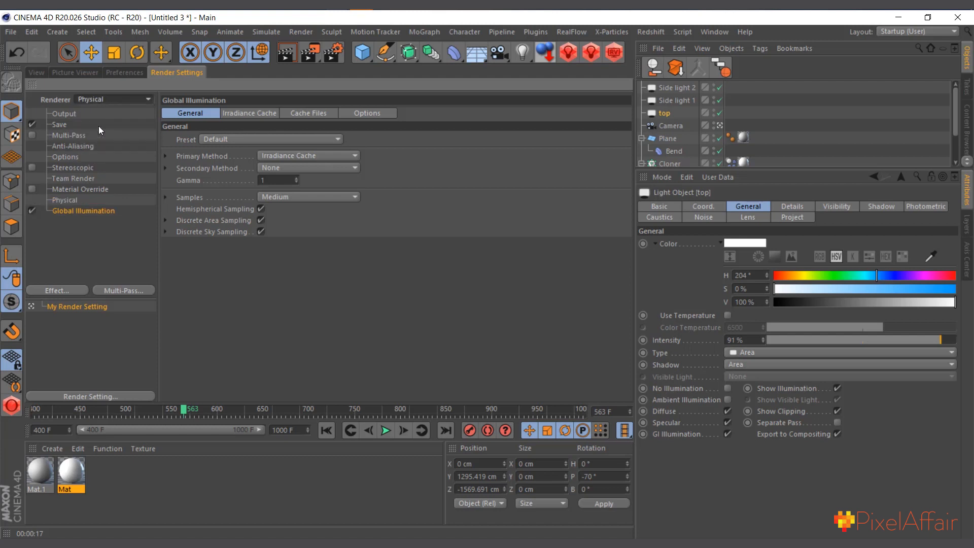
left_click(72, 200)
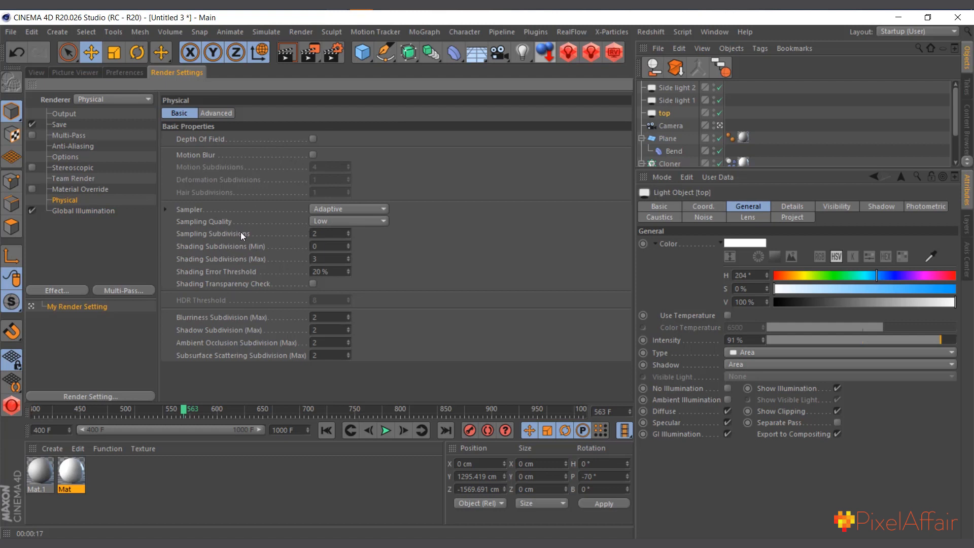
left_click(340, 224)
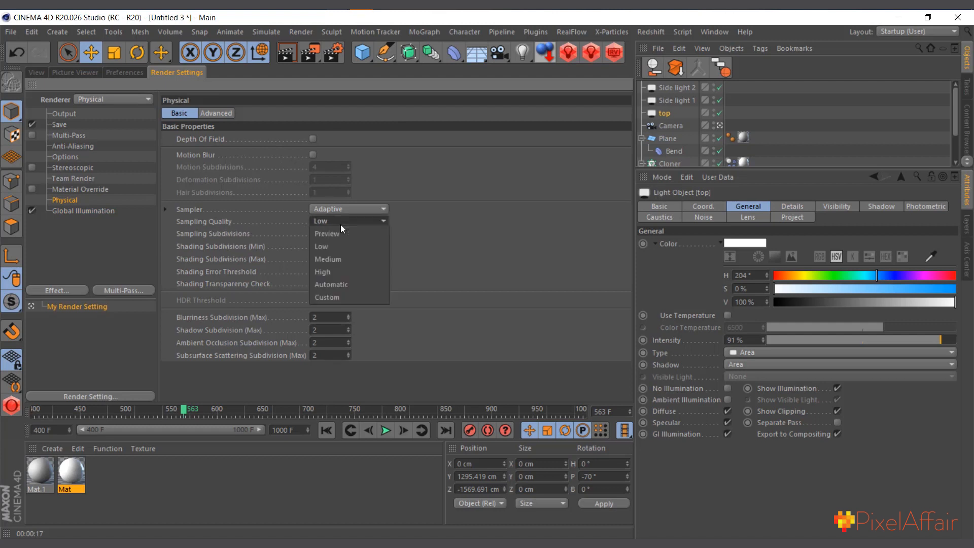
left_click(346, 272)
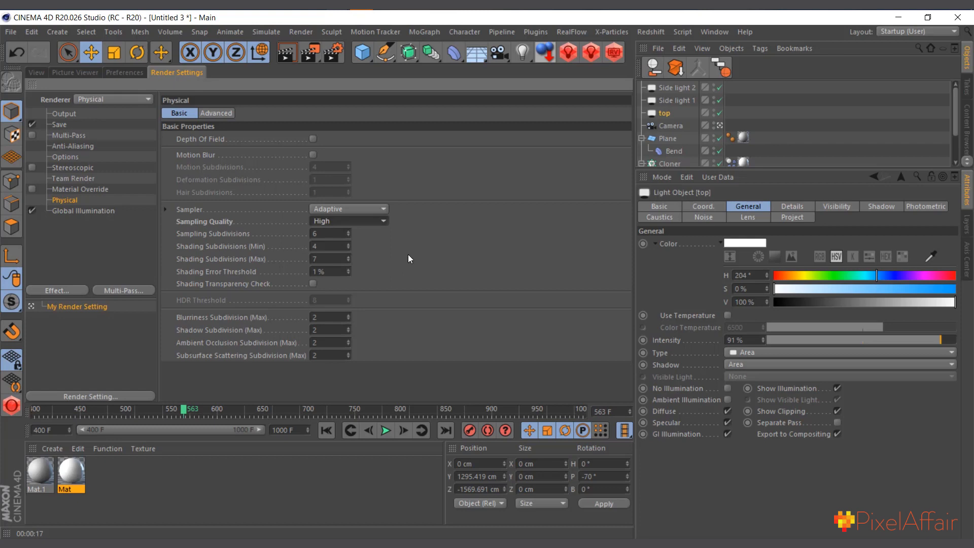
left_click(39, 72)
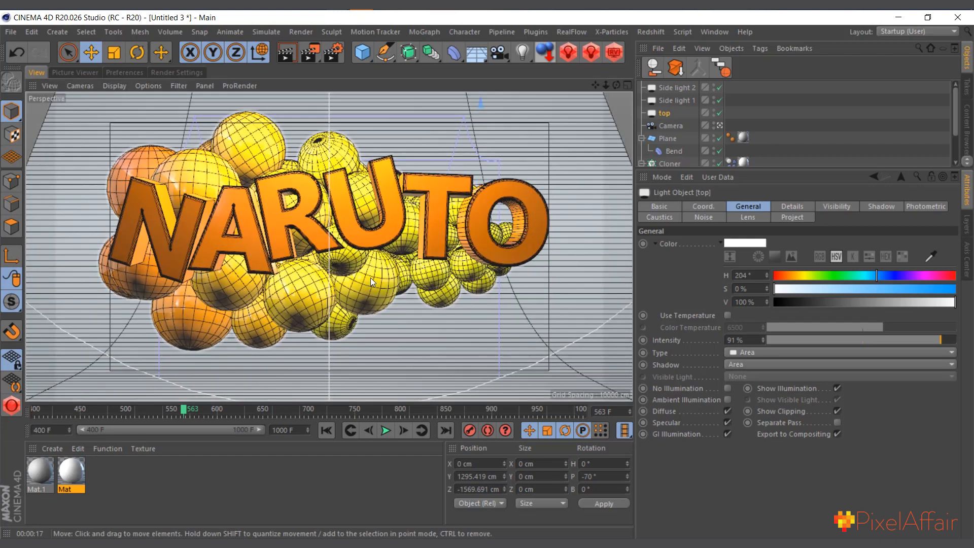
left_click(286, 59)
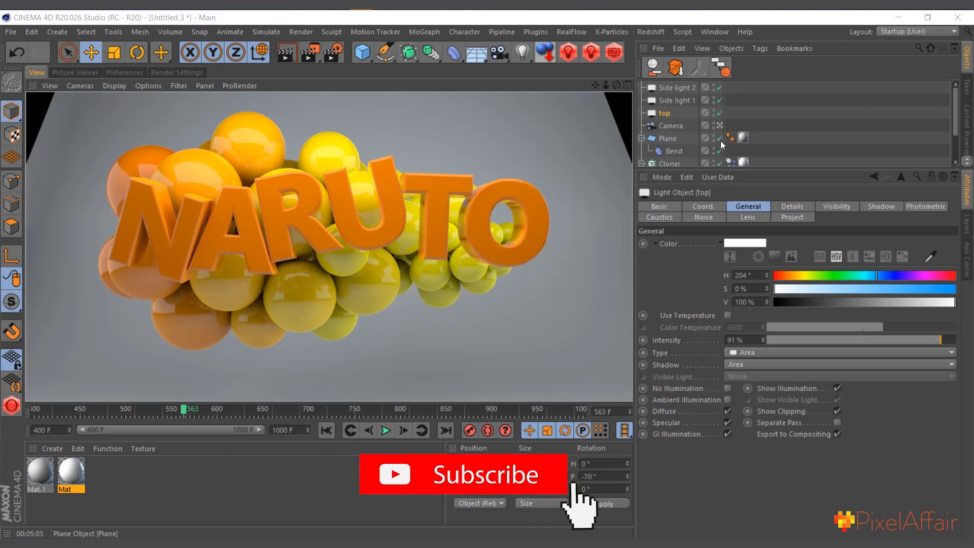
Set the render's save format to PNG and enable its alpha channel.
left_click(333, 54)
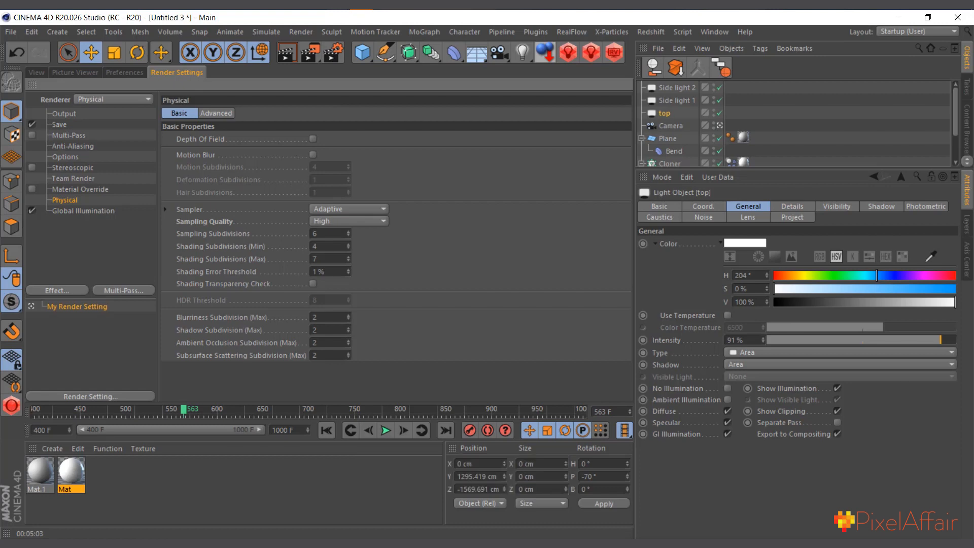
left_click(60, 124)
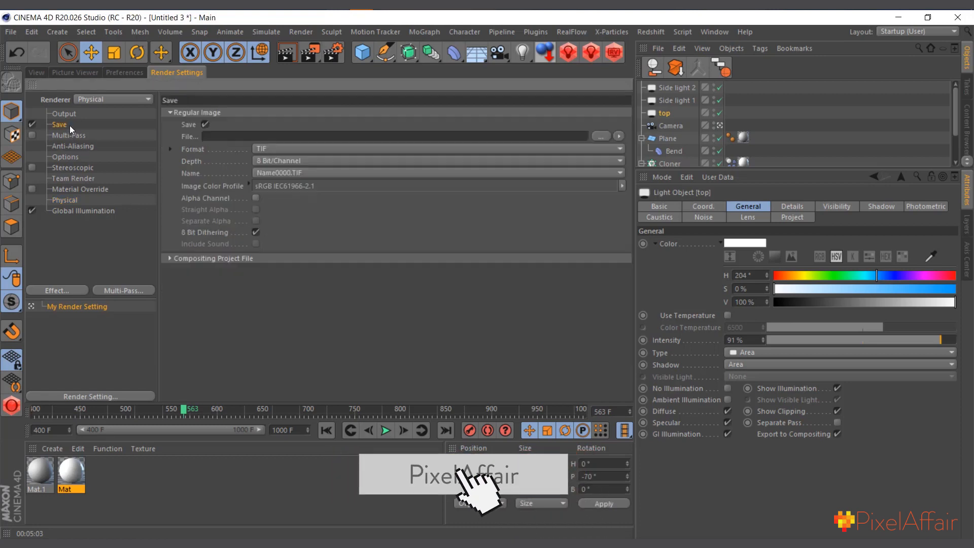
left_click(603, 136)
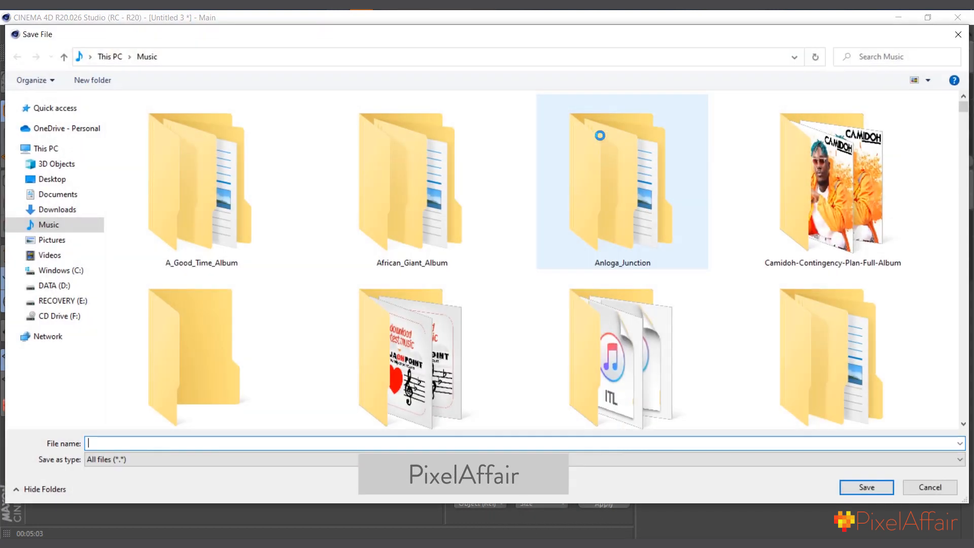
left_click(958, 34)
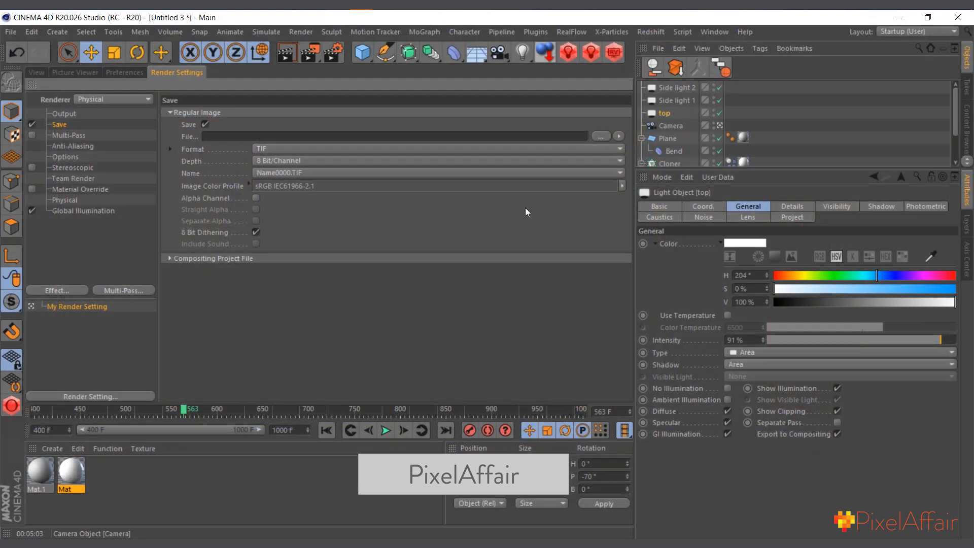
left_click(279, 151)
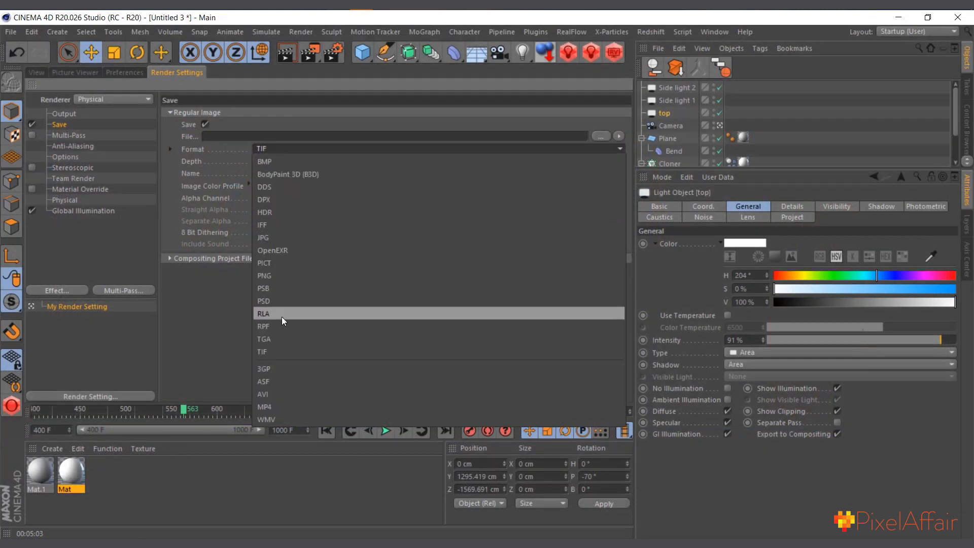
left_click(277, 273)
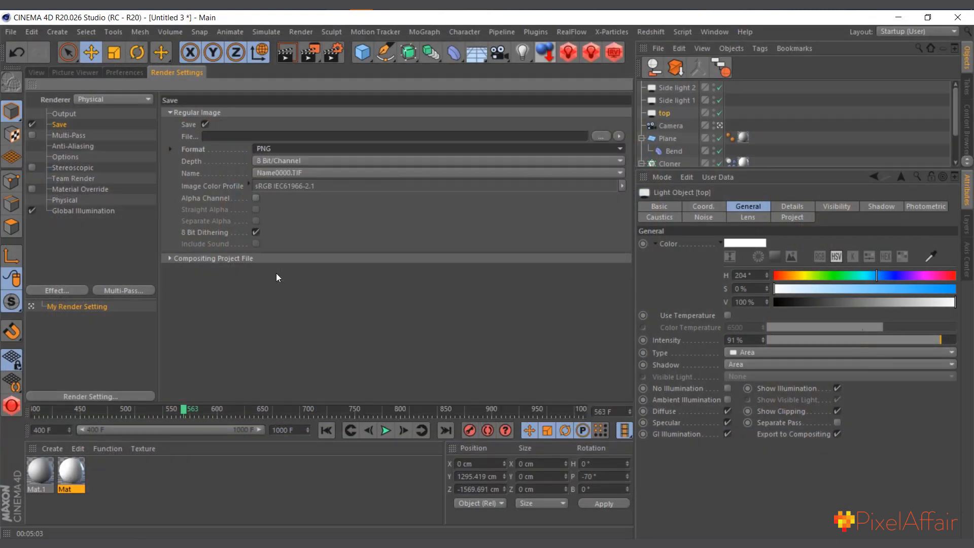
left_click(256, 199)
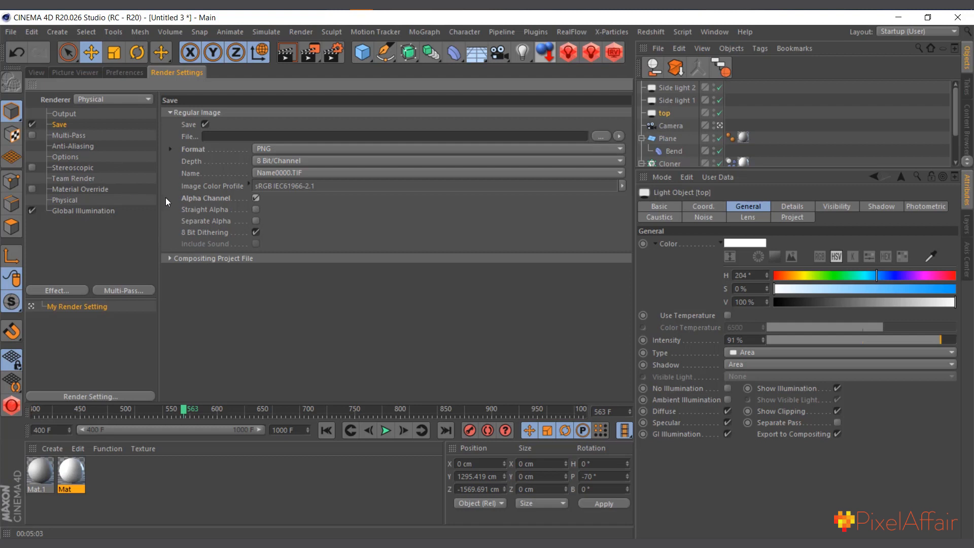
Enable saving an After Effects compositing project file with 3D data included.
left_click(222, 258)
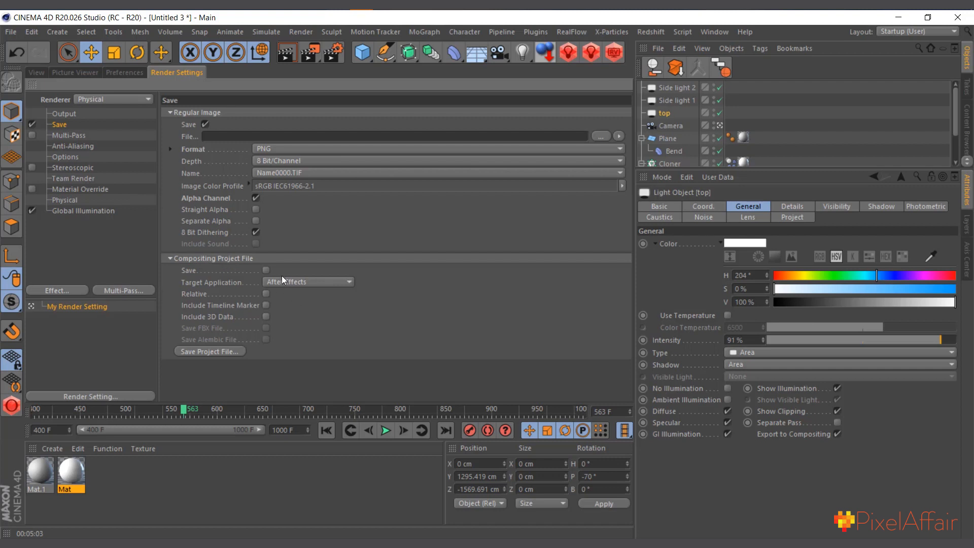
left_click(266, 270)
left_click(268, 317)
Set the render output's frame range to All Frames.
left_click(64, 114)
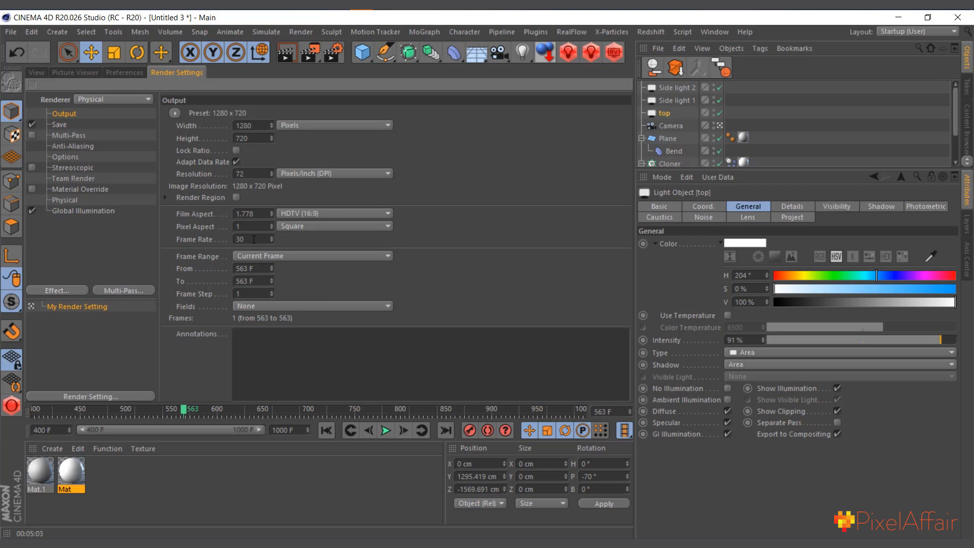
left_click(288, 259)
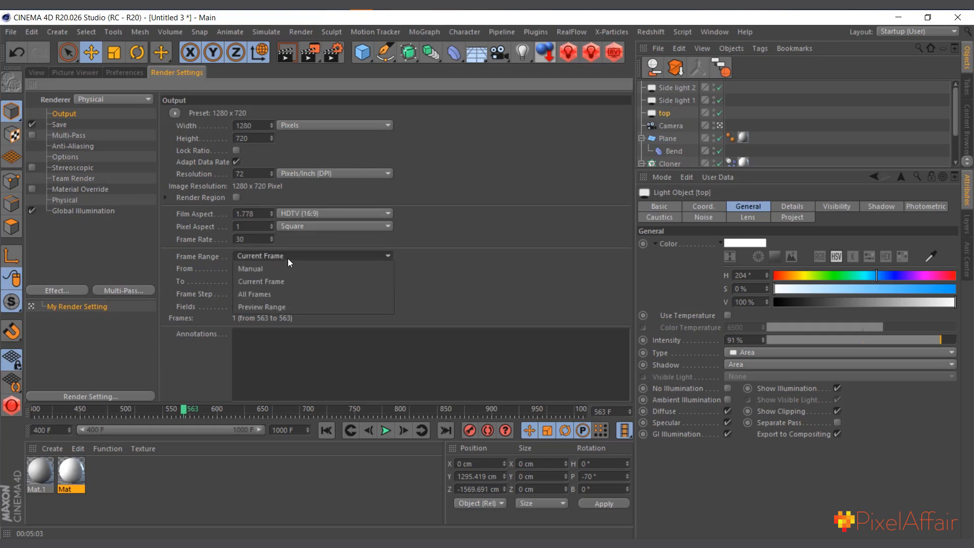
left_click(283, 291)
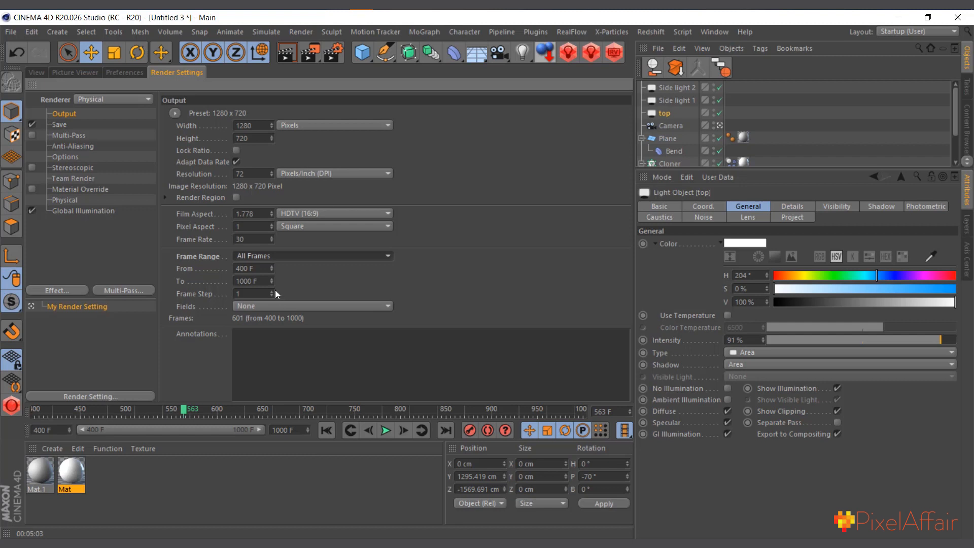
left_click(266, 282)
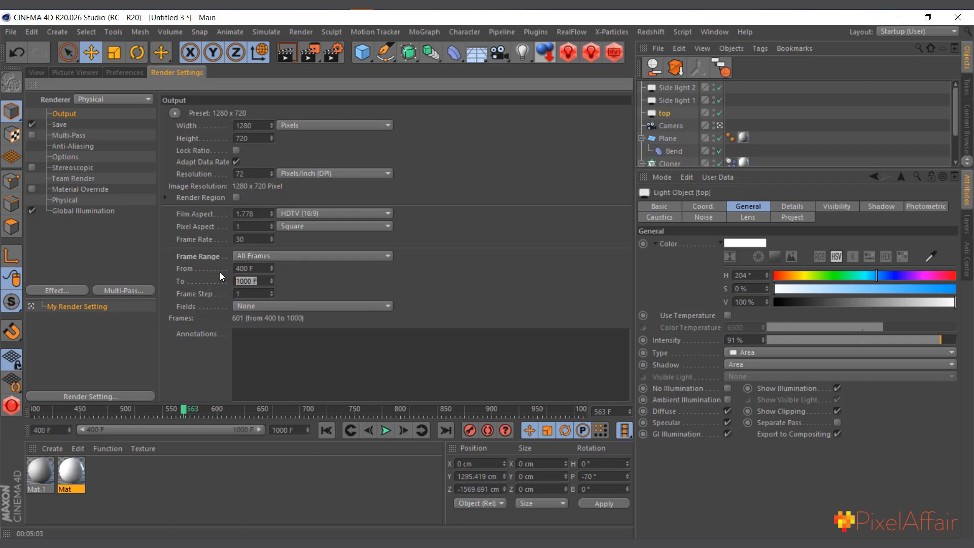
left_click(433, 277)
left_click(90, 147)
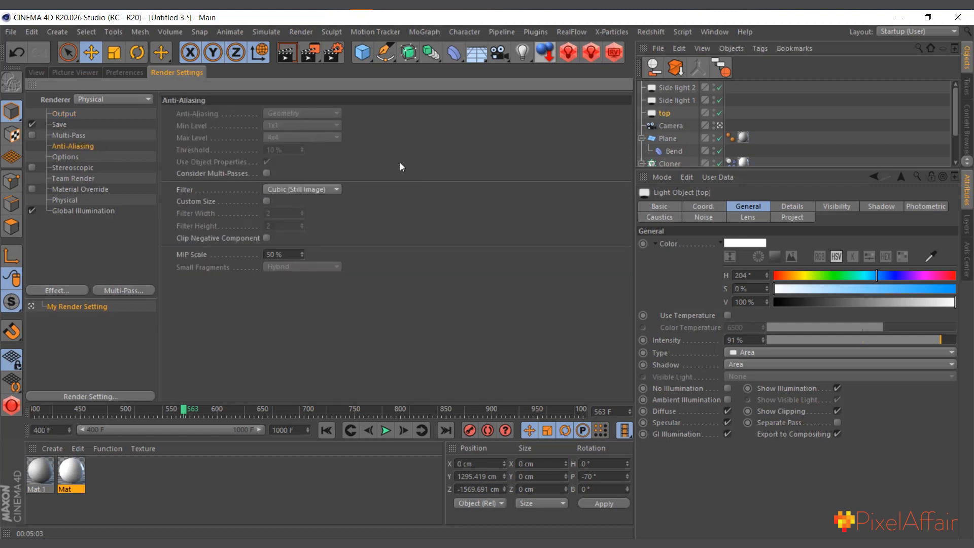
left_click(68, 157)
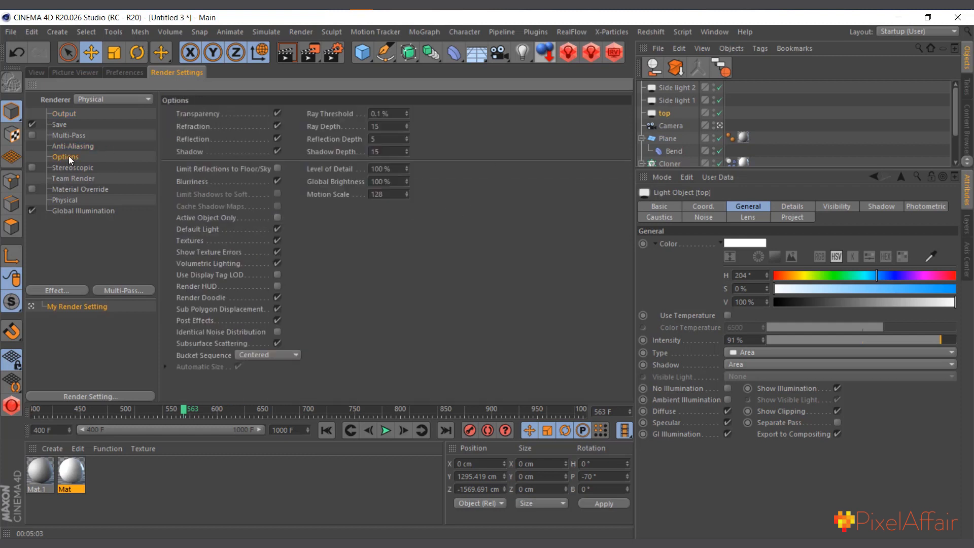
left_click(65, 201)
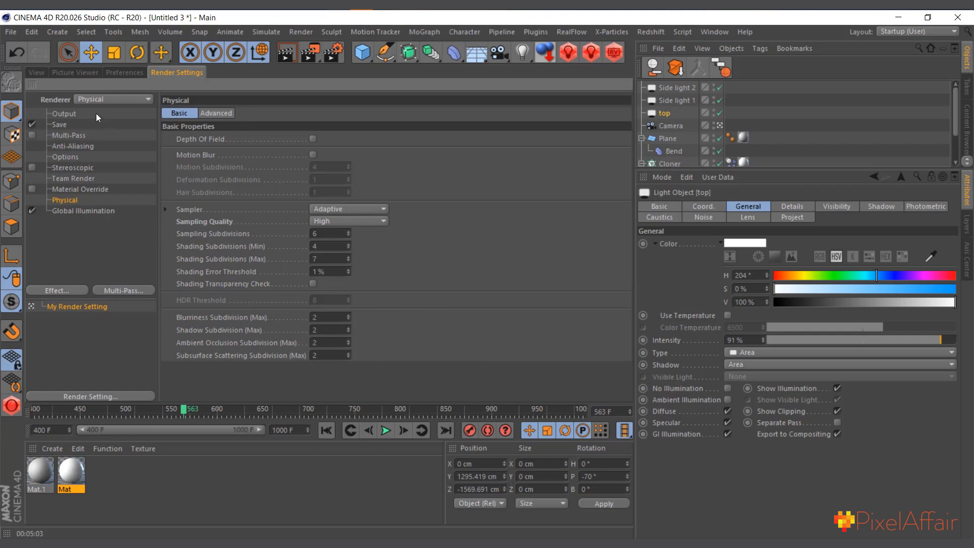
Add a Random effector to the sphere Cloner and check that it is listed among the Cloner's effectors.
left_click(36, 72)
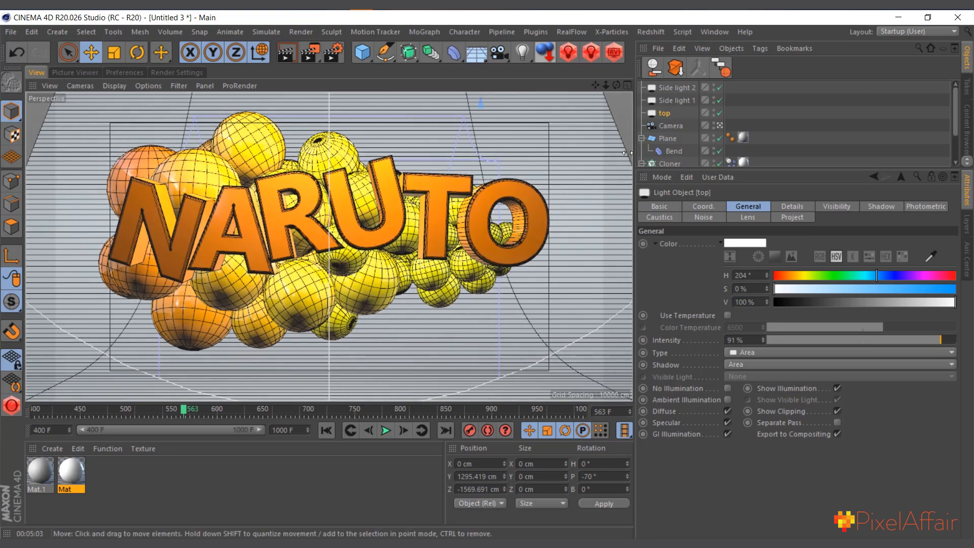
scroll(675, 144, "down", 2)
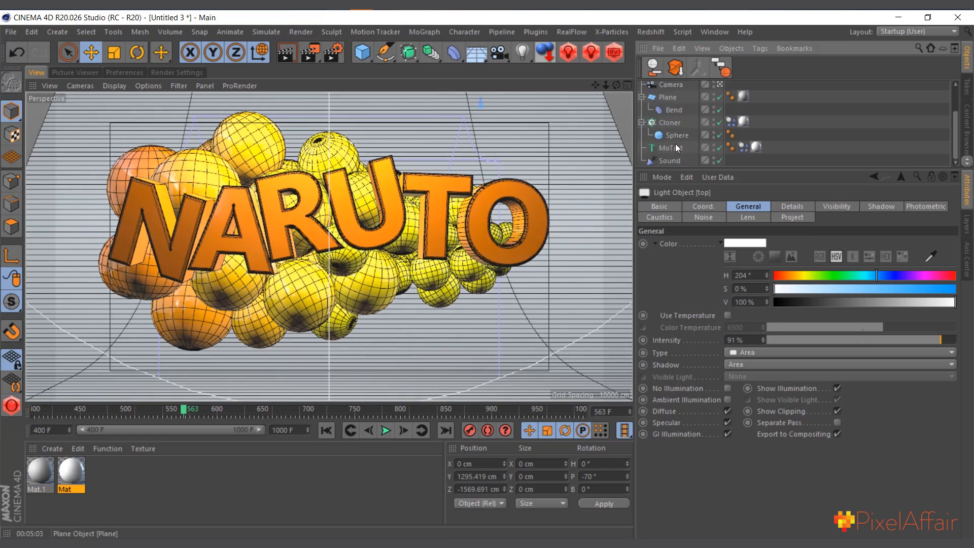
left_click(670, 122)
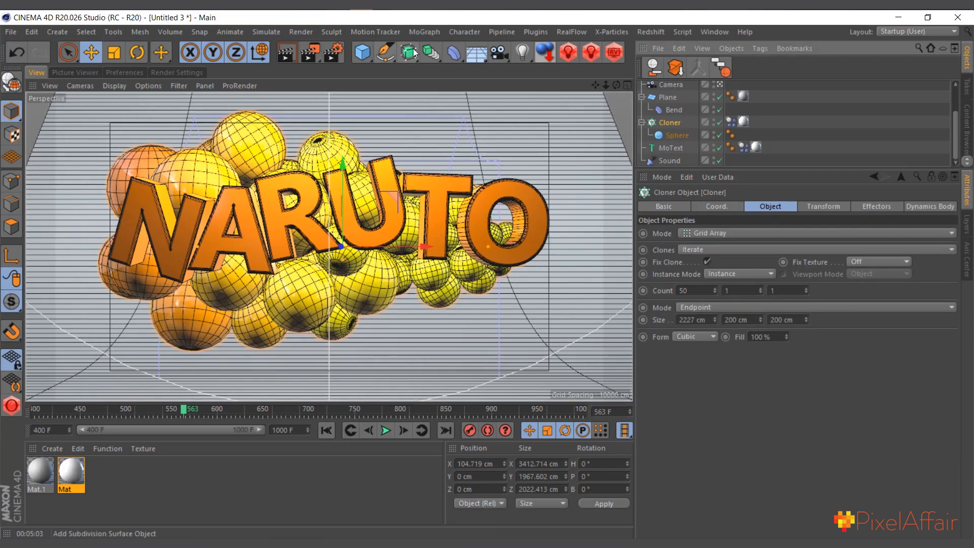
left_click(424, 32)
mouse_move(447, 51)
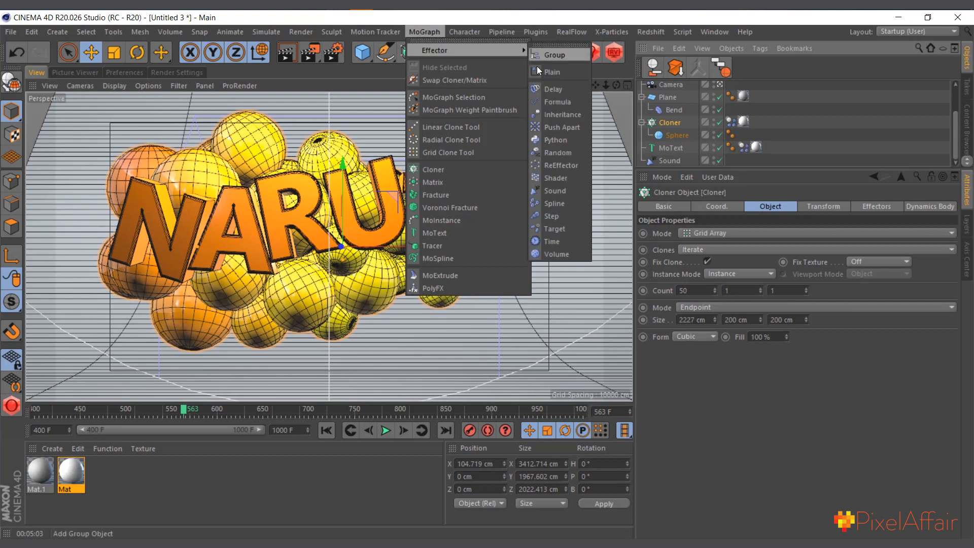
left_click(557, 153)
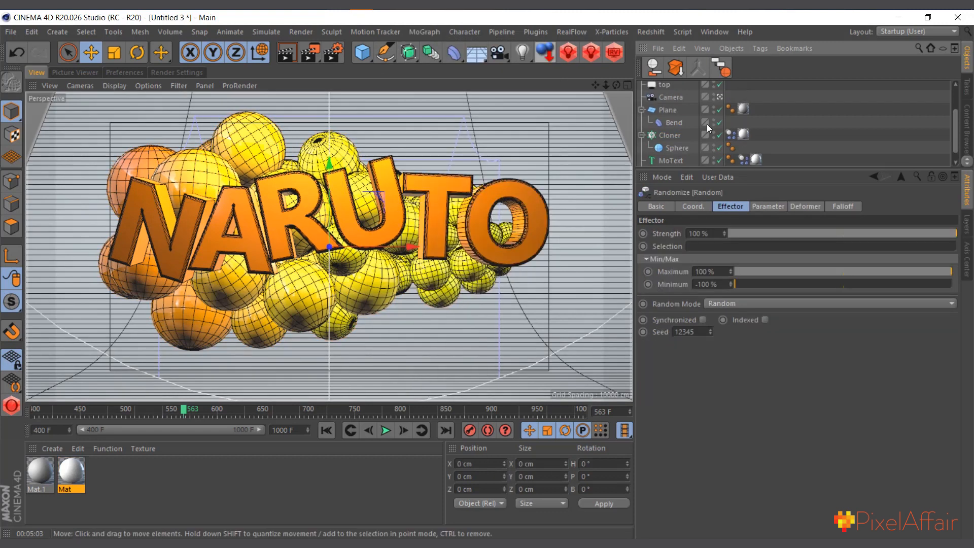
left_click(670, 135)
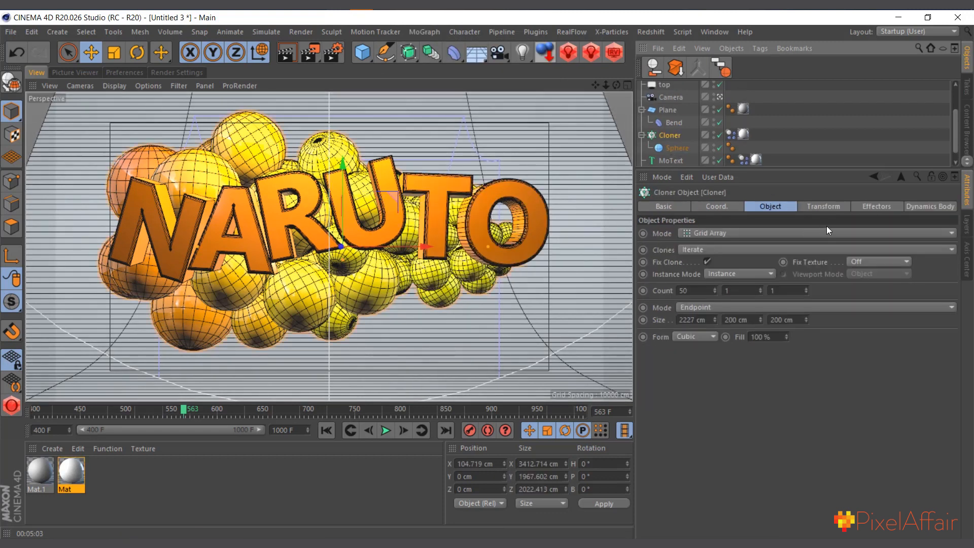
left_click(887, 211)
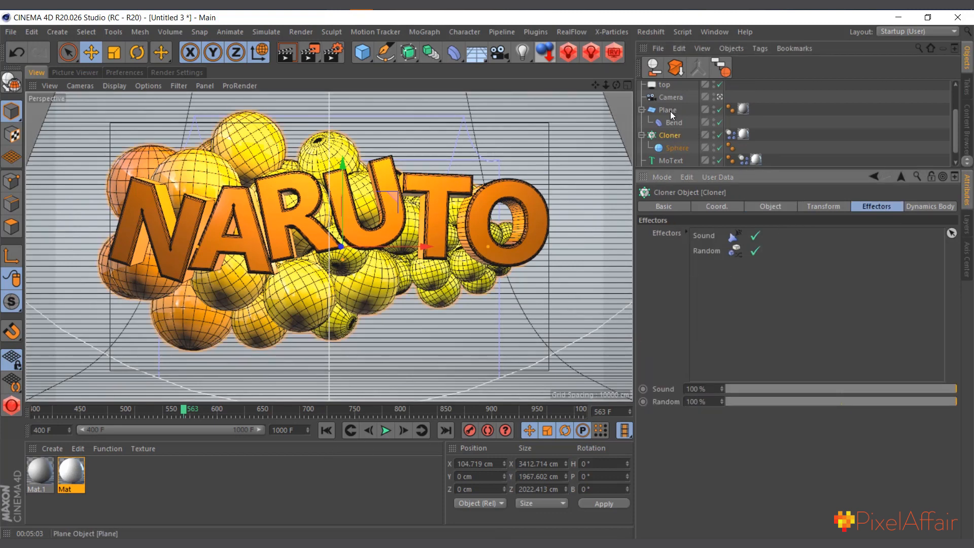
Enable uniform scale variation on the Random effector and set its scale to -1.
scroll(671, 111, "up", 3)
left_click(673, 88)
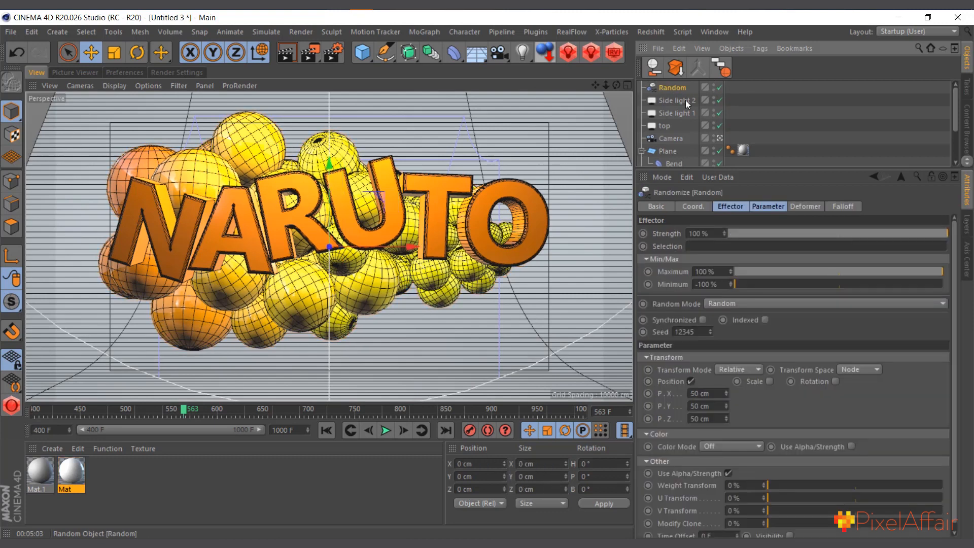
left_click(780, 208)
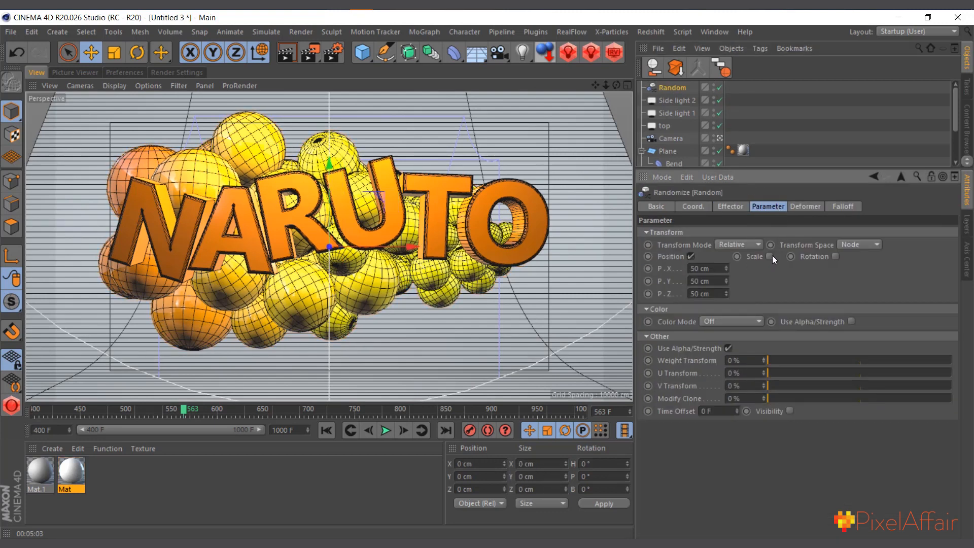
left_click(771, 256)
left_click(800, 306)
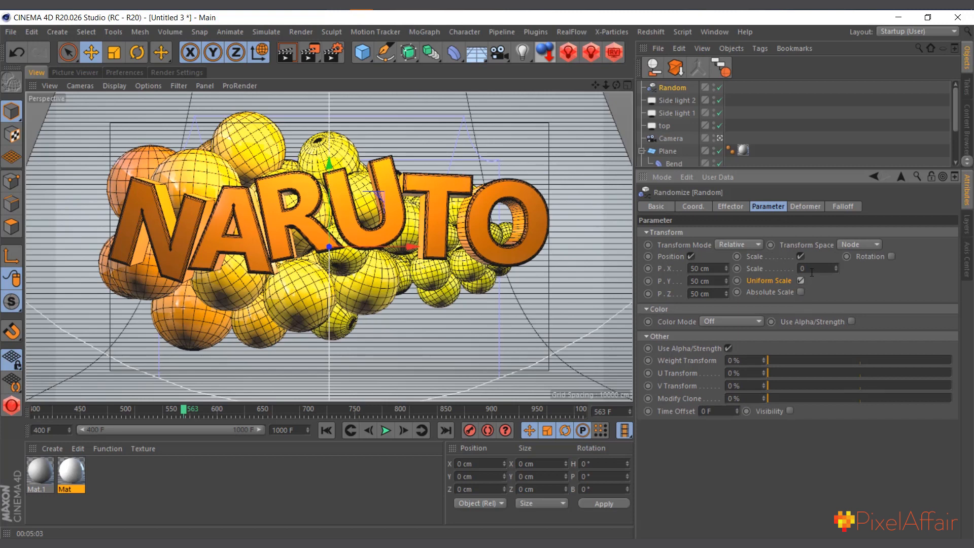
left_click(812, 269)
type("-1")
Play the animation from frame 400 to preview the randomly scaled spheres, and stop playback.
left_click(327, 429)
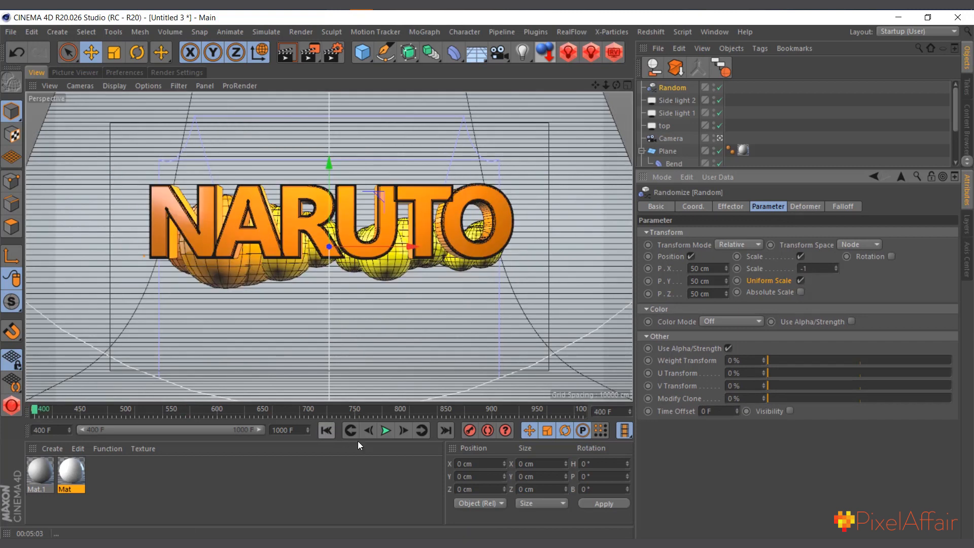
left_click(385, 431)
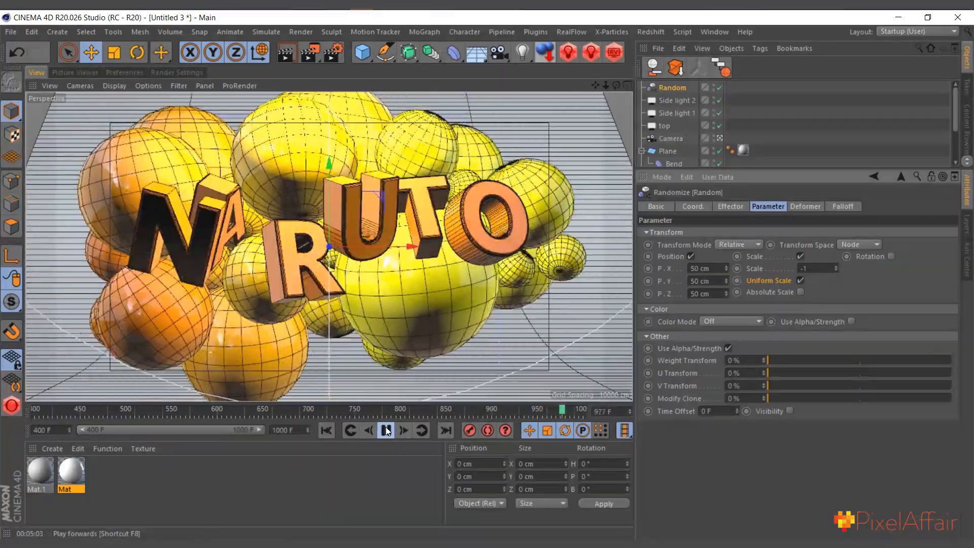
left_click(386, 428)
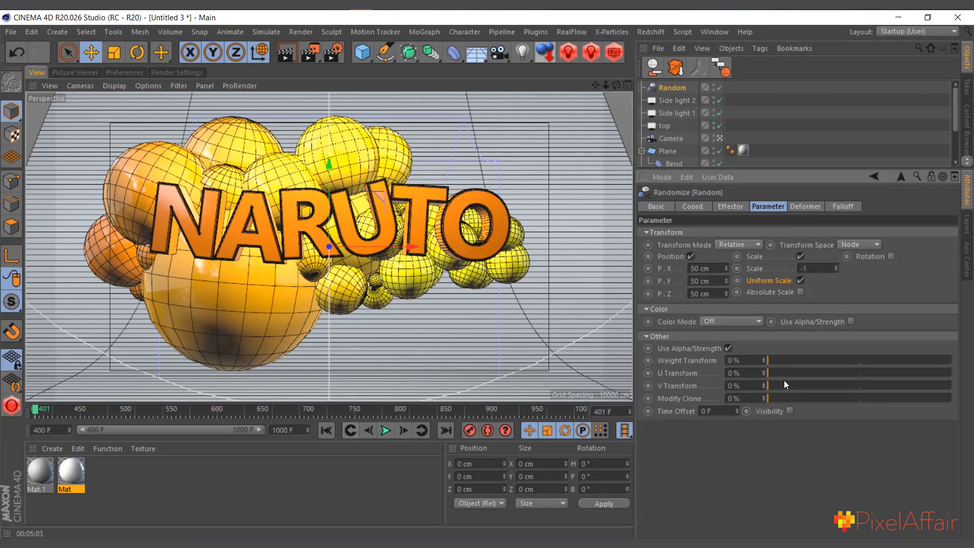
Open the Random effector's strength and minimum/maximum settings.
left_click(733, 207)
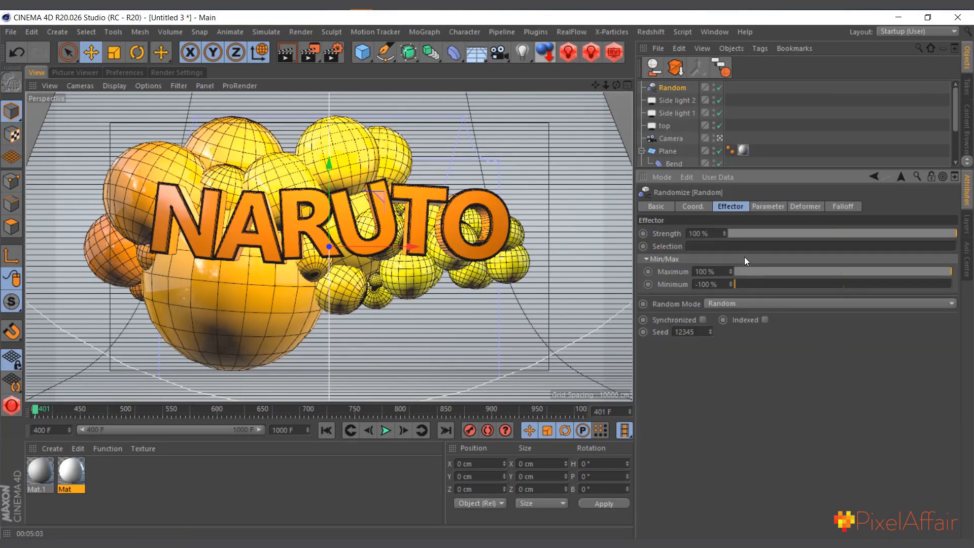